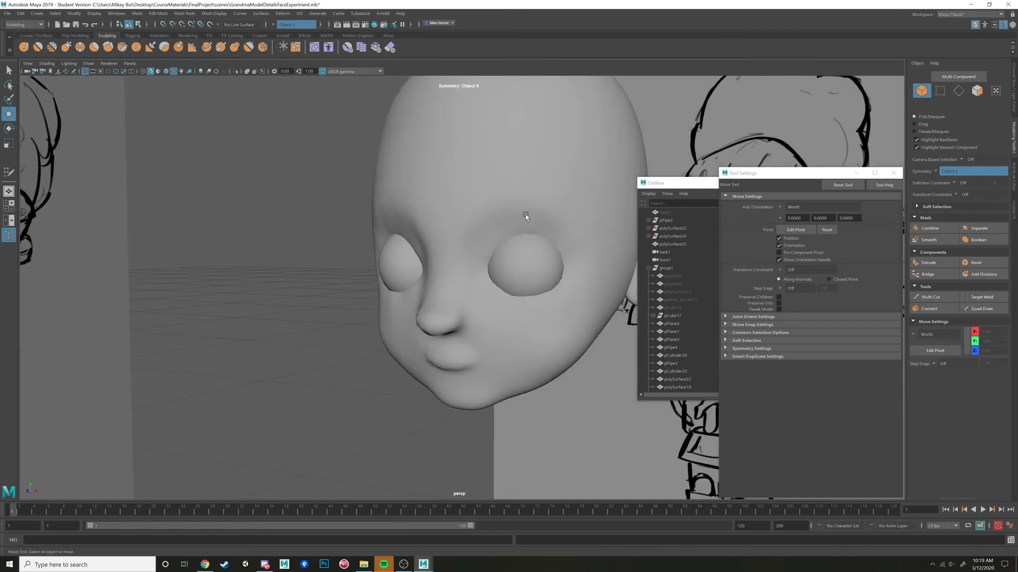
# Select the head mesh and inspect its dense wireframe around the face, eyes and ear from several angles.
pyautogui.click(526, 214)
pyautogui.keyDown('alt'); pyautogui.moveTo(452, 215); pyautogui.dragTo(484, 182); pyautogui.keyUp('alt')
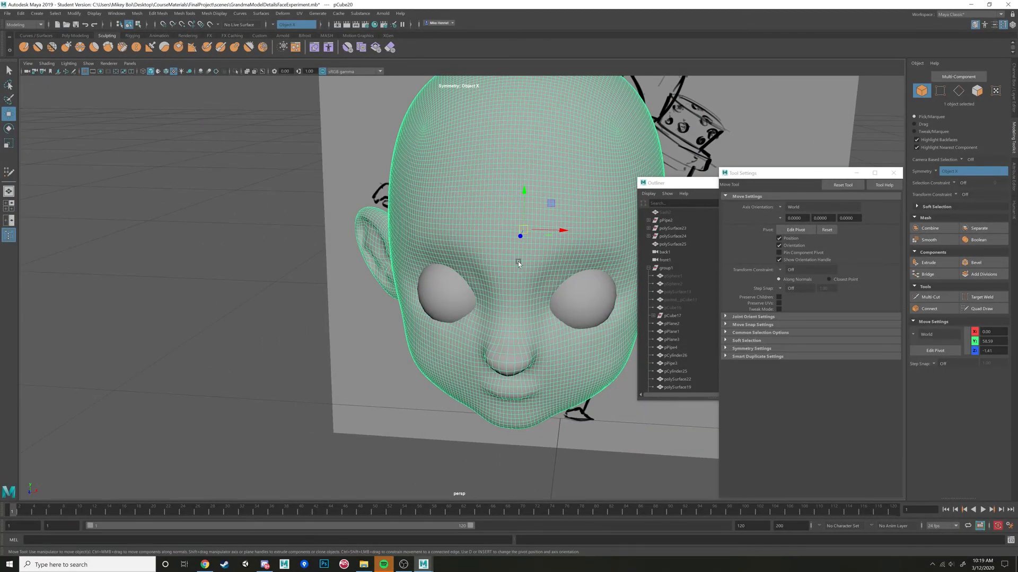
pyautogui.keyDown('alt'); pyautogui.moveTo(602, 248); pyautogui.dragTo(524, 260); pyautogui.keyUp('alt')
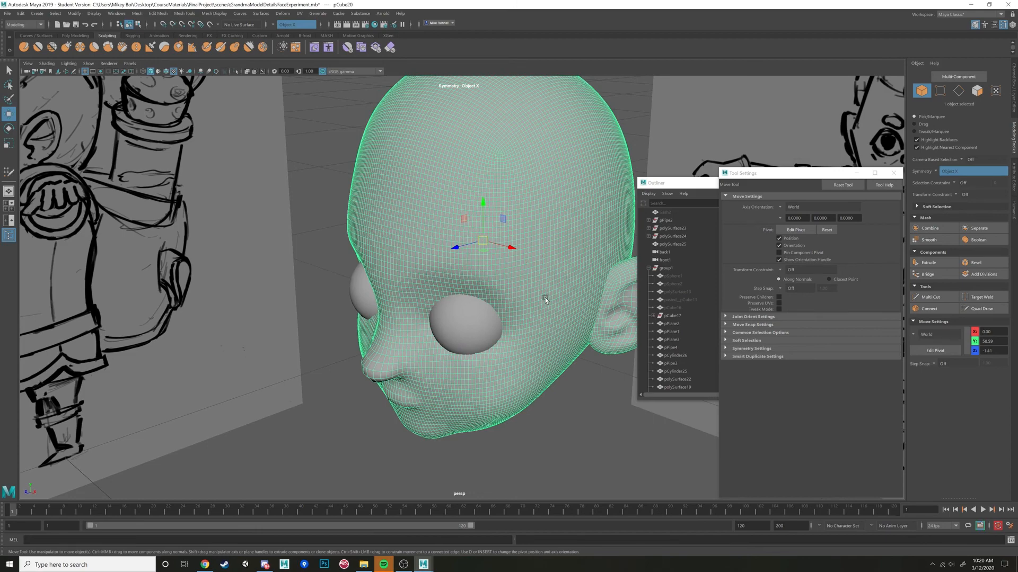
pyautogui.keyDown('alt'); pyautogui.moveTo(546, 301); pyautogui.dragTo(530, 337); pyautogui.keyUp('alt')
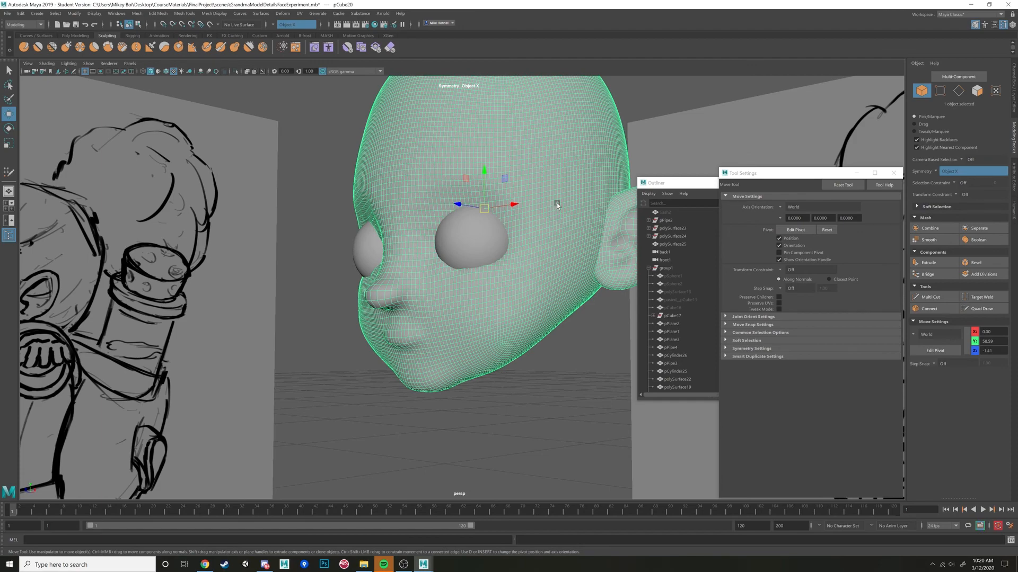
pyautogui.keyDown('alt'); pyautogui.moveTo(565, 231); pyautogui.dragTo(365, 399); pyautogui.keyUp('alt')
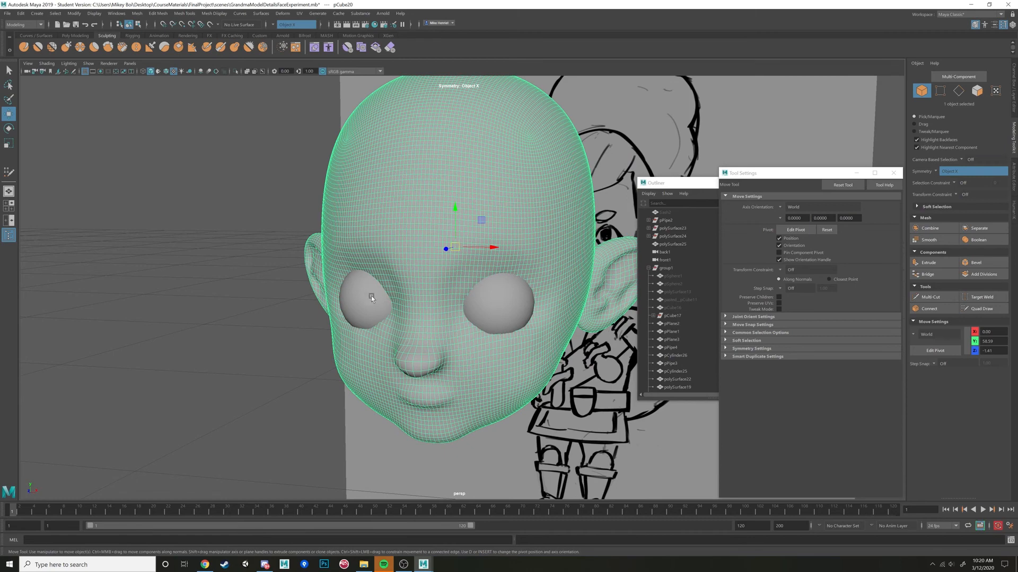
pyautogui.keyDown('alt'); pyautogui.moveTo(371, 297); pyautogui.dragTo(405, 296); pyautogui.keyUp('alt')
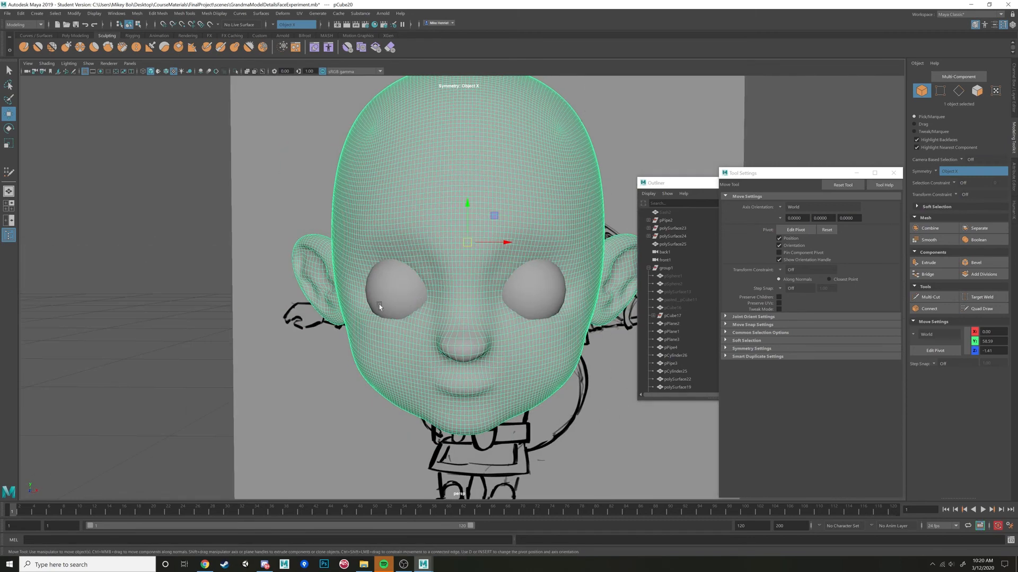
# Switch to Chrome and search Google Images for "face topology".
pyautogui.click(205, 565)
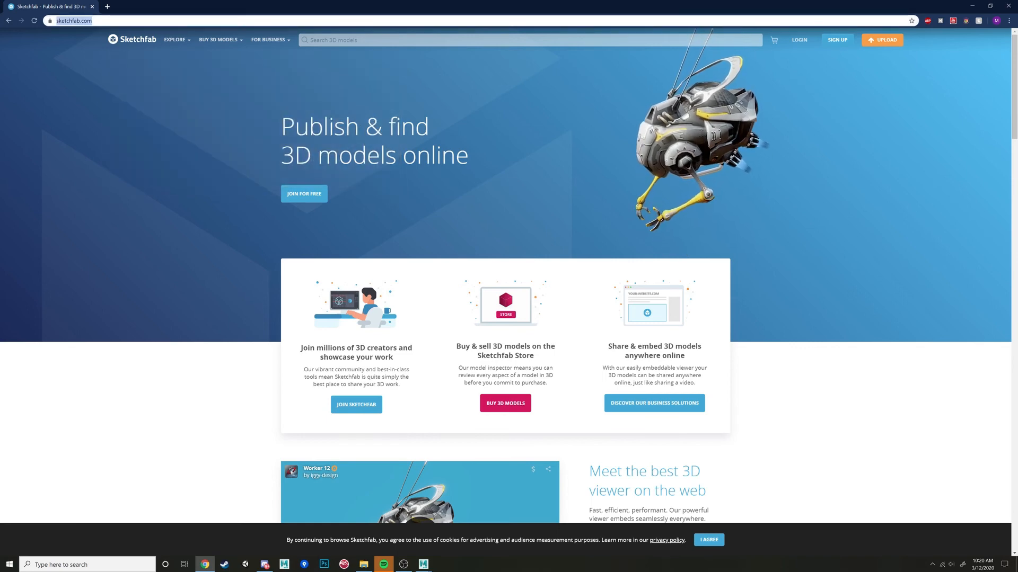
pyautogui.write('face tol')
pyautogui.press('BackSpace')
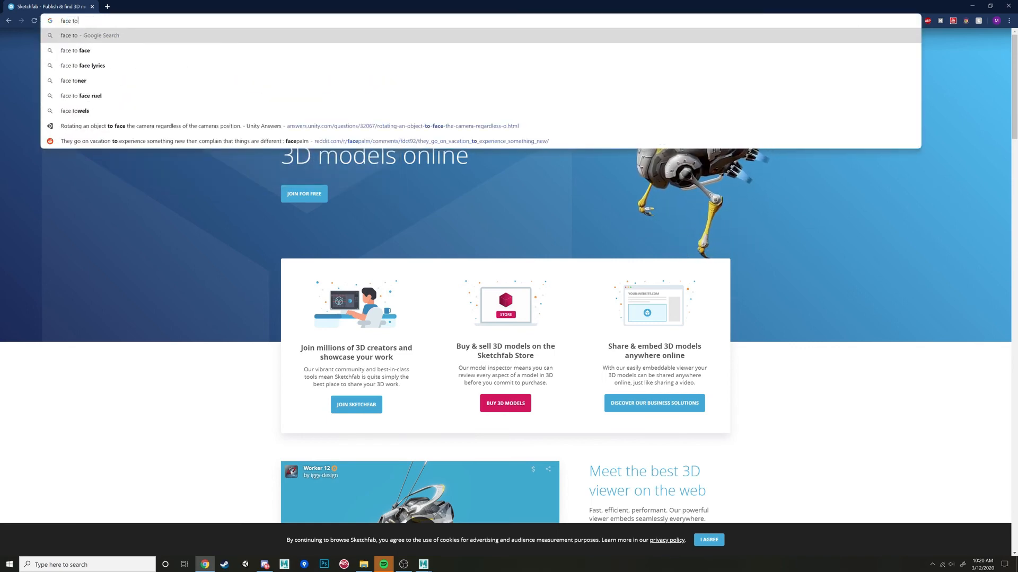
pyautogui.write('pology')
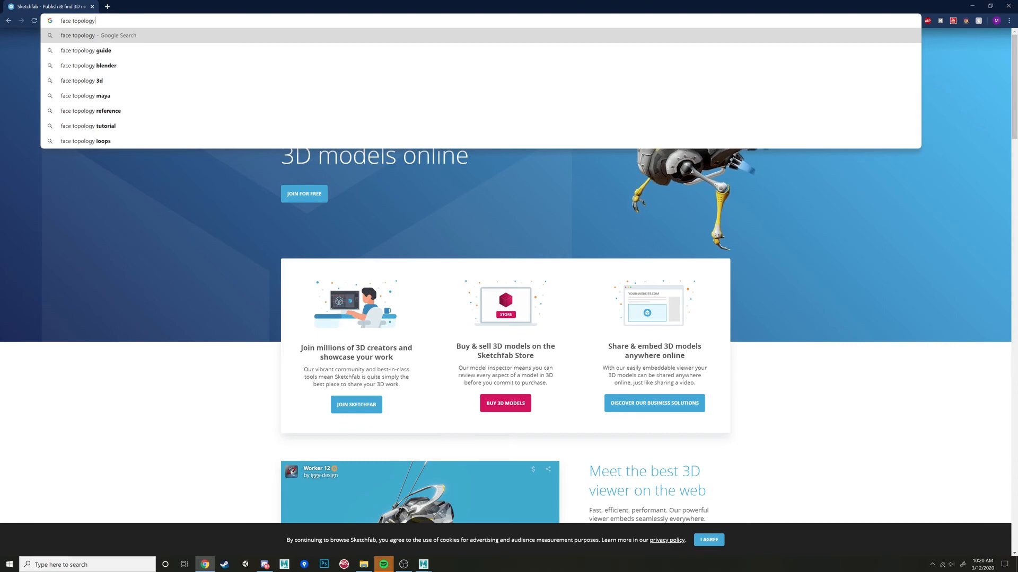
pyautogui.press('Return')
pyautogui.click(107, 68)
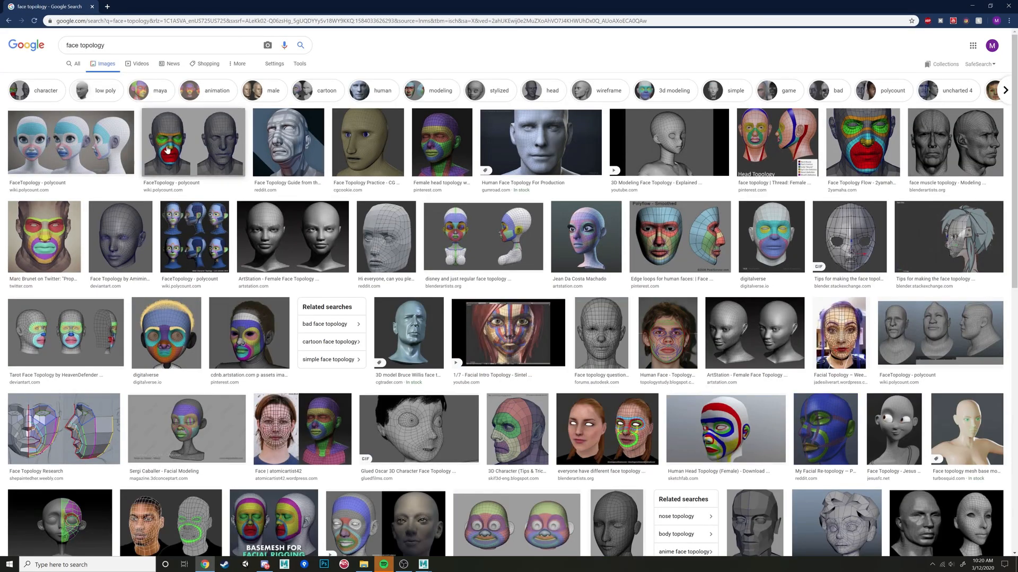
# Preview the color-coded Polycount and Tarot Face Topology references to study the loops around the eyes and mouth.
pyautogui.click(167, 150)
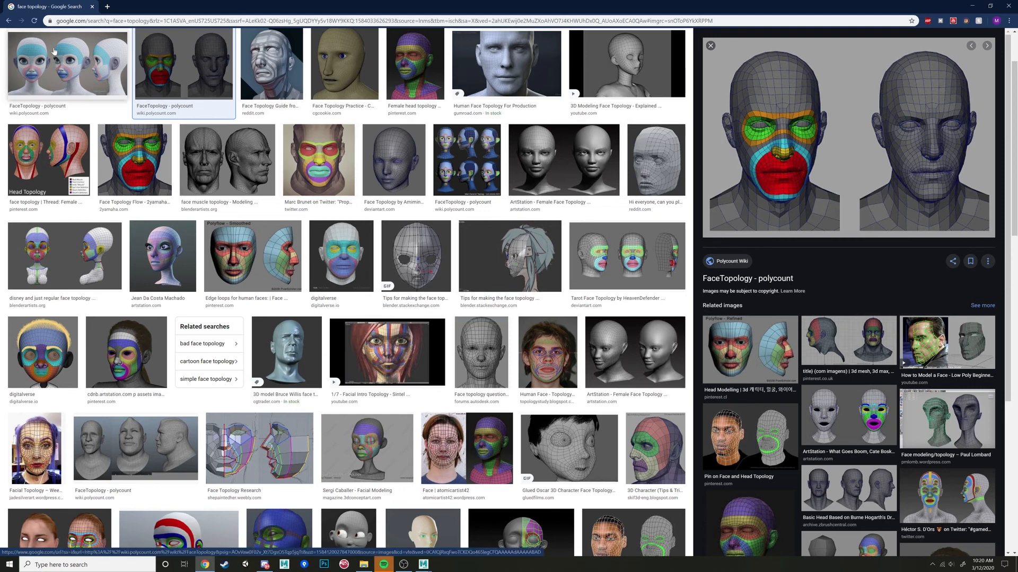
pyautogui.click(631, 259)
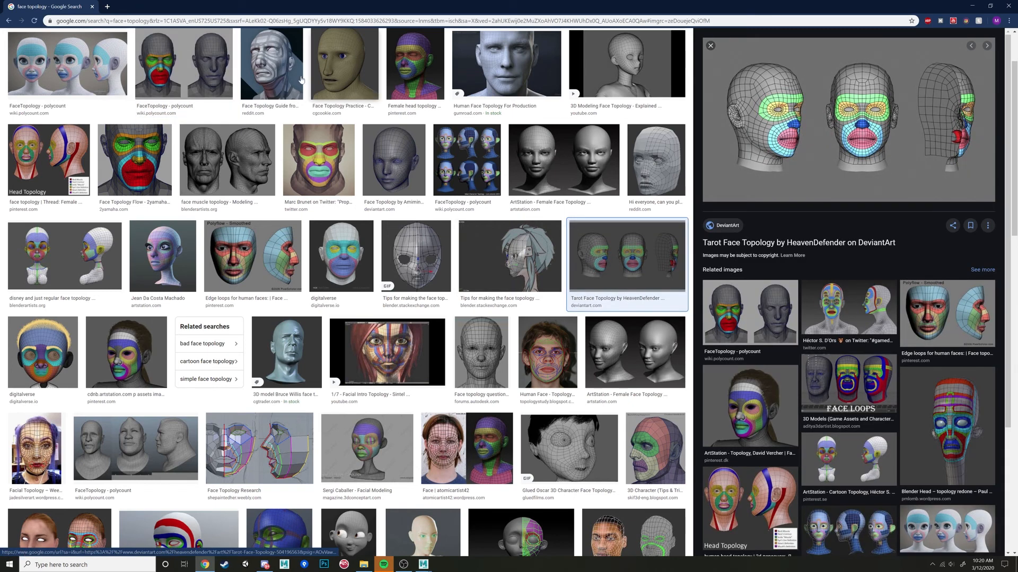
pyautogui.click(89, 71)
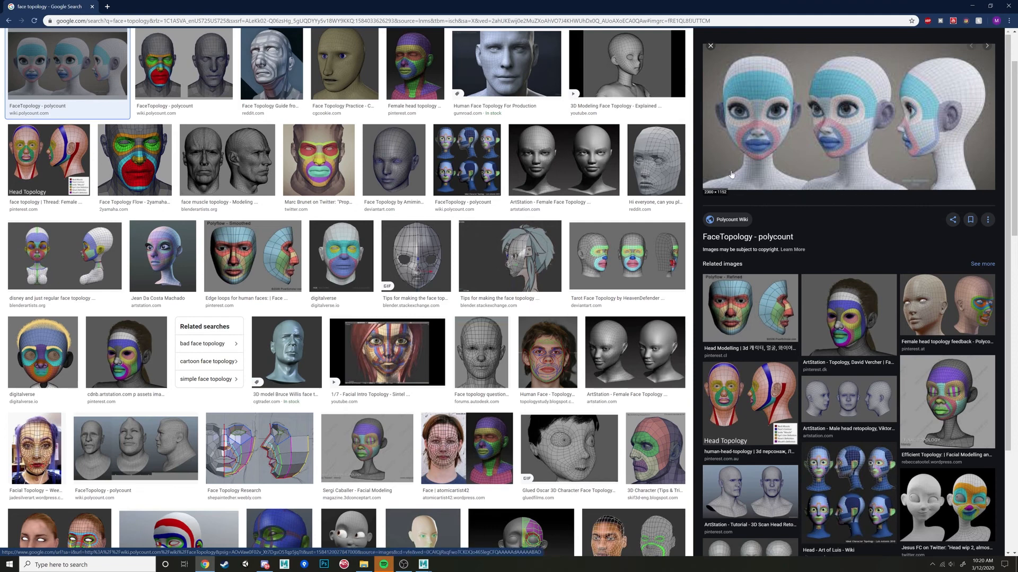
# Return to Maya and make the selected head mesh a live surface.
pyautogui.moveTo(423, 564)
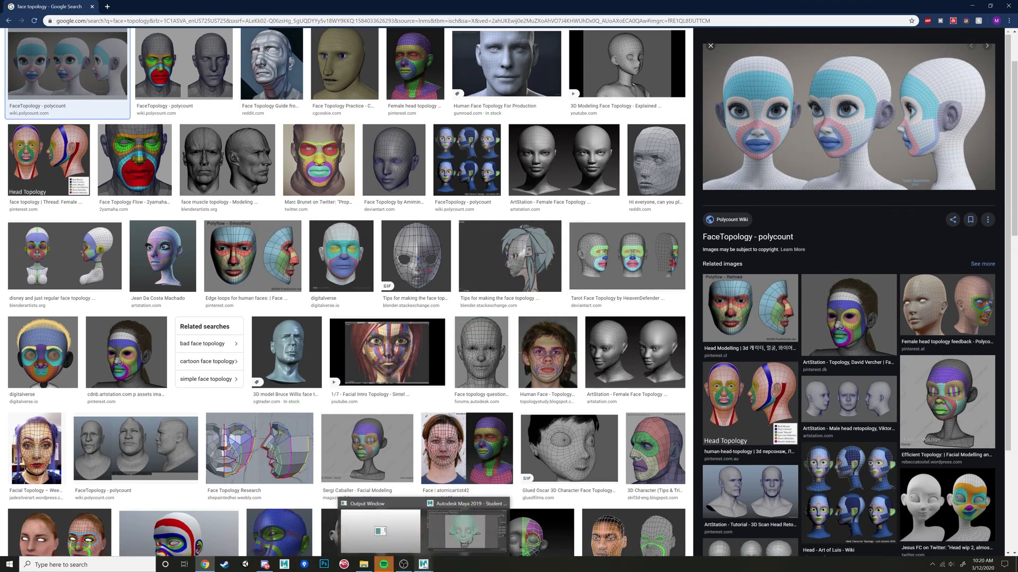
pyautogui.click(424, 525)
pyautogui.keyDown('alt'); pyautogui.moveTo(481, 214); pyautogui.dragTo(475, 245); pyautogui.keyUp('alt')
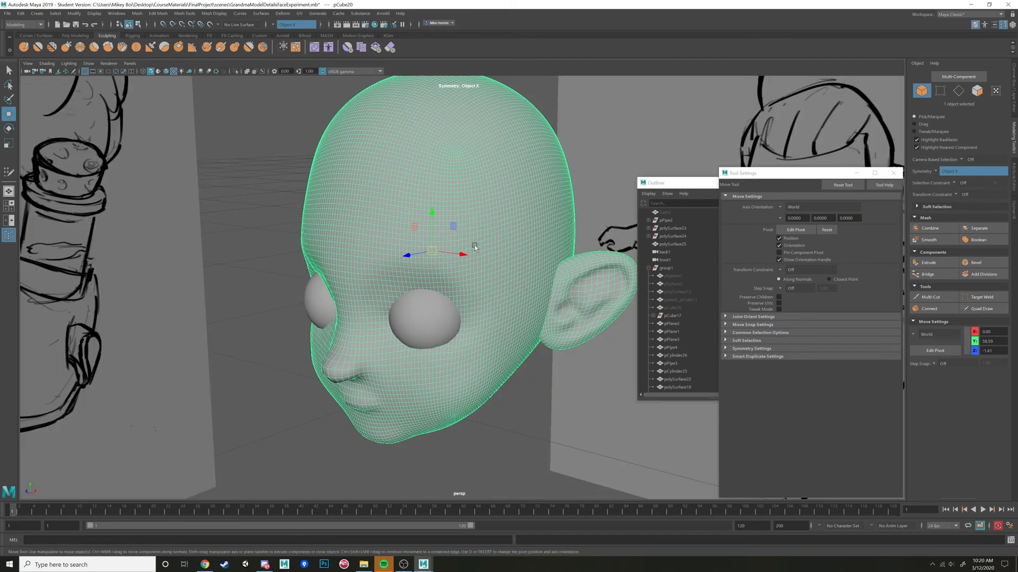
pyautogui.keyDown('alt'); pyautogui.moveTo(404, 279); pyautogui.dragTo(466, 275); pyautogui.keyUp('alt')
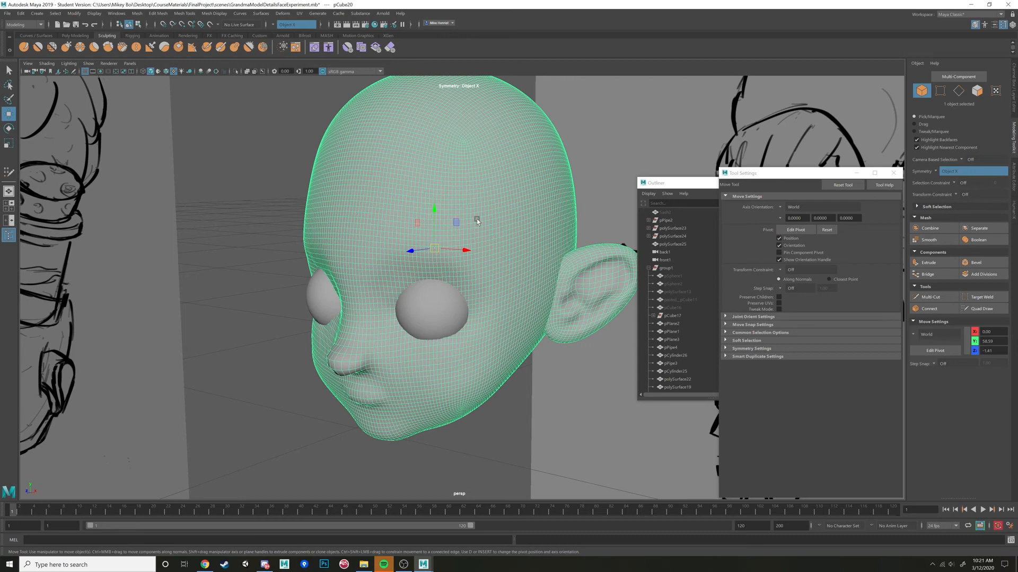
pyautogui.keyDown('alt'); pyautogui.moveTo(477, 220); pyautogui.dragTo(487, 217); pyautogui.keyUp('alt')
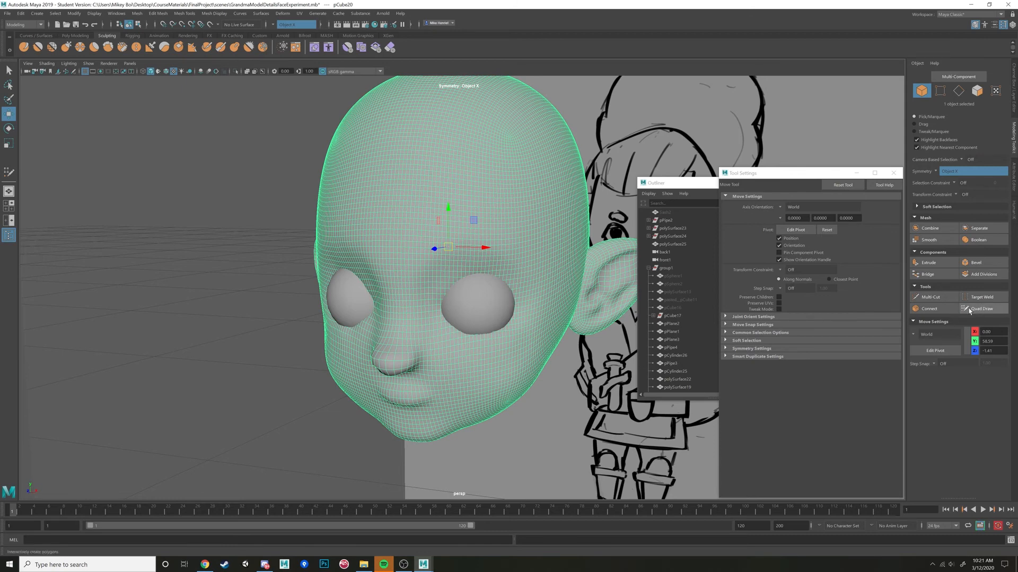
pyautogui.keyDown('alt'); pyautogui.moveTo(533, 201); pyautogui.dragTo(425, 154); pyautogui.keyUp('alt')
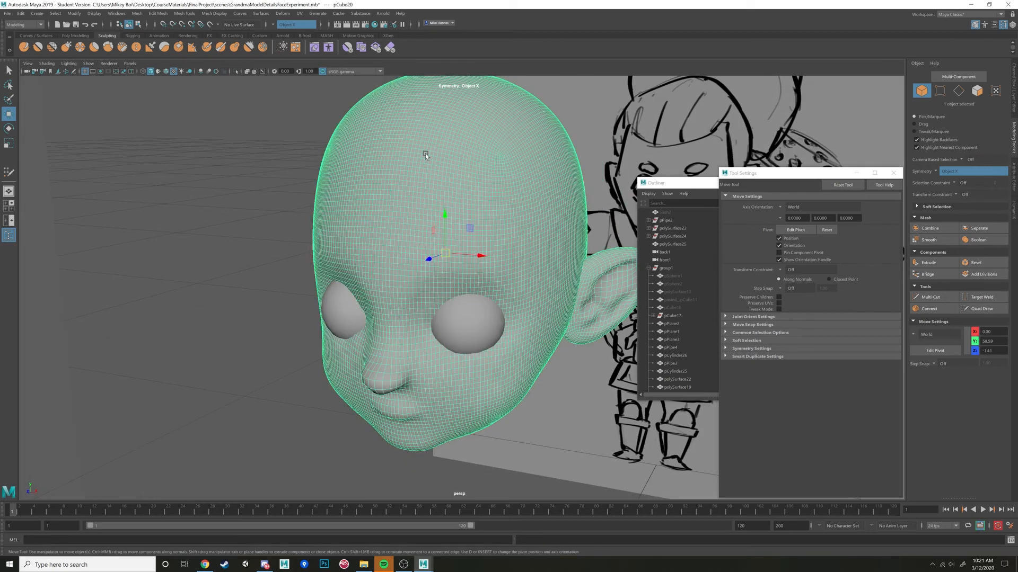
pyautogui.click(211, 25)
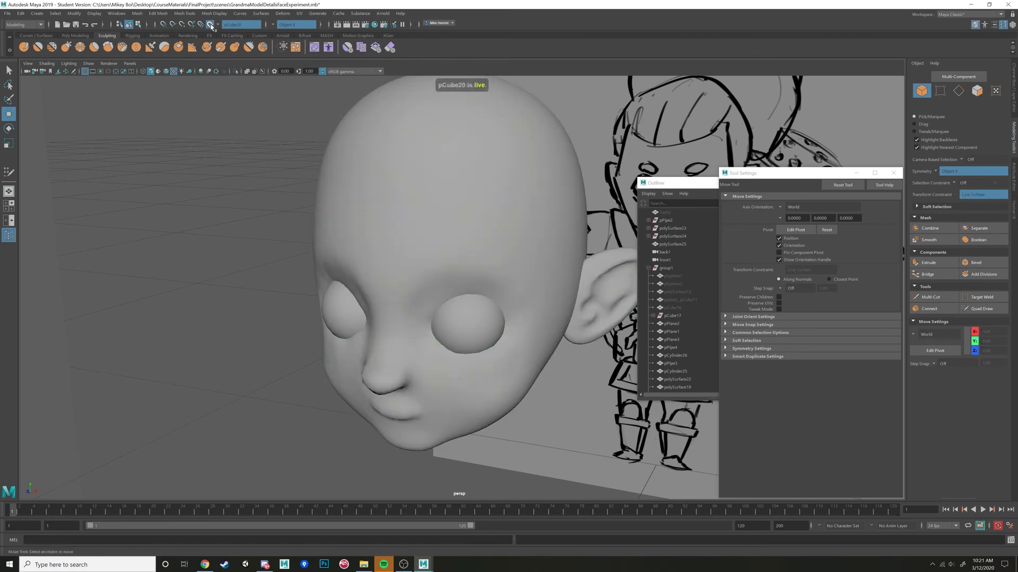
# Activate Quad Draw, place two rows of mirrored dots above the brows, and fill them with two quads across the center line.
pyautogui.moveTo(437, 246)
pyautogui.keyDown('alt'); pyautogui.mouseDown()
pyautogui.moveTo(368, 227)
pyautogui.moveTo(359, 207)
pyautogui.mouseUp(); pyautogui.keyUp('alt')
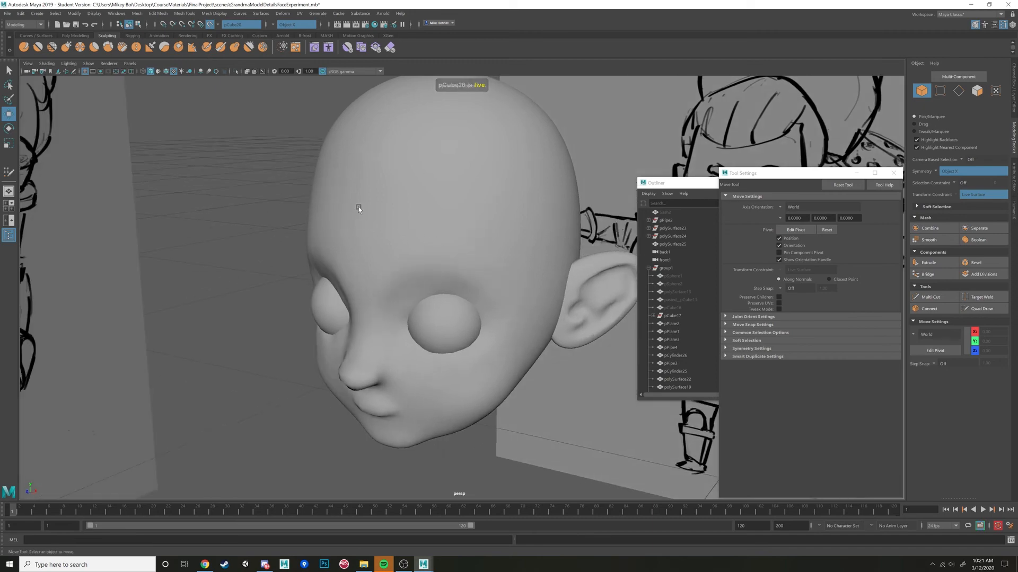
pyautogui.moveTo(393, 260)
pyautogui.keyDown('alt'); pyautogui.mouseDown()
pyautogui.moveTo(414, 244)
pyautogui.moveTo(455, 250)
pyautogui.moveTo(371, 251)
pyautogui.moveTo(392, 253)
pyautogui.mouseUp(); pyautogui.keyUp('alt')
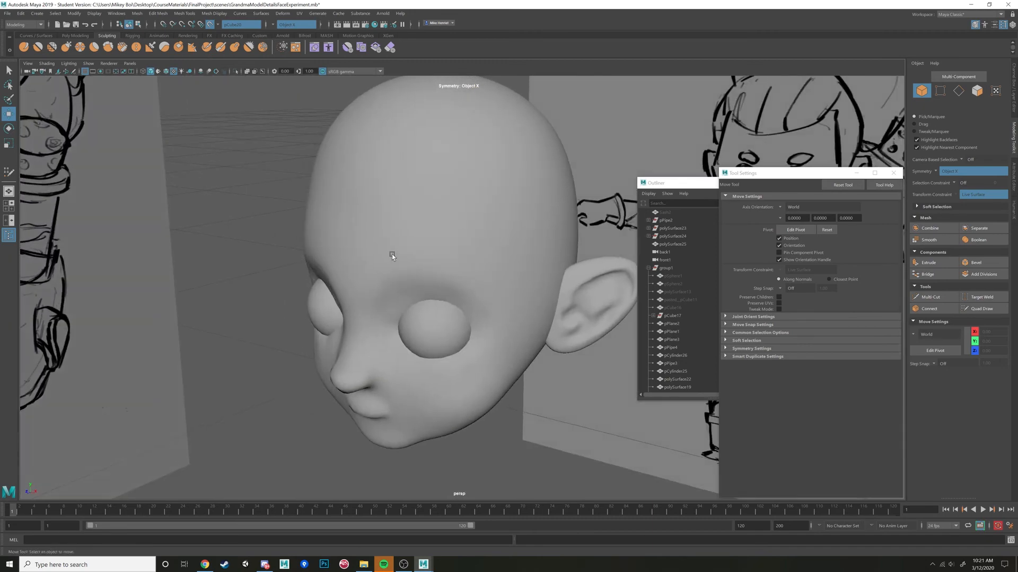
pyautogui.click(984, 309)
pyautogui.click(392, 285)
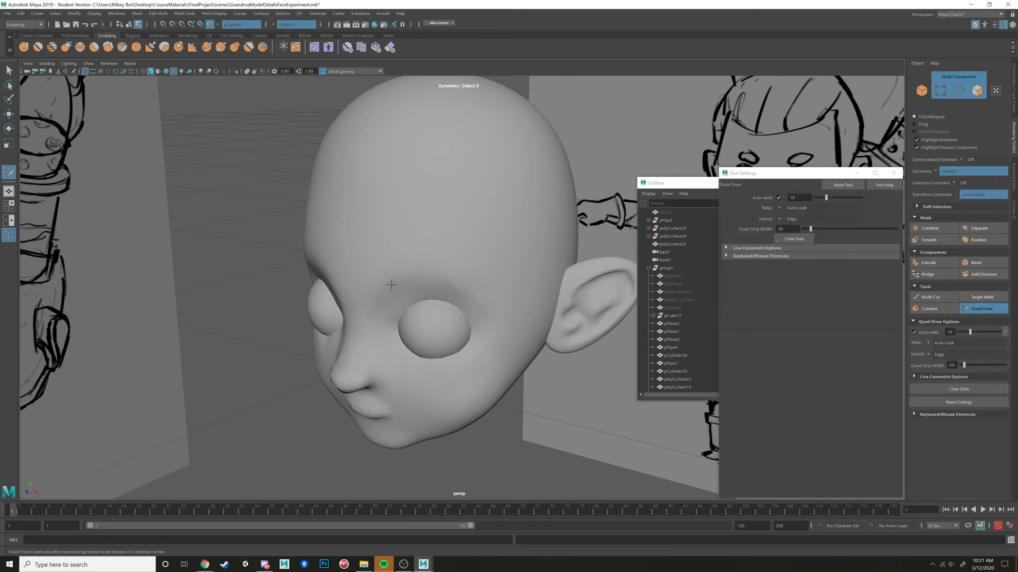
pyautogui.moveTo(392, 285)
pyautogui.keyDown('alt'); pyautogui.mouseDown()
pyautogui.moveTo(465, 222)
pyautogui.moveTo(477, 220)
pyautogui.moveTo(455, 257)
pyautogui.moveTo(425, 264)
pyautogui.moveTo(498, 263)
pyautogui.moveTo(467, 258)
pyautogui.moveTo(470, 246)
pyautogui.mouseUp(); pyautogui.keyUp('alt')
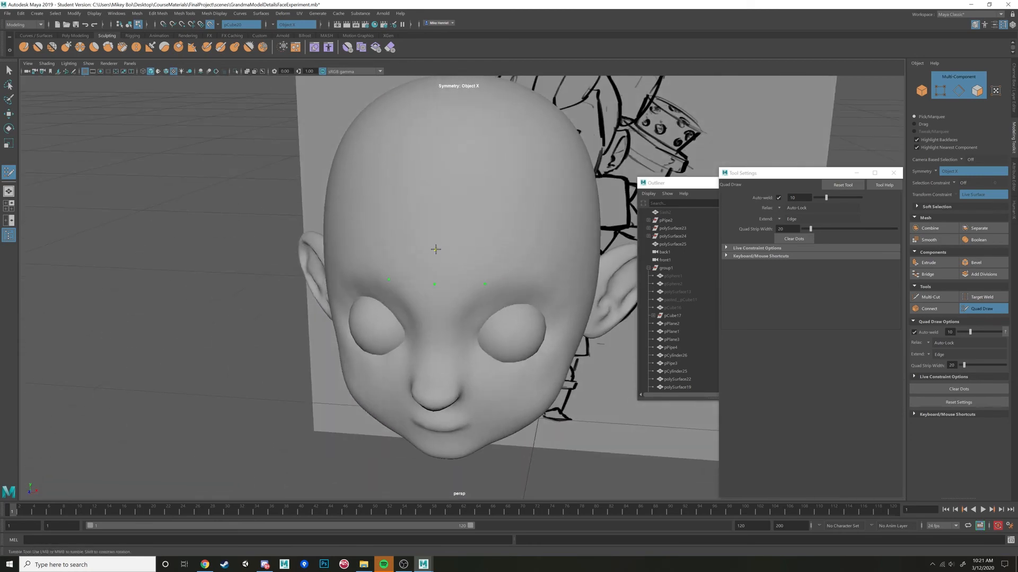
pyautogui.moveTo(482, 250)
pyautogui.keyDown('alt'); pyautogui.mouseDown()
pyautogui.moveTo(518, 261)
pyautogui.moveTo(460, 296)
pyautogui.moveTo(479, 279)
pyautogui.moveTo(470, 289)
pyautogui.mouseUp(); pyautogui.keyUp('alt')
pyautogui.keyDown('shift'); pyautogui.click(483, 273); pyautogui.keyUp('shift')
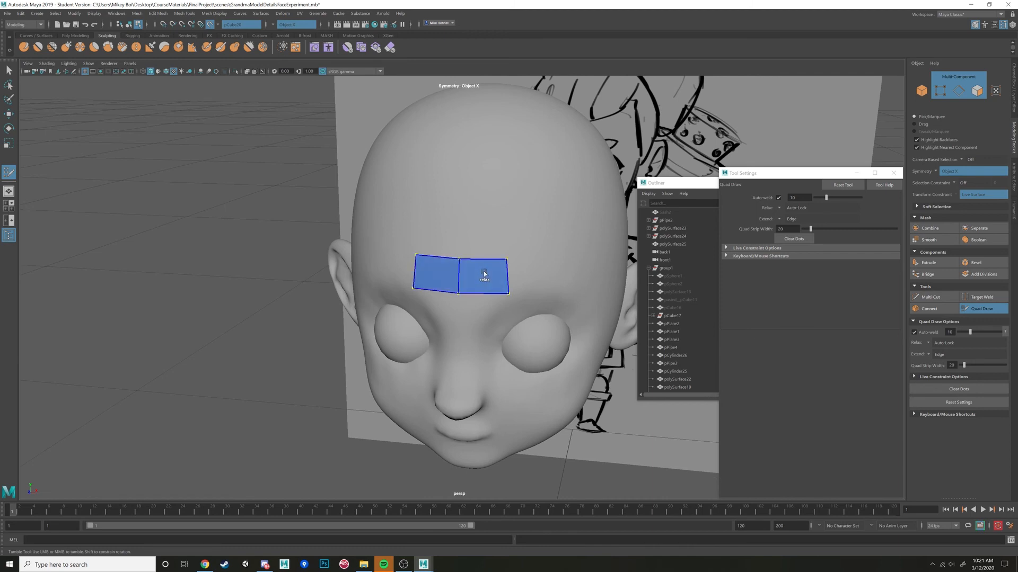
# Undo the two forehead quads and the outer dots of their upper row.
pyautogui.keyDown('alt'); pyautogui.moveTo(537, 286); pyautogui.dragTo(451, 248); pyautogui.keyUp('alt')
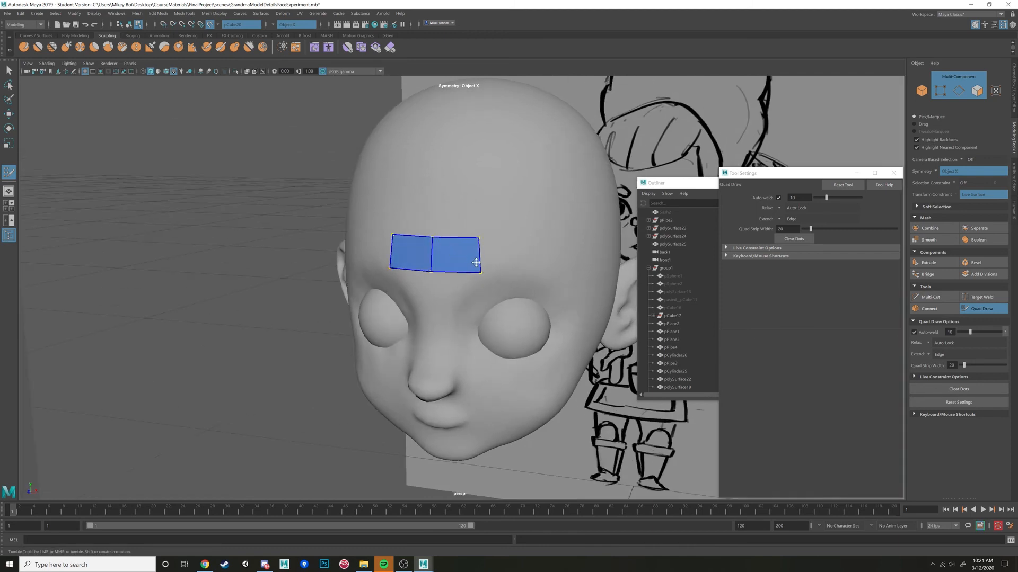
pyautogui.hotkey('ctrl', 'z')
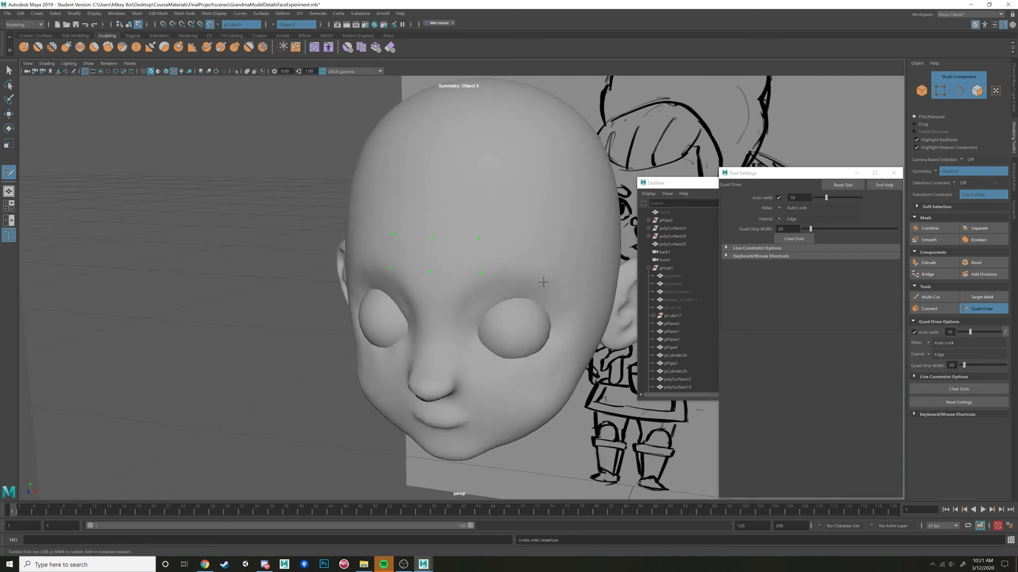
pyautogui.keyDown('shift'); pyautogui.click(473, 259); pyautogui.keyUp('shift')
pyautogui.keyDown('alt'); pyautogui.moveTo(506, 266); pyautogui.dragTo(483, 253); pyautogui.keyUp('alt')
pyautogui.hotkey('ctrl', 'z')
pyautogui.keyDown('shift'); pyautogui.click(524, 305); pyautogui.keyUp('shift')
pyautogui.hotkey('ctrl', 'z')
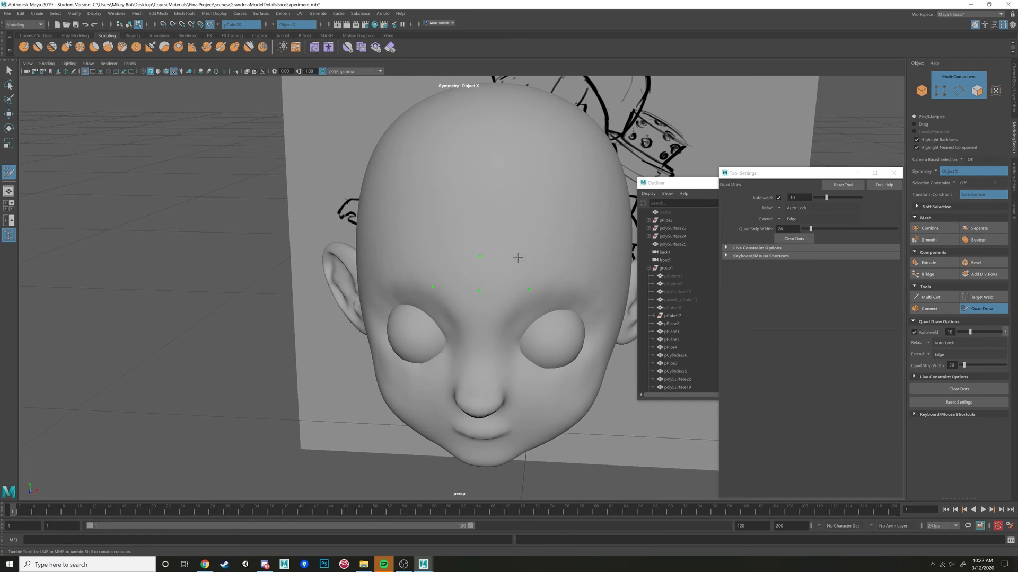
# Redraw the two central forehead quads with a narrower upper edge, and raise their outer corners.
pyautogui.keyDown('shift'); pyautogui.click(508, 273); pyautogui.keyUp('shift')
pyautogui.keyDown('alt'); pyautogui.moveTo(512, 275); pyautogui.dragTo(506, 314); pyautogui.keyUp('alt')
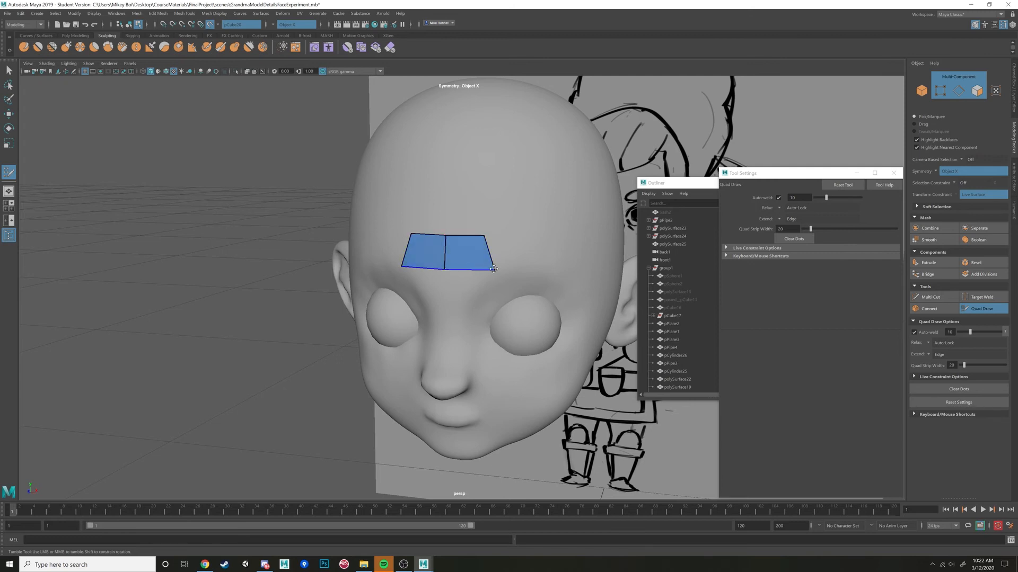
pyautogui.moveTo(495, 271); pyautogui.dragTo(492, 248)
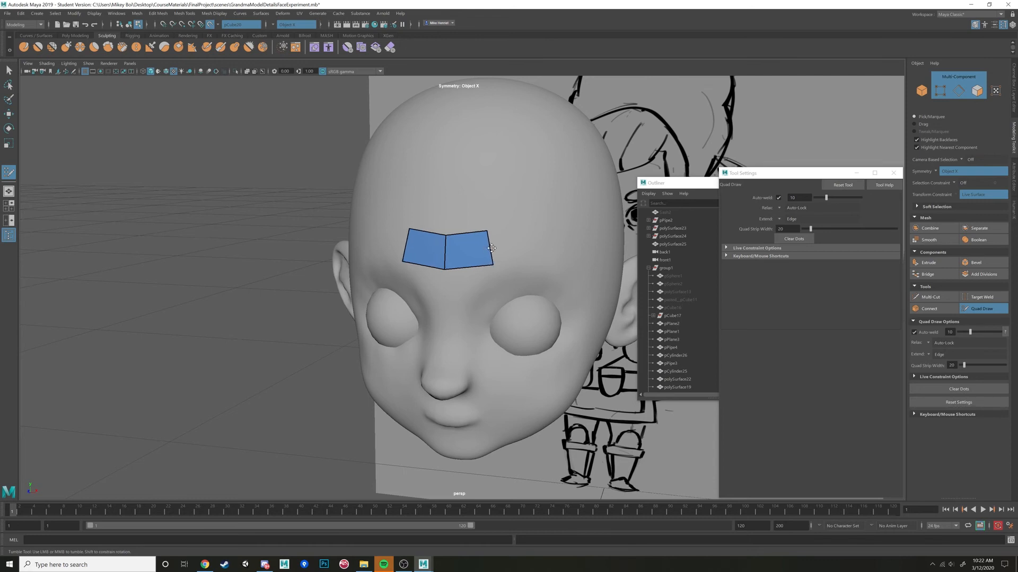
# Extend the forehead strip outward with mirrored quads over both brows toward the temples, and even out its central edges.
pyautogui.click(532, 230)
pyautogui.keyDown('shift'); pyautogui.click(517, 250); pyautogui.keyUp('shift')
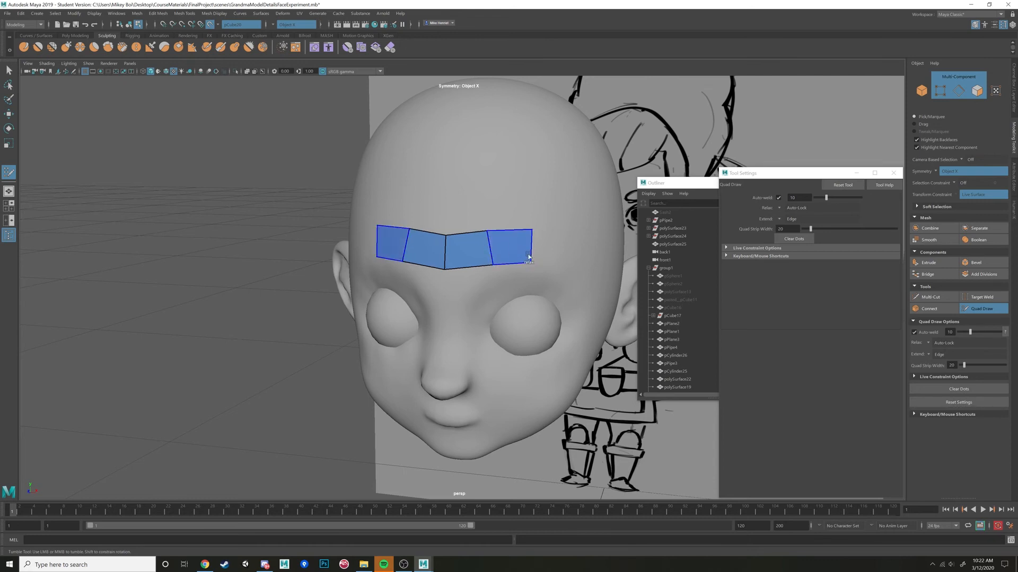
pyautogui.keyDown('alt'); pyautogui.moveTo(548, 269); pyautogui.dragTo(529, 260); pyautogui.keyUp('alt')
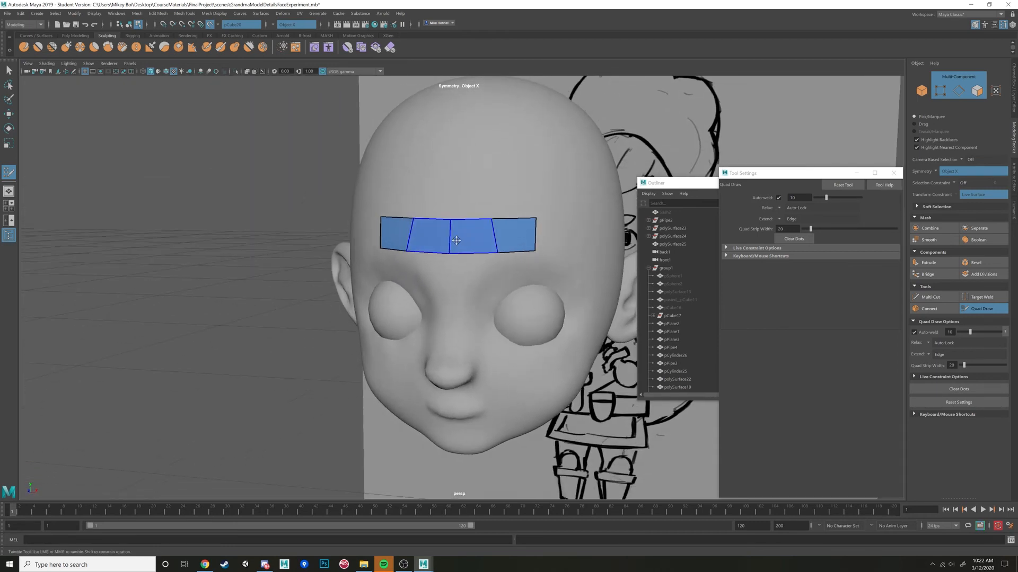
pyautogui.moveTo(453, 242); pyautogui.dragTo(491, 258)
pyautogui.moveTo(491, 221); pyautogui.dragTo(518, 268)
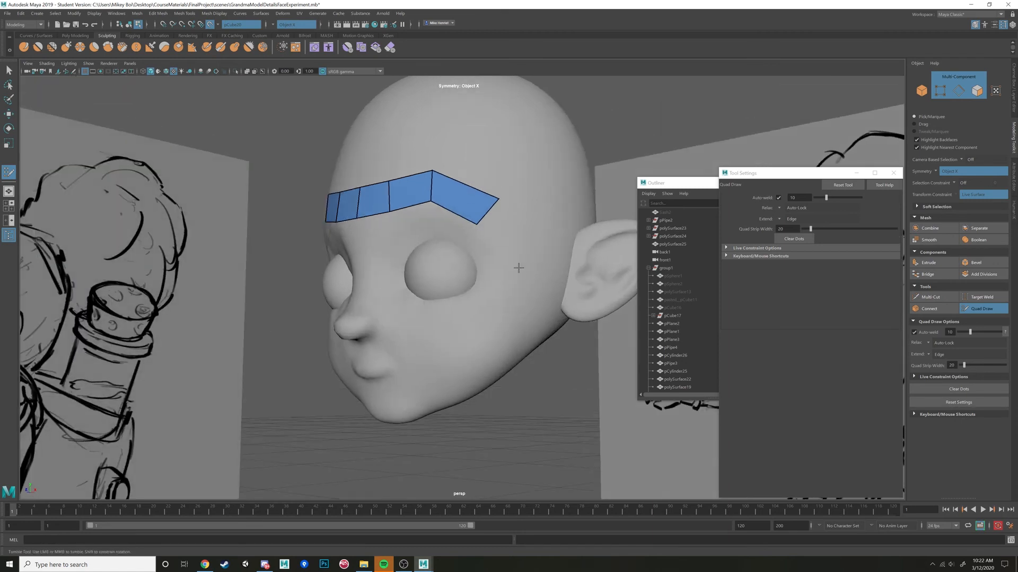
# Continue the mirrored quad strip down around the outer side of the eyes and place dots beneath them.
pyautogui.click(515, 266)
pyautogui.keyDown('shift'); pyautogui.click(493, 237); pyautogui.keyUp('shift')
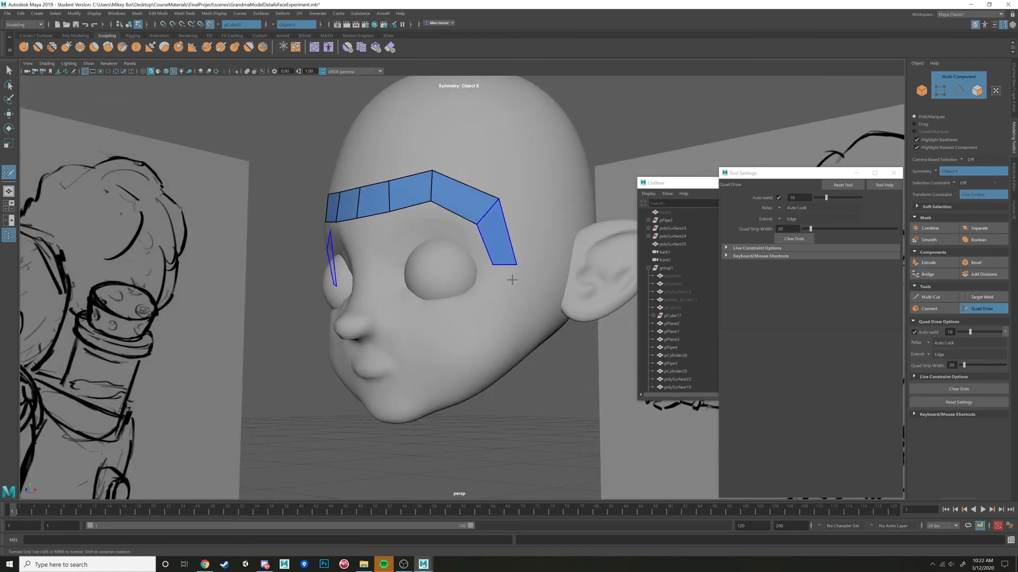
pyautogui.click(482, 293)
pyautogui.keyDown('alt'); pyautogui.moveTo(495, 307); pyautogui.dragTo(562, 346); pyautogui.keyUp('alt')
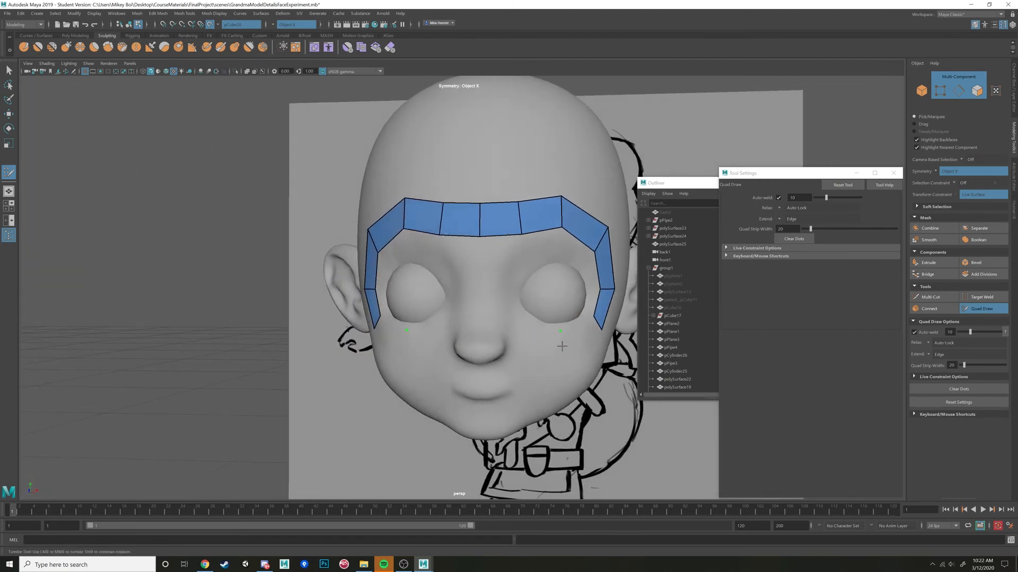
# Extend the mirrored quad strips beneath both eyes and close the mask loop with quads meeting over the nose bridge.
pyautogui.keyDown('shift'); pyautogui.click(590, 335); pyautogui.keyUp('shift')
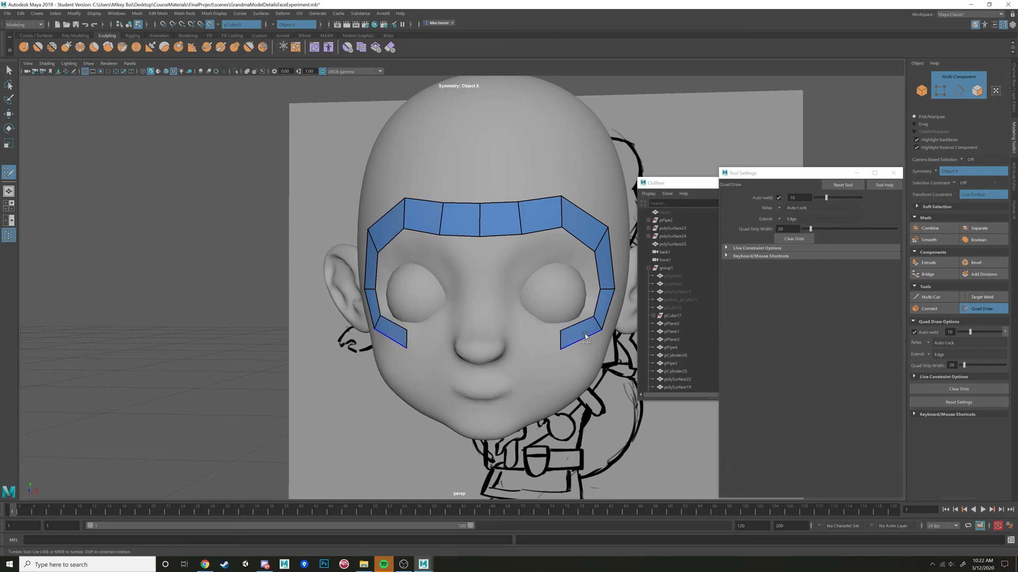
pyautogui.click(525, 320)
pyautogui.keyDown('shift'); pyautogui.click(520, 332); pyautogui.keyUp('shift')
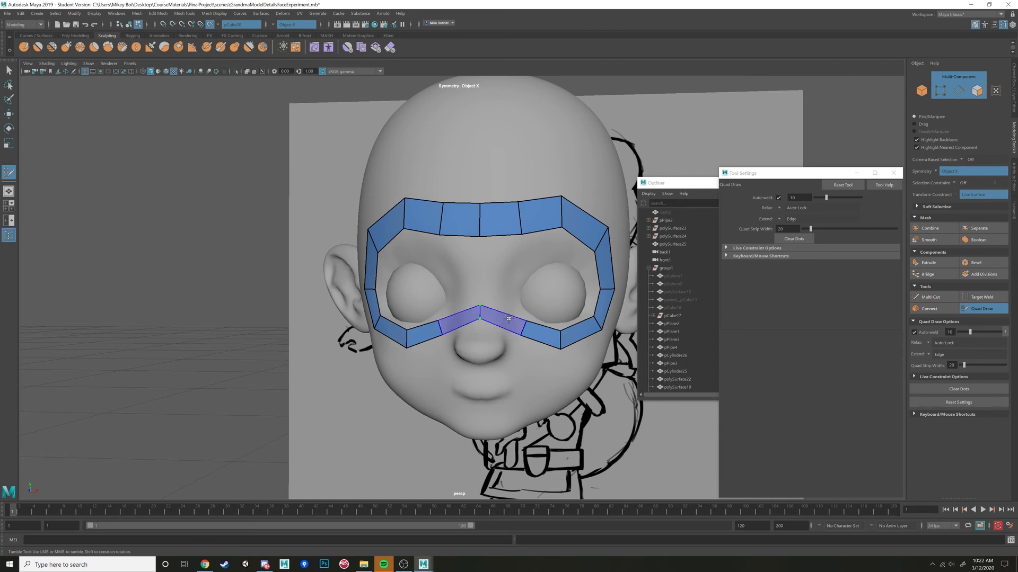
pyautogui.keyDown('shift'); pyautogui.click(480, 320); pyautogui.keyUp('shift')
# Lower the upper centre vertex of the mask loop slightly on the nose bridge.
pyautogui.keyDown('alt'); pyautogui.moveTo(481, 320); pyautogui.dragTo(469, 377); pyautogui.keyUp('alt')
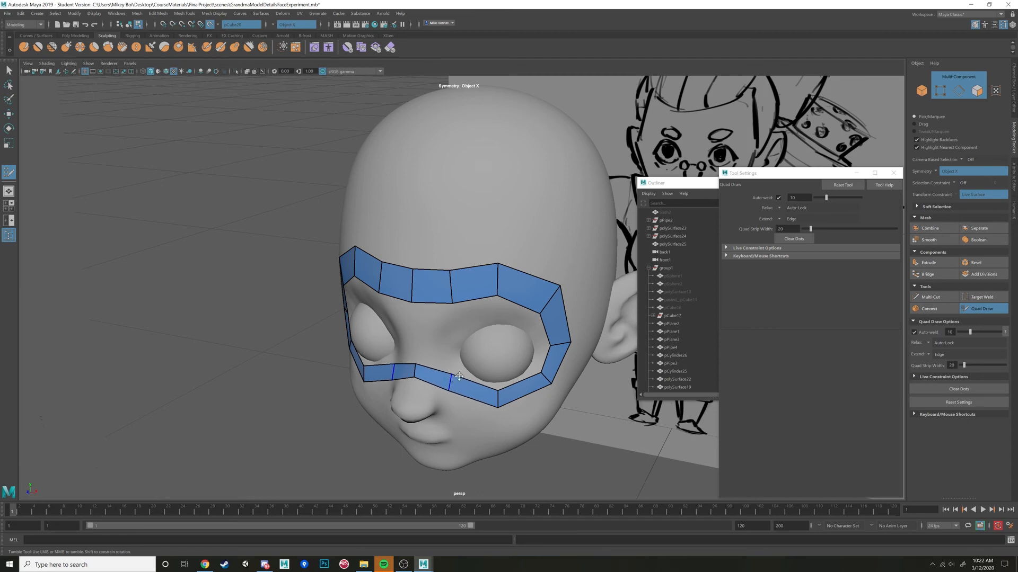
pyautogui.keyDown('alt'); pyautogui.moveTo(477, 380); pyautogui.dragTo(490, 311); pyautogui.keyUp('alt')
pyautogui.scroll(5, 490, 311)
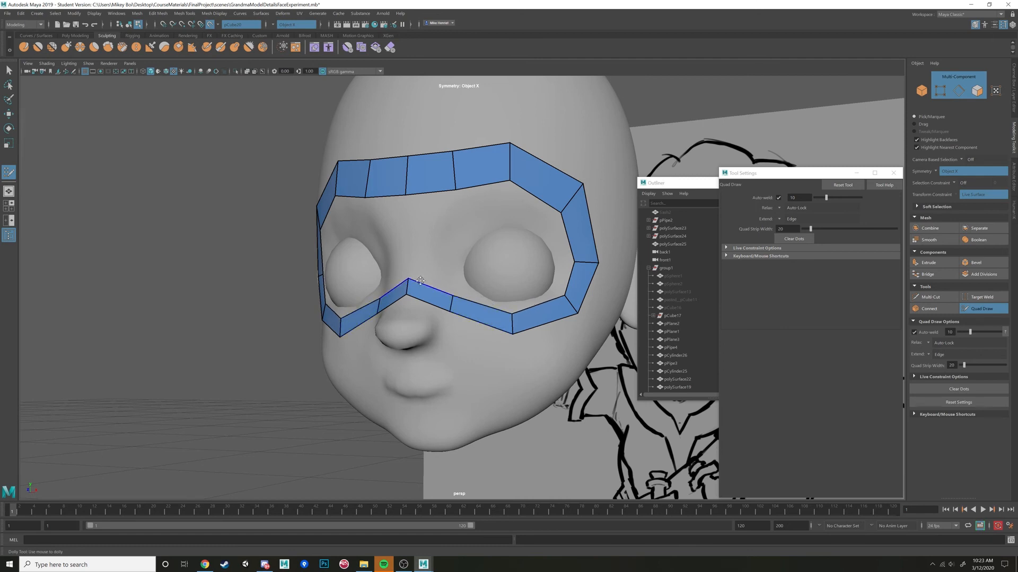
pyautogui.moveTo(406, 286); pyautogui.dragTo(408, 290)
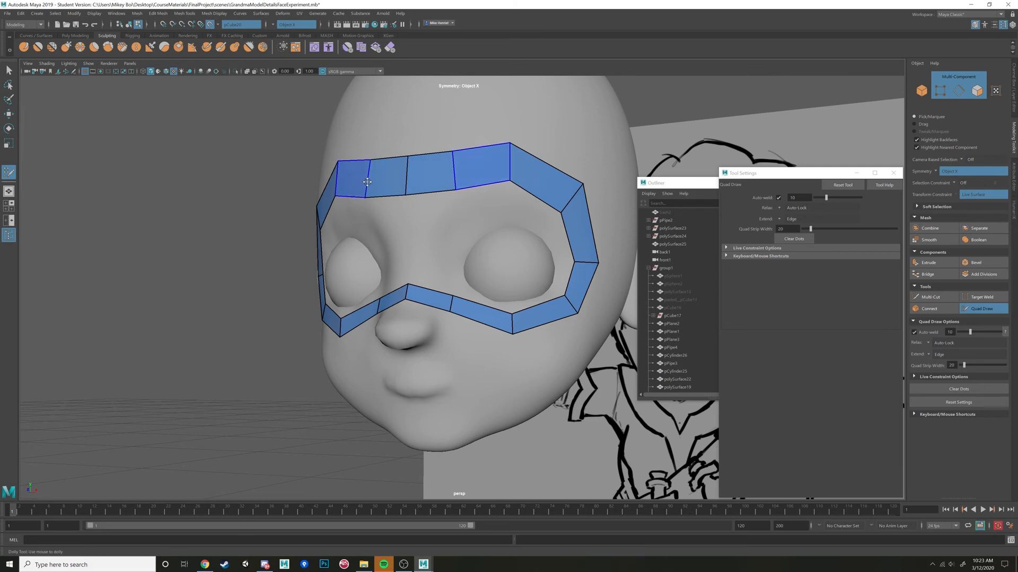
pyautogui.keyDown('alt'); pyautogui.moveTo(493, 223); pyautogui.dragTo(525, 248); pyautogui.keyUp('alt')
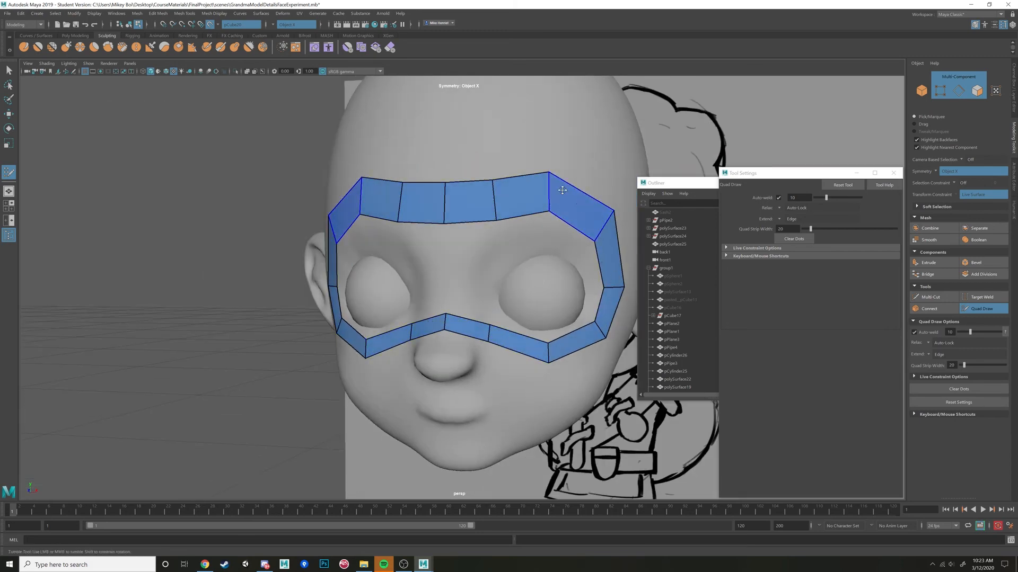
pyautogui.keyDown('alt'); pyautogui.moveTo(487, 259); pyautogui.dragTo(484, 263); pyautogui.keyUp('alt')
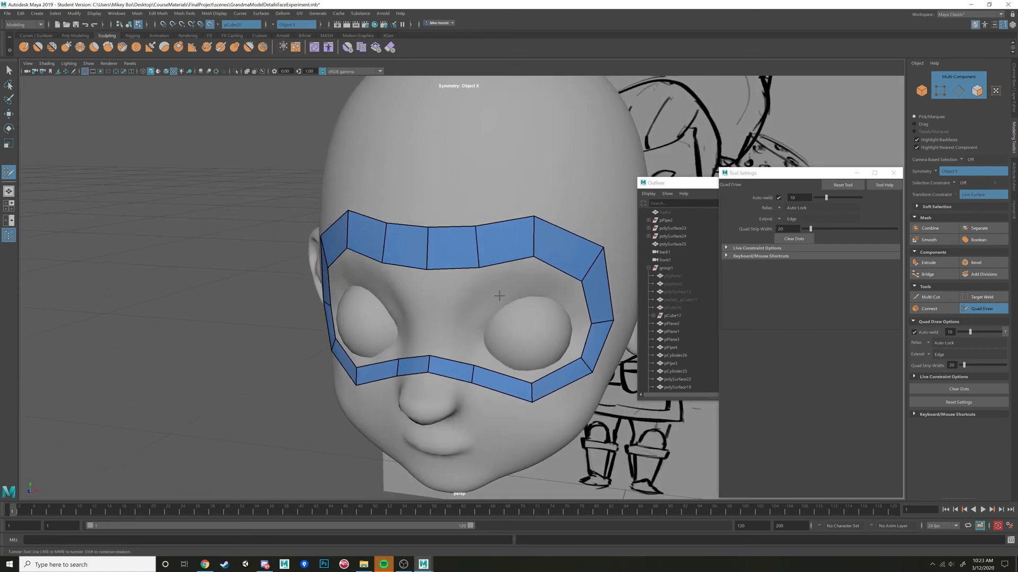
# Switch to the browser to examine the color-coded polycount face topology image, and return to Maya.
pyautogui.click(205, 565)
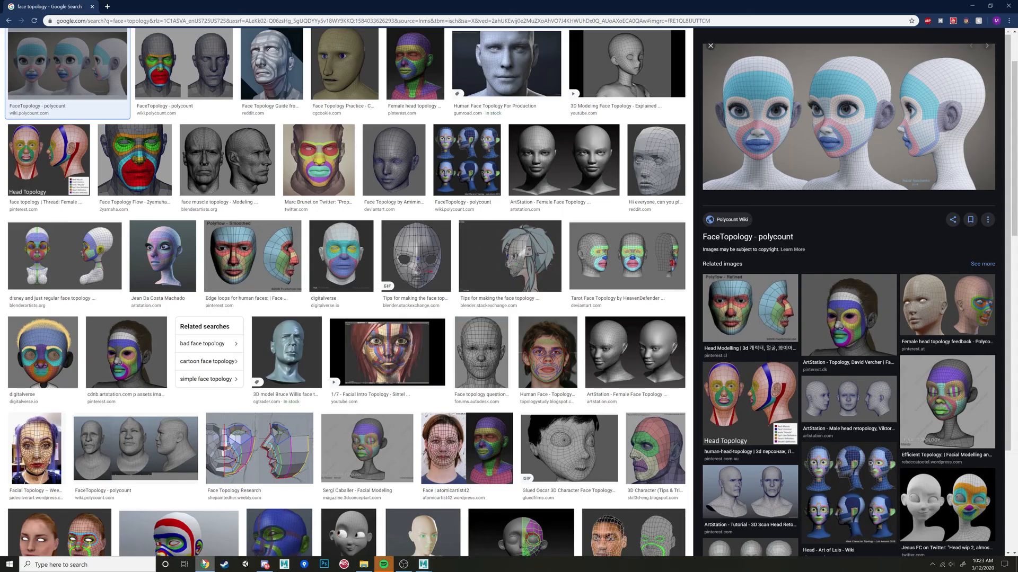
pyautogui.scroll(2, 254, 133)
pyautogui.click(178, 125)
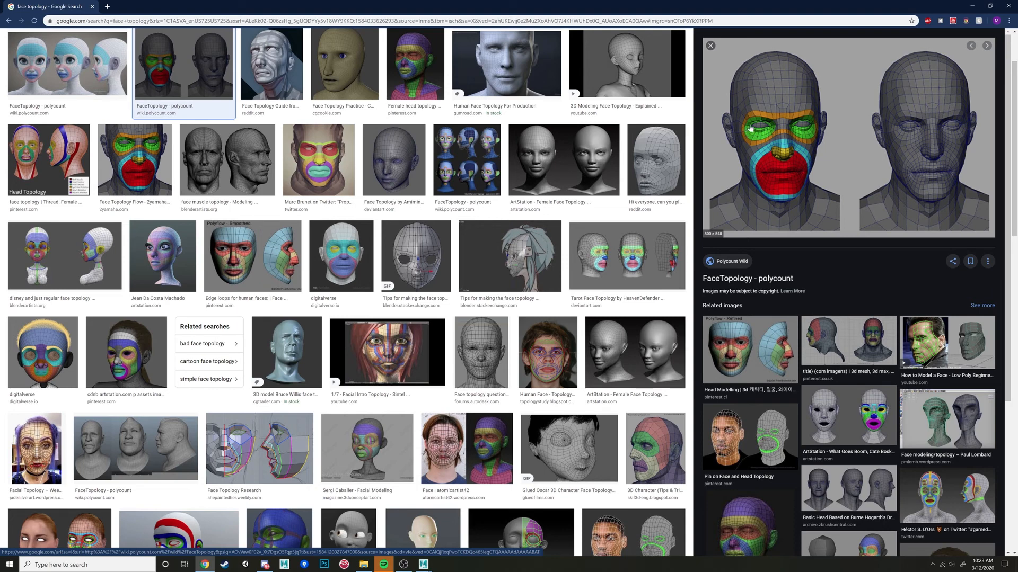
pyautogui.moveTo(426, 566)
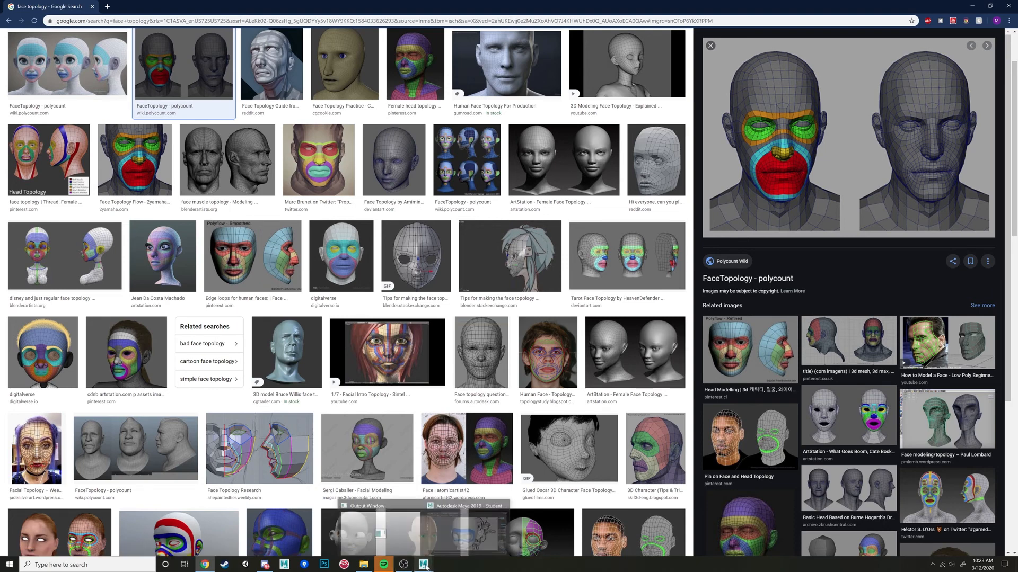
pyautogui.click(439, 534)
# Place mirrored dots around the outer eye rims and fill quads out to the mask loop, from the brow to beneath each eye.
pyautogui.keyDown('alt'); pyautogui.moveTo(493, 308); pyautogui.dragTo(479, 269); pyautogui.keyUp('alt')
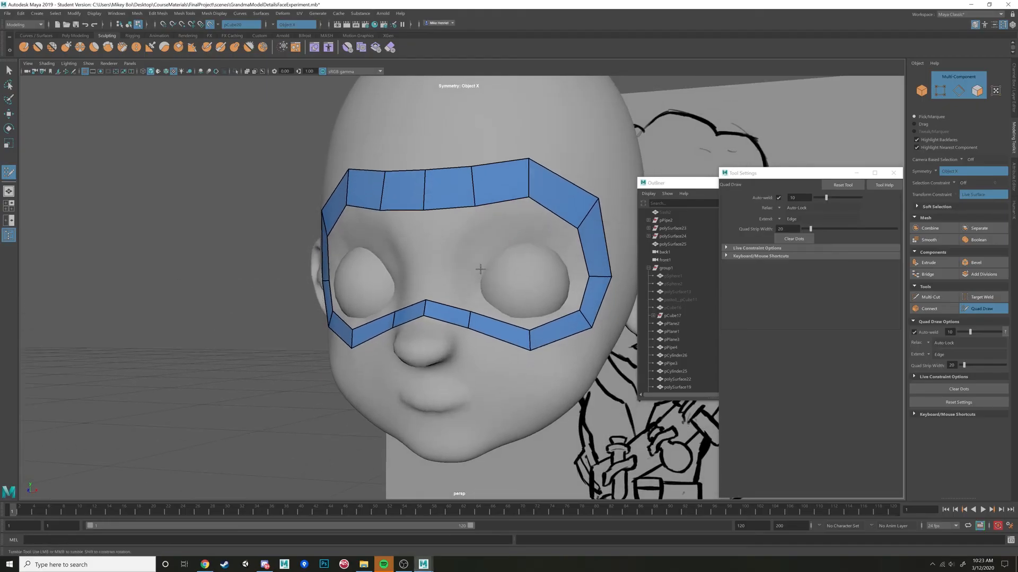
pyautogui.keyDown('alt'); pyautogui.moveTo(509, 220); pyautogui.dragTo(516, 219); pyautogui.keyUp('alt')
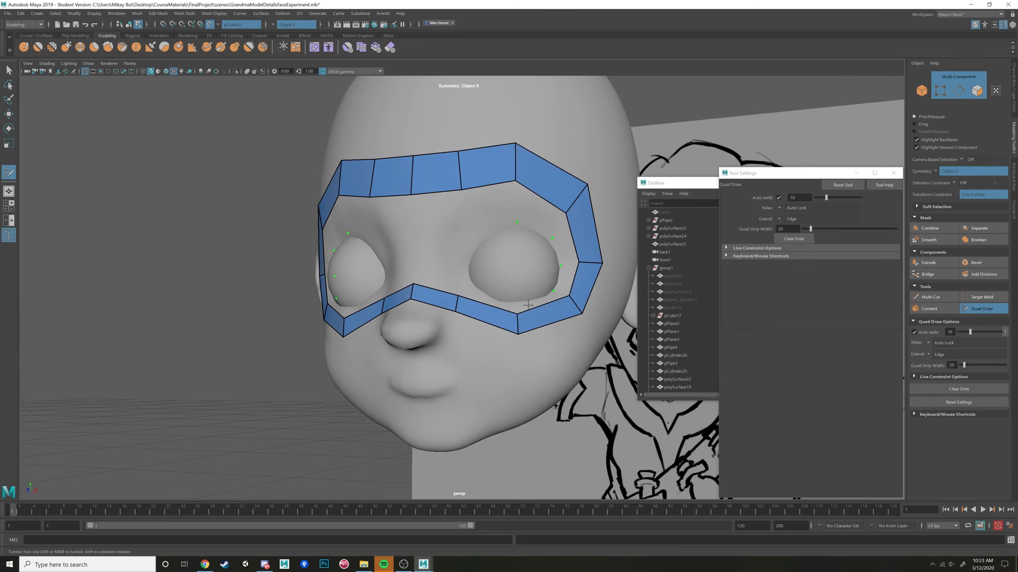
pyautogui.keyDown('alt'); pyautogui.moveTo(533, 304); pyautogui.dragTo(540, 316); pyautogui.keyUp('alt')
pyautogui.keyDown('shift'); pyautogui.click(548, 253); pyautogui.keyUp('shift')
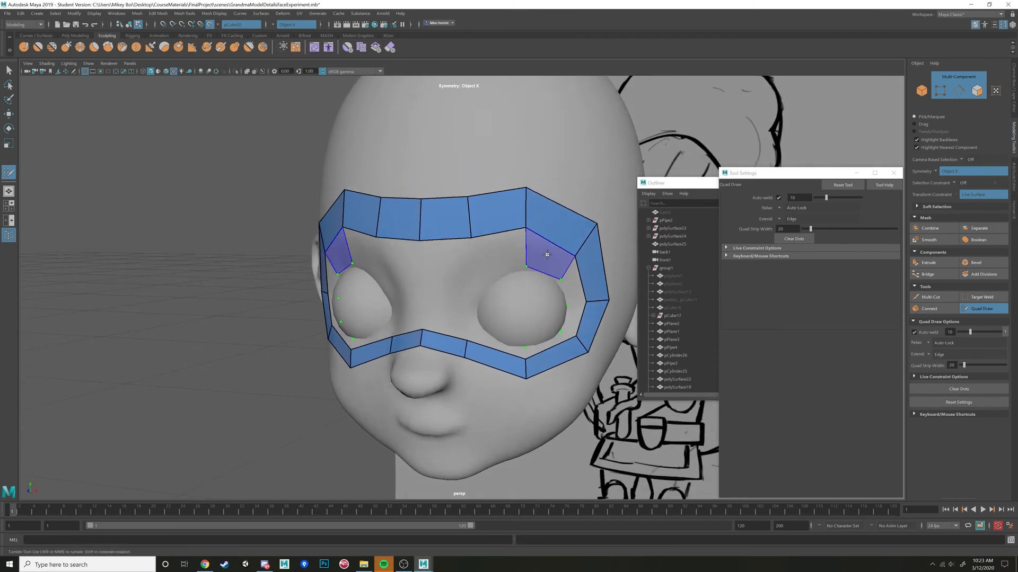
pyautogui.keyDown('shift'); pyautogui.click(576, 288); pyautogui.keyUp('shift')
pyautogui.keyDown('shift'); pyautogui.click(575, 319); pyautogui.keyUp('shift')
pyautogui.keyDown('shift'); pyautogui.click(552, 342); pyautogui.keyUp('shift')
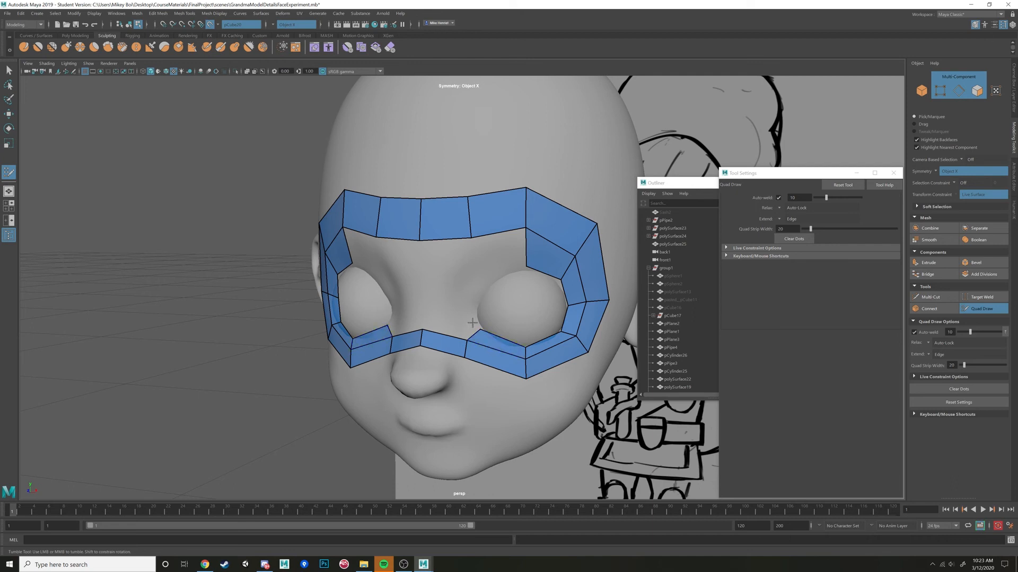
# Close both eye rings with mirrored quads running from the inner brow down past the inner eye corner.
pyautogui.click(486, 278)
pyautogui.keyDown('shift'); pyautogui.click(503, 247); pyautogui.keyUp('shift')
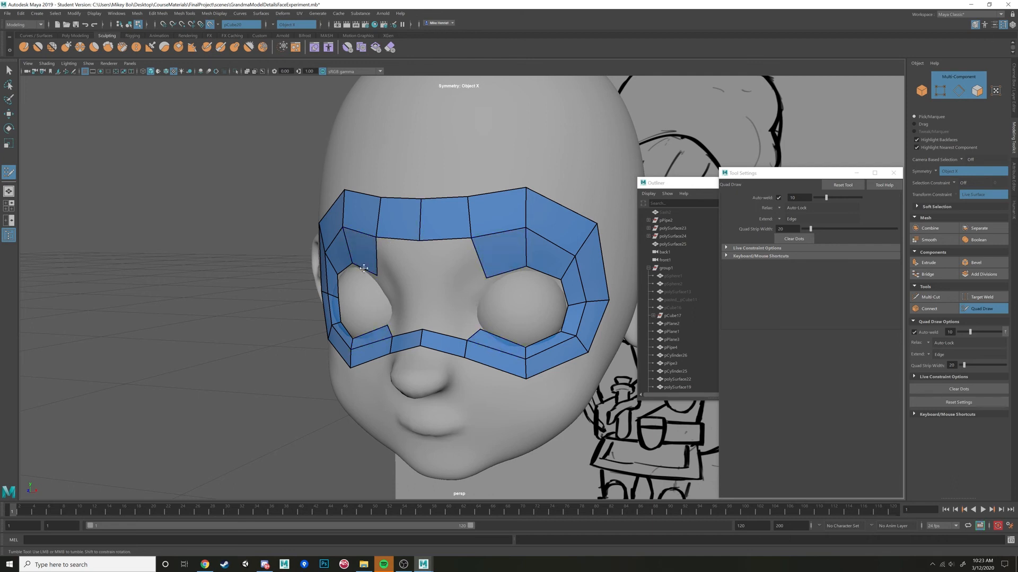
pyautogui.keyDown('alt'); pyautogui.moveTo(451, 293); pyautogui.dragTo(456, 294); pyautogui.keyUp('alt')
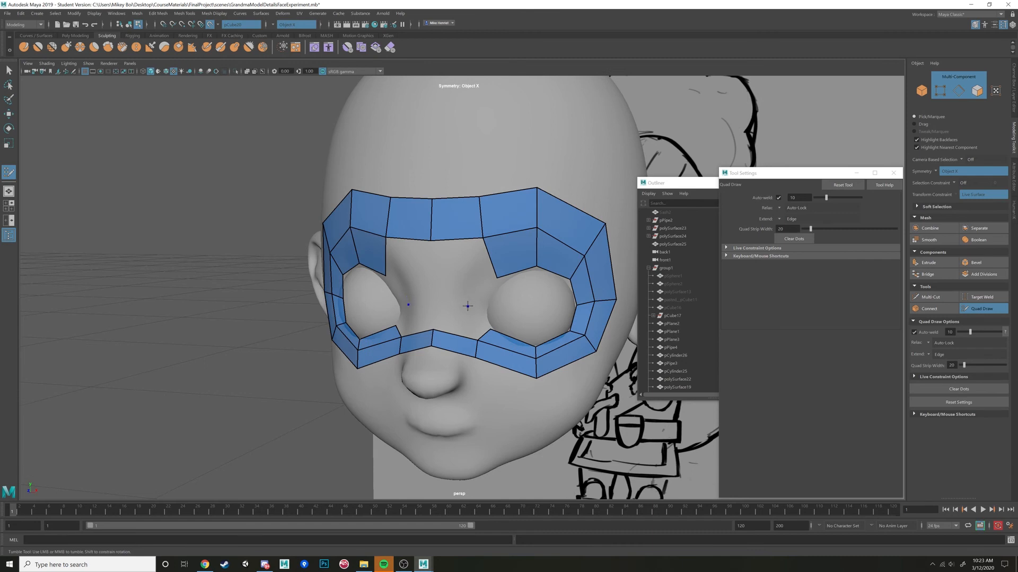
pyautogui.keyDown('shift'); pyautogui.click(483, 280); pyautogui.keyUp('shift')
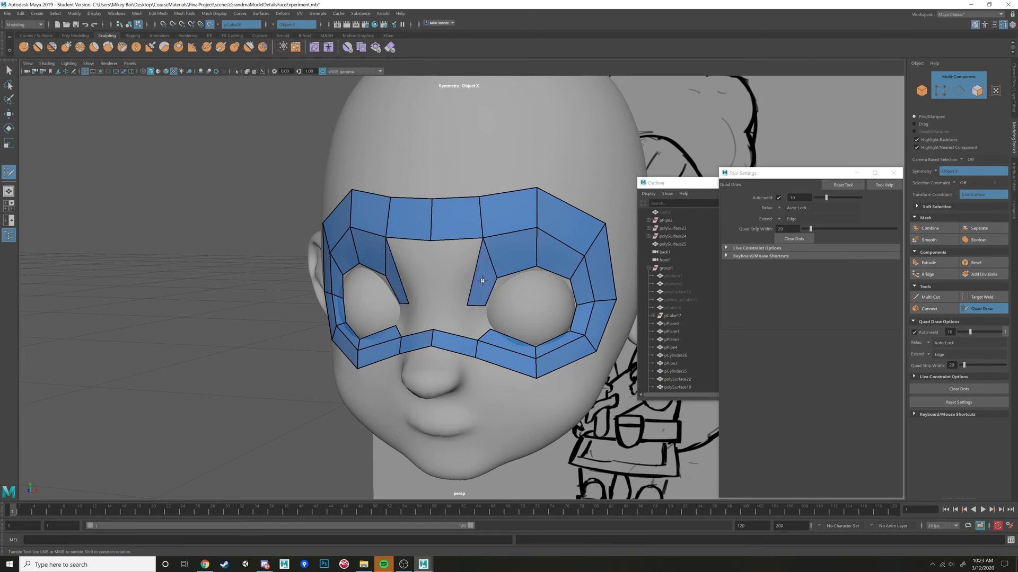
pyautogui.keyDown('shift'); pyautogui.click(479, 329); pyautogui.keyUp('shift')
pyautogui.keyDown('alt'); pyautogui.moveTo(449, 312); pyautogui.dragTo(486, 324); pyautogui.keyUp('alt')
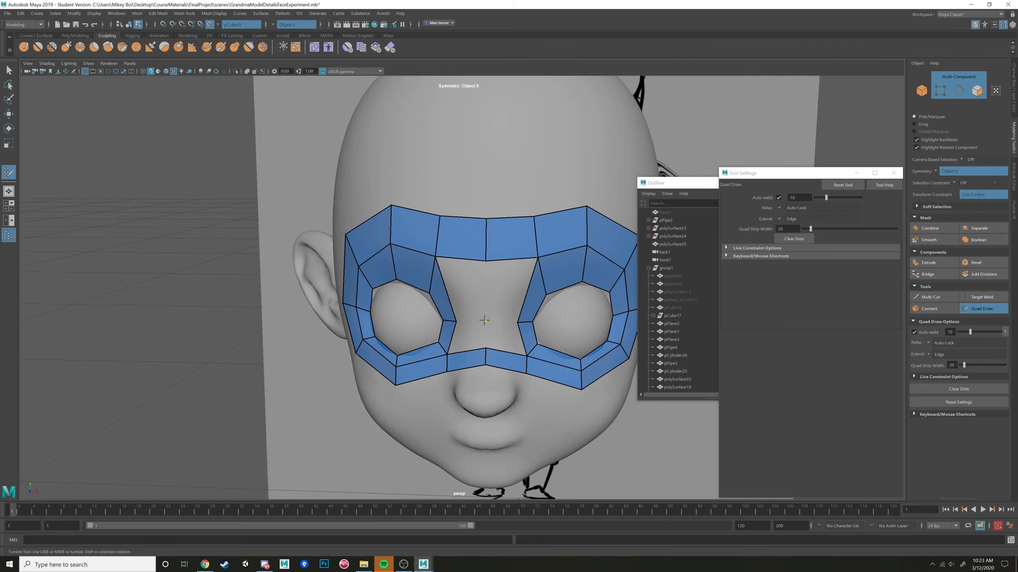
# Fill the gap between the eye rings with mirrored quads down the nose bridge.
pyautogui.keyDown('shift'); pyautogui.click(505, 292); pyautogui.keyUp('shift')
pyautogui.keyDown('shift'); pyautogui.click(501, 333); pyautogui.keyUp('shift')
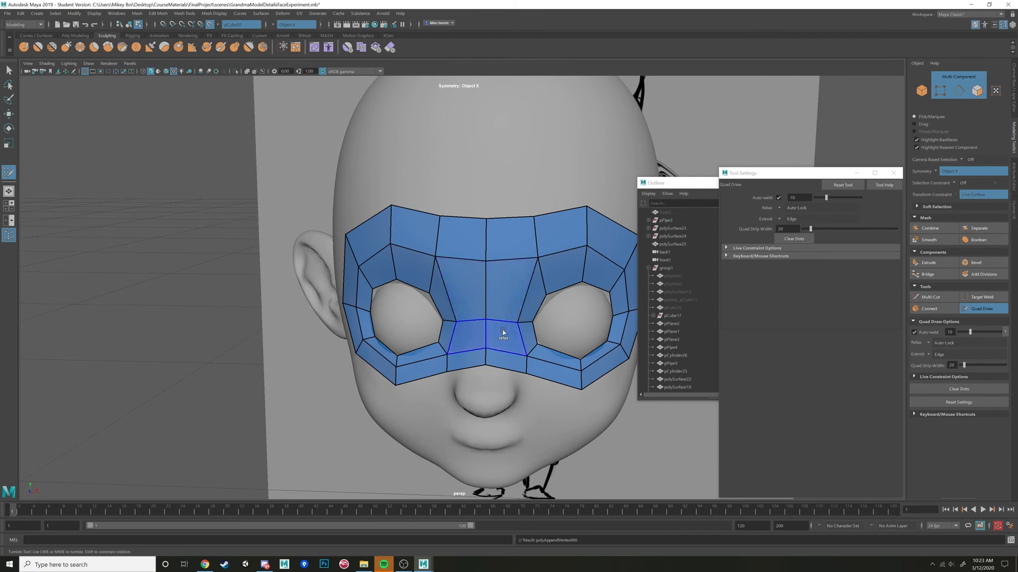
pyautogui.moveTo(501, 334)
pyautogui.keyDown('alt'); pyautogui.mouseDown()
pyautogui.moveTo(506, 358)
pyautogui.moveTo(517, 318)
pyautogui.moveTo(445, 317)
pyautogui.mouseUp(); pyautogui.keyUp('alt')
pyautogui.keyDown('alt'); pyautogui.moveTo(445, 317); pyautogui.dragTo(467, 319, button='right'); pyautogui.keyUp('alt')
pyautogui.keyDown('alt'); pyautogui.moveTo(466, 319); pyautogui.dragTo(495, 317); pyautogui.keyUp('alt')
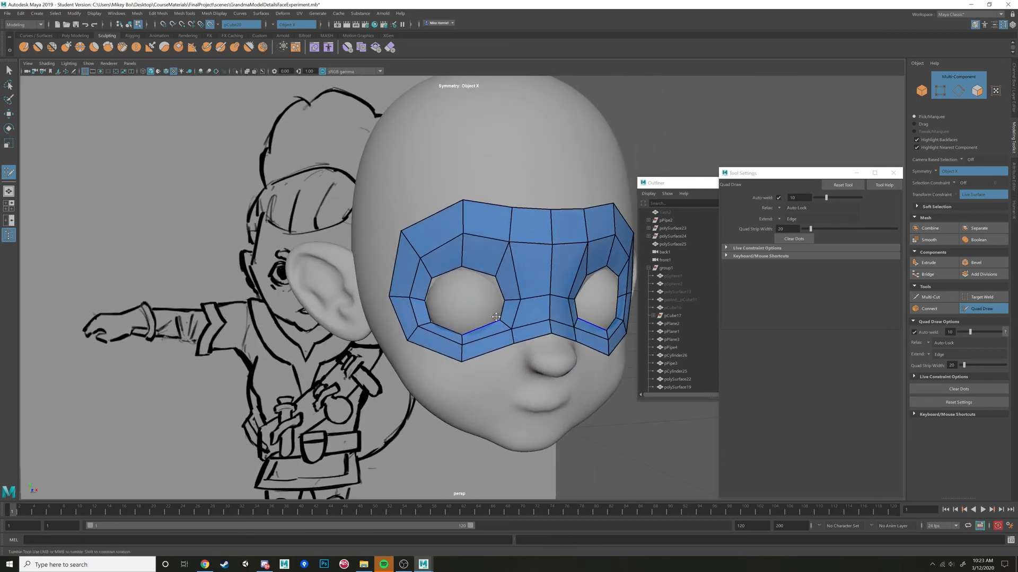
# Even out the quads around the eyes and nose bridge, bringing the brow edges closer to the eye openings.
pyautogui.keyDown('alt'); pyautogui.moveTo(496, 266); pyautogui.dragTo(482, 268); pyautogui.keyUp('alt')
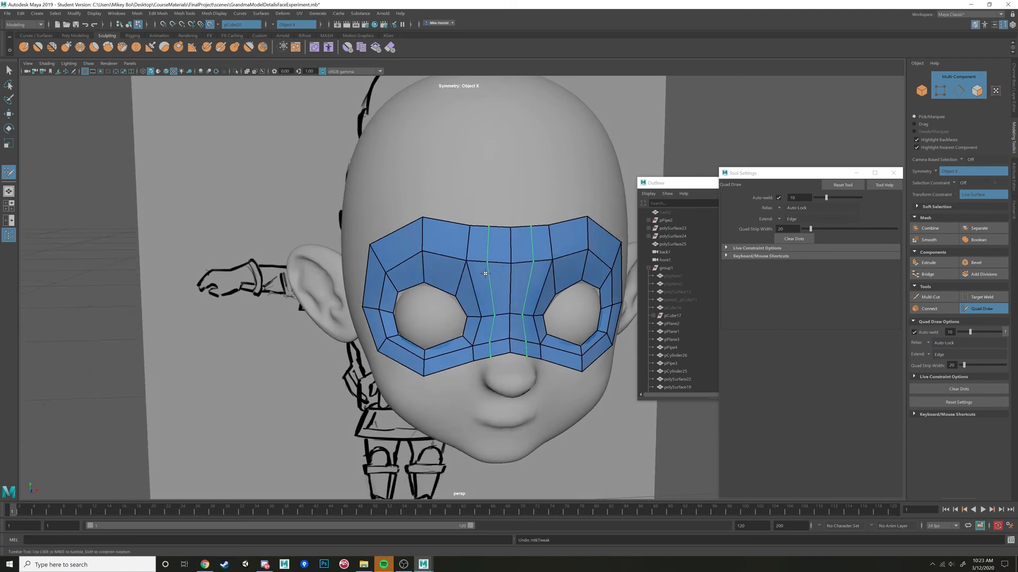
pyautogui.moveTo(467, 271)
pyautogui.keyDown('alt'); pyautogui.mouseDown()
pyautogui.moveTo(422, 243)
pyautogui.moveTo(465, 287)
pyautogui.moveTo(452, 268)
pyautogui.mouseUp(); pyautogui.keyUp('alt')
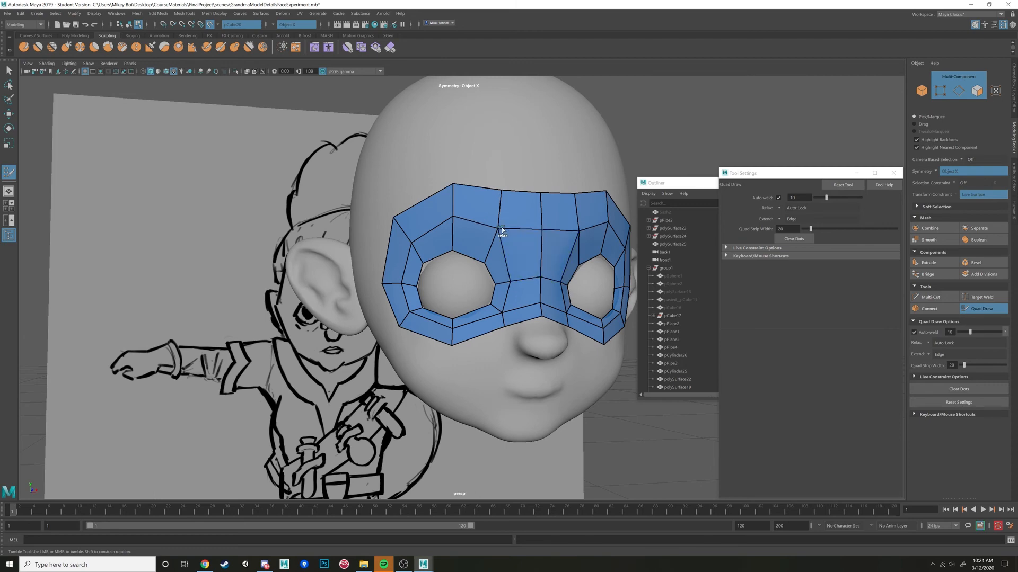
pyautogui.moveTo(502, 229)
pyautogui.keyDown('shift'); pyautogui.mouseDown()
pyautogui.moveTo(467, 228)
pyautogui.moveTo(553, 231)
pyautogui.moveTo(475, 286)
pyautogui.mouseUp(); pyautogui.keyUp('shift')
pyautogui.moveTo(479, 324)
pyautogui.keyDown('shift'); pyautogui.mouseDown()
pyautogui.moveTo(464, 320)
pyautogui.moveTo(498, 324)
pyautogui.moveTo(455, 346)
pyautogui.mouseUp(); pyautogui.keyUp('shift')
pyautogui.moveTo(516, 346)
pyautogui.keyDown('shift'); pyautogui.mouseDown()
pyautogui.moveTo(497, 352)
pyautogui.moveTo(526, 337)
pyautogui.moveTo(493, 367)
pyautogui.moveTo(522, 355)
pyautogui.moveTo(560, 248)
pyautogui.moveTo(526, 213)
pyautogui.mouseUp(); pyautogui.keyUp('shift')
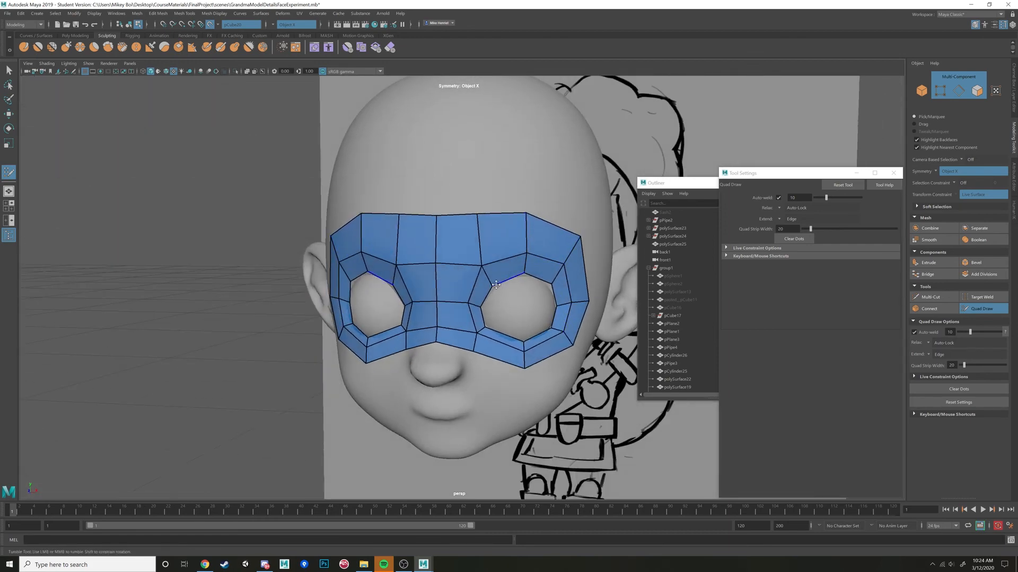
pyautogui.keyDown('alt'); pyautogui.moveTo(496, 284); pyautogui.dragTo(540, 283); pyautogui.keyUp('alt')
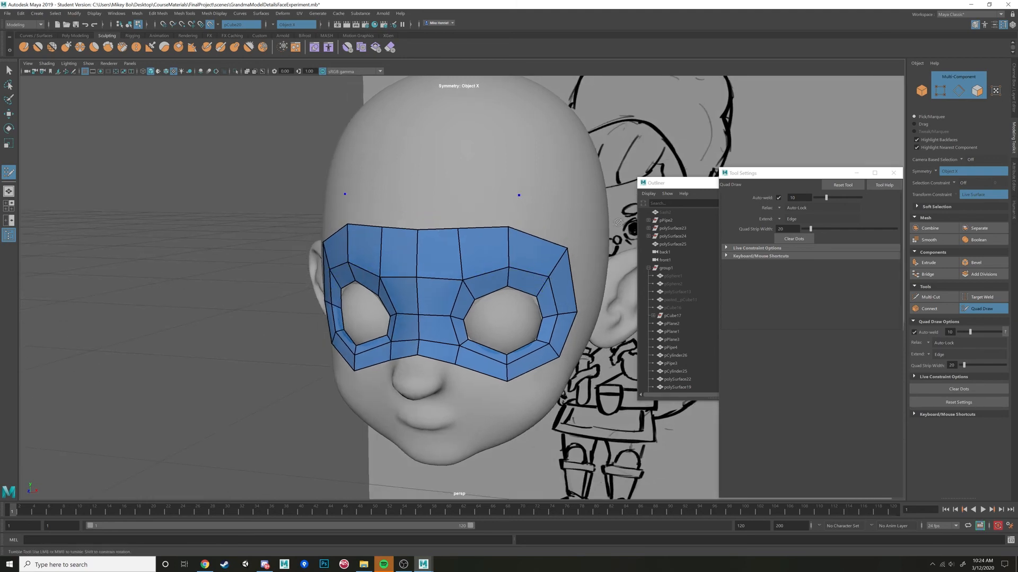
# Try a mirrored quad above each outer brow and delete it.
pyautogui.keyDown('shift'); pyautogui.click(555, 217); pyautogui.keyUp('shift')
pyautogui.keyDown('alt'); pyautogui.moveTo(554, 217); pyautogui.dragTo(615, 220); pyautogui.keyUp('alt')
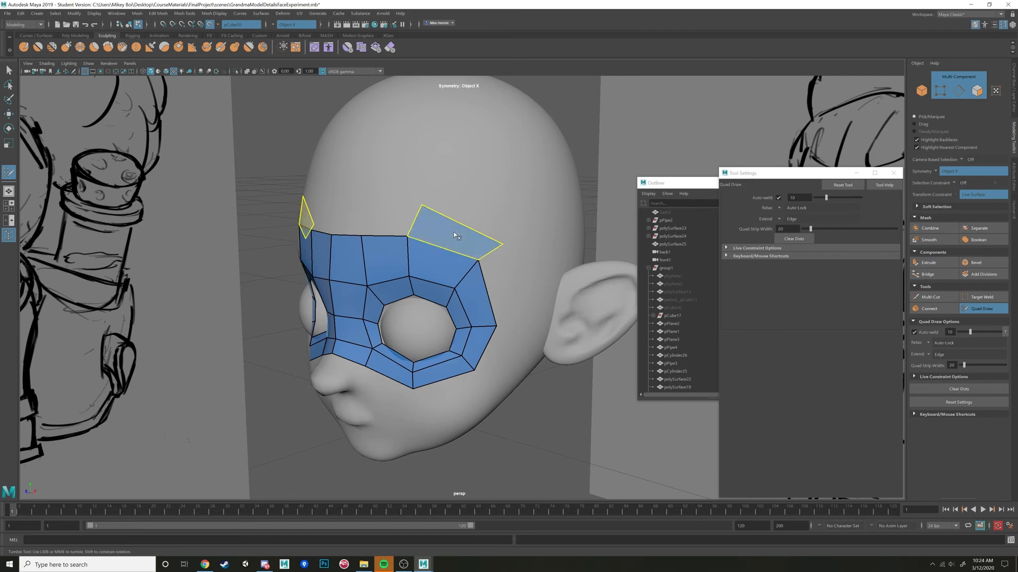
pyautogui.keyDown('ctrl'); pyautogui.keyDown('shift'); pyautogui.click(459, 233); pyautogui.keyUp('shift'); pyautogui.keyUp('ctrl')
pyautogui.keyDown('alt'); pyautogui.moveTo(463, 231); pyautogui.dragTo(494, 228); pyautogui.keyUp('alt')
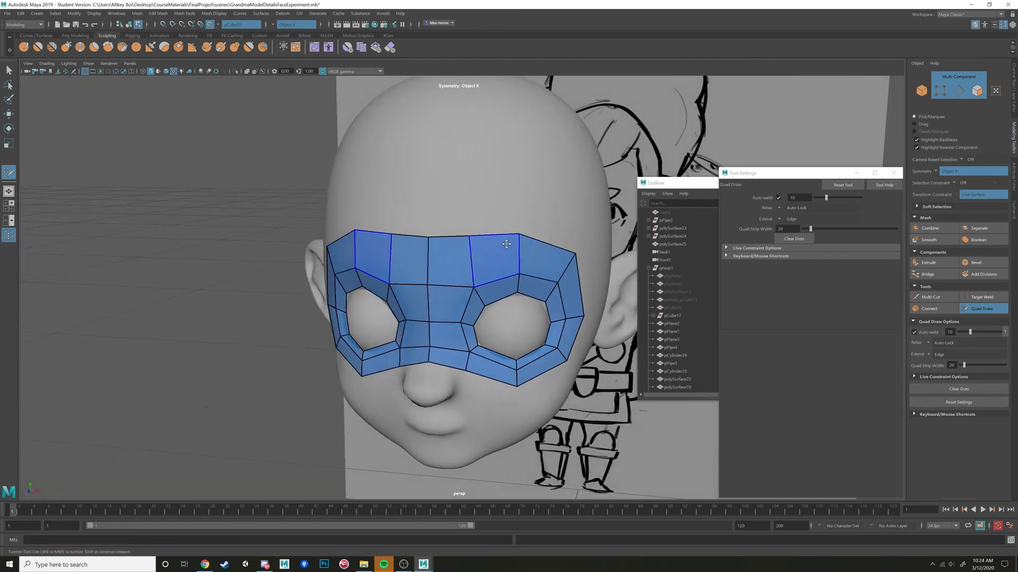
# Insert mirrored vertical edge loops on both sides of the nose bridge centerline, running from the forehead to the mask's lower edge.
pyautogui.keyDown('alt'); pyautogui.moveTo(559, 288); pyautogui.dragTo(486, 347); pyautogui.keyUp('alt')
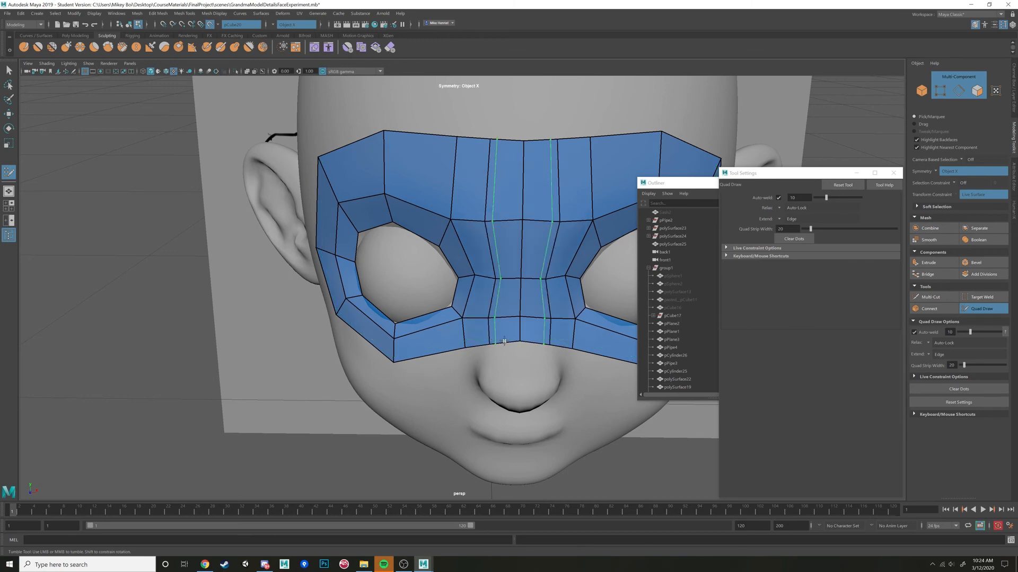
pyautogui.keyDown('alt'); pyautogui.moveTo(492, 337); pyautogui.dragTo(394, 371); pyautogui.keyUp('alt')
pyautogui.keyDown('alt'); pyautogui.moveTo(432, 291); pyautogui.dragTo(485, 258); pyautogui.keyUp('alt')
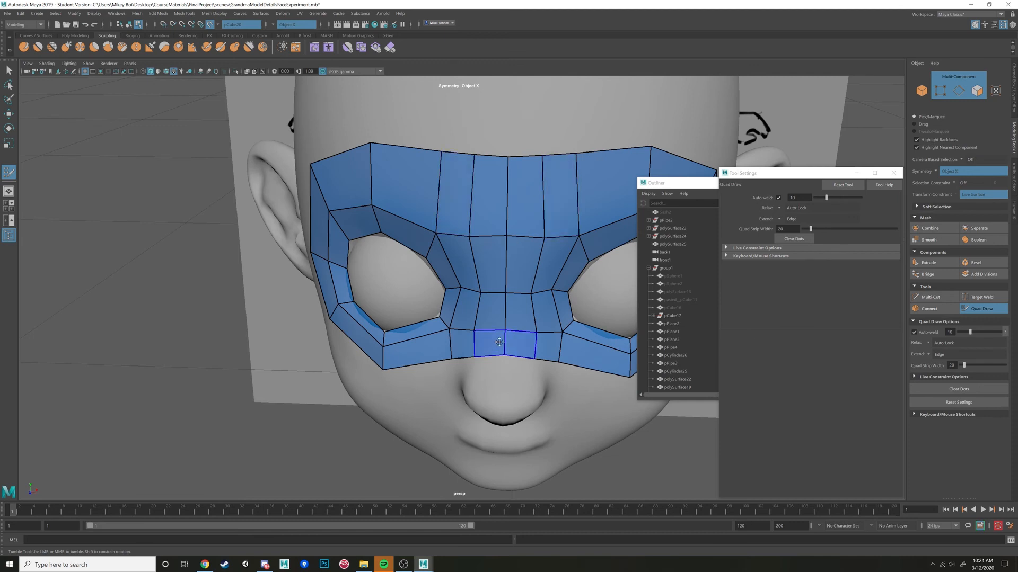
# Relax the horizontal edge rows across the nose bridge upward to even out their spacing.
pyautogui.keyDown('shift'); pyautogui.moveTo(495, 305); pyautogui.dragTo(488, 260); pyautogui.keyUp('shift')
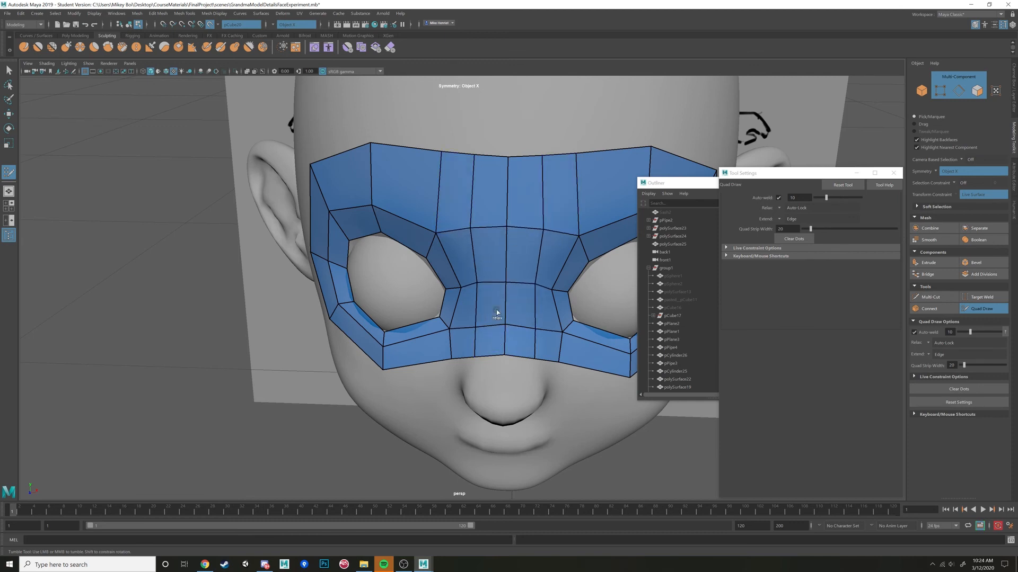
pyautogui.keyDown('alt'); pyautogui.moveTo(490, 345); pyautogui.dragTo(514, 313); pyautogui.keyUp('alt')
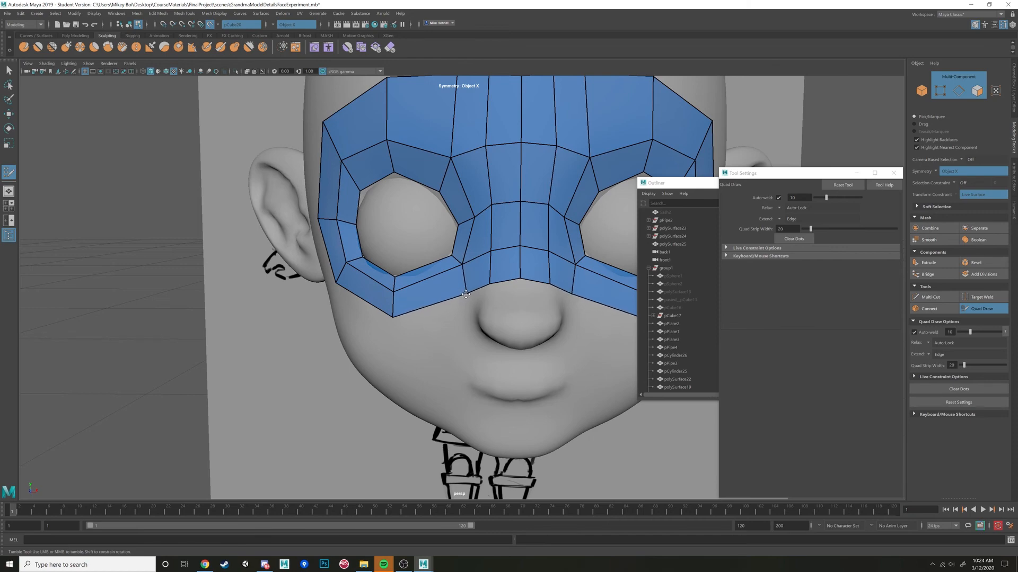
pyautogui.keyDown('alt'); pyautogui.moveTo(506, 291); pyautogui.dragTo(544, 254); pyautogui.keyUp('alt')
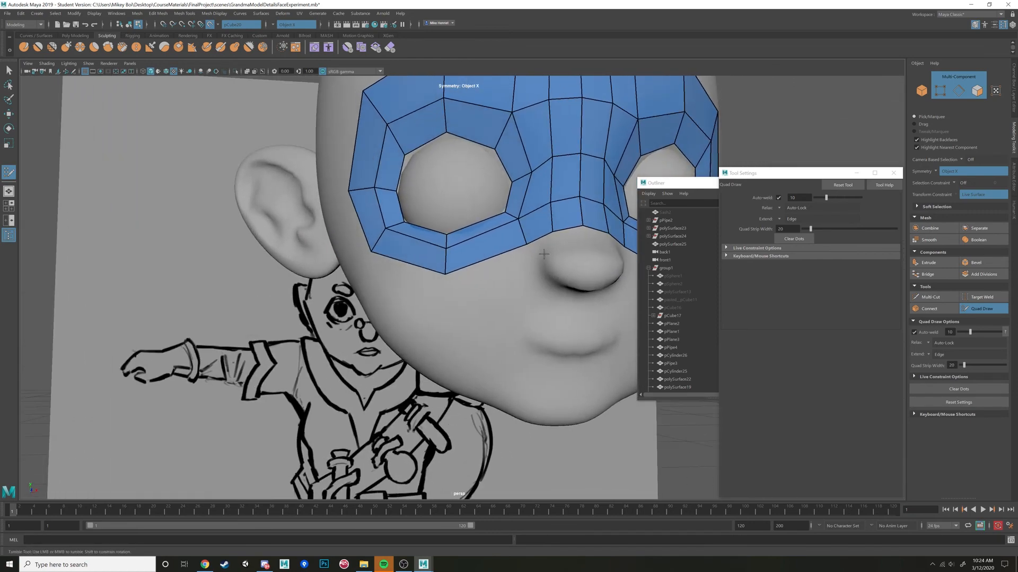
# Place mirrored dots across the top of the nose tip and fill quads between them and the mask's lower edge.
pyautogui.moveTo(533, 277)
pyautogui.keyDown('alt'); pyautogui.mouseDown(button='right')
pyautogui.moveTo(493, 284)
pyautogui.moveTo(530, 291)
pyautogui.mouseUp(button='right'); pyautogui.keyUp('alt')
pyautogui.keyDown('alt'); pyautogui.moveTo(532, 293); pyautogui.dragTo(480, 297); pyautogui.keyUp('alt')
pyautogui.keyDown('alt'); pyautogui.moveTo(480, 297); pyautogui.dragTo(512, 297, button='right'); pyautogui.keyUp('alt')
pyautogui.keyDown('alt'); pyautogui.moveTo(512, 297); pyautogui.dragTo(472, 298); pyautogui.keyUp('alt')
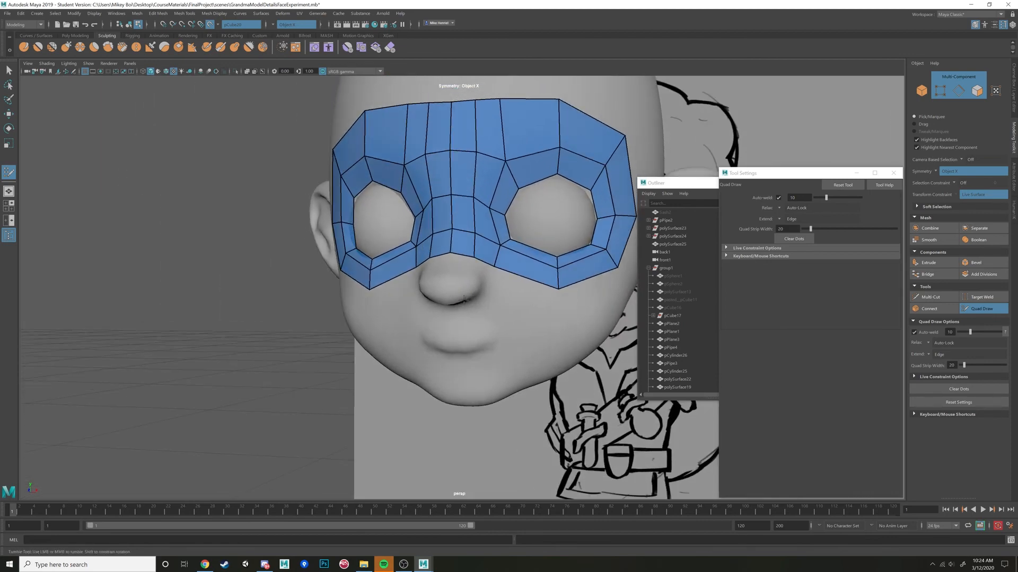
pyautogui.keyDown('alt'); pyautogui.moveTo(471, 297); pyautogui.dragTo(493, 300, button='right'); pyautogui.keyUp('alt')
pyautogui.keyDown('alt'); pyautogui.moveTo(493, 300); pyautogui.dragTo(526, 298); pyautogui.keyUp('alt')
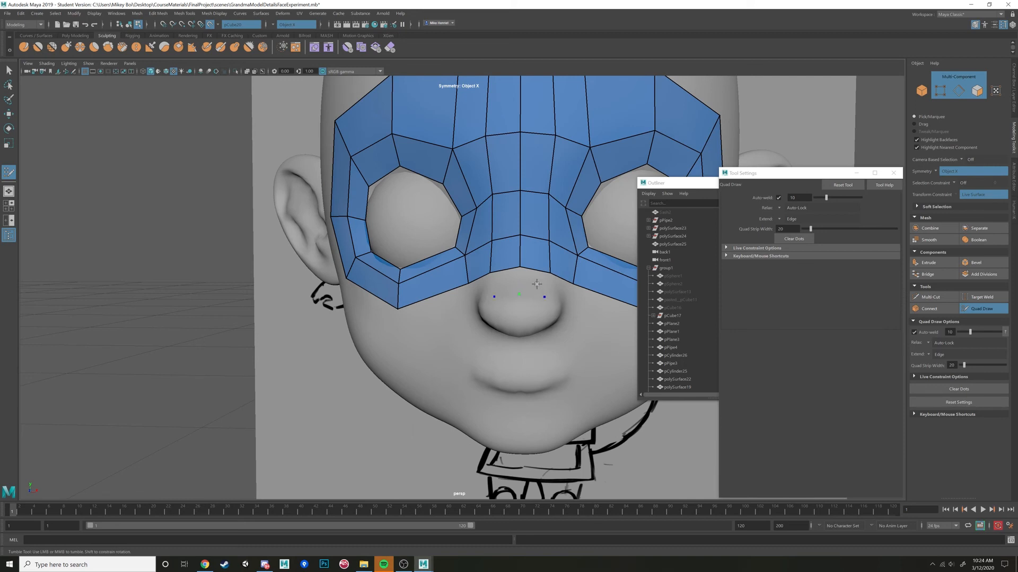
pyautogui.keyDown('shift'); pyautogui.click(537, 284); pyautogui.keyUp('shift')
pyautogui.moveTo(536, 285)
pyautogui.keyDown('alt'); pyautogui.mouseDown()
pyautogui.moveTo(523, 333)
pyautogui.moveTo(423, 316)
pyautogui.mouseUp(); pyautogui.keyUp('alt')
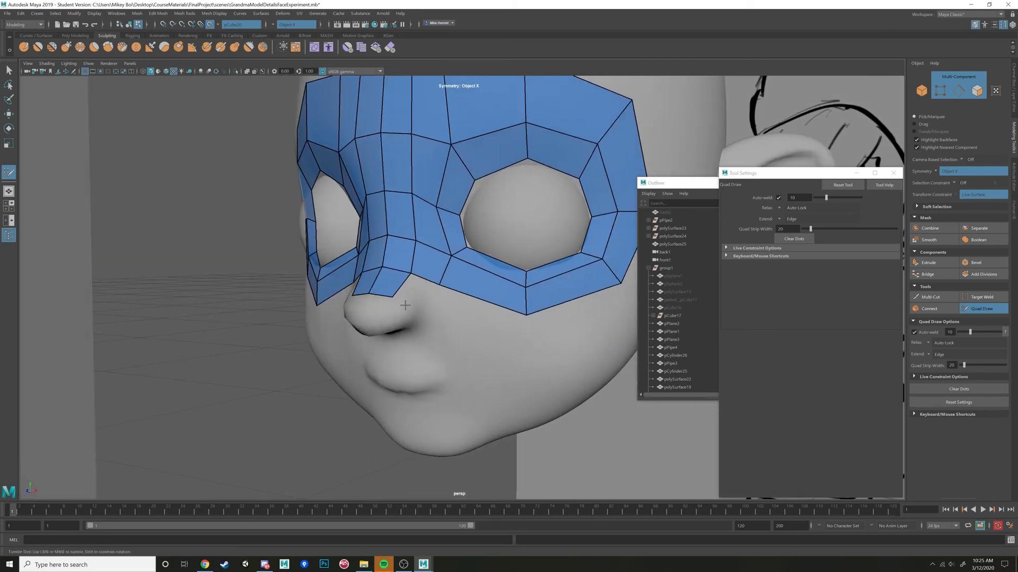
pyautogui.keyDown('shift'); pyautogui.click(412, 288); pyautogui.keyUp('shift')
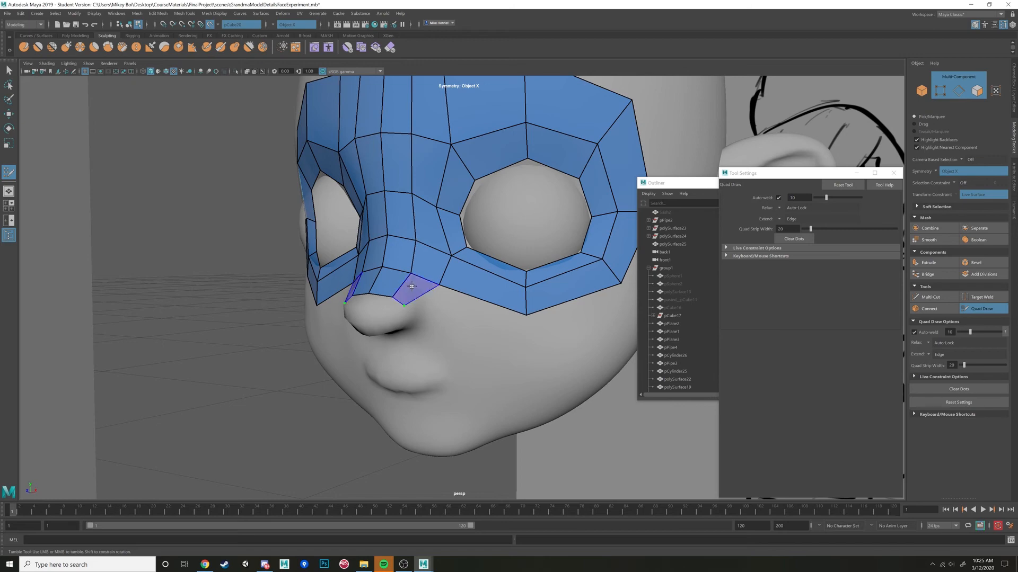
# Fill the mirrored side quads beside the nose, then place dots over the front of the nose tip and fill quads there.
pyautogui.moveTo(438, 285)
pyautogui.mouseDown()
pyautogui.moveTo(455, 295)
pyautogui.moveTo(481, 286)
pyautogui.moveTo(479, 306)
pyautogui.mouseUp()
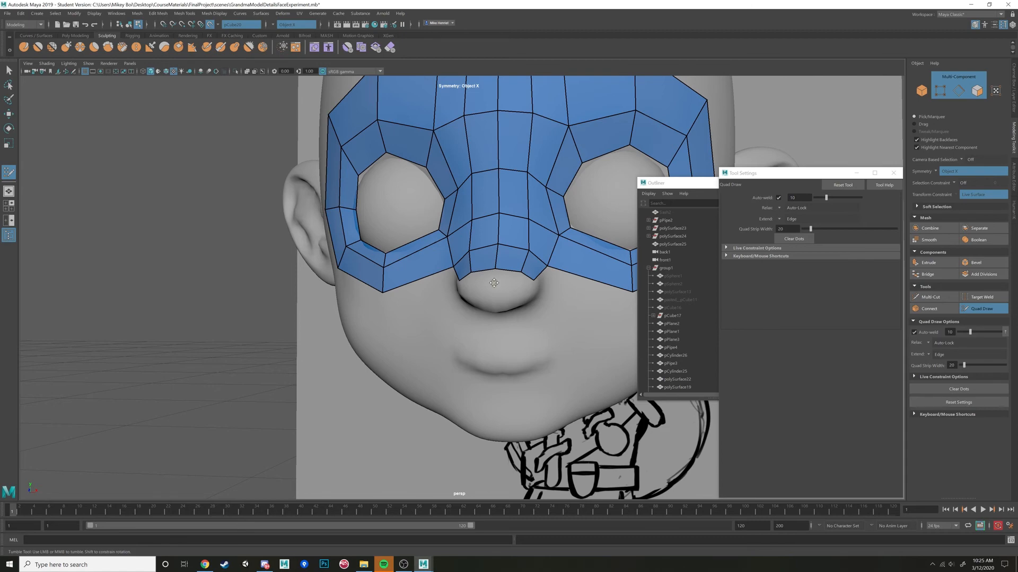
pyautogui.keyDown('alt'); pyautogui.moveTo(493, 283); pyautogui.dragTo(483, 316); pyautogui.keyUp('alt')
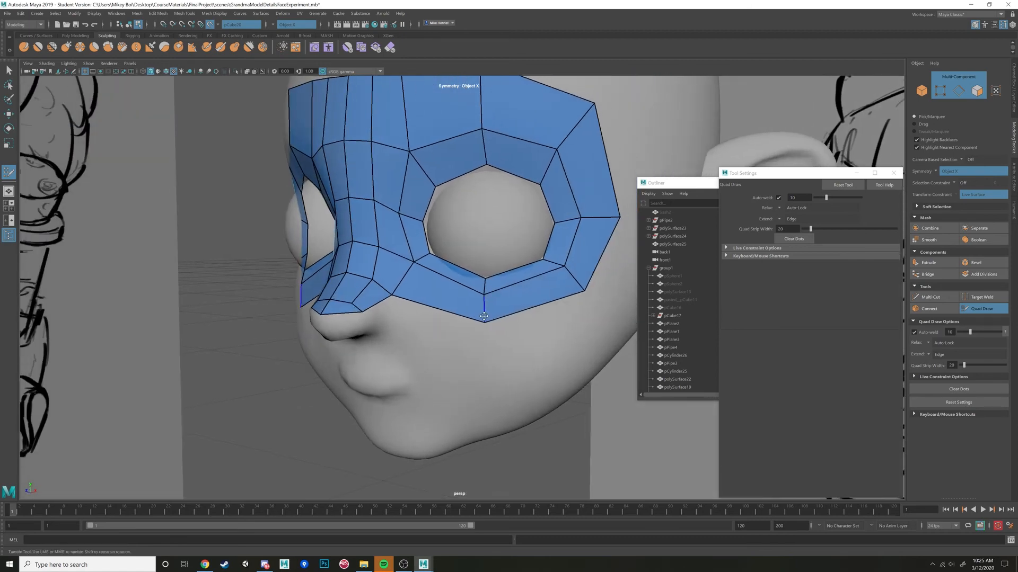
pyautogui.keyDown('alt'); pyautogui.moveTo(484, 317); pyautogui.dragTo(520, 314, button='middle'); pyautogui.keyUp('alt')
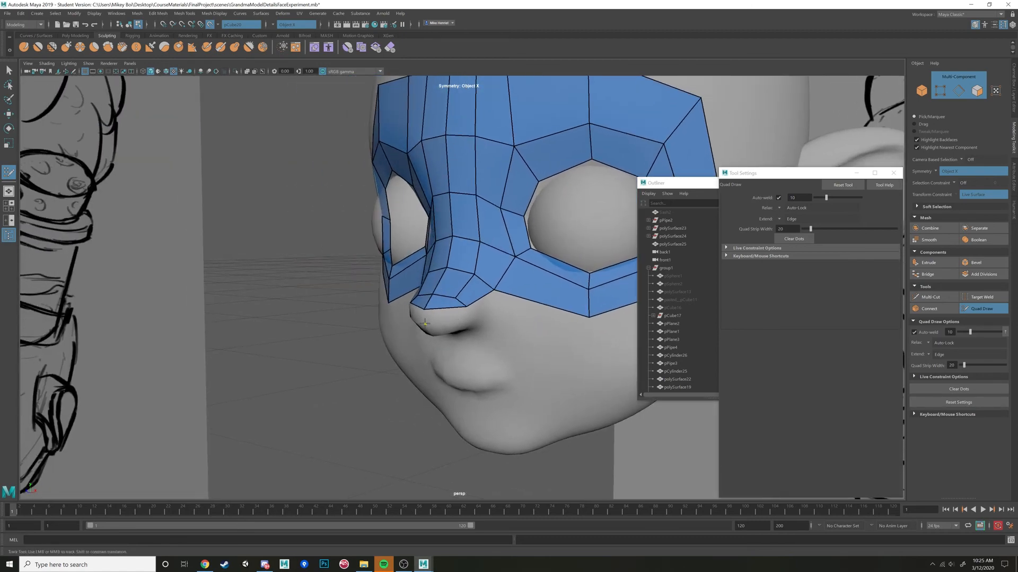
pyautogui.keyDown('alt'); pyautogui.moveTo(425, 323); pyautogui.dragTo(447, 317); pyautogui.keyUp('alt')
pyautogui.keyDown('shift'); pyautogui.click(497, 283); pyautogui.keyUp('shift')
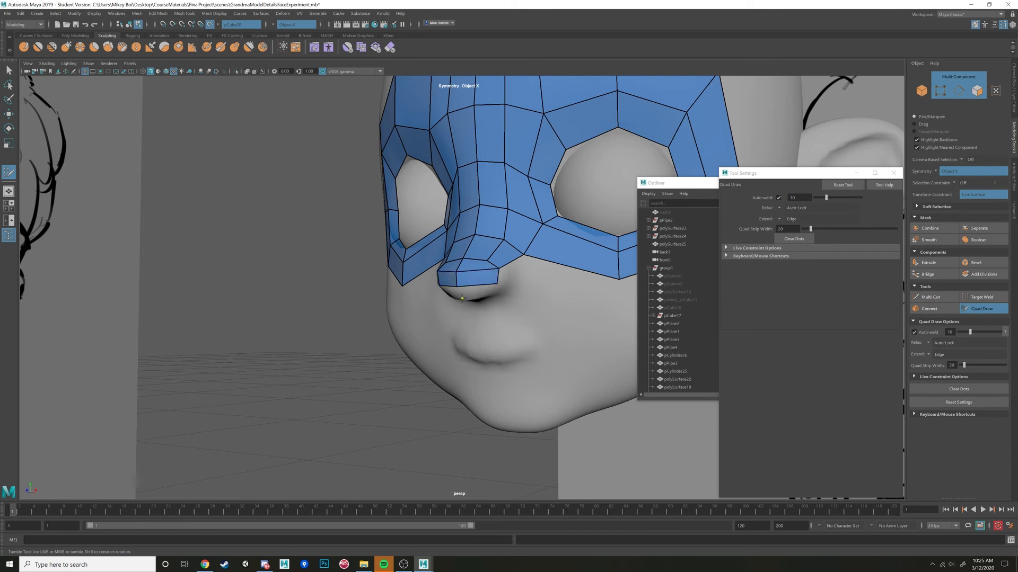
pyautogui.keyDown('alt'); pyautogui.moveTo(481, 283); pyautogui.dragTo(489, 215); pyautogui.keyUp('alt')
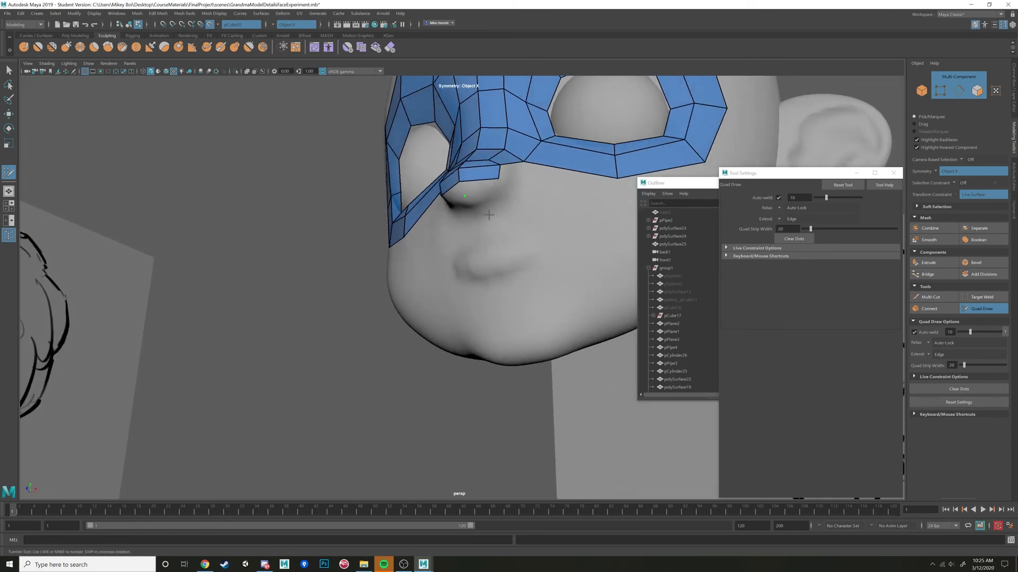
pyautogui.keyDown('shift'); pyautogui.click(476, 184); pyautogui.keyUp('shift')
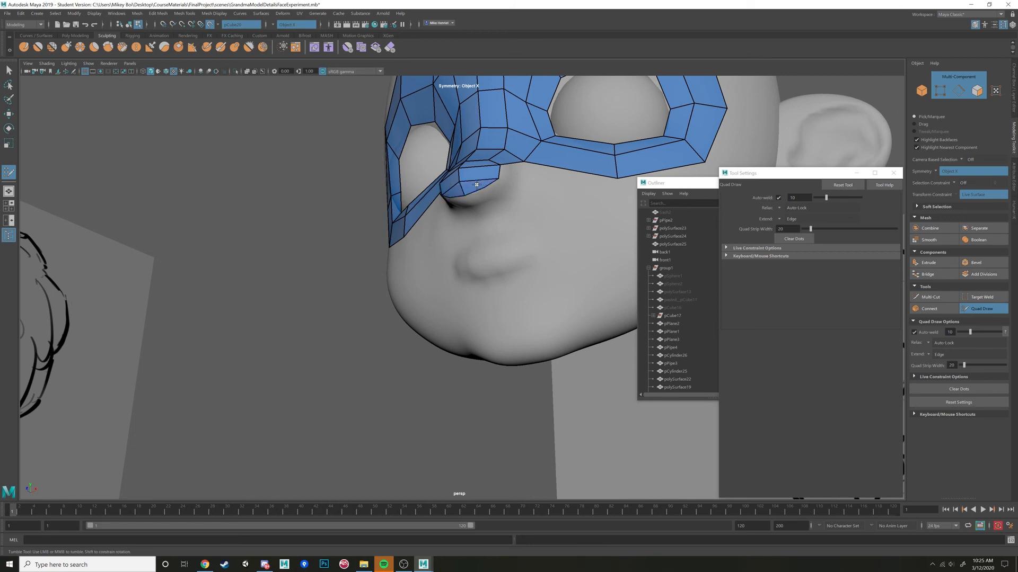
# Place mirrored dots where the nose base meets the upper lip area and fill the quads covering the nose's underside.
pyautogui.moveTo(500, 195)
pyautogui.keyDown('alt'); pyautogui.mouseDown()
pyautogui.moveTo(485, 234)
pyautogui.moveTo(532, 219)
pyautogui.moveTo(571, 184)
pyautogui.mouseUp(); pyautogui.keyUp('alt')
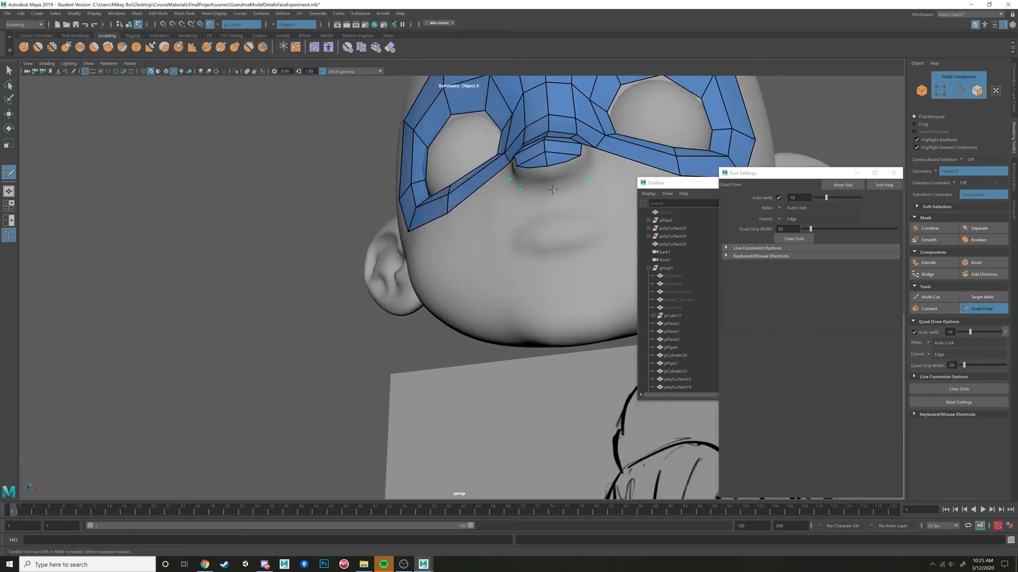
pyautogui.keyDown('shift'); pyautogui.click(568, 178); pyautogui.keyUp('shift')
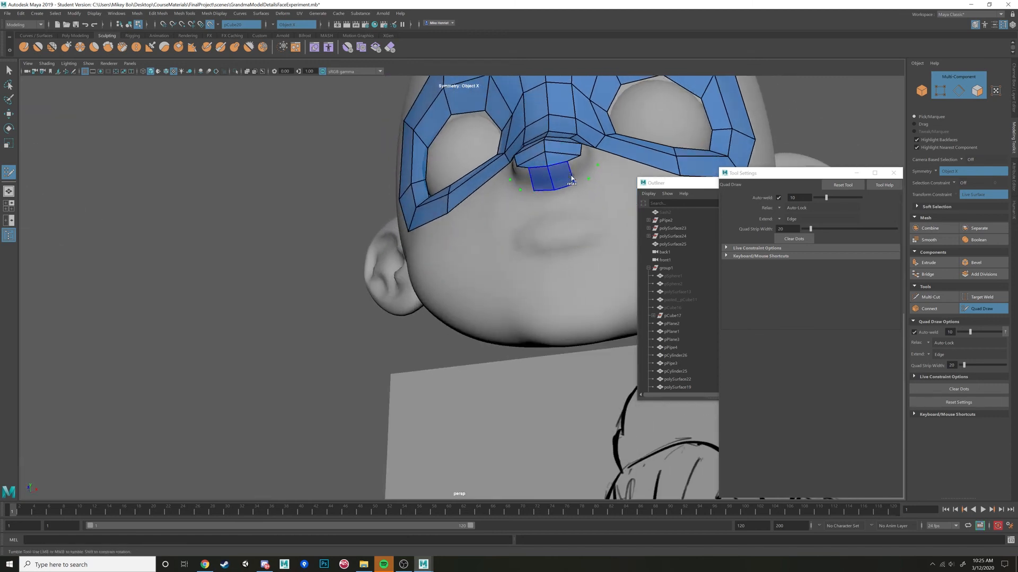
pyautogui.keyDown('shift'); pyautogui.click(579, 176); pyautogui.keyUp('shift')
pyautogui.moveTo(561, 198)
pyautogui.keyDown('alt'); pyautogui.mouseDown()
pyautogui.moveTo(411, 232)
pyautogui.moveTo(409, 281)
pyautogui.moveTo(499, 276)
pyautogui.mouseUp(); pyautogui.keyUp('alt')
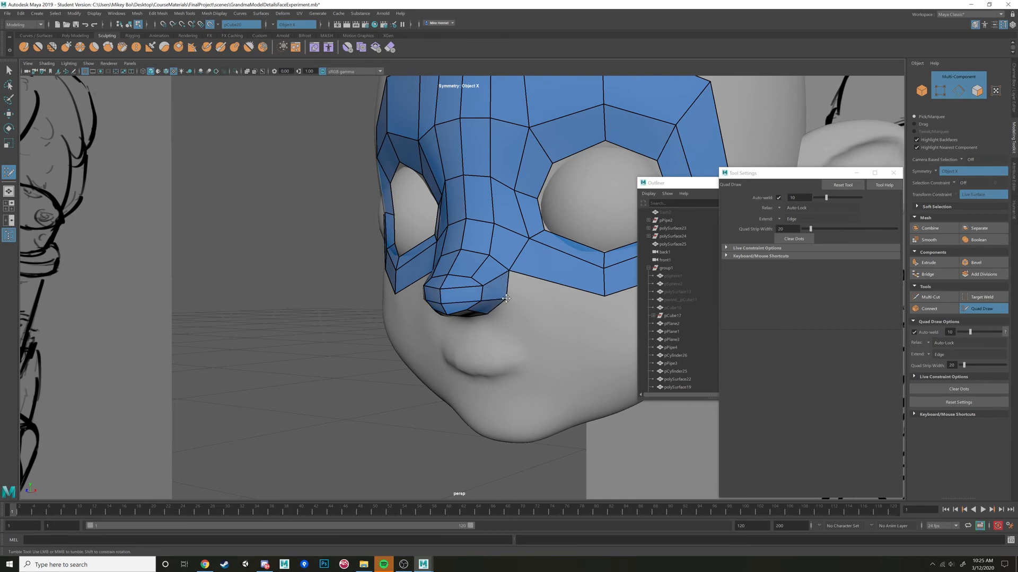
# Insert a mirrored edge loop around the nose tip, running from its top across the side to the underside.
pyautogui.moveTo(509, 270); pyautogui.dragTo(442, 365)
pyautogui.scroll(-2, 509, 276)
pyautogui.keyDown('alt'); pyautogui.moveTo(442, 364); pyautogui.dragTo(487, 325, button='middle'); pyautogui.keyUp('alt')
pyautogui.keyDown('alt'); pyautogui.moveTo(485, 315); pyautogui.dragTo(478, 369); pyautogui.keyUp('alt')
pyautogui.scroll(5, 485, 389)
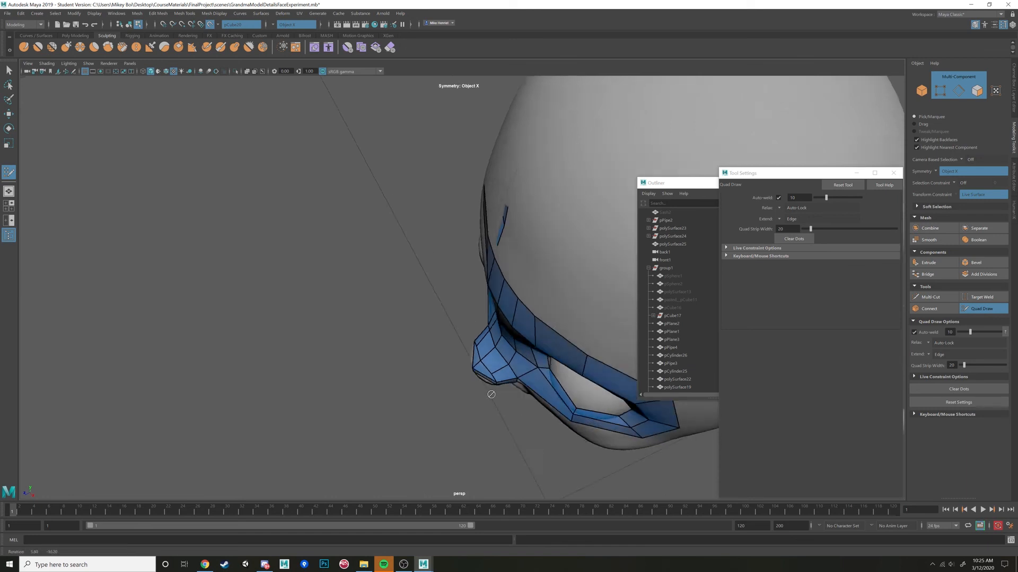
pyautogui.keyDown('alt'); pyautogui.moveTo(463, 380); pyautogui.dragTo(495, 379); pyautogui.keyUp('alt')
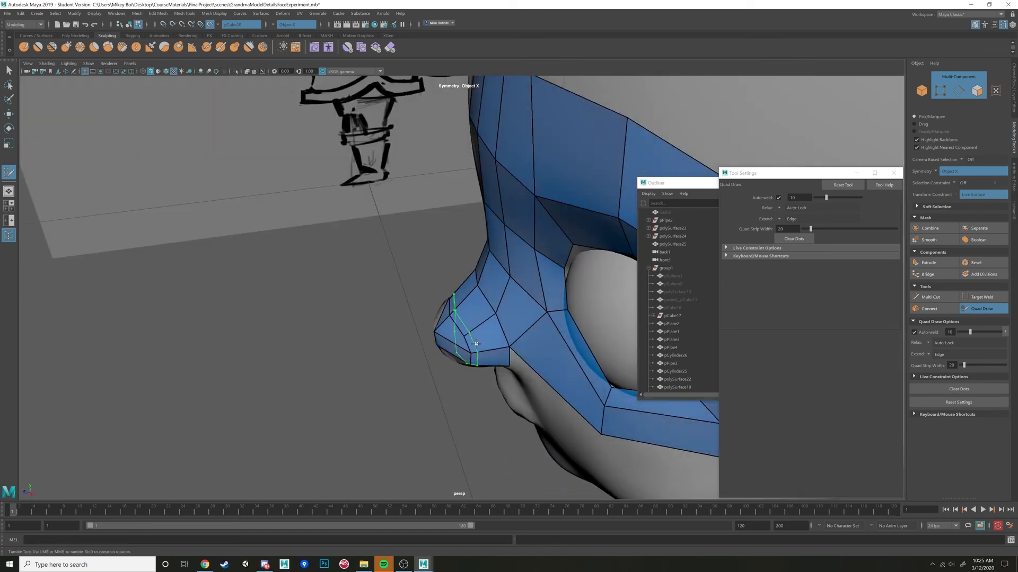
pyautogui.moveTo(469, 339)
pyautogui.keyDown('alt'); pyautogui.mouseDown()
pyautogui.moveTo(484, 349)
pyautogui.moveTo(504, 300)
pyautogui.mouseUp(); pyautogui.keyUp('alt')
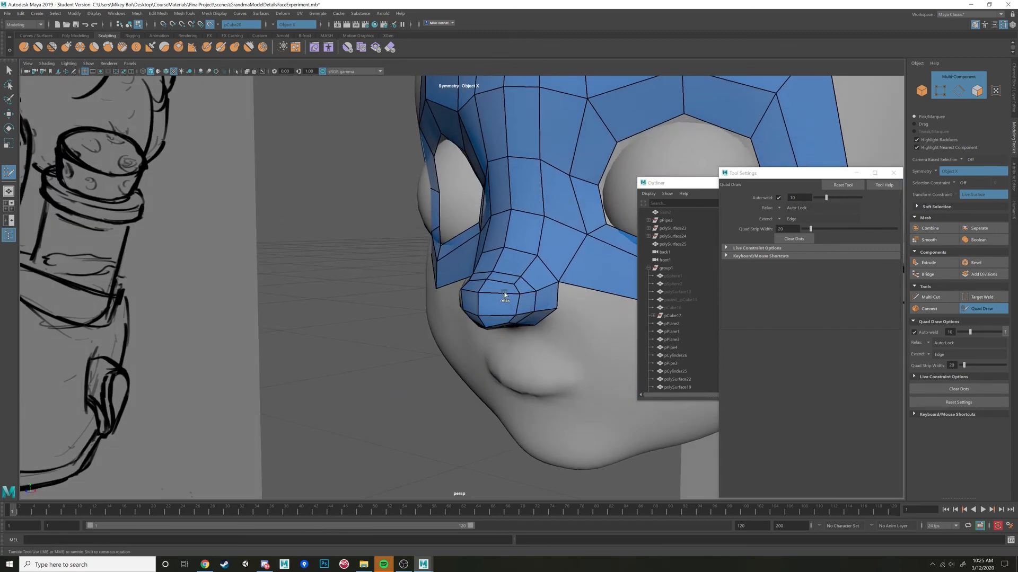
# Relax and adjust the edge loops around the nose tip to round its shape.
pyautogui.keyDown('alt'); pyautogui.moveTo(502, 295); pyautogui.dragTo(480, 331); pyautogui.keyUp('alt')
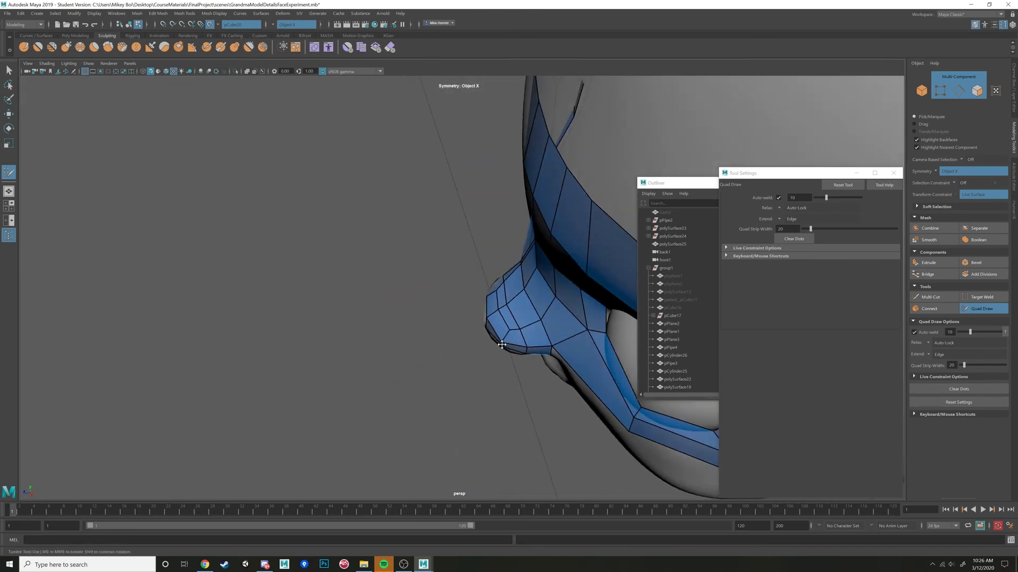
pyautogui.moveTo(501, 344)
pyautogui.keyDown('alt'); pyautogui.mouseDown()
pyautogui.moveTo(532, 329)
pyautogui.moveTo(527, 270)
pyautogui.mouseUp(); pyautogui.keyUp('alt')
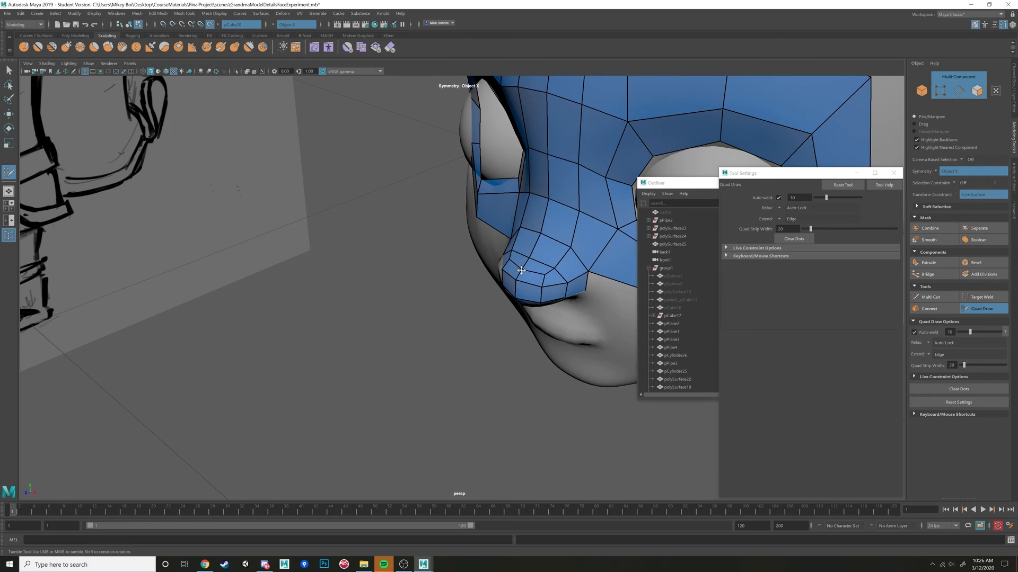
pyautogui.keyDown('alt'); pyautogui.moveTo(543, 276); pyautogui.dragTo(509, 302); pyautogui.keyUp('alt')
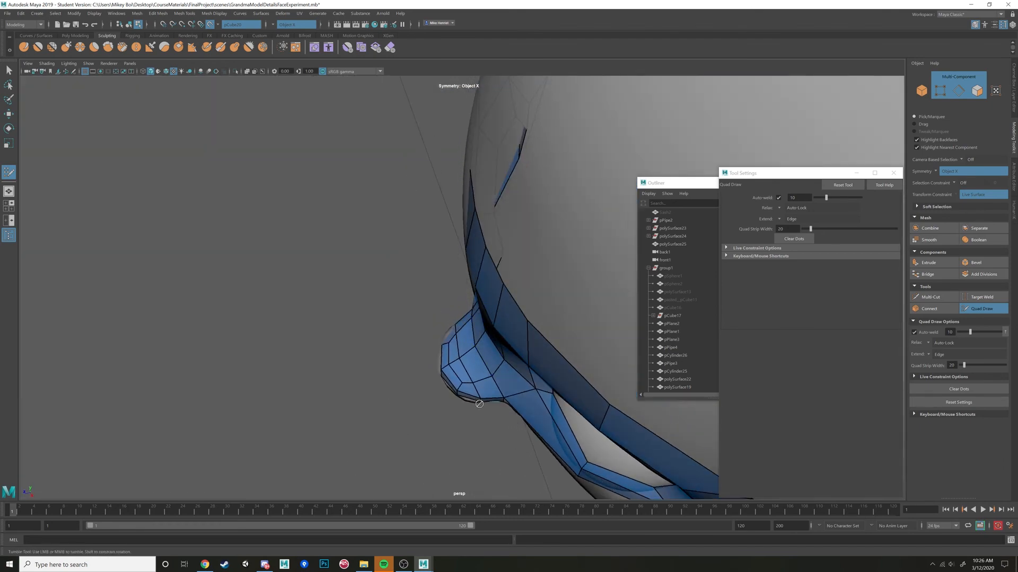
pyautogui.keyDown('alt'); pyautogui.moveTo(479, 399); pyautogui.dragTo(493, 354); pyautogui.keyUp('alt')
pyautogui.keyDown('alt'); pyautogui.moveTo(521, 303); pyautogui.dragTo(464, 344); pyautogui.keyUp('alt')
pyautogui.keyDown('alt'); pyautogui.moveTo(464, 318); pyautogui.dragTo(482, 281, button='right'); pyautogui.keyUp('alt')
pyautogui.keyDown('alt'); pyautogui.moveTo(481, 281); pyautogui.dragTo(533, 218); pyautogui.keyUp('alt')
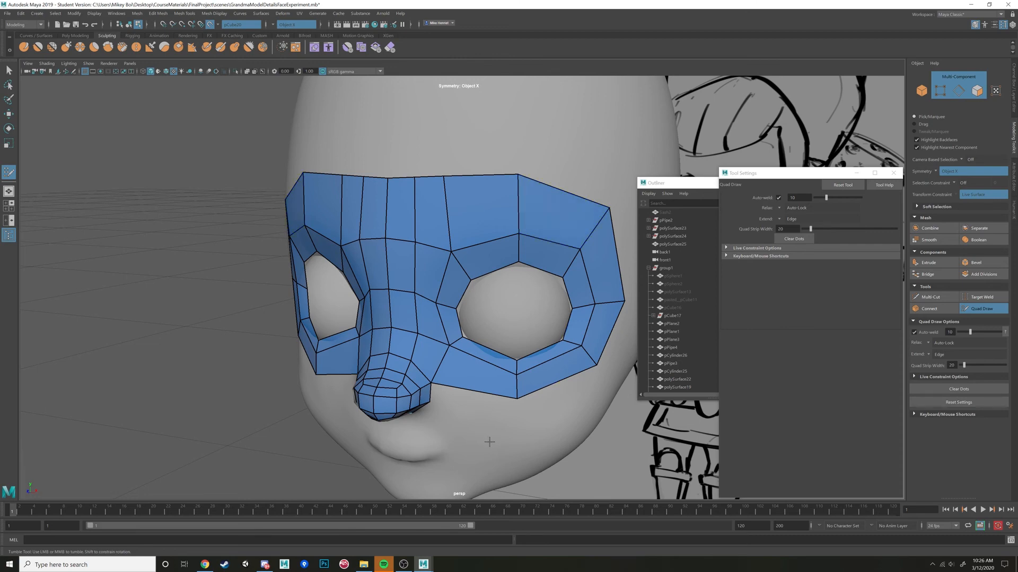
# Examine the eye mask and nose topology from three-quarter and front angles, including the empty area around the mouth.
pyautogui.keyDown('alt'); pyautogui.moveTo(484, 438); pyautogui.dragTo(491, 415); pyautogui.keyUp('alt')
pyautogui.keyDown('alt'); pyautogui.moveTo(491, 415); pyautogui.dragTo(491, 379, button='right'); pyautogui.keyUp('alt')
pyautogui.keyDown('alt'); pyautogui.moveTo(490, 380); pyautogui.dragTo(518, 359); pyautogui.keyUp('alt')
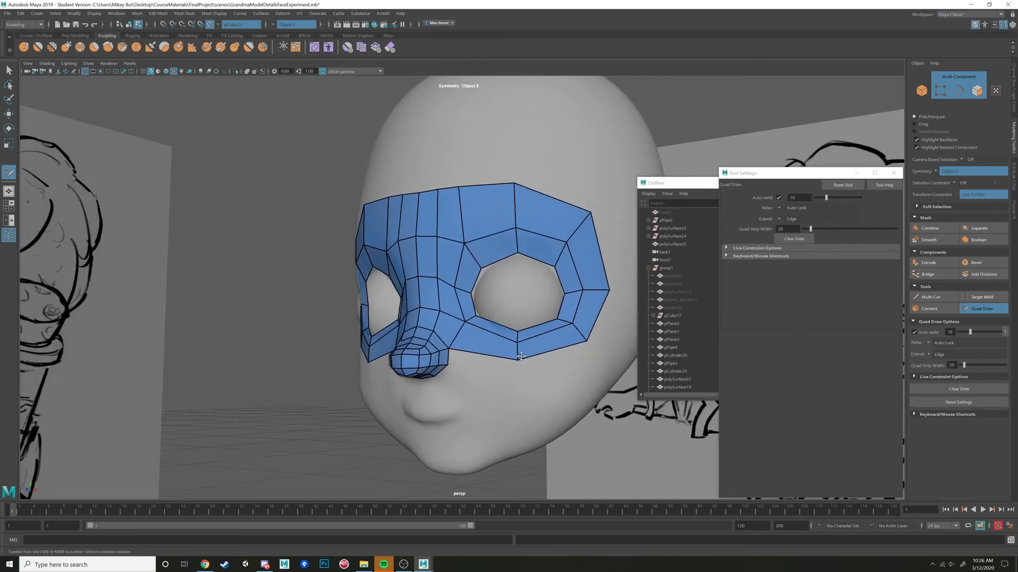
pyautogui.moveTo(587, 340); pyautogui.dragTo(584, 337)
pyautogui.keyDown('alt'); pyautogui.moveTo(514, 367); pyautogui.dragTo(538, 361); pyautogui.keyUp('alt')
pyautogui.keyDown('alt'); pyautogui.moveTo(538, 361); pyautogui.dragTo(556, 292, button='middle'); pyautogui.keyUp('alt')
pyautogui.keyDown('alt'); pyautogui.moveTo(398, 331); pyautogui.dragTo(430, 330); pyautogui.keyUp('alt')
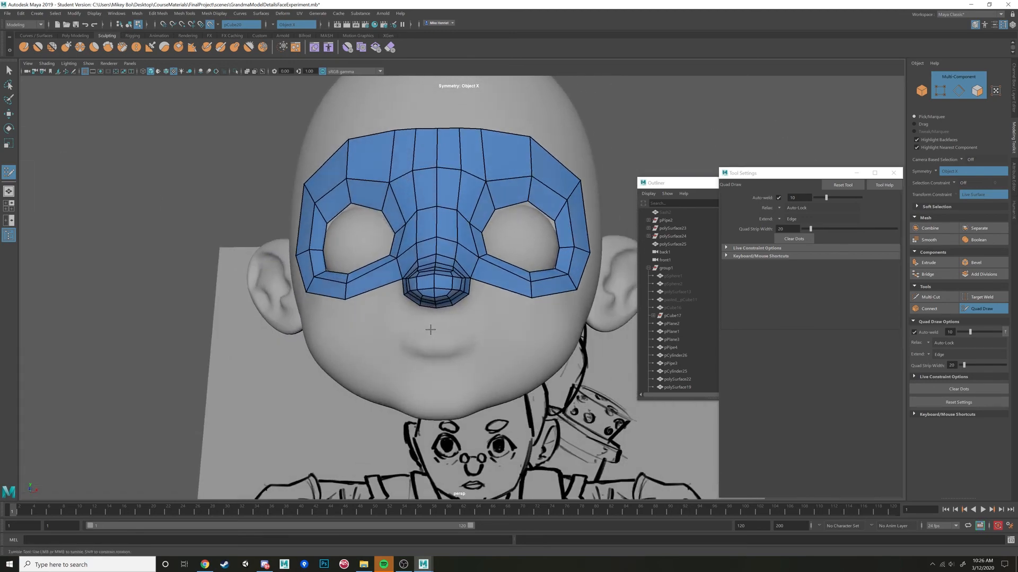
pyautogui.keyDown('alt'); pyautogui.moveTo(431, 330); pyautogui.dragTo(442, 329, button='middle'); pyautogui.keyUp('alt')
pyautogui.keyDown('alt'); pyautogui.moveTo(462, 327); pyautogui.dragTo(471, 327, button='right'); pyautogui.keyUp('alt')
pyautogui.scroll(1, 471, 325)
pyautogui.scroll(-1, 481, 326)
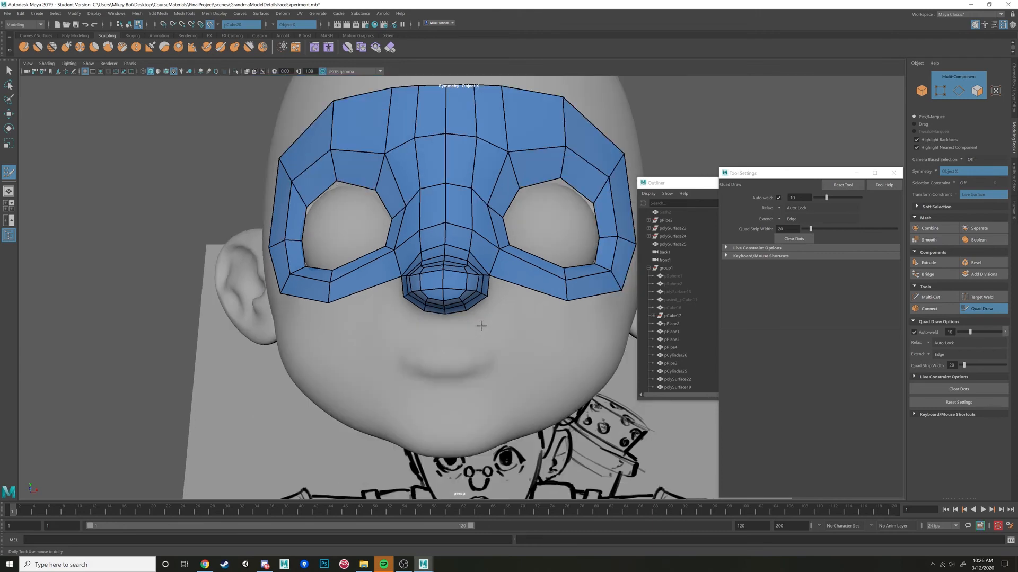
pyautogui.keyDown('alt'); pyautogui.moveTo(468, 337); pyautogui.dragTo(458, 343); pyautogui.keyUp('alt')
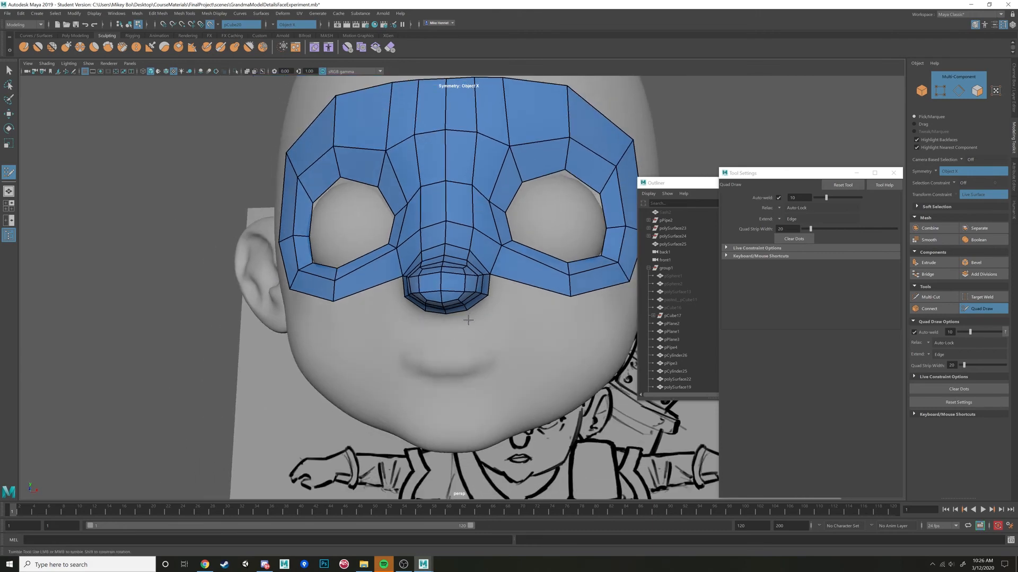
# Check the face topology reference image in Chrome and return to the head in Maya.
pyautogui.click(205, 564)
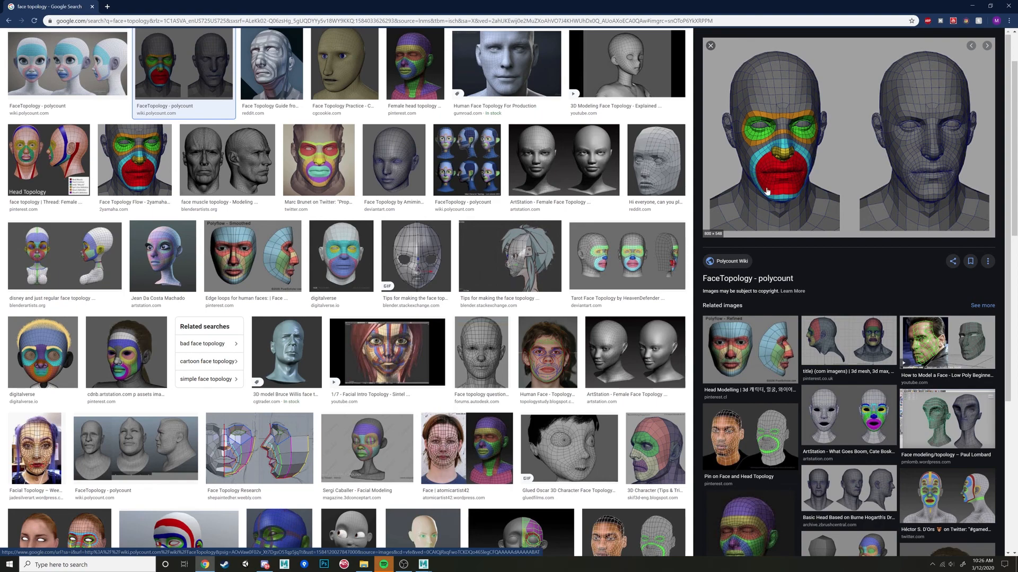
pyautogui.click(422, 565)
pyautogui.click(460, 530)
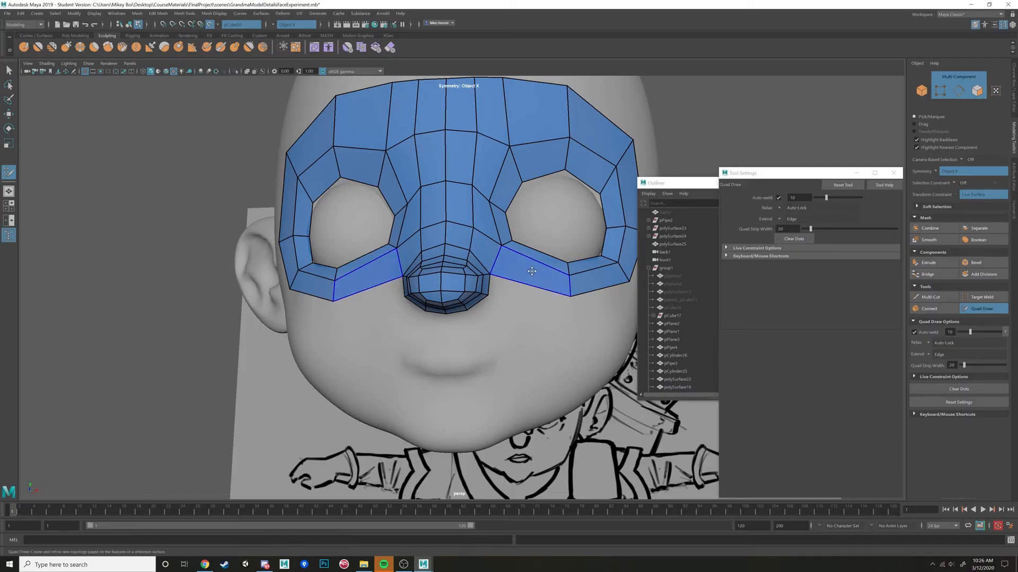
# Try a mirrored pair of quads directly beneath the nose tip and undo them.
pyautogui.keyDown('alt'); pyautogui.moveTo(532, 271); pyautogui.dragTo(478, 310); pyautogui.keyUp('alt')
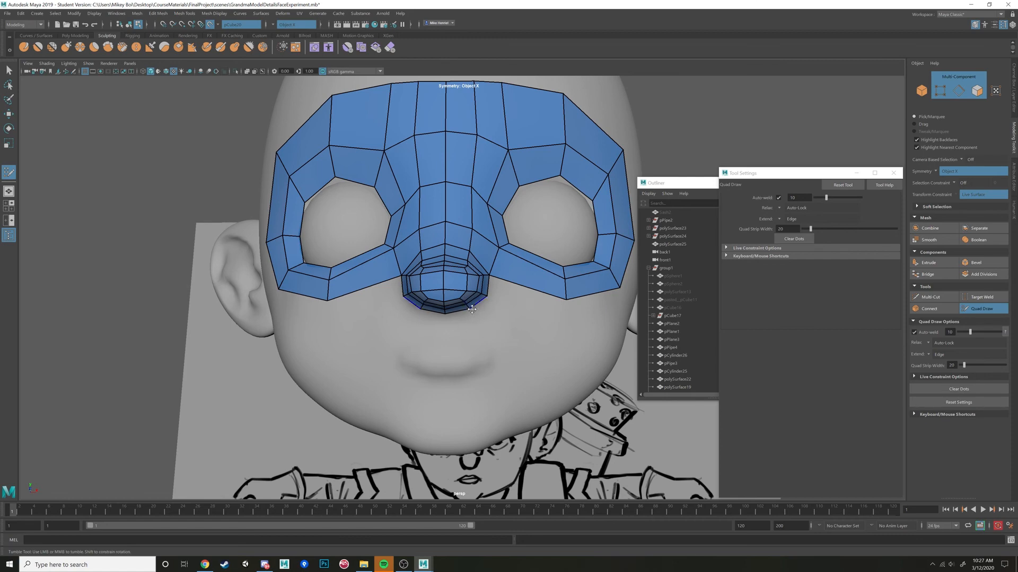
pyautogui.keyDown('shift'); pyautogui.click(445, 324); pyautogui.keyUp('shift')
pyautogui.moveTo(454, 327); pyautogui.dragTo(461, 346)
pyautogui.hotkey('ctrl', 'z')
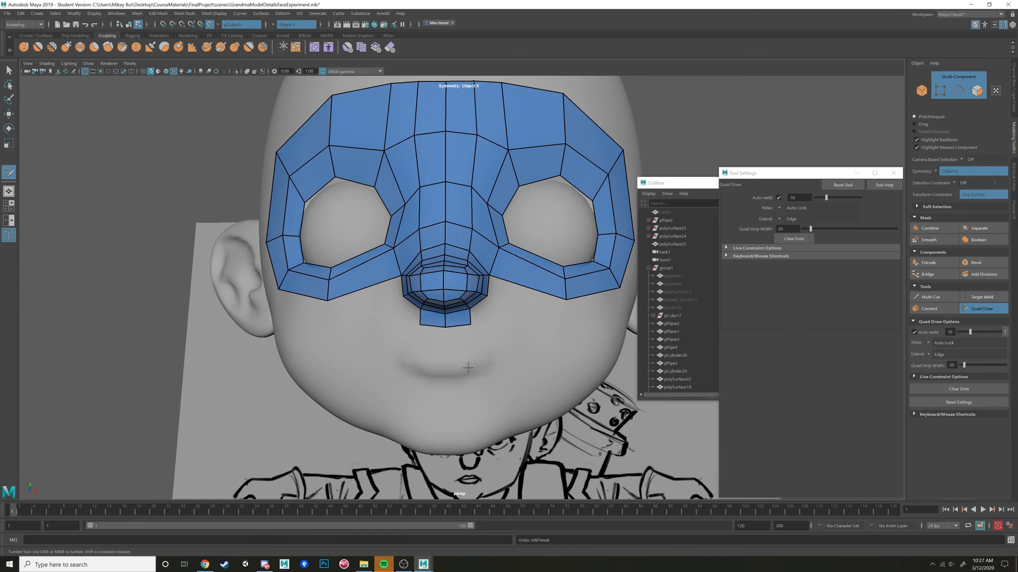
pyautogui.scroll(5, 466, 371)
pyautogui.hotkey('ctrl', 'z')
pyautogui.scroll(-3, 496, 432)
pyautogui.keyDown('alt'); pyautogui.moveTo(497, 434); pyautogui.dragTo(517, 401, button='middle'); pyautogui.keyUp('alt')
pyautogui.hotkey('ctrl', 'z')
pyautogui.hotkey('ctrl', 'z')
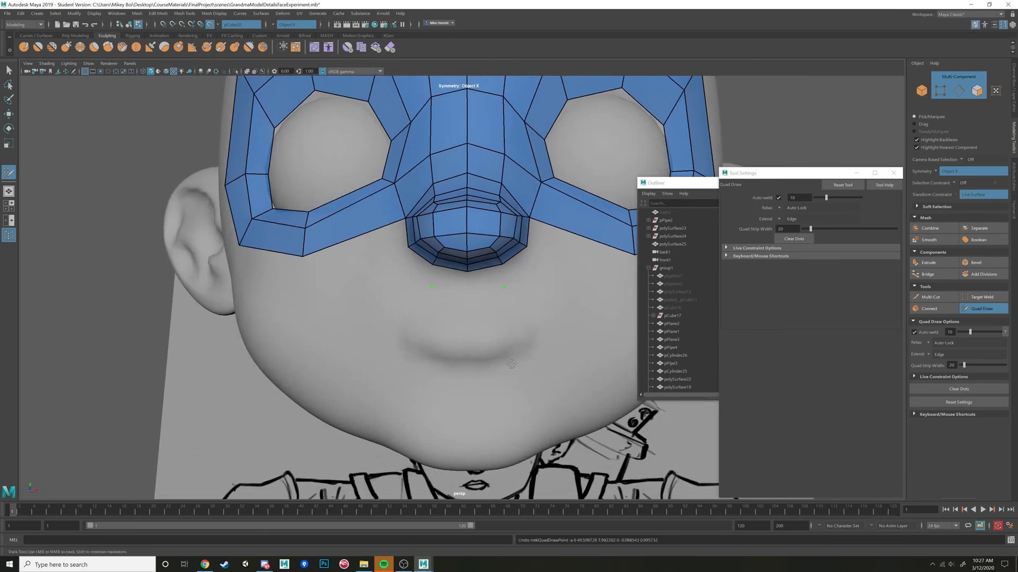
# Place mirrored dots along the reference lips in the front view and fill the central quads of the upper and lower lips.
pyautogui.click(467, 324)
pyautogui.press('space')
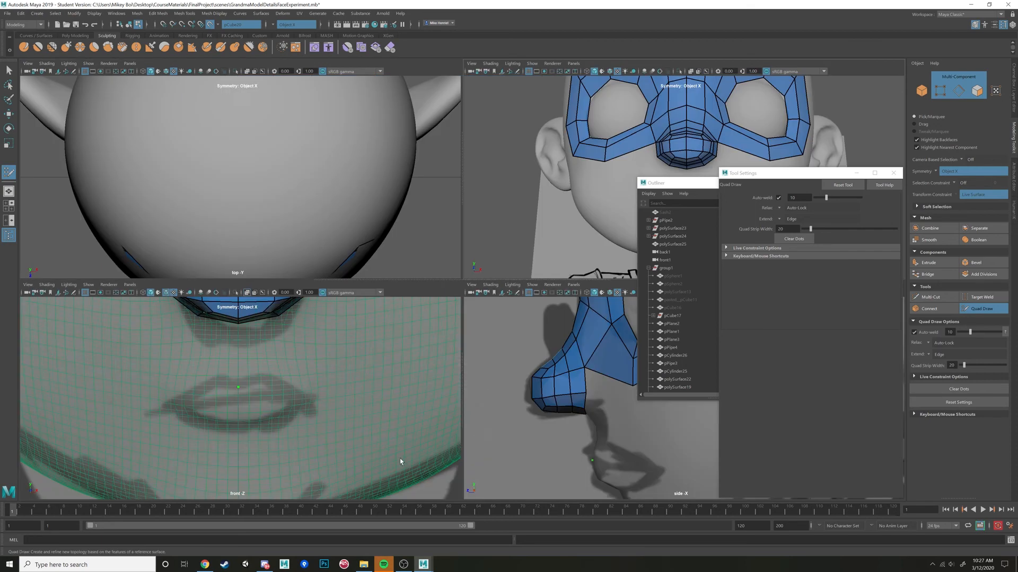
pyautogui.press('space')
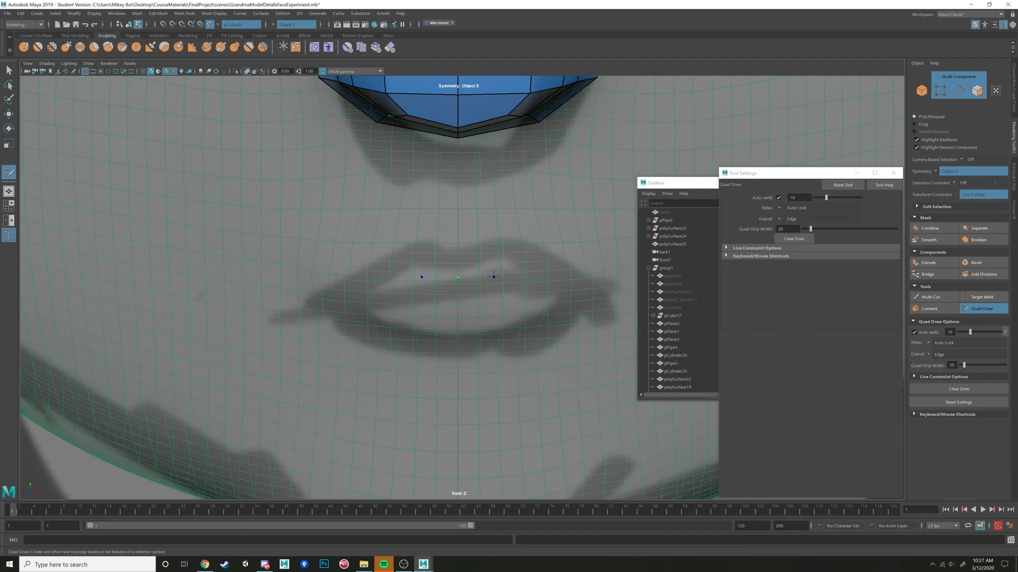
pyautogui.click(498, 280)
pyautogui.keyDown('shift'); pyautogui.click(481, 248); pyautogui.keyUp('shift')
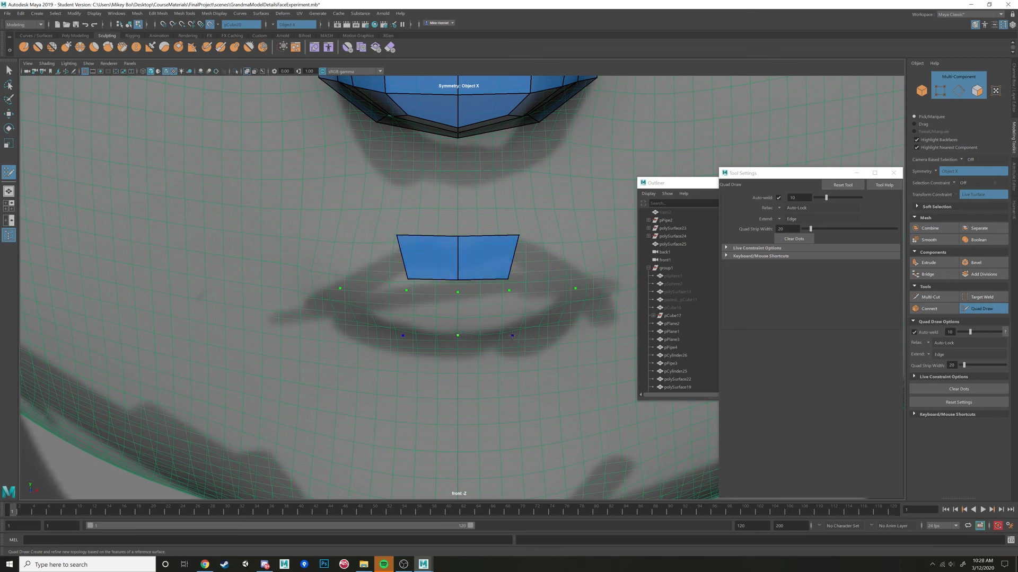
pyautogui.keyDown('shift'); pyautogui.click(485, 314); pyautogui.keyUp('shift')
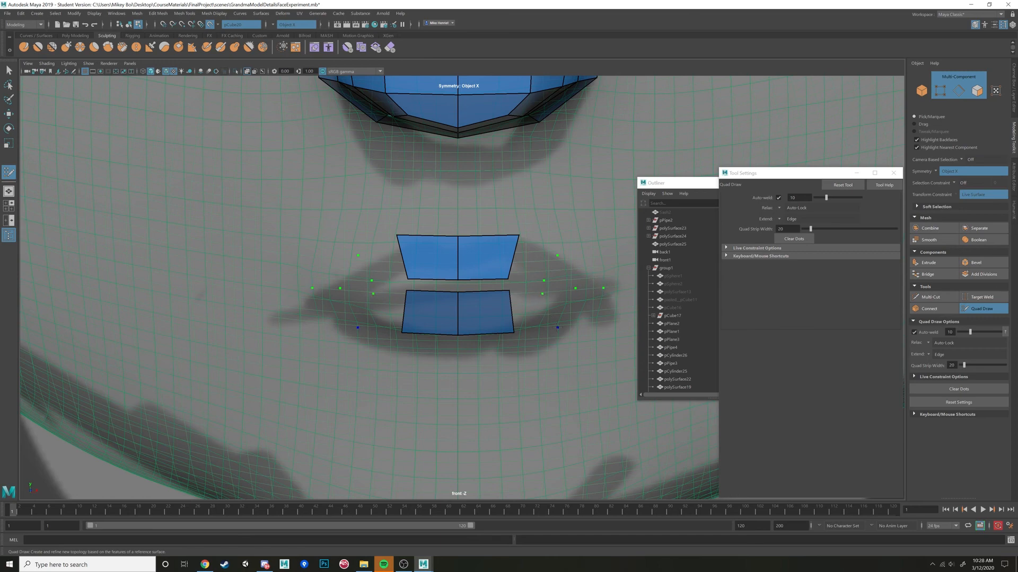
# Fill the mirrored quads out to the mouth corners on the upper and lower lips to close the lip ring.
pyautogui.keyDown('shift'); pyautogui.click(527, 259); pyautogui.keyUp('shift')
pyautogui.keyDown('shift'); pyautogui.click(580, 279); pyautogui.keyUp('shift')
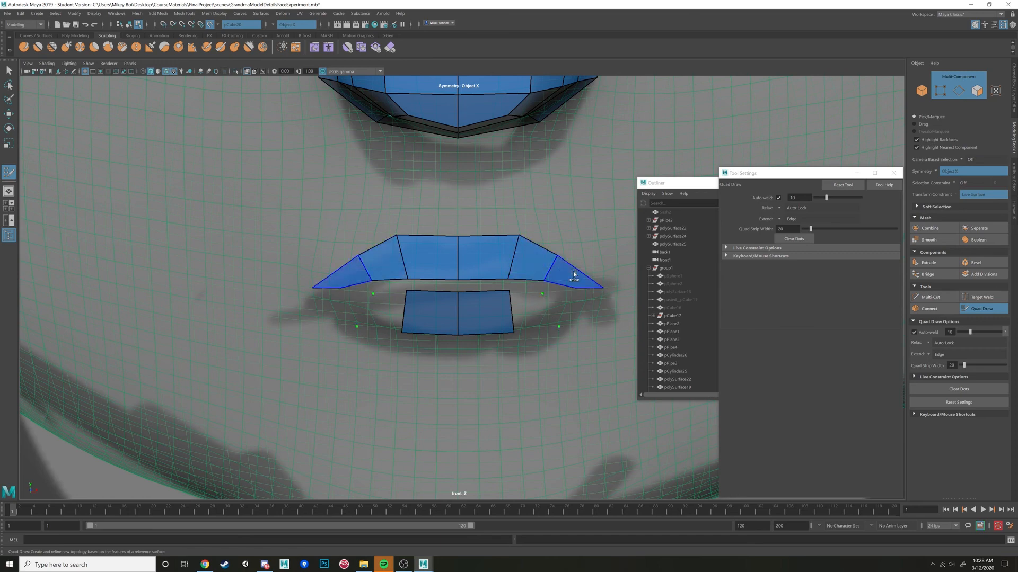
pyautogui.keyDown('shift'); pyautogui.click(576, 308); pyautogui.keyUp('shift')
pyautogui.keyDown('shift'); pyautogui.click(538, 314); pyautogui.keyUp('shift')
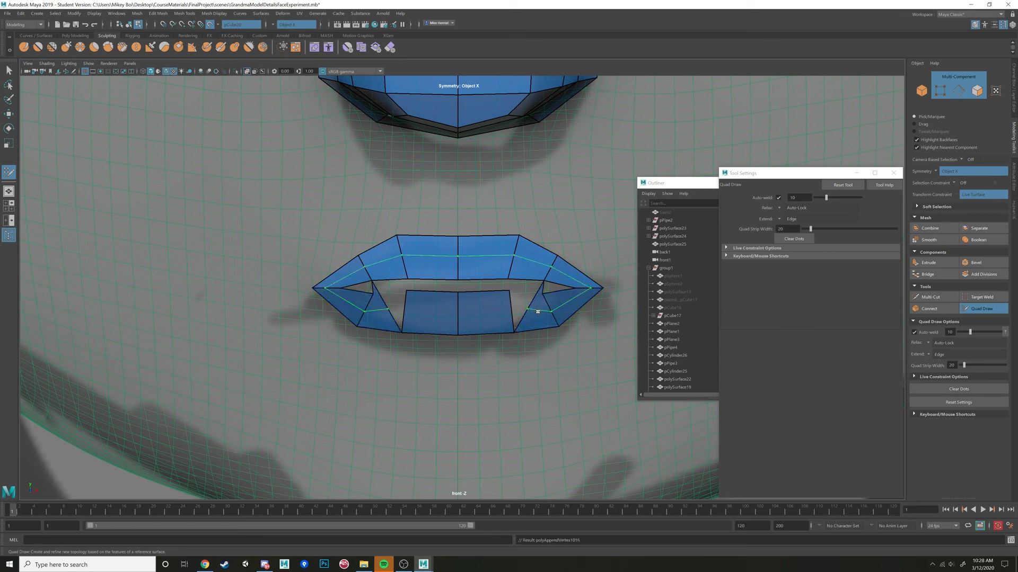
pyautogui.hotkey('ctrl', 'z')
pyautogui.keyDown('shift'); pyautogui.click(527, 310); pyautogui.keyUp('shift')
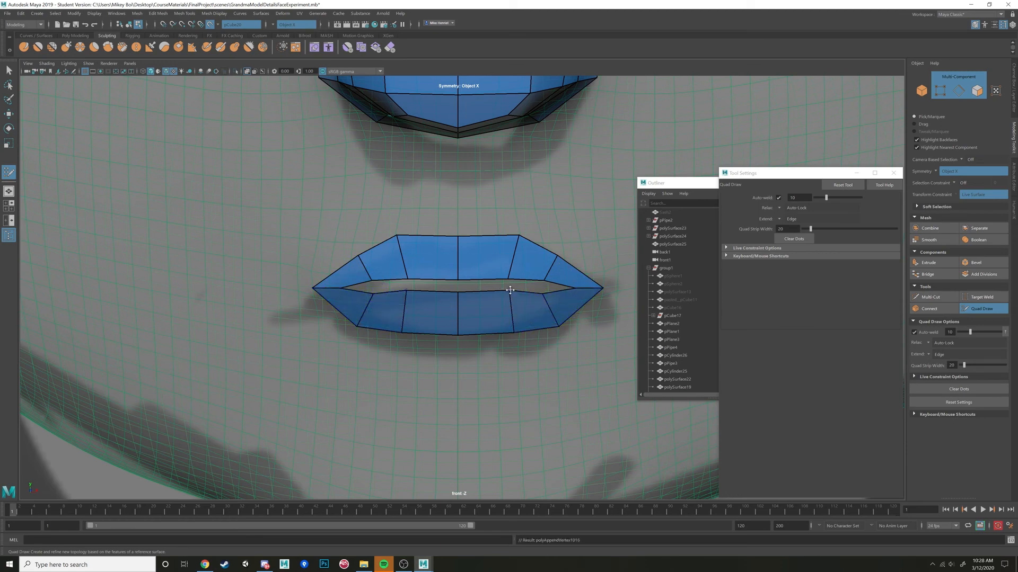
# Bridge the underside of the nose to the upper lip in the perspective view with mirrored quads.
pyautogui.press('space')
pyautogui.press('space')
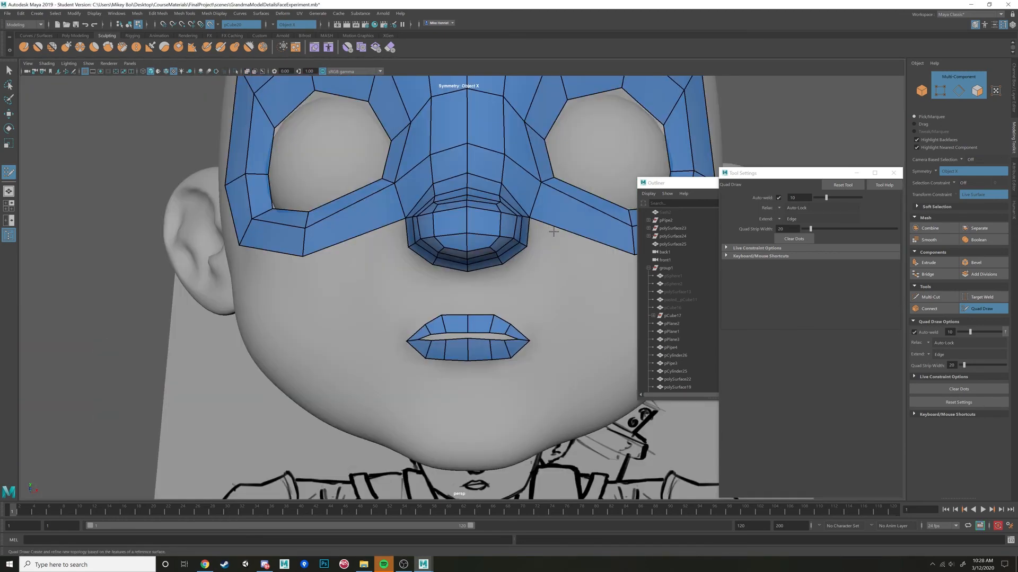
pyautogui.keyDown('alt'); pyautogui.moveTo(561, 240); pyautogui.dragTo(435, 286); pyautogui.keyUp('alt')
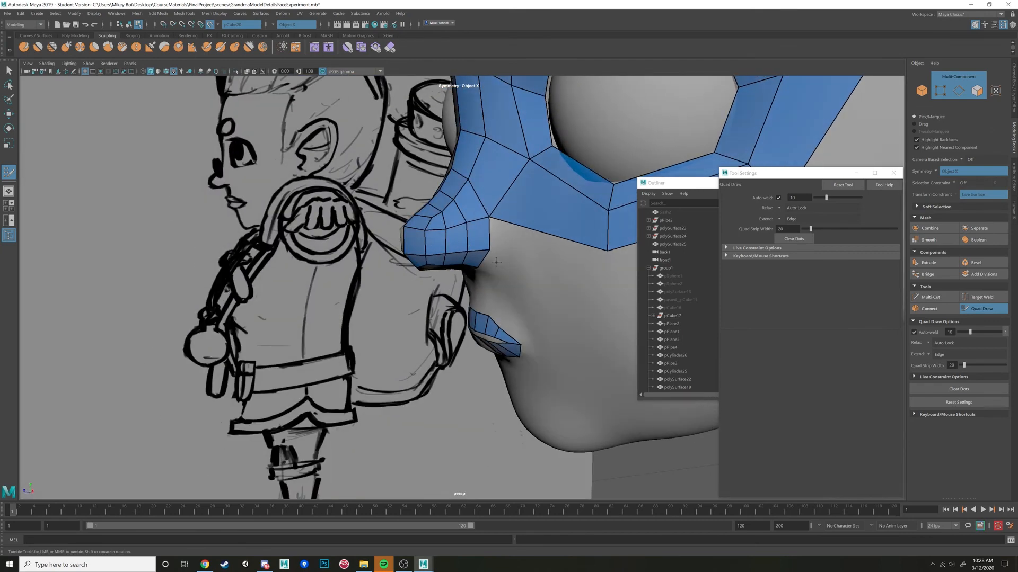
pyautogui.keyDown('alt'); pyautogui.moveTo(490, 365); pyautogui.dragTo(486, 271, button='middle'); pyautogui.keyUp('alt')
pyautogui.scroll(-2, 485, 274)
pyautogui.moveTo(485, 274)
pyautogui.keyDown('alt'); pyautogui.mouseDown()
pyautogui.moveTo(481, 300)
pyautogui.moveTo(507, 280)
pyautogui.moveTo(455, 301)
pyautogui.moveTo(503, 301)
pyautogui.moveTo(498, 286)
pyautogui.moveTo(475, 292)
pyautogui.mouseUp(); pyautogui.keyUp('alt')
pyautogui.scroll(4, 459, 283)
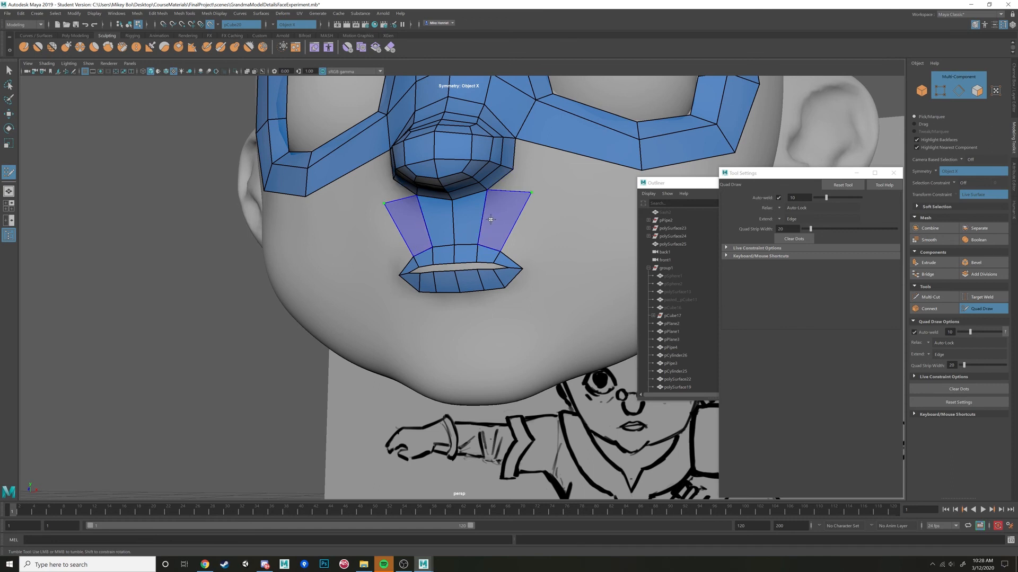
pyautogui.keyDown('shift'); pyautogui.click(494, 220); pyautogui.keyUp('shift')
# Pull the outer corners of the upper-lip band outward and continue the mirrored quads around both mouth corners.
pyautogui.moveTo(531, 192); pyautogui.dragTo(556, 213)
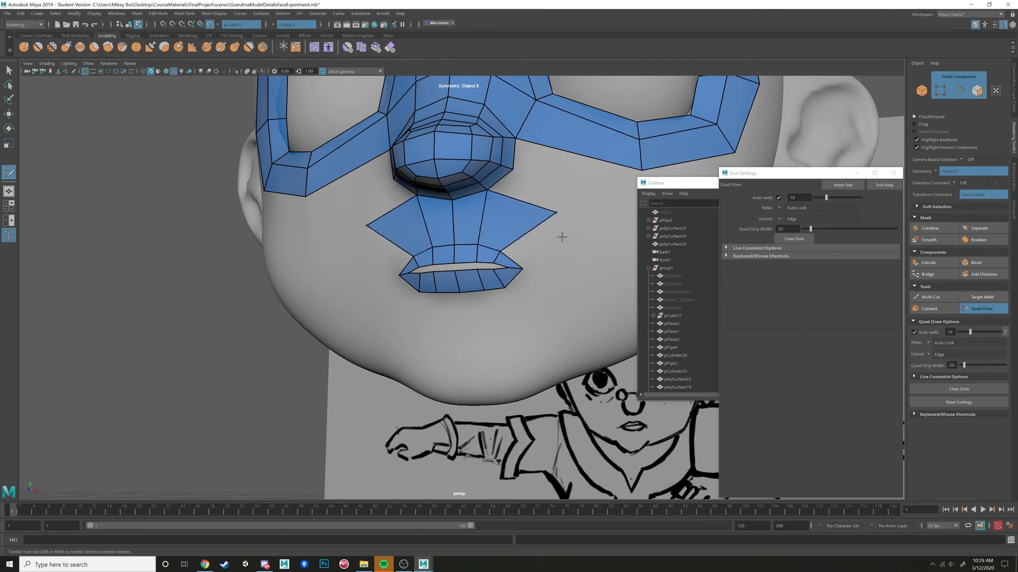
pyautogui.keyDown('shift'); pyautogui.click(580, 260); pyautogui.keyUp('shift')
pyautogui.click(547, 330)
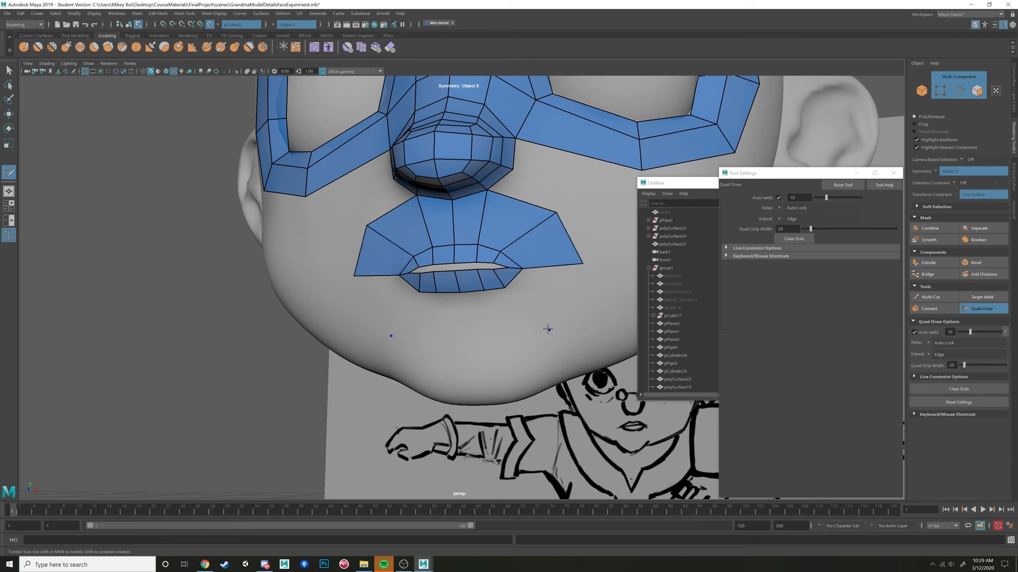
pyautogui.keyDown('shift'); pyautogui.click(543, 313); pyautogui.keyUp('shift')
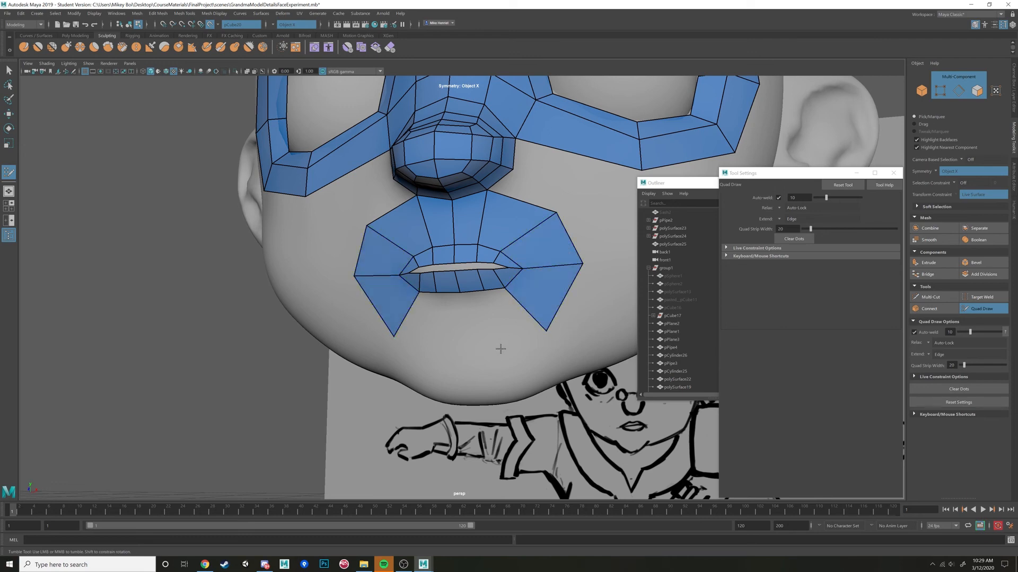
# Place dots beneath the lower lip and fill the mirrored quads to close the outer ring around the mouth.
pyautogui.moveTo(500, 345)
pyautogui.keyDown('alt'); pyautogui.mouseDown()
pyautogui.moveTo(518, 345)
pyautogui.moveTo(490, 354)
pyautogui.moveTo(520, 331)
pyautogui.moveTo(490, 350)
pyautogui.moveTo(504, 349)
pyautogui.moveTo(461, 358)
pyautogui.mouseUp(); pyautogui.keyUp('alt')
pyautogui.click(461, 355)
pyautogui.keyDown('shift'); pyautogui.click(511, 325); pyautogui.keyUp('shift')
pyautogui.keyDown('shift'); pyautogui.click(479, 332); pyautogui.keyUp('shift')
pyautogui.moveTo(529, 336); pyautogui.dragTo(551, 330)
pyautogui.moveTo(505, 290); pyautogui.dragTo(494, 270)
# Place mirrored dots on the cheeks and fill the quads joining the nose sides, mouth ring and under-eye band.
pyautogui.scroll(-4, 524, 255)
pyautogui.scroll(2, 500, 266)
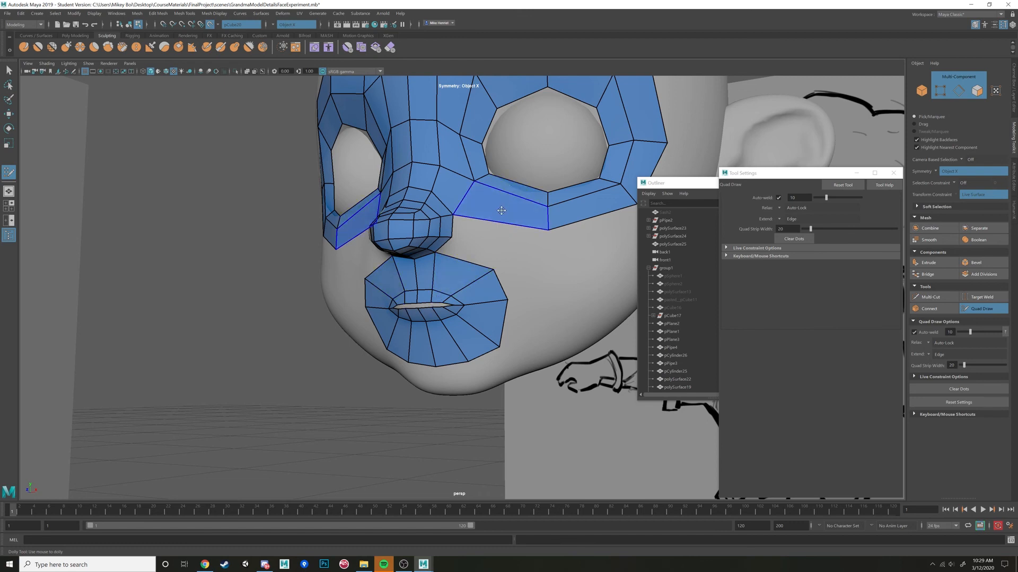
pyautogui.click(528, 248)
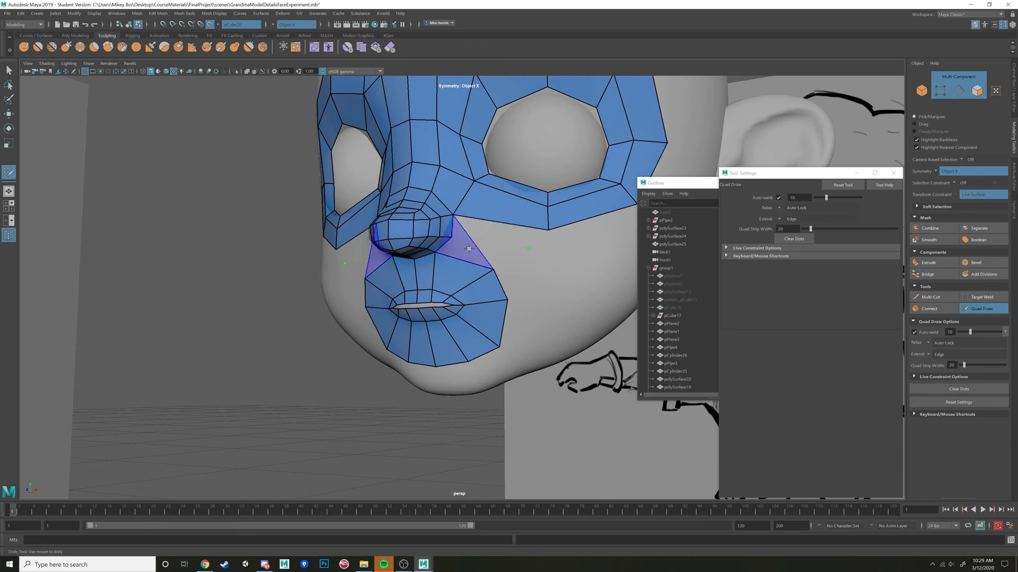
pyautogui.keyDown('shift'); pyautogui.click(492, 232); pyautogui.keyUp('shift')
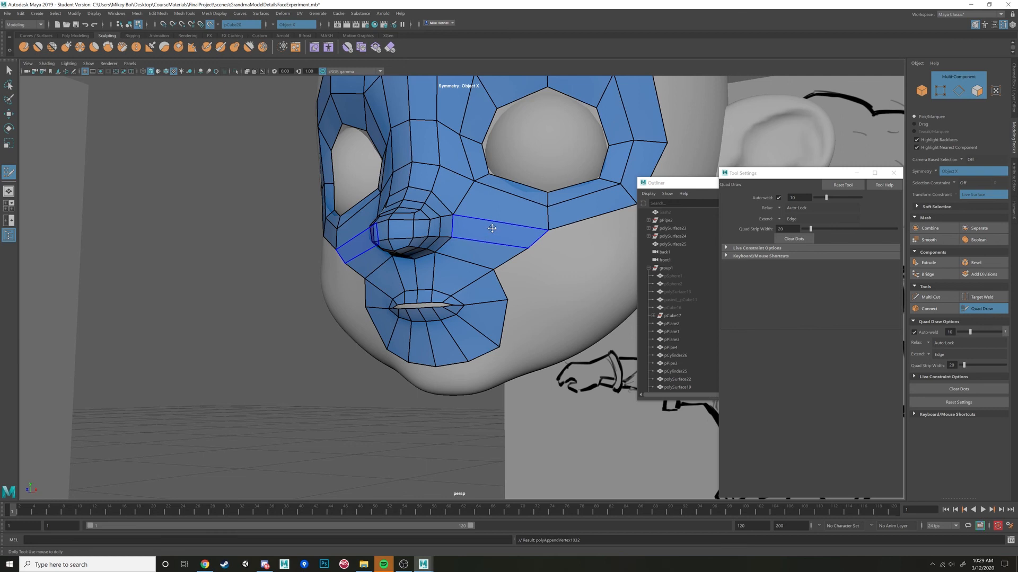
# Insert a mirrored edge loop through the new cheek quads and the band under the eye.
pyautogui.scroll(-4, 485, 236)
pyautogui.moveTo(489, 230)
pyautogui.keyDown('alt'); pyautogui.mouseDown()
pyautogui.moveTo(471, 233)
pyautogui.moveTo(494, 243)
pyautogui.moveTo(512, 206)
pyautogui.mouseUp(); pyautogui.keyUp('alt')
pyautogui.scroll(4, 471, 232)
pyautogui.keyDown('ctrl'); pyautogui.click(502, 231); pyautogui.keyUp('ctrl')
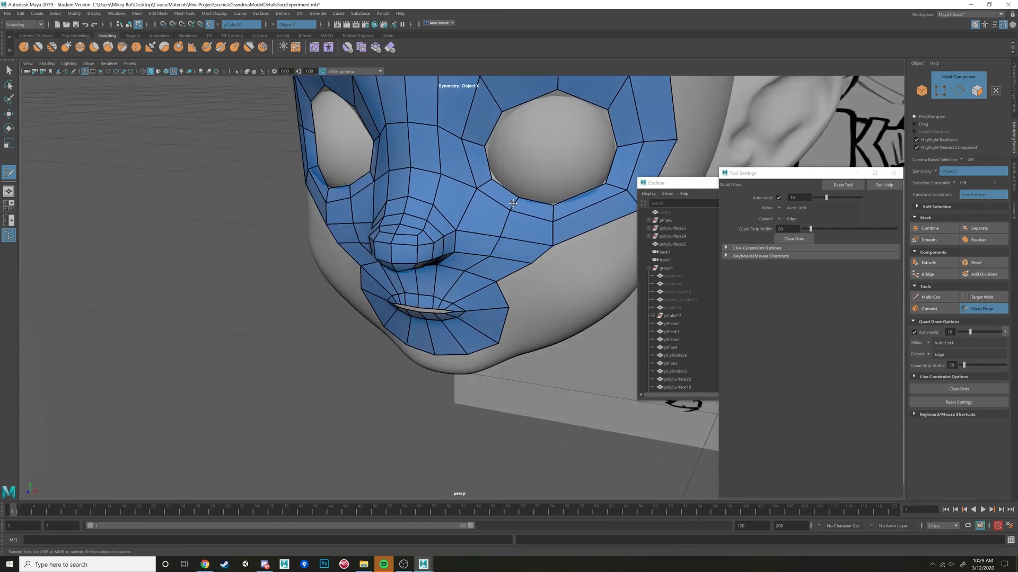
pyautogui.moveTo(501, 237); pyautogui.dragTo(491, 258)
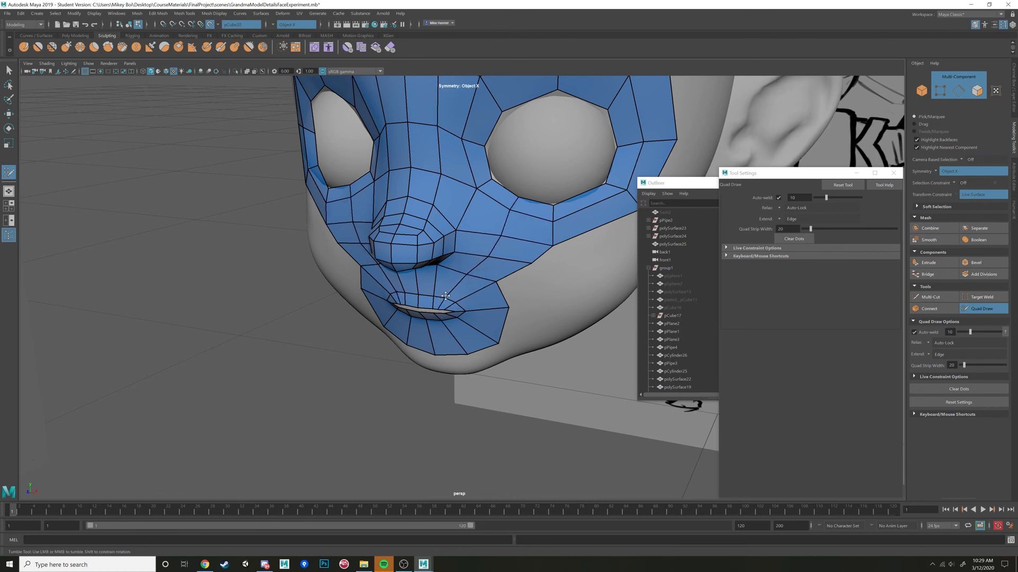
# Insert mirrored edge loops across the eye rings above the eye, at its lower outer side and at the outer brow.
pyautogui.keyDown('alt'); pyautogui.moveTo(551, 210); pyautogui.dragTo(456, 327); pyautogui.keyUp('alt')
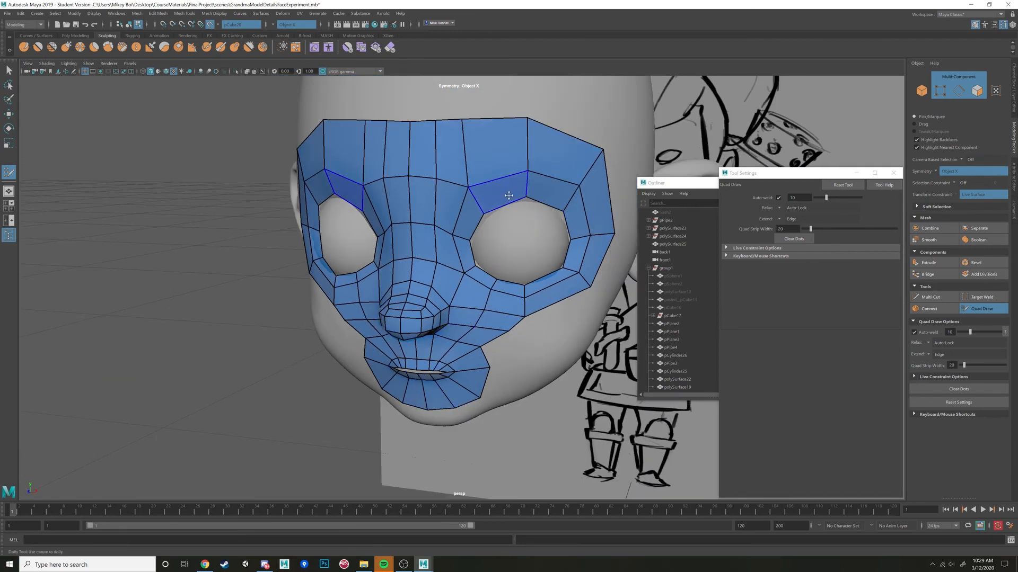
pyautogui.keyDown('ctrl'); pyautogui.click(497, 181); pyautogui.keyUp('ctrl')
pyautogui.keyDown('alt'); pyautogui.moveTo(501, 176); pyautogui.dragTo(481, 256, button='middle'); pyautogui.keyUp('alt')
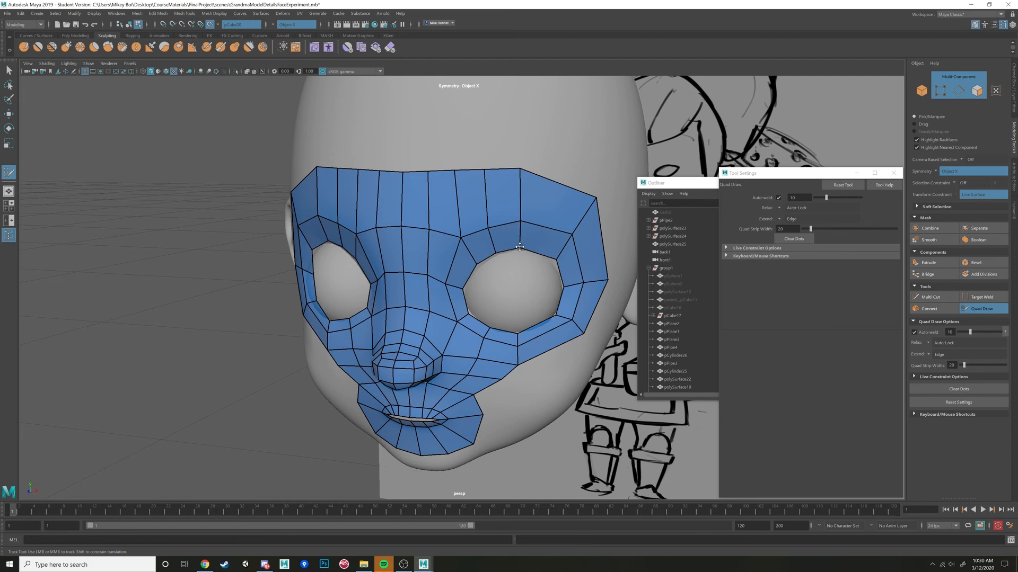
pyautogui.keyDown('alt'); pyautogui.moveTo(531, 282); pyautogui.dragTo(528, 285); pyautogui.keyUp('alt')
pyautogui.keyDown('ctrl'); pyautogui.click(545, 336); pyautogui.keyUp('ctrl')
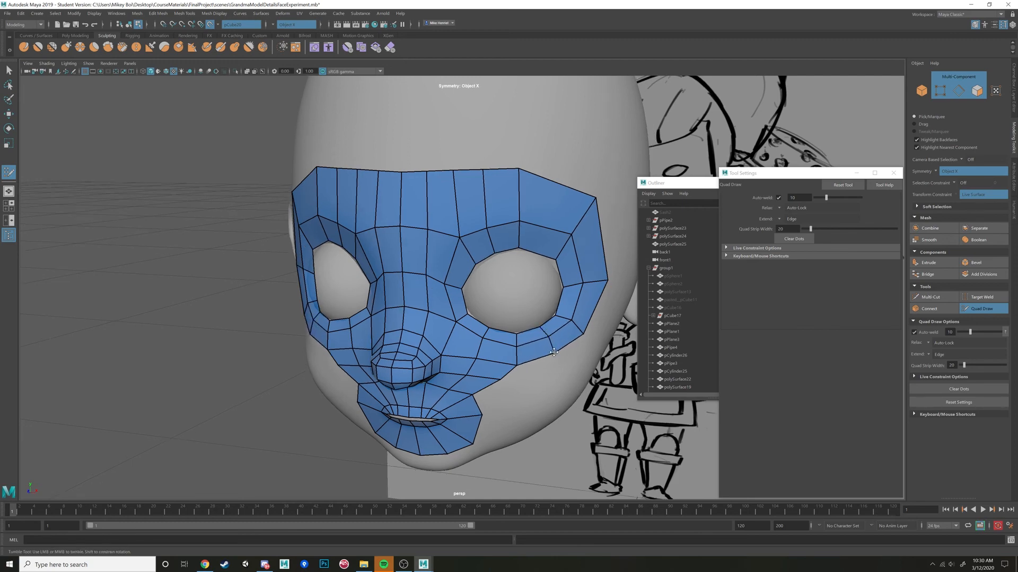
pyautogui.keyDown('ctrl'); pyautogui.click(542, 251); pyautogui.keyUp('ctrl')
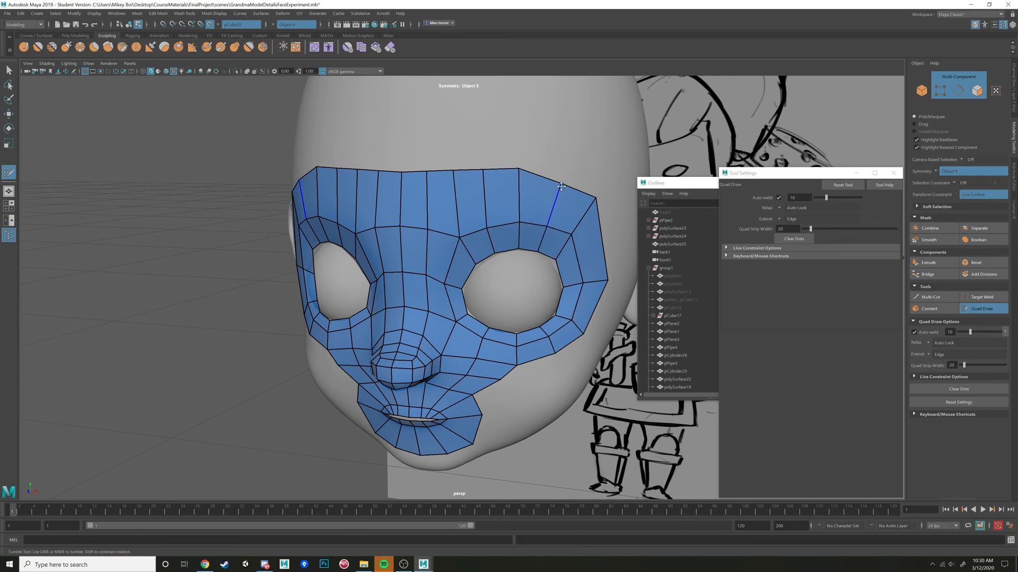
# Reposition the mirrored boundary vertices at the outer brow to round off the eye mask.
pyautogui.keyDown('alt'); pyautogui.moveTo(556, 200); pyautogui.dragTo(550, 247); pyautogui.keyUp('alt')
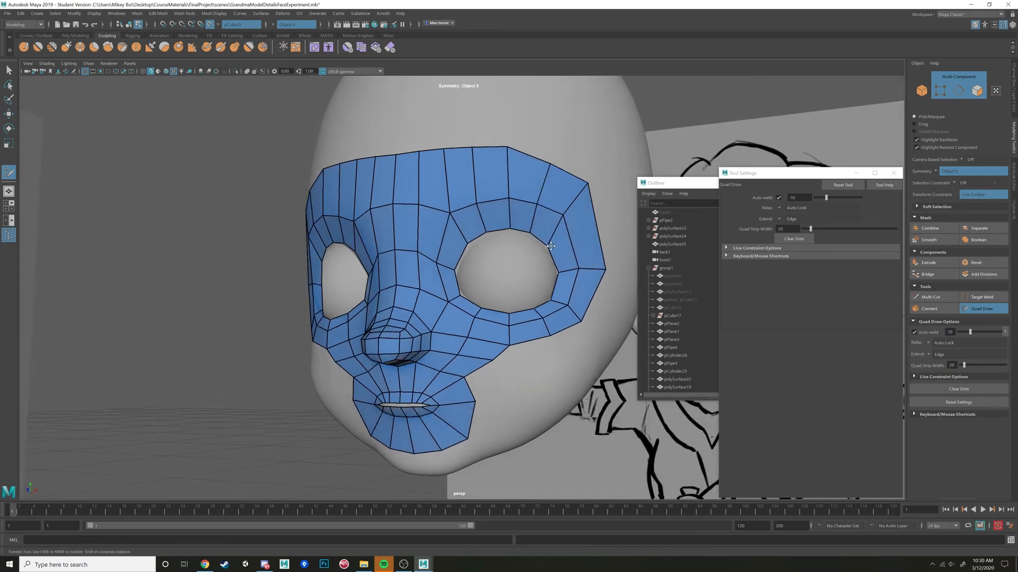
pyautogui.moveTo(576, 199); pyautogui.dragTo(570, 230)
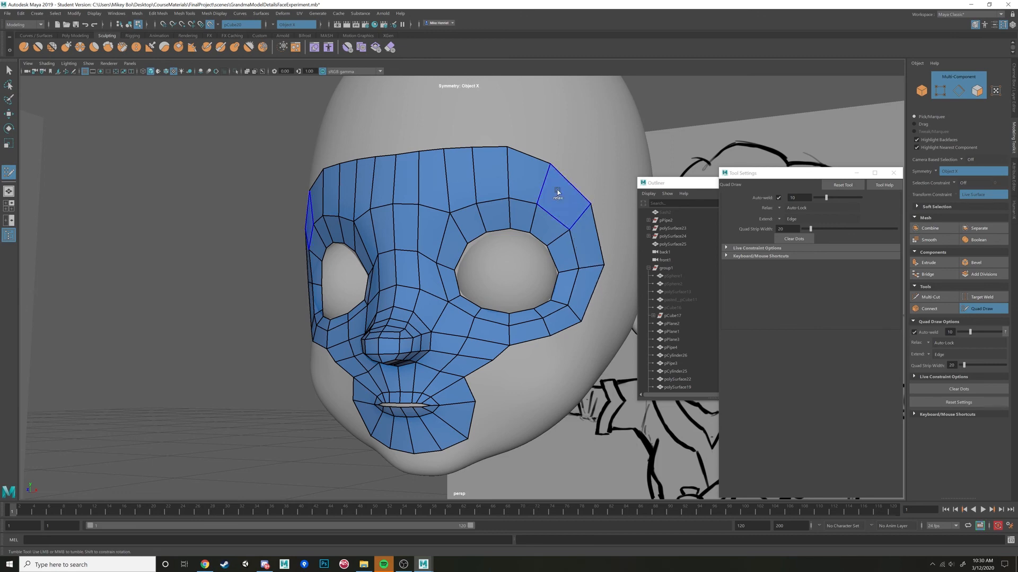
pyautogui.moveTo(550, 166); pyautogui.dragTo(557, 172)
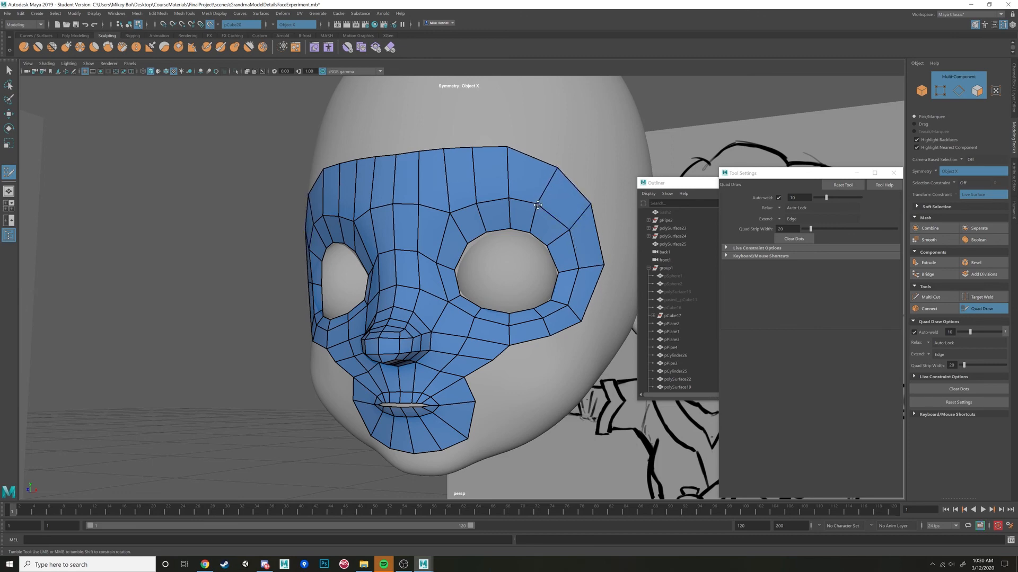
# Place mirrored dots on the cheek and fill a strip of quads from the mouth ring toward the lower eye band.
pyautogui.moveTo(539, 206)
pyautogui.keyDown('alt'); pyautogui.mouseDown()
pyautogui.moveTo(483, 159)
pyautogui.moveTo(539, 183)
pyautogui.moveTo(493, 183)
pyautogui.moveTo(509, 265)
pyautogui.moveTo(500, 346)
pyautogui.mouseUp(); pyautogui.keyUp('alt')
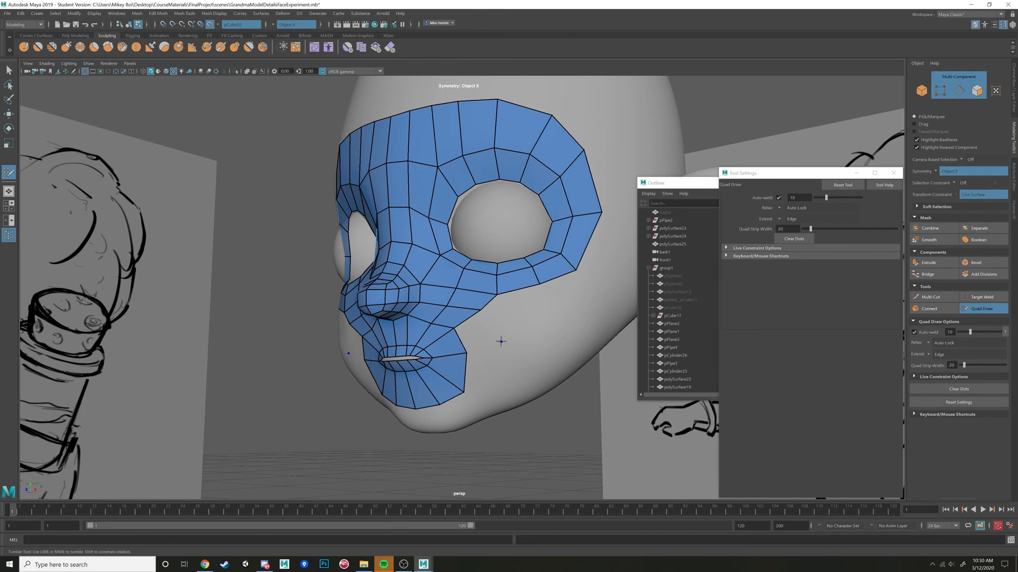
pyautogui.keyDown('shift'); pyautogui.click(479, 334); pyautogui.keyUp('shift')
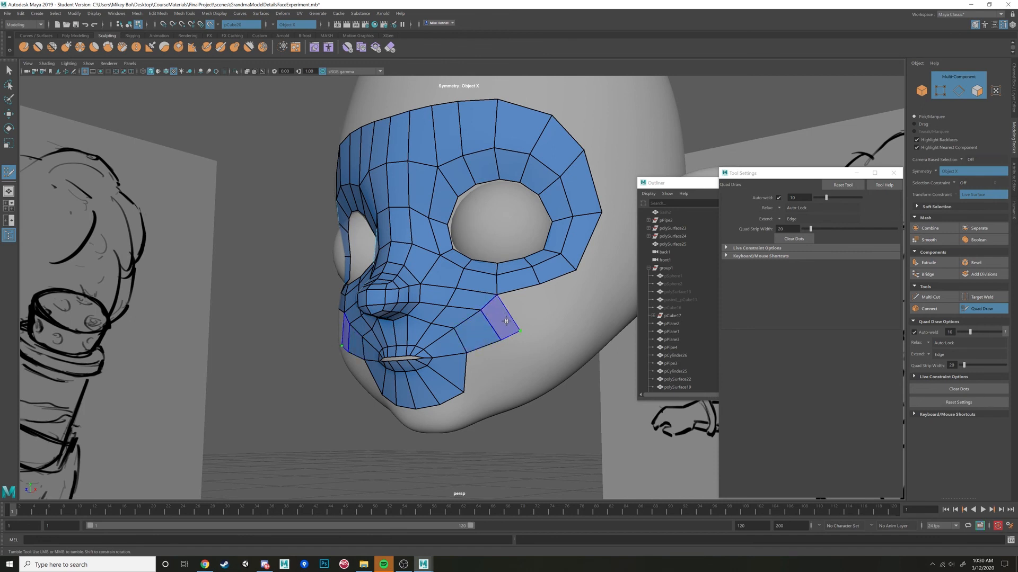
pyautogui.keyDown('shift'); pyautogui.click(506, 322); pyautogui.keyUp('shift')
# Extend the mirrored cheek strip down to the jaw and fill the gap beside the mouth ring.
pyautogui.keyDown('alt'); pyautogui.moveTo(507, 322); pyautogui.dragTo(514, 368); pyautogui.keyUp('alt')
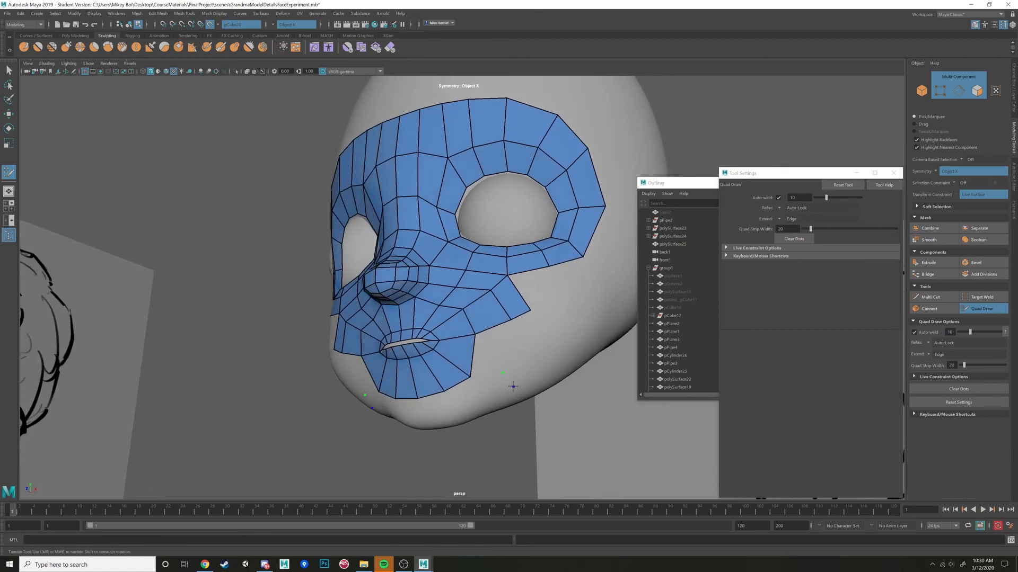
pyautogui.keyDown('shift'); pyautogui.click(515, 351); pyautogui.keyUp('shift')
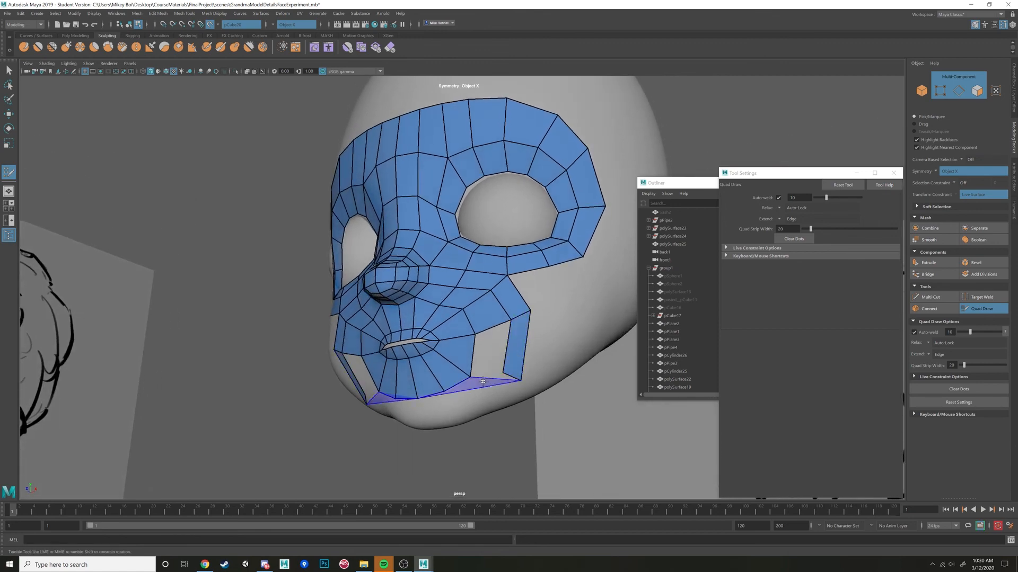
pyautogui.keyDown('shift'); pyautogui.click(487, 359); pyautogui.keyUp('shift')
pyautogui.keyDown('alt'); pyautogui.moveTo(480, 390); pyautogui.dragTo(461, 388); pyautogui.keyUp('alt')
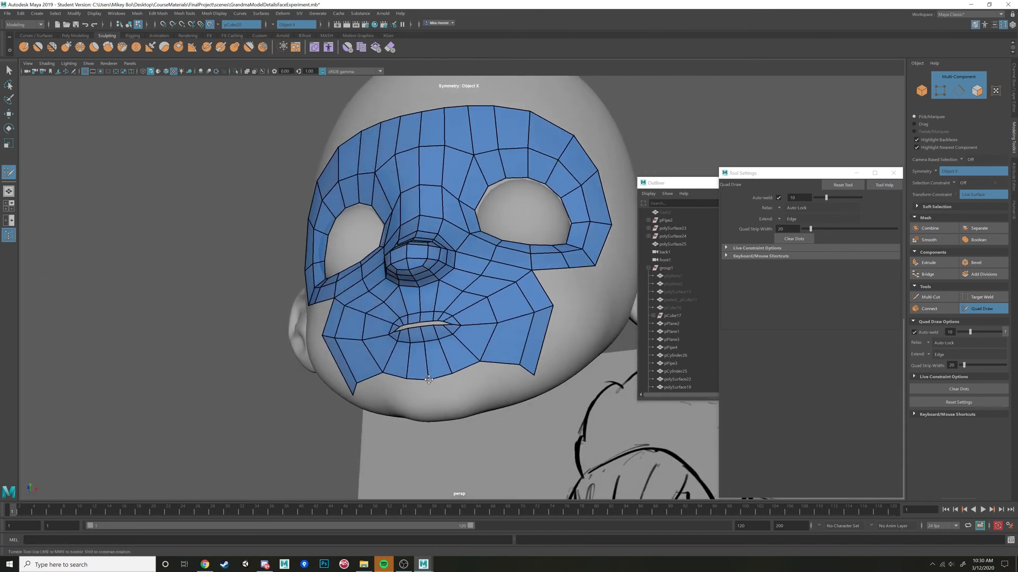
# Check the face topology reference in Chrome and return to the head in Maya.
pyautogui.click(205, 565)
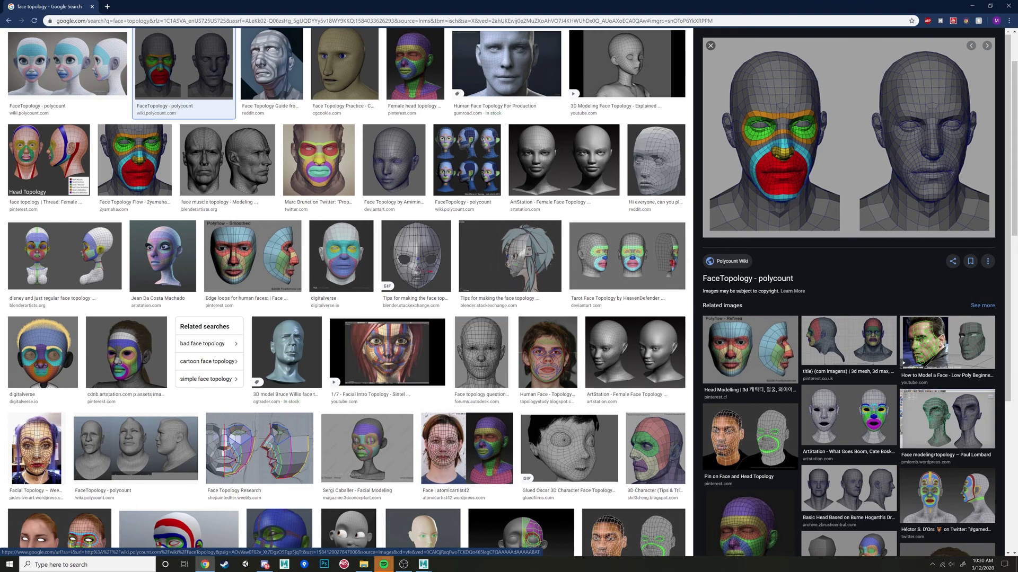
pyautogui.moveTo(423, 564)
pyautogui.click(457, 534)
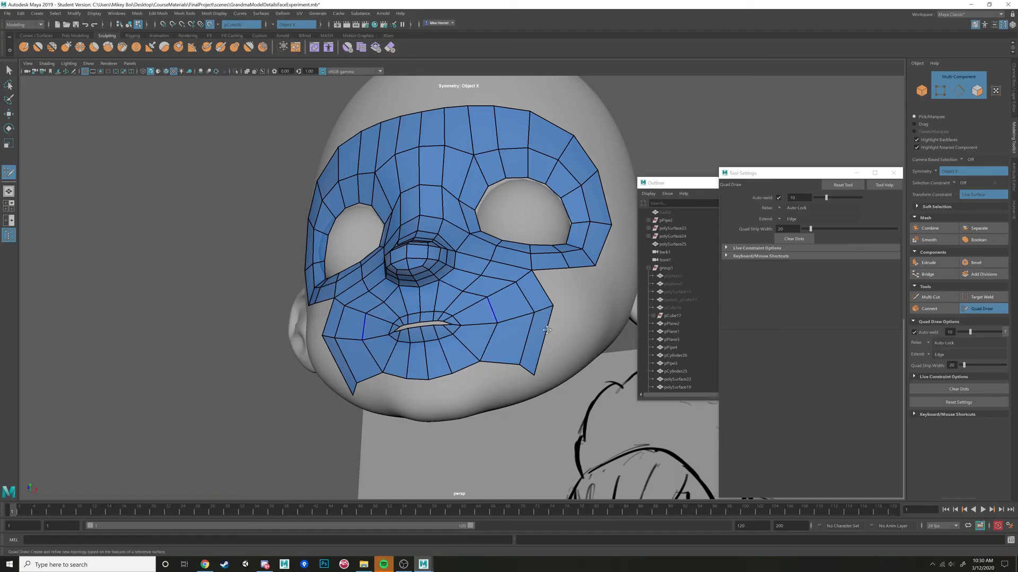
# Place dots along the chin and fill the mirrored quads beneath the mouth ring to join both jaw strips.
pyautogui.keyDown('alt'); pyautogui.moveTo(538, 316); pyautogui.dragTo(479, 314); pyautogui.keyUp('alt')
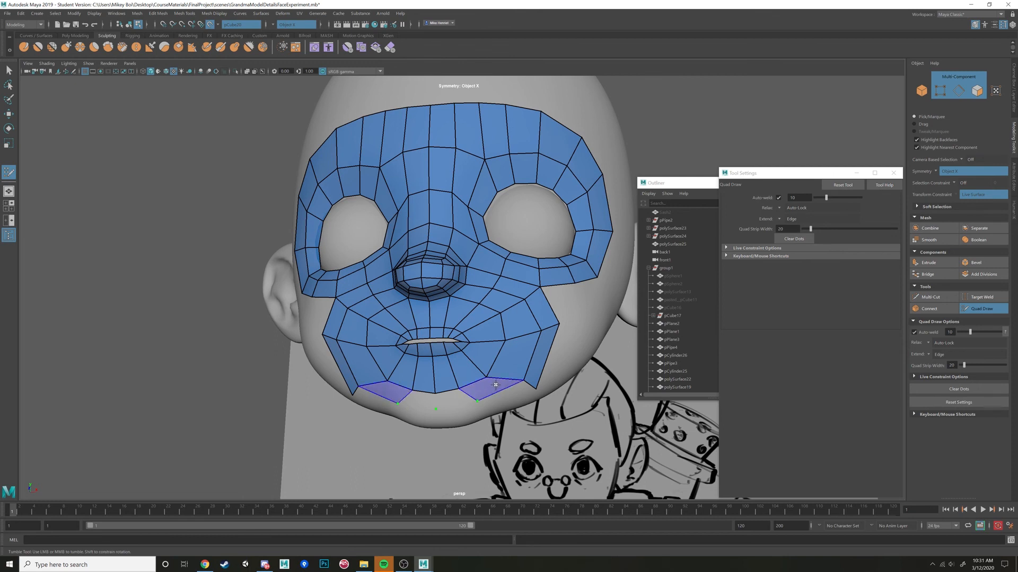
pyautogui.keyDown('shift'); pyautogui.click(493, 387); pyautogui.keyUp('shift')
pyautogui.keyDown('shift'); pyautogui.click(448, 399); pyautogui.keyUp('shift')
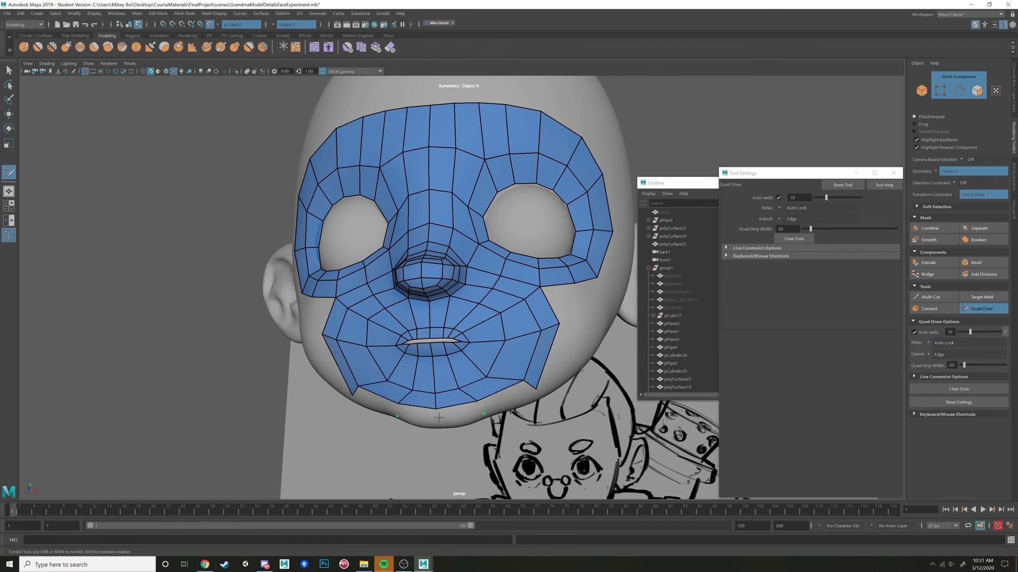
pyautogui.click(437, 421)
pyautogui.keyDown('shift'); pyautogui.click(460, 412); pyautogui.keyUp('shift')
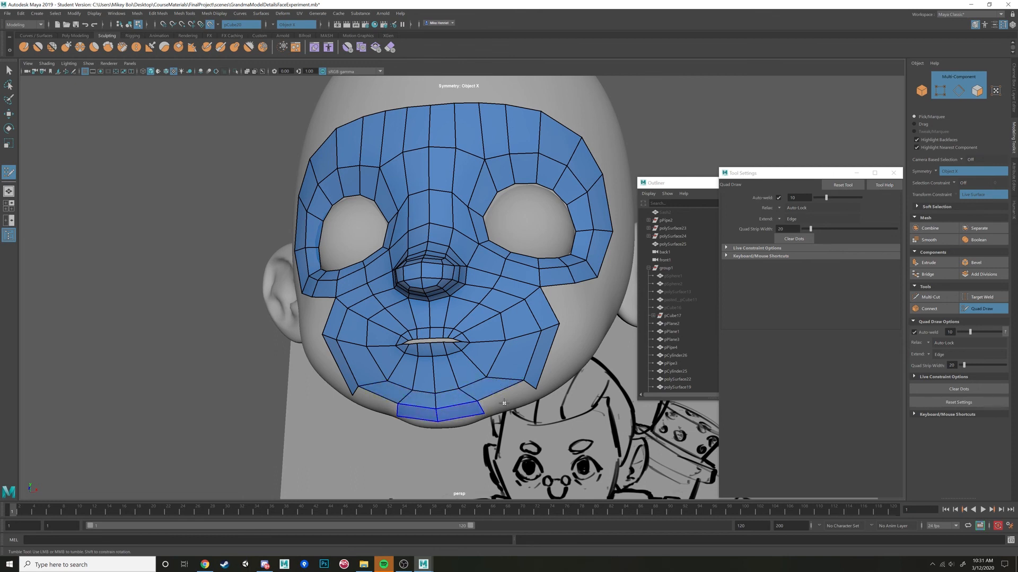
pyautogui.keyDown('shift'); pyautogui.click(508, 396); pyautogui.keyUp('shift')
pyautogui.moveTo(524, 394)
pyautogui.keyDown('alt'); pyautogui.mouseDown()
pyautogui.moveTo(473, 383)
pyautogui.moveTo(429, 403)
pyautogui.moveTo(471, 322)
pyautogui.moveTo(503, 324)
pyautogui.moveTo(516, 306)
pyautogui.moveTo(539, 327)
pyautogui.mouseUp(); pyautogui.keyUp('alt')
pyautogui.hotkey('ctrl', 'z')
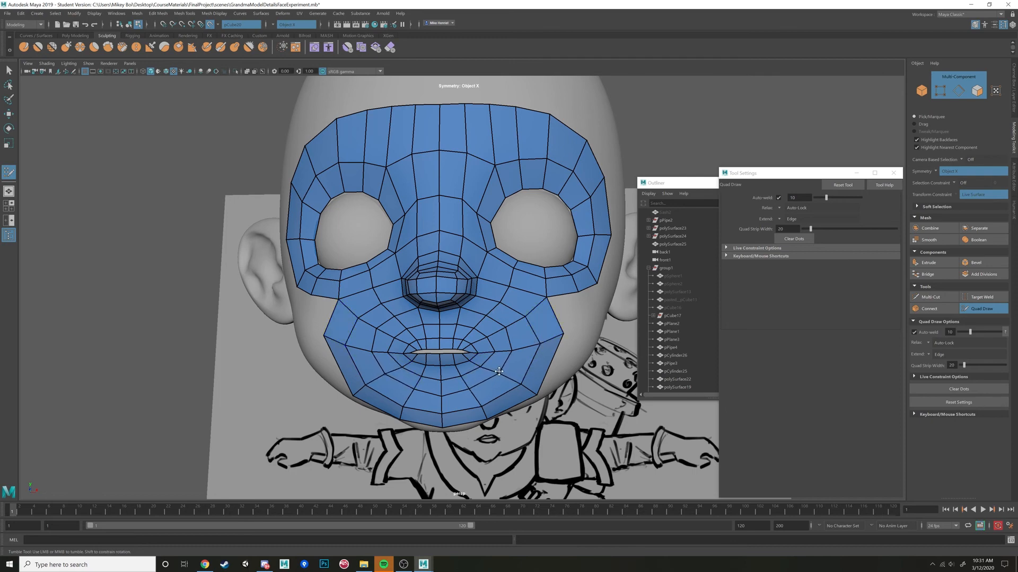
# Place dots on the side of the face and fill mirrored quads behind the jaw strip up to the eye band.
pyautogui.keyDown('alt'); pyautogui.moveTo(498, 372); pyautogui.dragTo(455, 372); pyautogui.keyUp('alt')
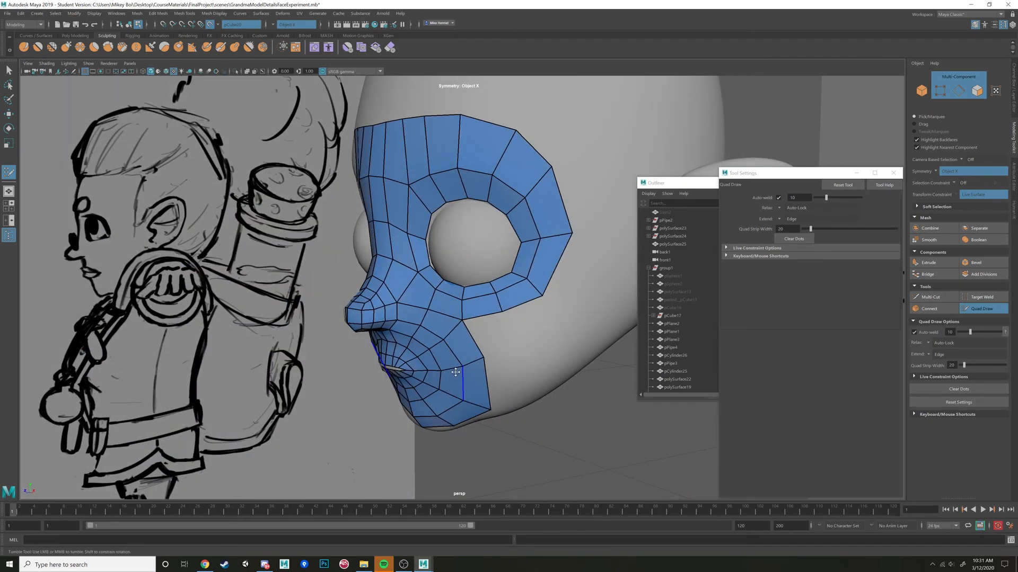
pyautogui.moveTo(518, 342)
pyautogui.keyDown('alt'); pyautogui.mouseDown()
pyautogui.moveTo(519, 320)
pyautogui.moveTo(530, 352)
pyautogui.moveTo(516, 361)
pyautogui.moveTo(499, 341)
pyautogui.mouseUp(); pyautogui.keyUp('alt')
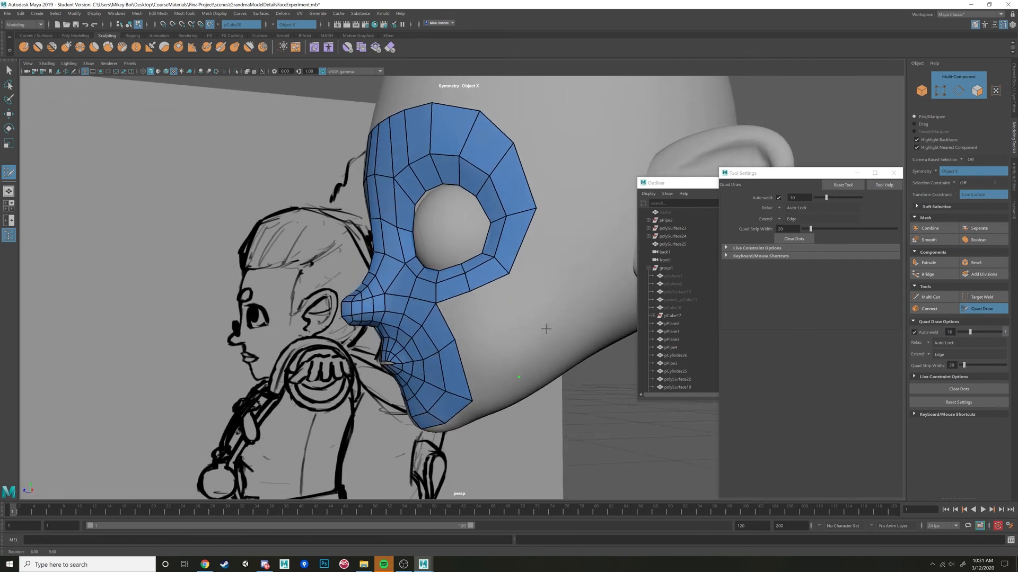
pyautogui.keyDown('shift'); pyautogui.click(491, 353); pyautogui.keyUp('shift')
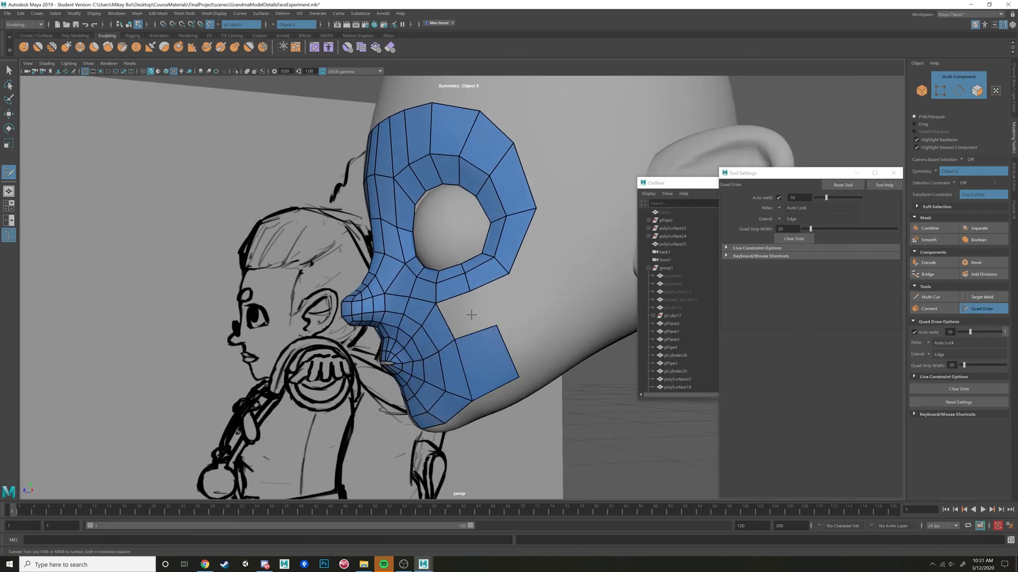
pyautogui.keyDown('shift'); pyautogui.click(486, 310); pyautogui.keyUp('shift')
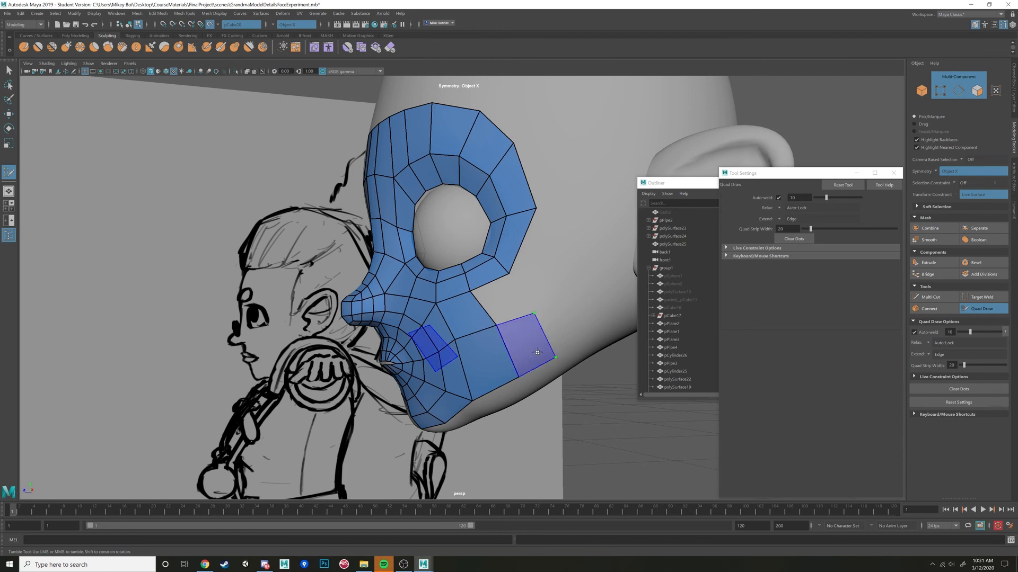
# Extend the mirrored cheek and jaw quads back along the side of the face toward the ear.
pyautogui.keyDown('alt'); pyautogui.moveTo(509, 305); pyautogui.dragTo(525, 297); pyautogui.keyUp('alt')
pyautogui.keyDown('alt'); pyautogui.moveTo(525, 297); pyautogui.dragTo(517, 273, button='right'); pyautogui.keyUp('alt')
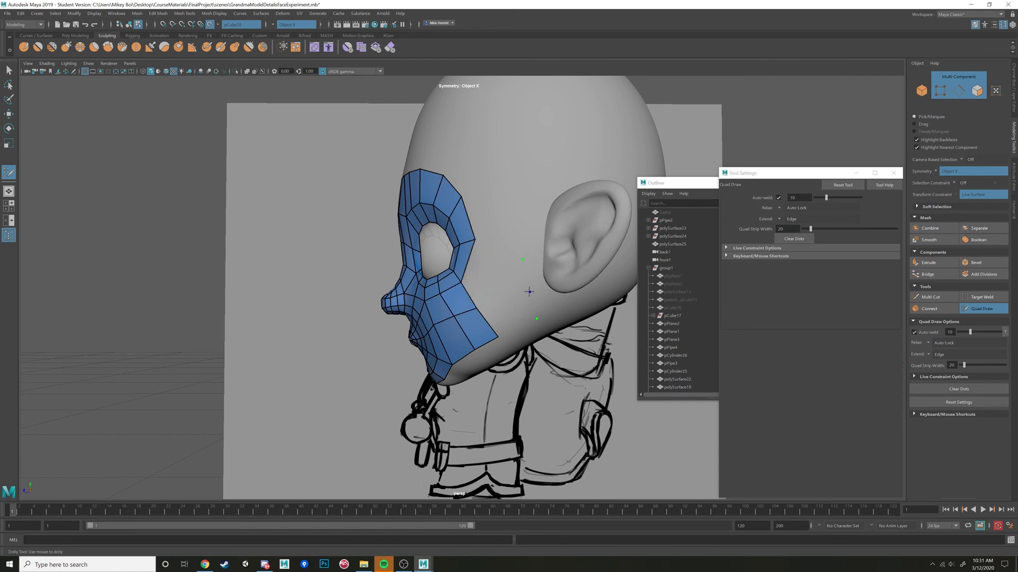
pyautogui.click(528, 293)
pyautogui.keyDown('shift'); pyautogui.click(517, 315); pyautogui.keyUp('shift')
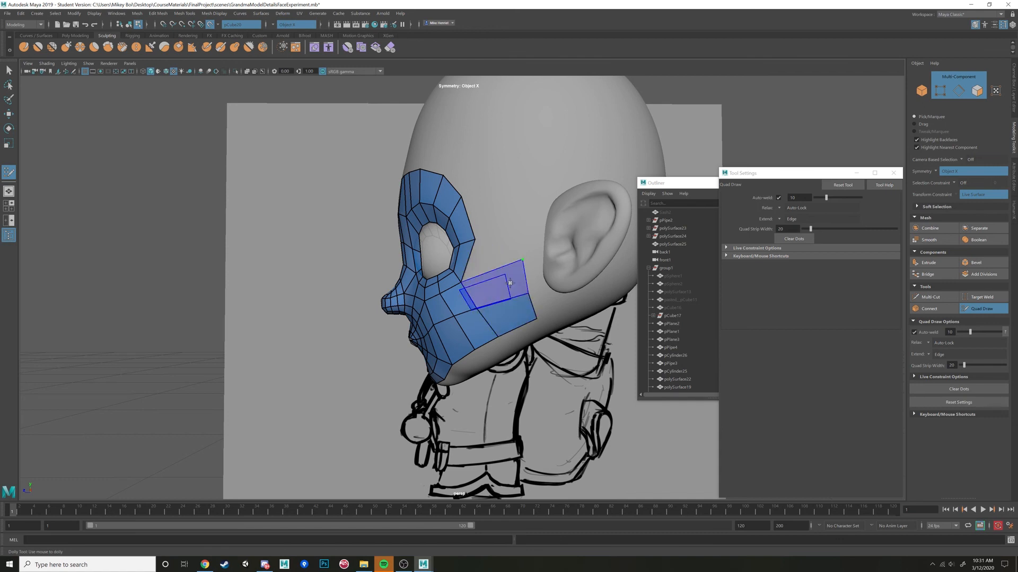
pyautogui.keyDown('shift'); pyautogui.click(511, 283); pyautogui.keyUp('shift')
pyautogui.keyDown('alt'); pyautogui.moveTo(515, 252); pyautogui.dragTo(545, 262); pyautogui.keyUp('alt')
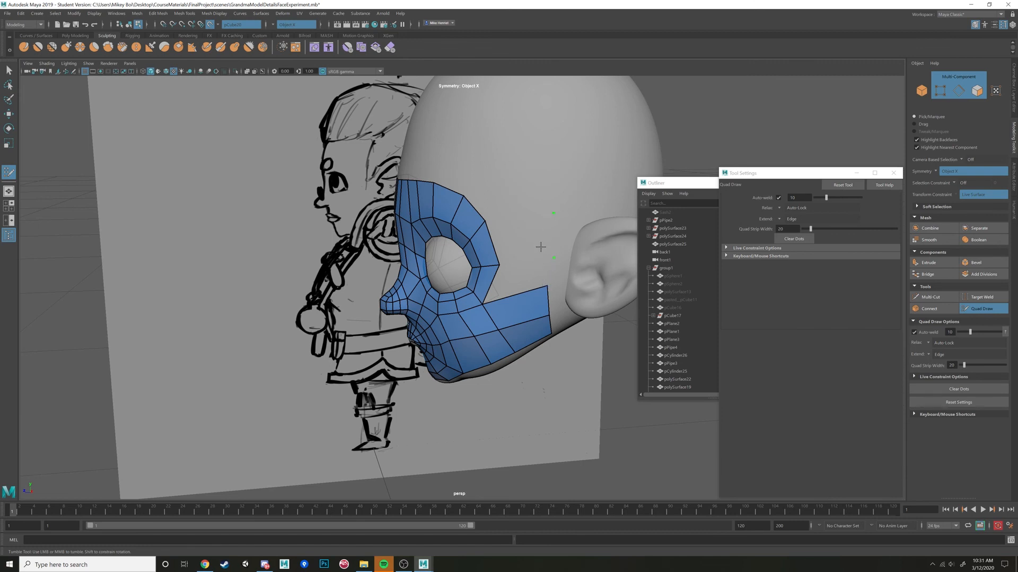
# Place dots on the temple and fill mirrored quads between the outer eye ring and the cheek strip, aligning their back edge.
pyautogui.keyDown('shift'); pyautogui.click(521, 233); pyautogui.keyUp('shift')
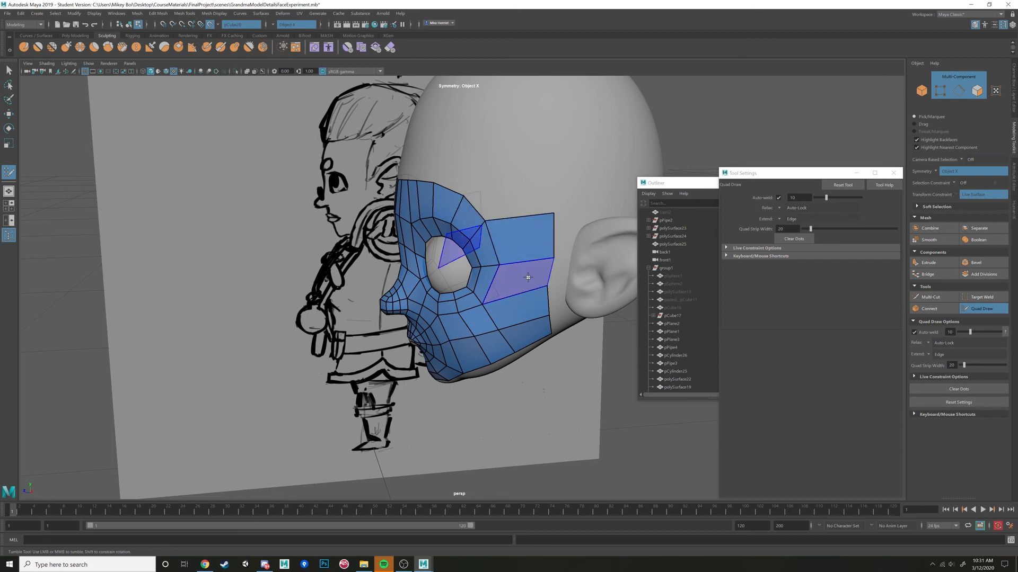
pyautogui.keyDown('shift'); pyautogui.click(527, 277); pyautogui.keyUp('shift')
pyautogui.moveTo(552, 259); pyautogui.dragTo(554, 256)
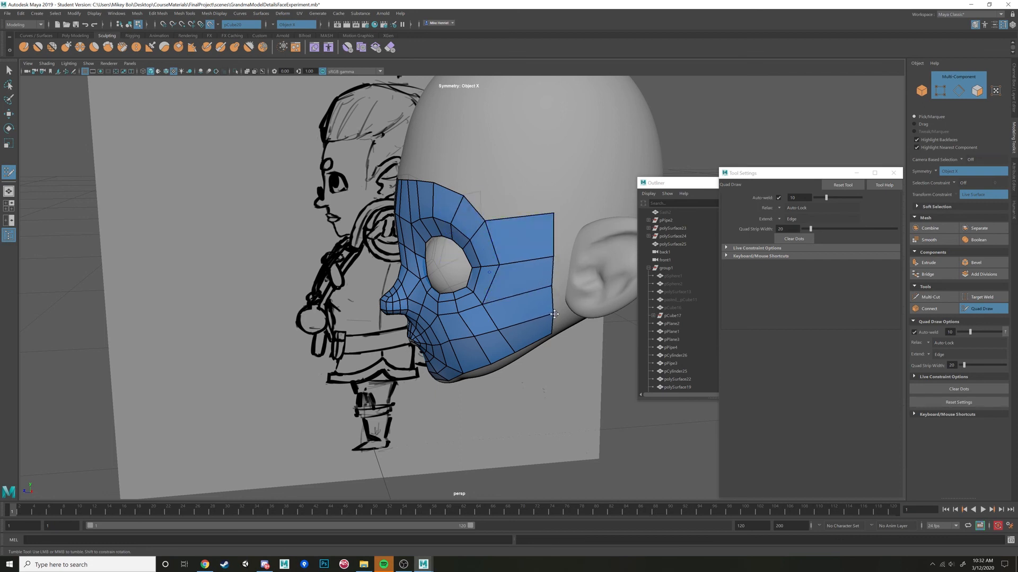
pyautogui.keyDown('alt'); pyautogui.moveTo(551, 321); pyautogui.dragTo(551, 251); pyautogui.keyUp('alt')
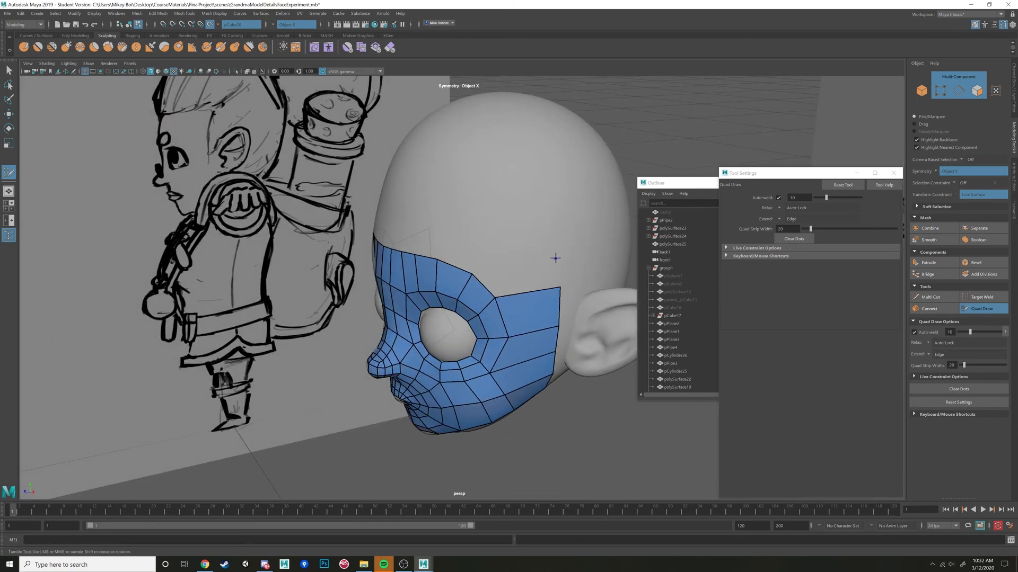
pyautogui.click(556, 258)
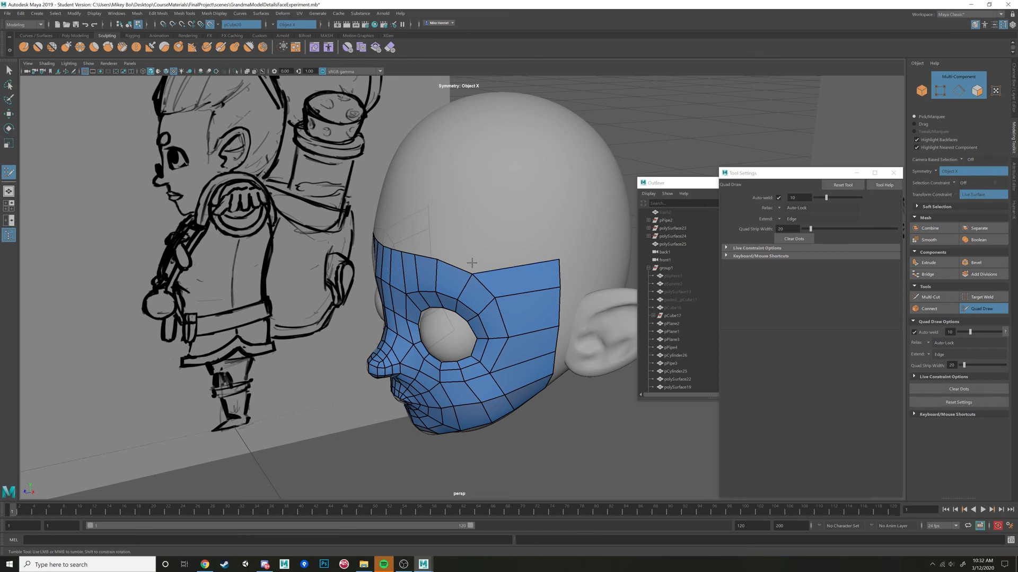
pyautogui.keyDown('alt'); pyautogui.moveTo(471, 263); pyautogui.dragTo(487, 298); pyautogui.keyUp('alt')
pyautogui.scroll(5, 499, 253)
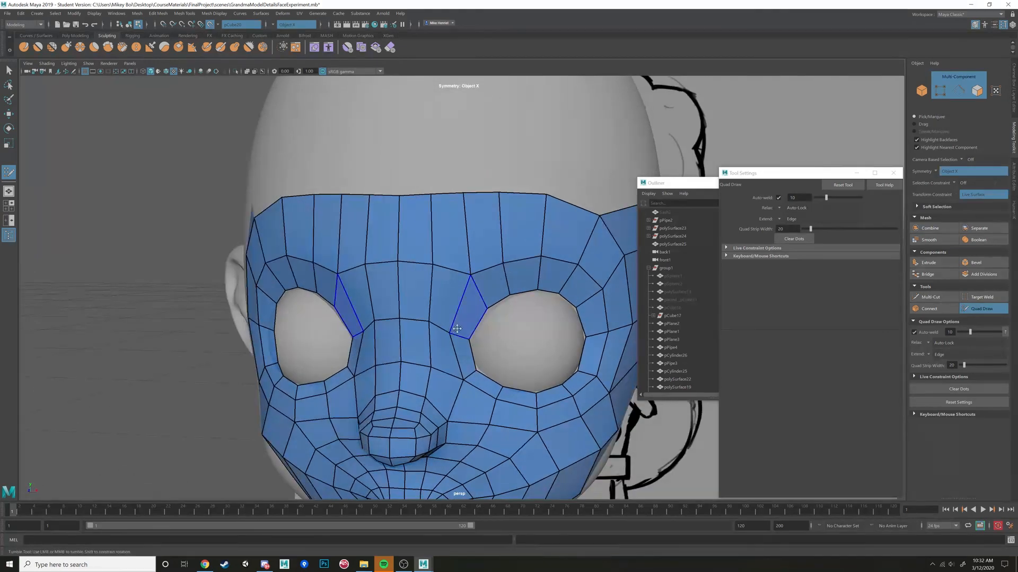
# Try inserting an edge loop across the bridge of the nose between the eyes, and undo it.
pyautogui.keyDown('alt'); pyautogui.moveTo(457, 329); pyautogui.dragTo(399, 321); pyautogui.keyUp('alt')
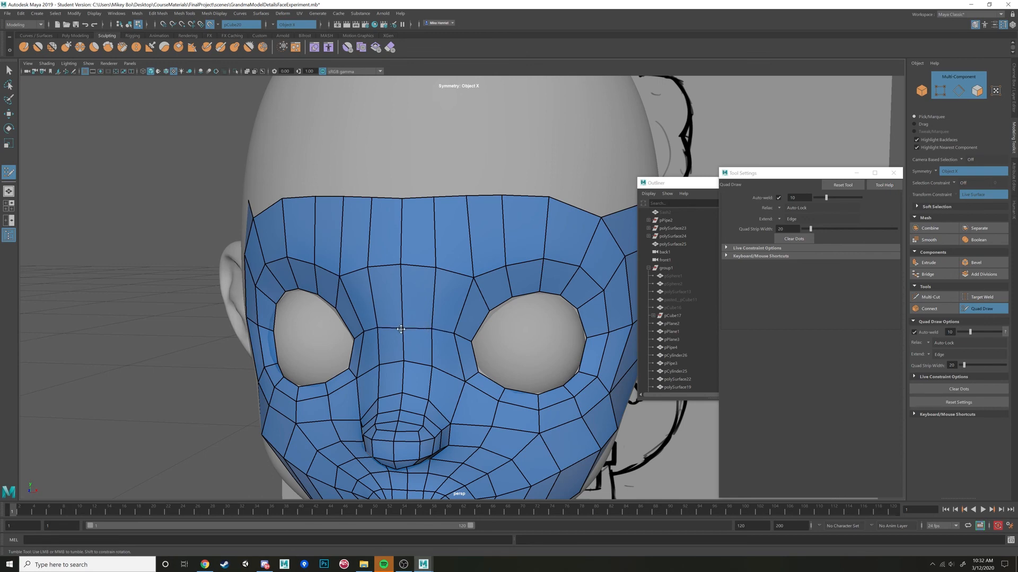
pyautogui.keyDown('ctrl'); pyautogui.click(440, 299); pyautogui.keyUp('ctrl')
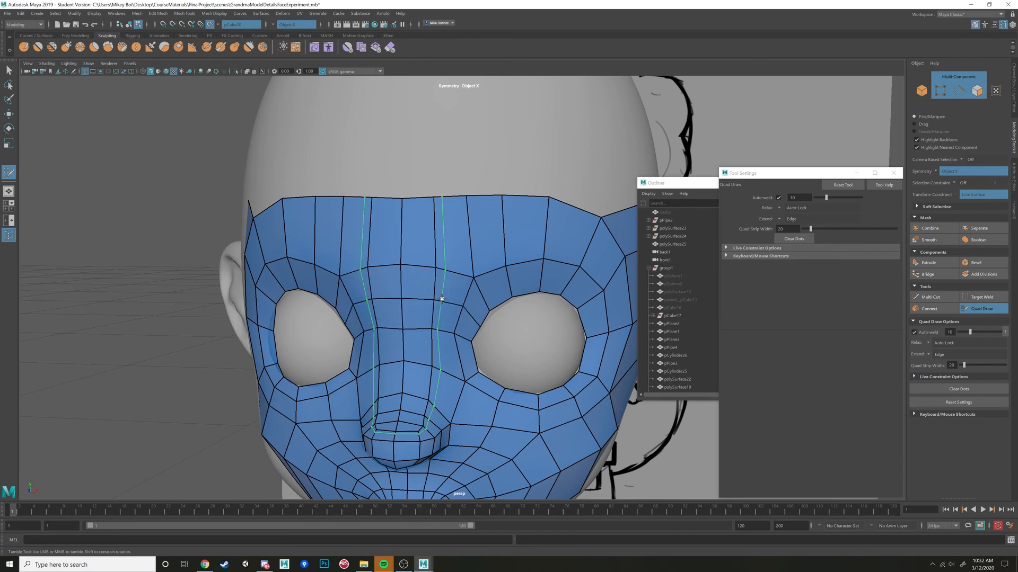
pyautogui.moveTo(509, 323)
pyautogui.keyDown('alt'); pyautogui.mouseDown()
pyautogui.moveTo(529, 320)
pyautogui.moveTo(484, 319)
pyautogui.moveTo(422, 338)
pyautogui.moveTo(407, 330)
pyautogui.moveTo(456, 313)
pyautogui.moveTo(377, 310)
pyautogui.moveTo(521, 300)
pyautogui.moveTo(467, 345)
pyautogui.moveTo(435, 352)
pyautogui.moveTo(511, 352)
pyautogui.mouseUp(); pyautogui.keyUp('alt')
pyautogui.keyDown('ctrl'); pyautogui.click(447, 324); pyautogui.keyUp('ctrl')
pyautogui.hotkey('ctrl', 'z')
pyautogui.hotkey('ctrl', 'z')
pyautogui.hotkey('ctrl', 'z')
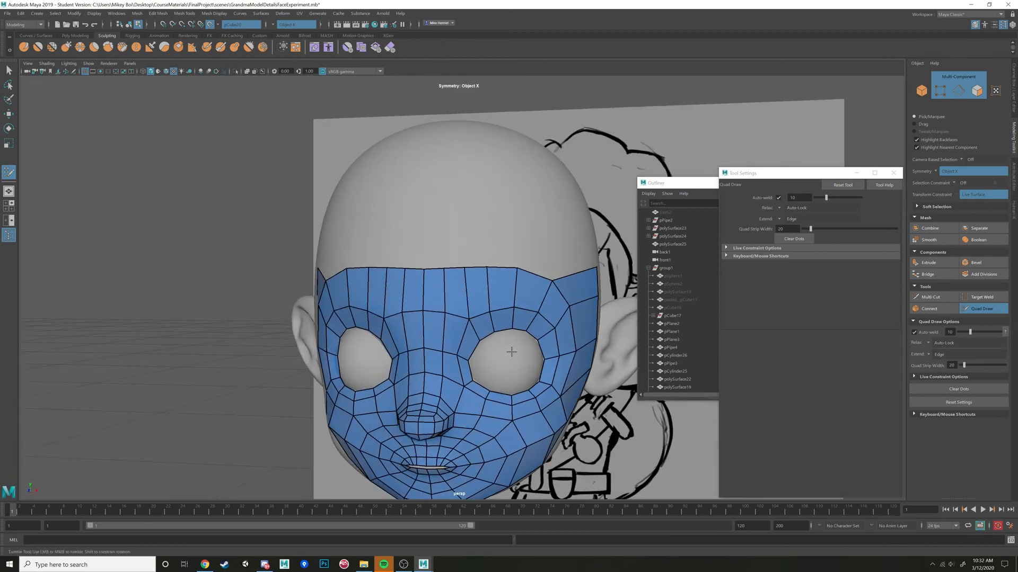
# Lower the vertices near the middle of the forehead strip's upper edge to reshape the flow above the nose bridge.
pyautogui.moveTo(465, 290)
pyautogui.keyDown('alt'); pyautogui.mouseDown()
pyautogui.moveTo(484, 284)
pyautogui.moveTo(414, 293)
pyautogui.moveTo(499, 303)
pyautogui.moveTo(436, 304)
pyautogui.moveTo(473, 287)
pyautogui.moveTo(514, 311)
pyautogui.moveTo(596, 328)
pyautogui.mouseUp(); pyautogui.keyUp('alt')
pyautogui.scroll(2, 468, 290)
pyautogui.scroll(-3, 457, 291)
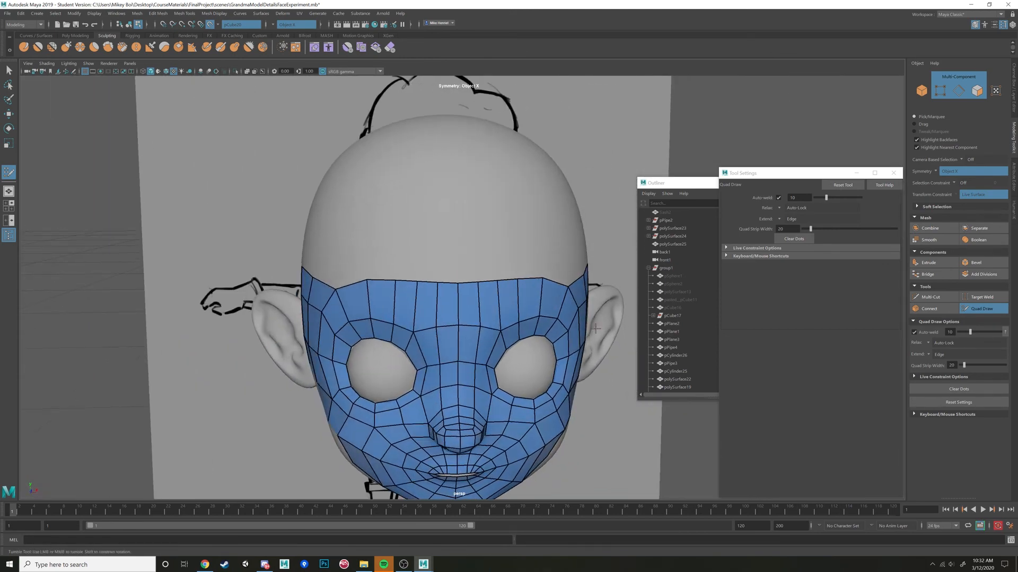
pyautogui.keyDown('alt'); pyautogui.moveTo(475, 293); pyautogui.dragTo(416, 282); pyautogui.keyUp('alt')
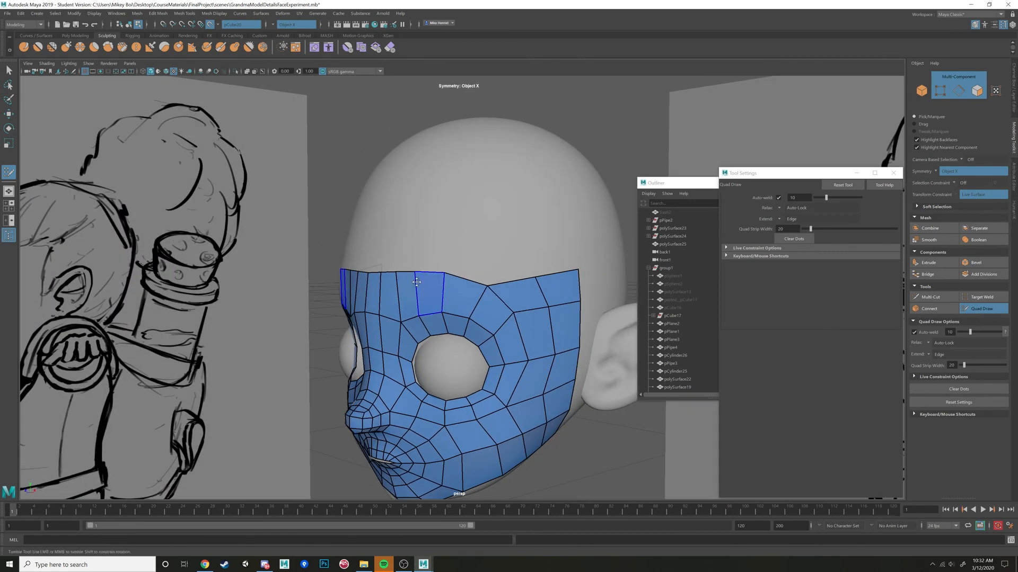
pyautogui.keyDown('alt'); pyautogui.moveTo(540, 288); pyautogui.dragTo(590, 300); pyautogui.keyUp('alt')
pyautogui.scroll(4, 494, 304)
pyautogui.keyDown('alt'); pyautogui.moveTo(491, 304); pyautogui.dragTo(441, 300); pyautogui.keyUp('alt')
pyautogui.scroll(-2, 442, 299)
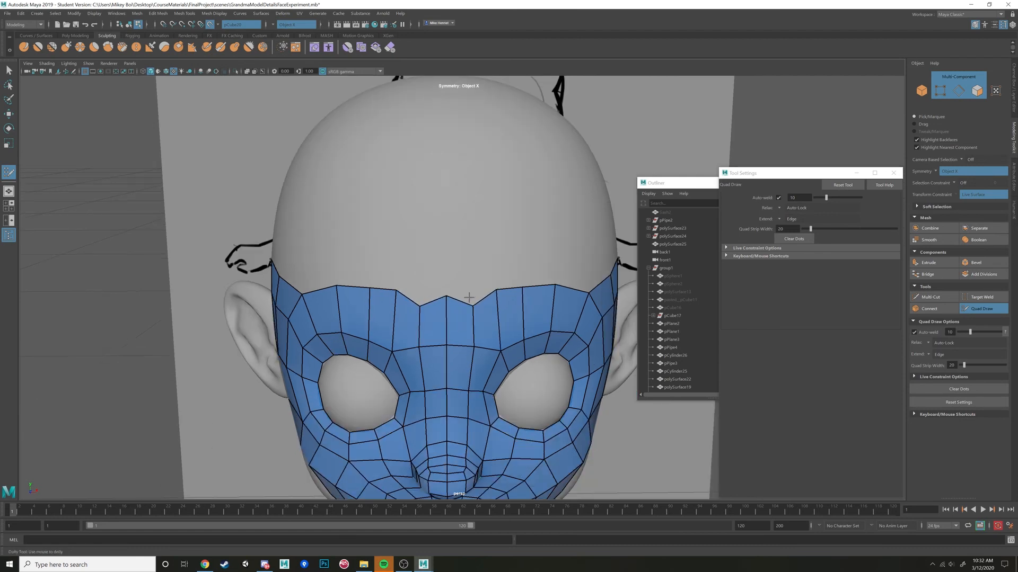
# Place a dot on the centerline above the brow and fill two mirrored quads forming a peak.
pyautogui.keyDown('alt'); pyautogui.moveTo(469, 297); pyautogui.dragTo(490, 284, button='middle'); pyautogui.keyUp('alt')
pyautogui.moveTo(490, 284)
pyautogui.keyDown('alt'); pyautogui.mouseDown()
pyautogui.moveTo(489, 297)
pyautogui.moveTo(485, 260)
pyautogui.moveTo(487, 267)
pyautogui.mouseUp(); pyautogui.keyUp('alt')
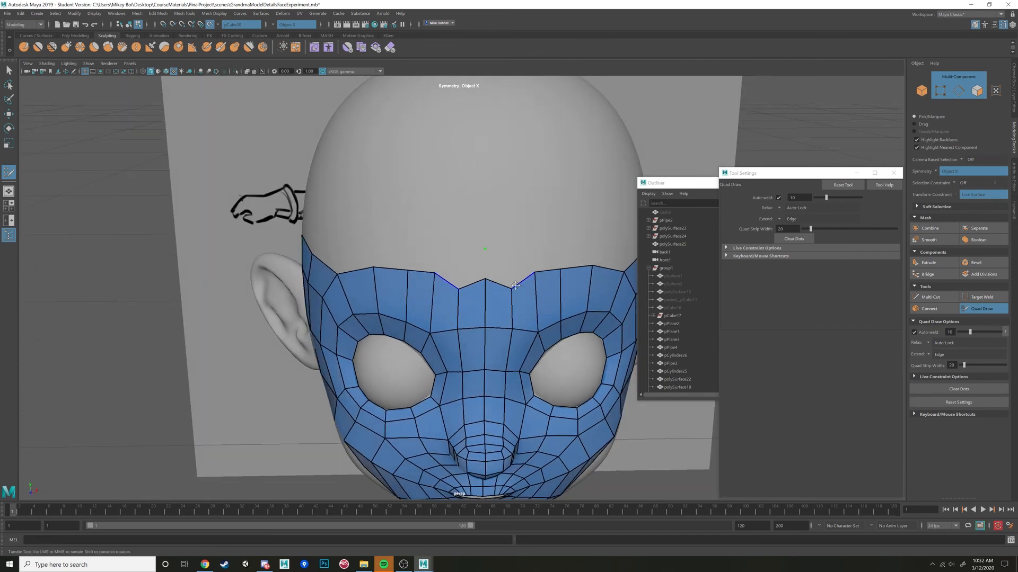
pyautogui.keyDown('shift'); pyautogui.click(503, 271); pyautogui.keyUp('shift')
pyautogui.keyDown('alt'); pyautogui.moveTo(516, 305); pyautogui.dragTo(426, 251); pyautogui.keyUp('alt')
pyautogui.keyDown('alt'); pyautogui.moveTo(426, 251); pyautogui.dragTo(451, 279, button='middle'); pyautogui.keyUp('alt')
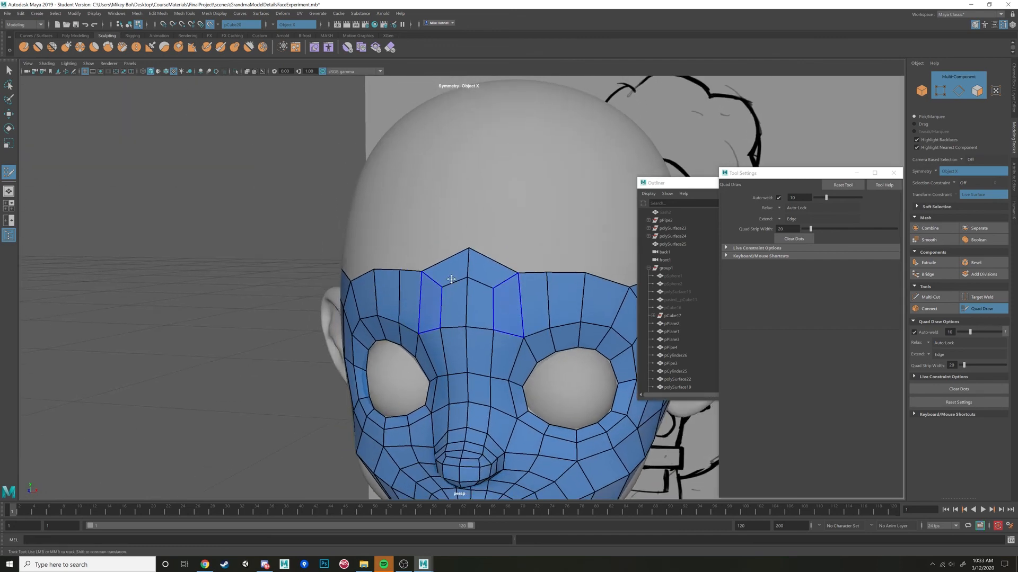
pyautogui.keyDown('alt'); pyautogui.moveTo(451, 280); pyautogui.dragTo(498, 247); pyautogui.keyUp('alt')
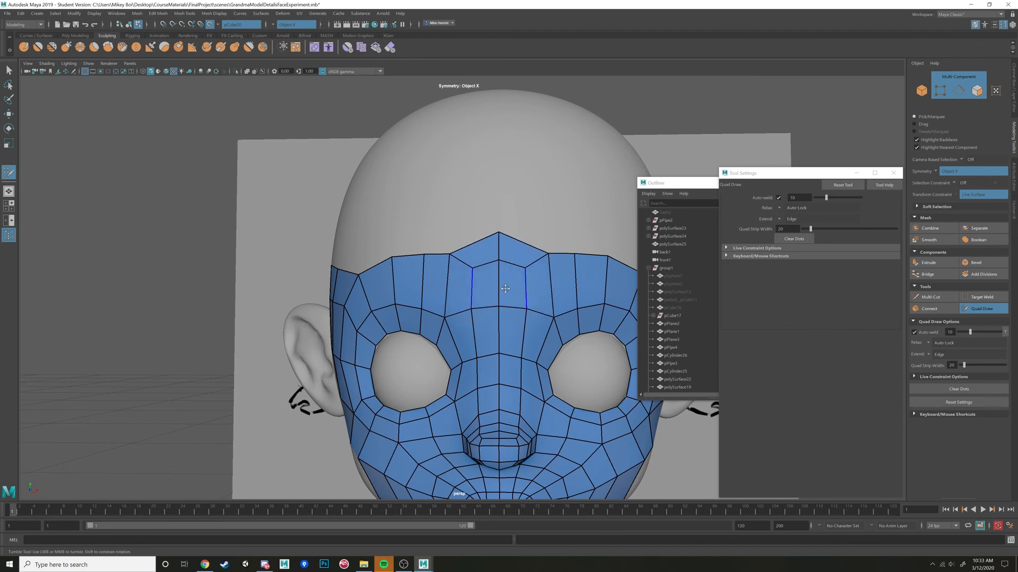
pyautogui.keyDown('alt'); pyautogui.moveTo(474, 242); pyautogui.dragTo(475, 291); pyautogui.keyUp('alt')
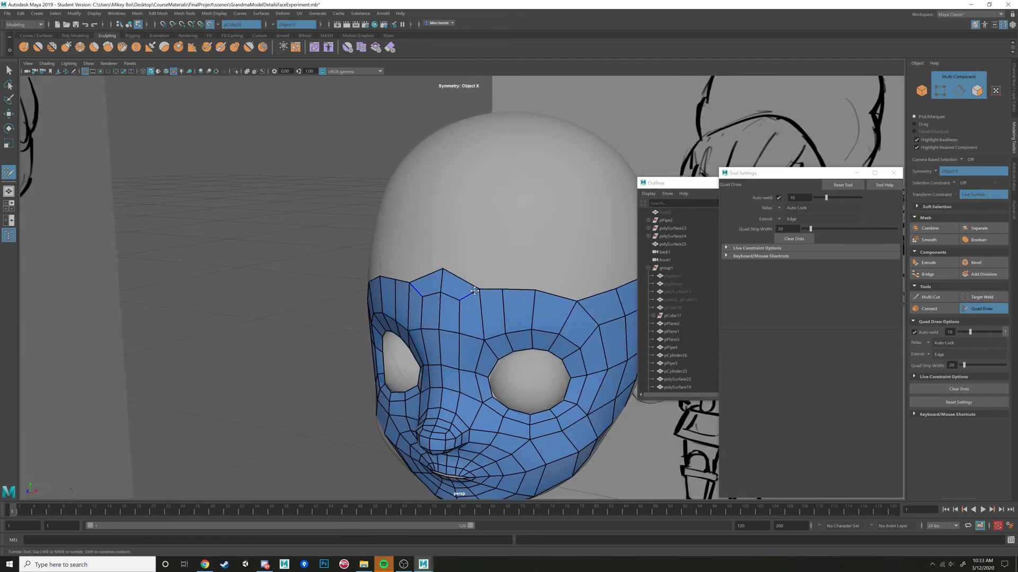
# Place a row of dots across the forehead and fill mirrored quads down to the brow strip from temple to center.
pyautogui.click(446, 231)
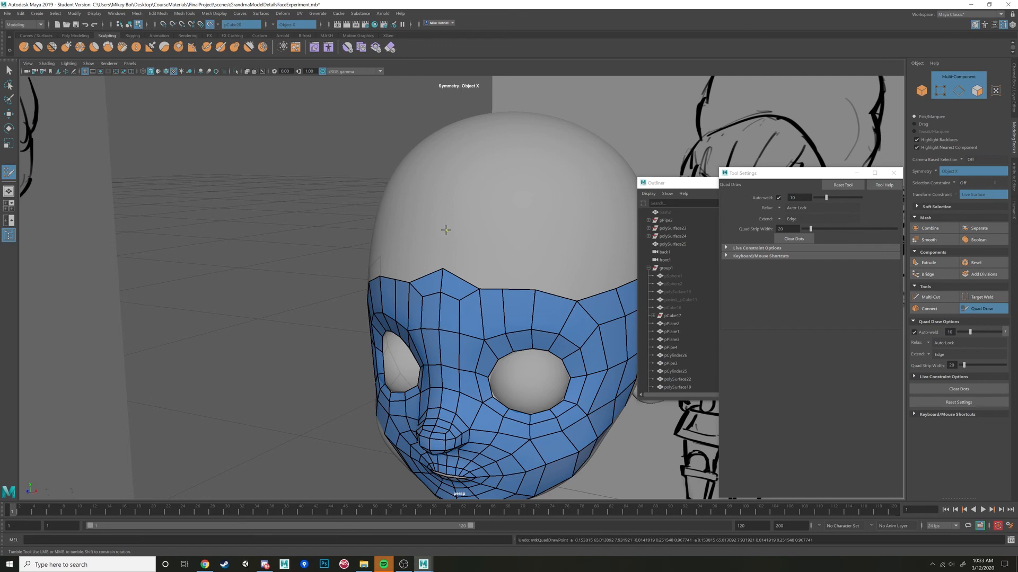
pyautogui.click(479, 239)
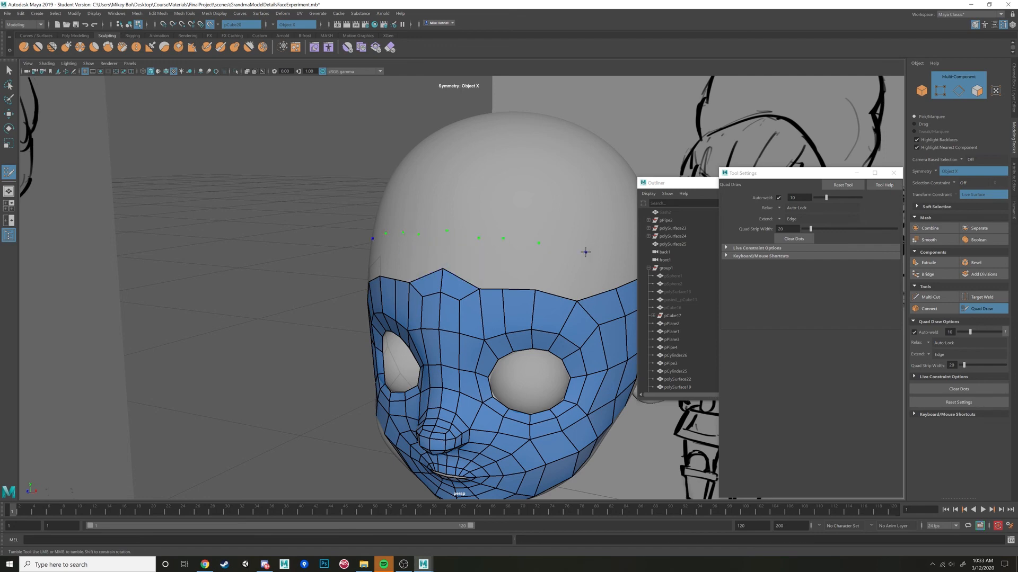
pyautogui.moveTo(579, 259)
pyautogui.keyDown('alt'); pyautogui.mouseDown()
pyautogui.moveTo(508, 256)
pyautogui.moveTo(530, 273)
pyautogui.moveTo(569, 266)
pyautogui.mouseUp(); pyautogui.keyUp('alt')
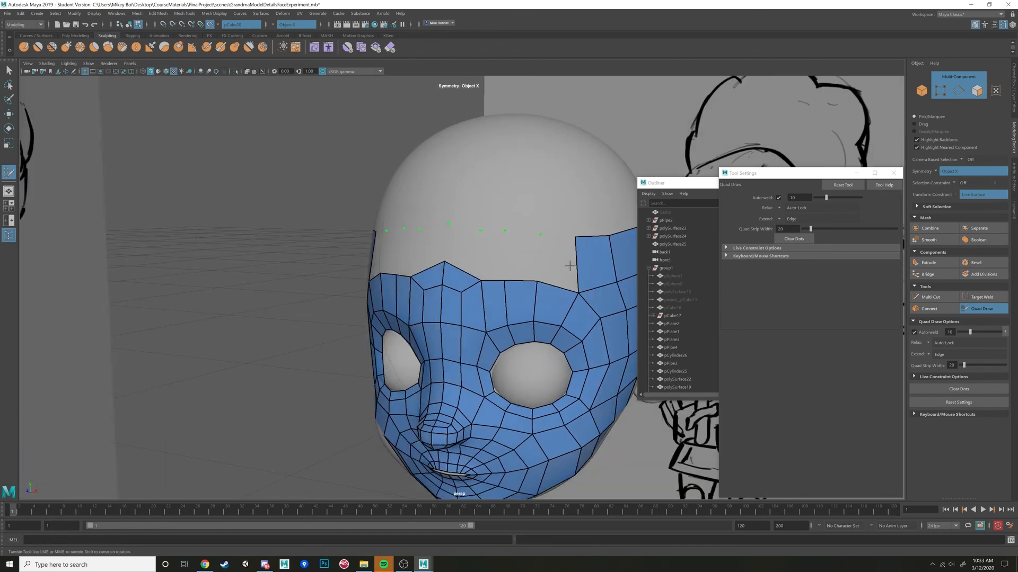
pyautogui.keyDown('shift'); pyautogui.click(557, 261); pyautogui.keyUp('shift')
pyautogui.keyDown('shift'); pyautogui.click(522, 258); pyautogui.keyUp('shift')
pyautogui.keyDown('shift'); pyautogui.click(494, 255); pyautogui.keyUp('shift')
pyautogui.keyDown('shift'); pyautogui.click(460, 247); pyautogui.keyUp('shift')
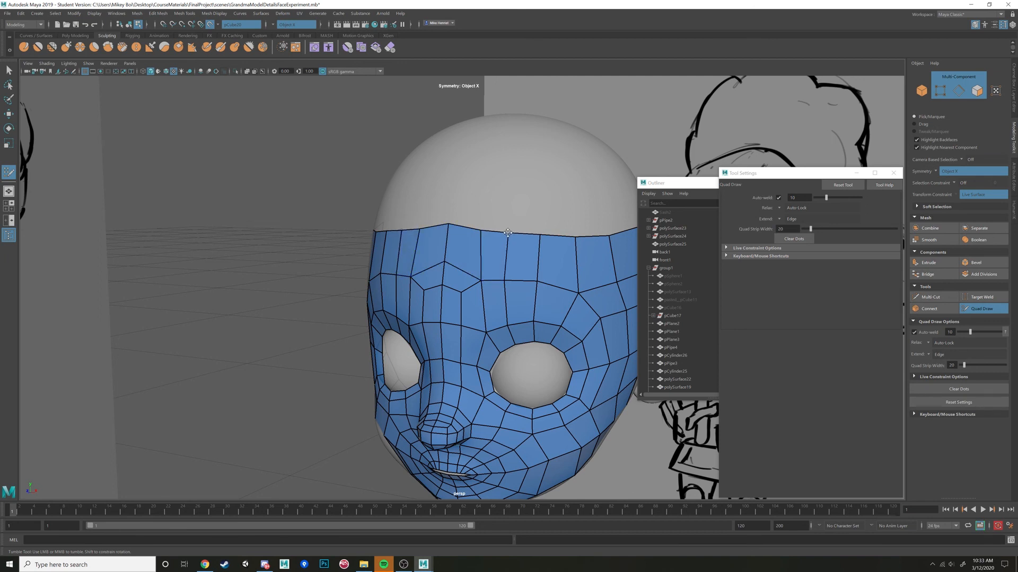
# Nudge the forehead vertices to even out the quad spacing and flatten the upper border's center peak.
pyautogui.moveTo(506, 280); pyautogui.dragTo(510, 280)
pyautogui.moveTo(449, 223); pyautogui.dragTo(453, 232)
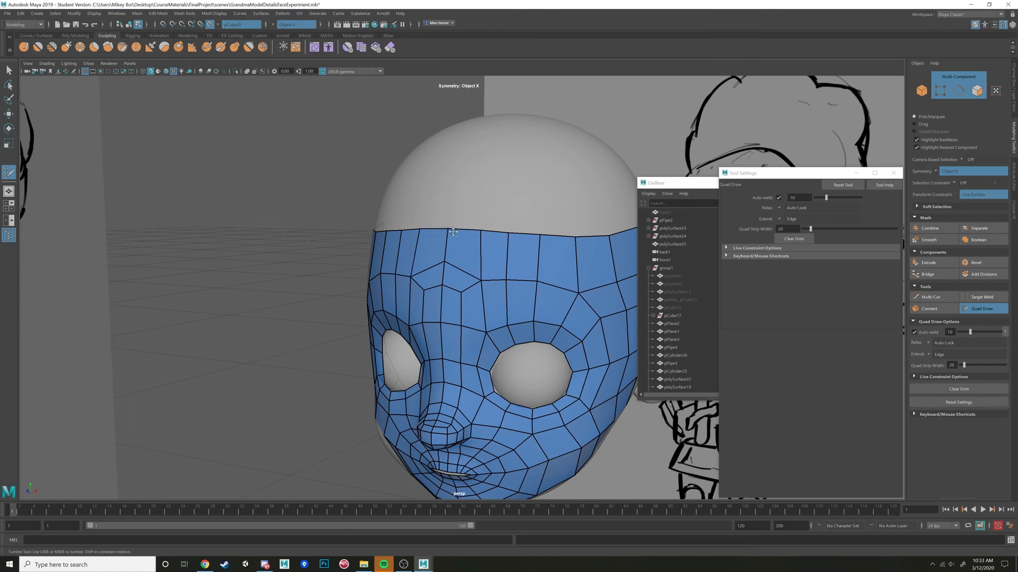
pyautogui.moveTo(480, 277); pyautogui.dragTo(477, 277)
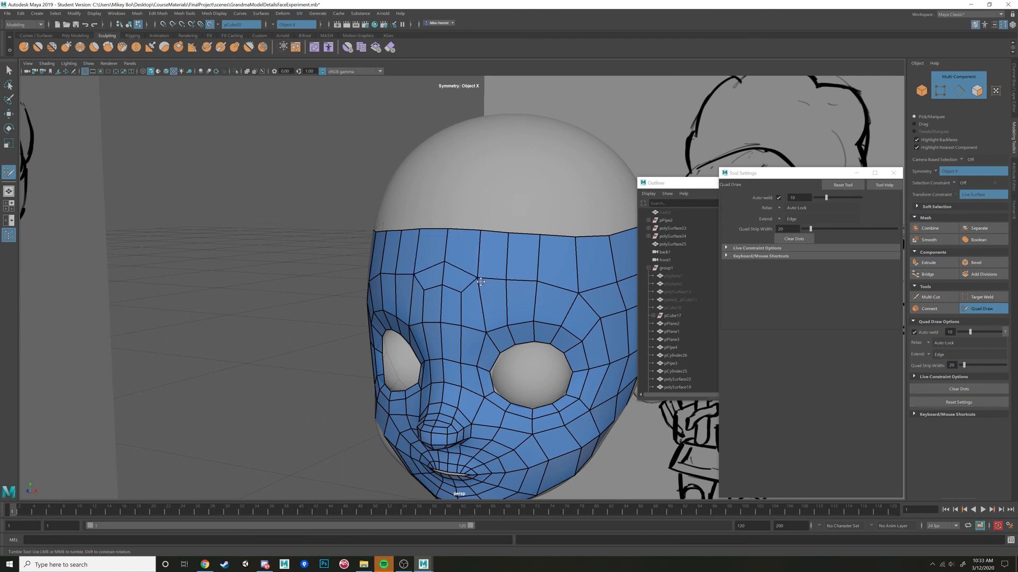
pyautogui.keyDown('alt'); pyautogui.moveTo(569, 261); pyautogui.dragTo(516, 281); pyautogui.keyUp('alt')
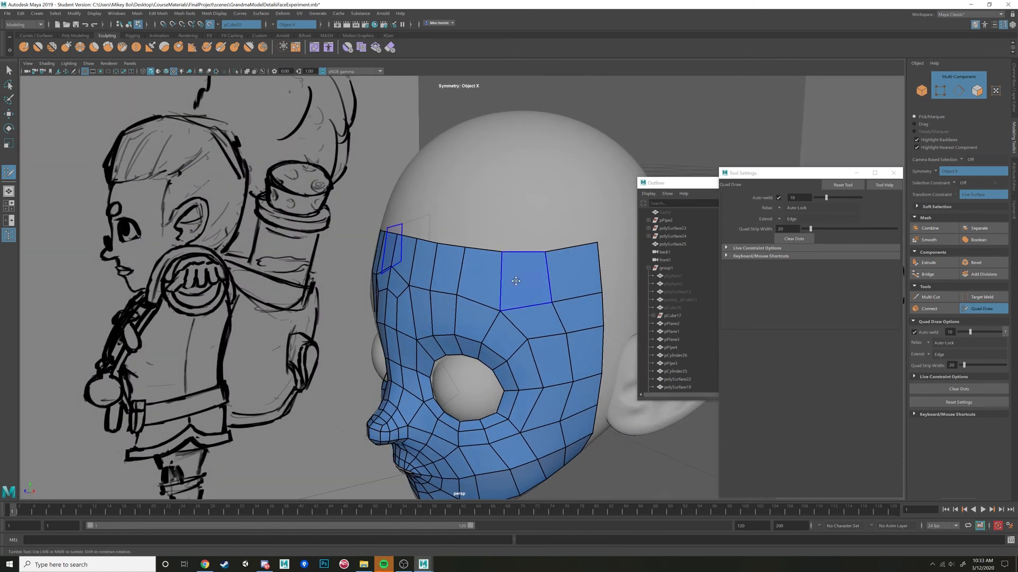
pyautogui.keyDown('shift'); pyautogui.moveTo(571, 332); pyautogui.dragTo(494, 356); pyautogui.keyUp('shift')
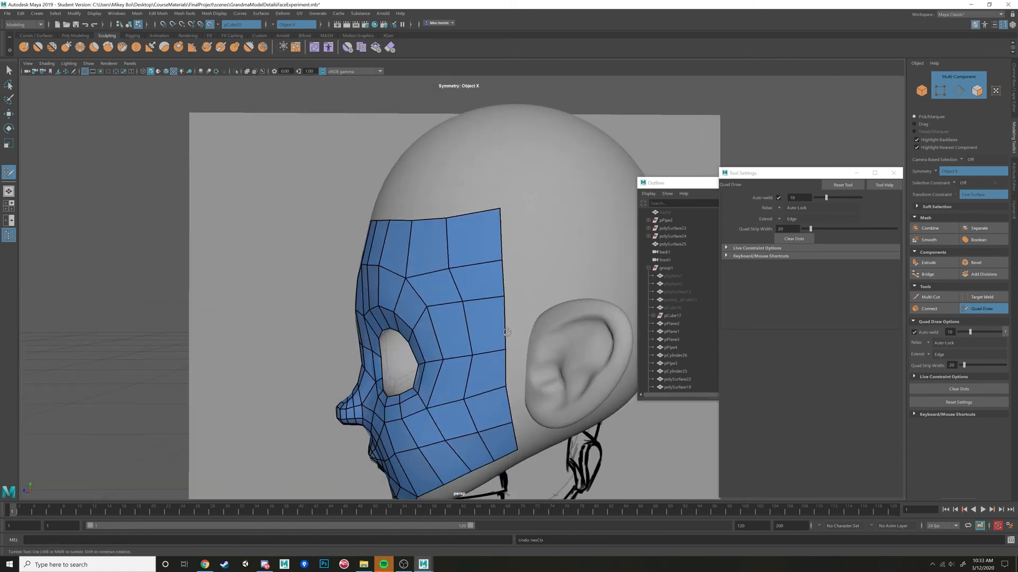
pyautogui.keyDown('alt'); pyautogui.moveTo(478, 321); pyautogui.dragTo(493, 338); pyautogui.keyUp('alt')
pyautogui.keyDown('alt'); pyautogui.moveTo(492, 366); pyautogui.dragTo(507, 350, button='middle'); pyautogui.keyUp('alt')
pyautogui.moveTo(507, 350)
pyautogui.keyDown('shift'); pyautogui.mouseDown()
pyautogui.moveTo(501, 410)
pyautogui.moveTo(454, 442)
pyautogui.moveTo(562, 404)
pyautogui.mouseUp(); pyautogui.keyUp('shift')
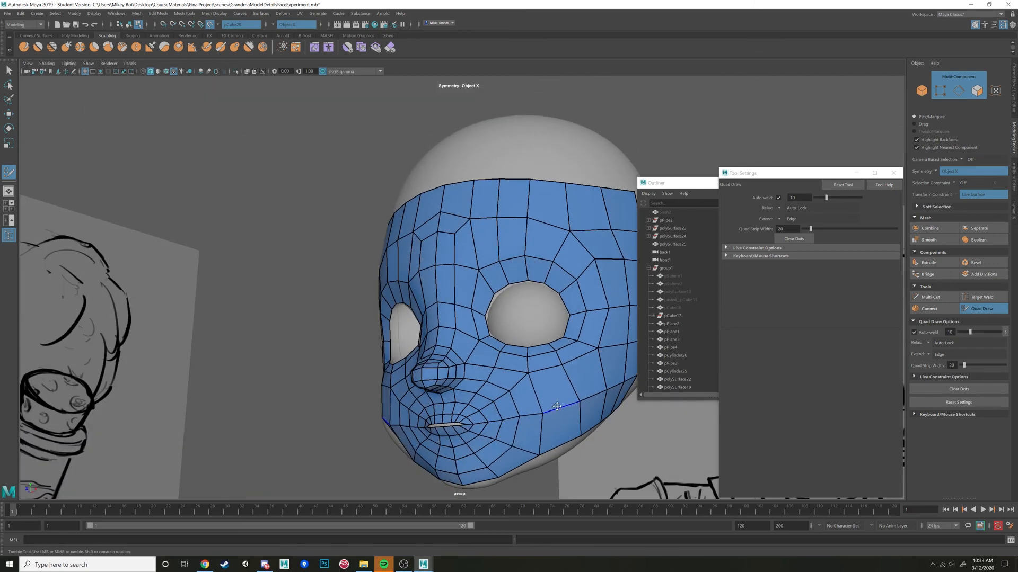
# Place dots on the ear's upper rim and fill the first quad there, with starter dots on the earlobe.
pyautogui.keyDown('alt'); pyautogui.moveTo(519, 419); pyautogui.dragTo(412, 368); pyautogui.keyUp('alt')
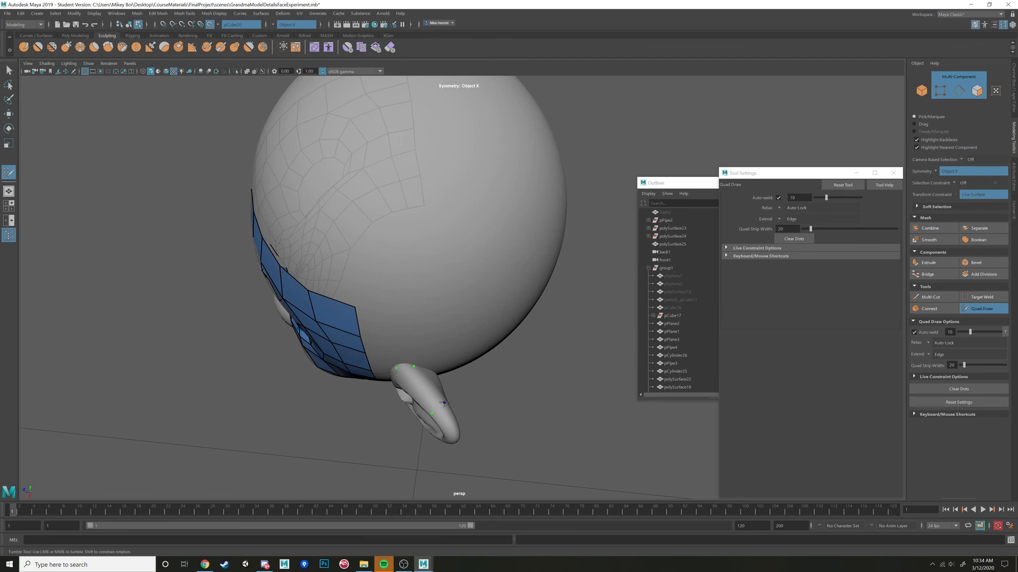
pyautogui.keyDown('alt'); pyautogui.moveTo(444, 403); pyautogui.dragTo(497, 405); pyautogui.keyUp('alt')
pyautogui.keyDown('alt'); pyautogui.moveTo(497, 405); pyautogui.dragTo(451, 413, button='middle'); pyautogui.keyUp('alt')
pyautogui.keyDown('alt'); pyautogui.moveTo(451, 413); pyautogui.dragTo(477, 394, button='right'); pyautogui.keyUp('alt')
pyautogui.keyDown('alt'); pyautogui.moveTo(445, 371); pyautogui.dragTo(425, 371); pyautogui.keyUp('alt')
pyautogui.keyDown('alt'); pyautogui.moveTo(426, 370); pyautogui.dragTo(452, 345, button='middle'); pyautogui.keyUp('alt')
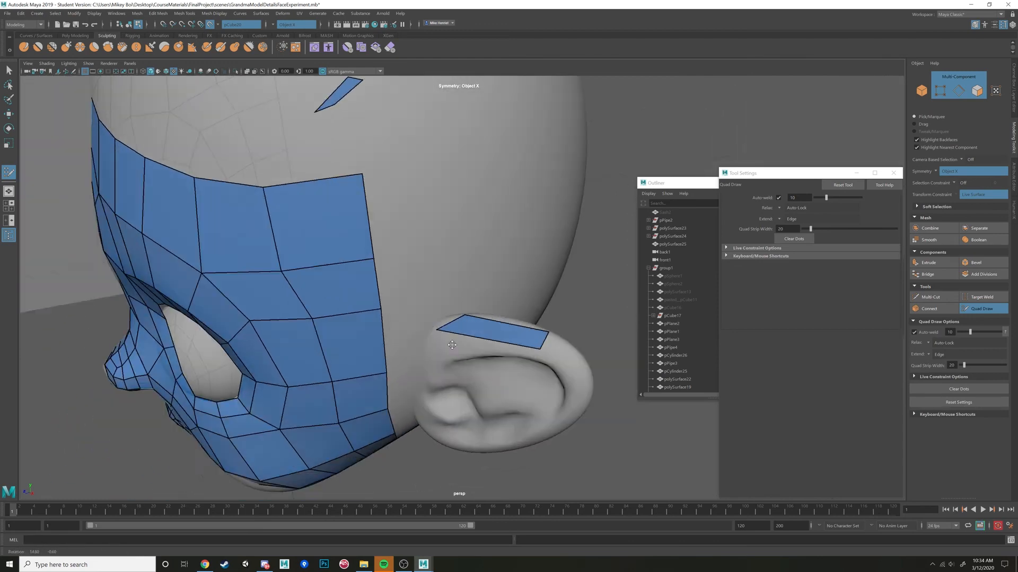
pyautogui.moveTo(451, 345)
pyautogui.keyDown('alt'); pyautogui.mouseDown()
pyautogui.moveTo(455, 318)
pyautogui.moveTo(433, 337)
pyautogui.moveTo(481, 341)
pyautogui.moveTo(456, 351)
pyautogui.mouseUp(); pyautogui.keyUp('alt')
pyautogui.keyDown('alt'); pyautogui.moveTo(505, 307); pyautogui.dragTo(511, 257); pyautogui.keyUp('alt')
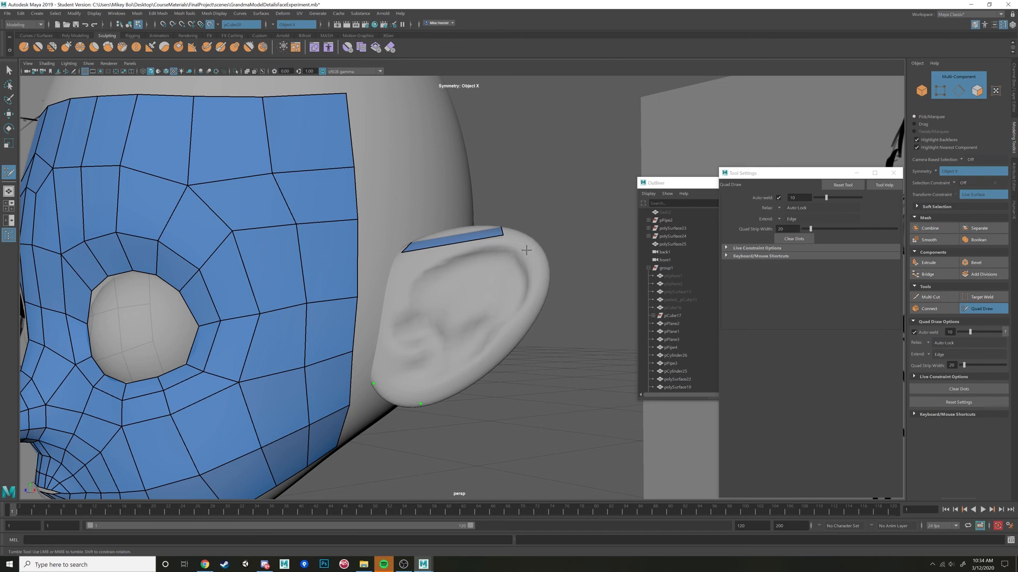
# Extend the quad strip around the ear's upper back corner and fill a second inner row beside it.
pyautogui.keyDown('alt'); pyautogui.moveTo(526, 245); pyautogui.dragTo(462, 342); pyautogui.keyUp('alt')
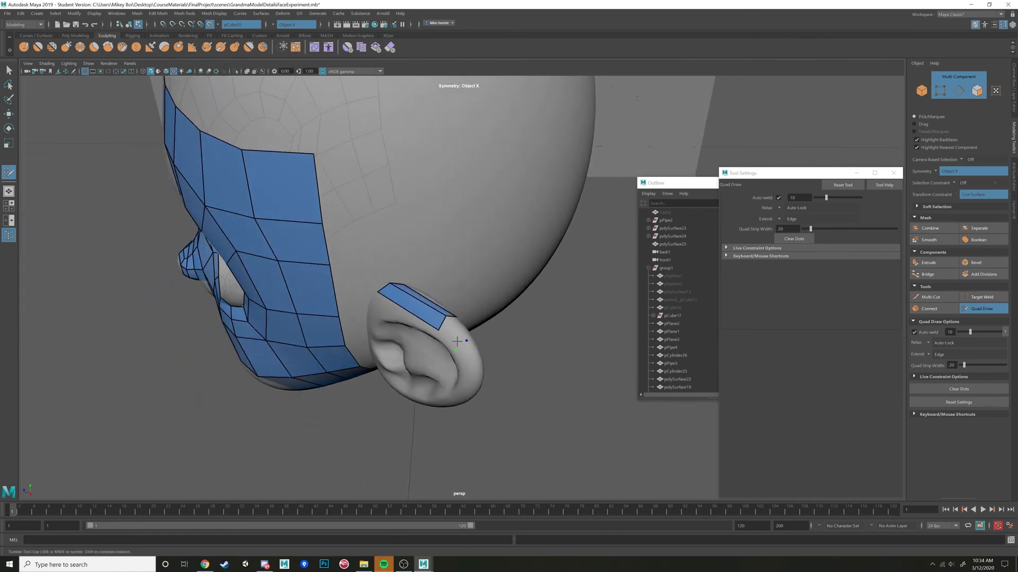
pyautogui.keyDown('shift'); pyautogui.click(449, 332); pyautogui.keyUp('shift')
pyautogui.keyDown('alt'); pyautogui.moveTo(483, 351); pyautogui.dragTo(548, 257); pyautogui.keyUp('alt')
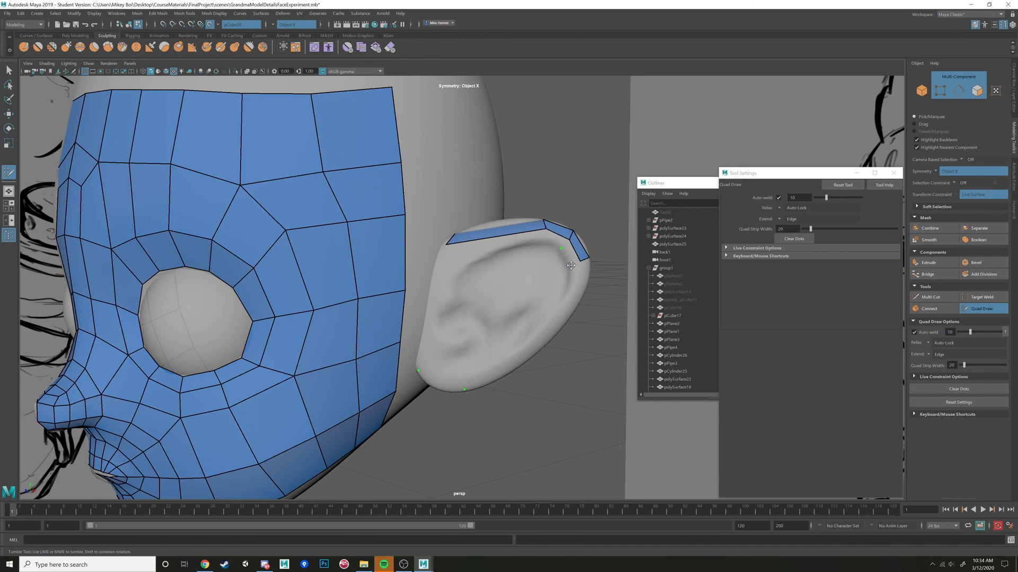
pyautogui.keyDown('shift'); pyautogui.click(571, 265); pyautogui.keyUp('shift')
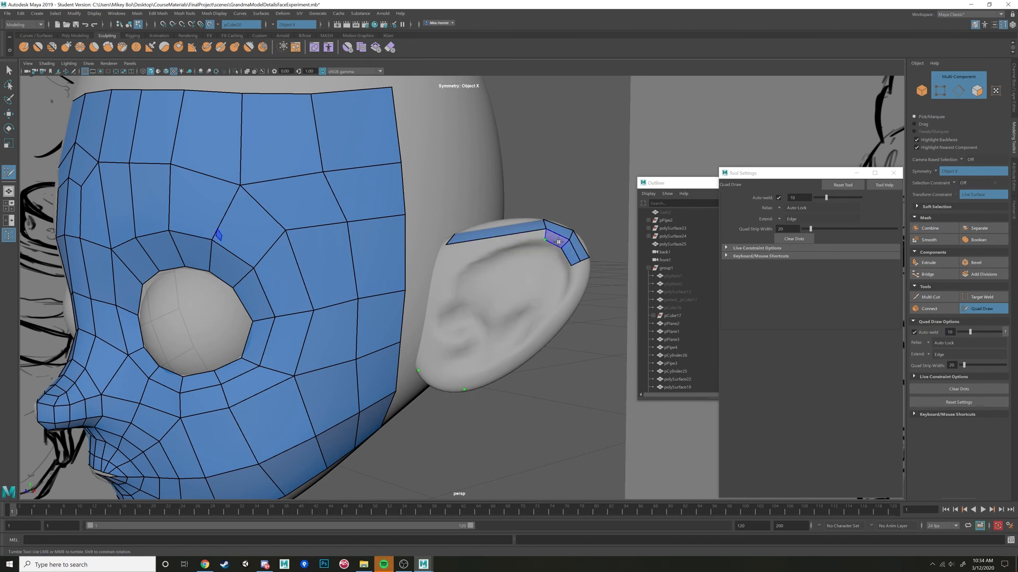
pyautogui.keyDown('alt'); pyautogui.moveTo(573, 242); pyautogui.dragTo(502, 388); pyautogui.keyUp('alt')
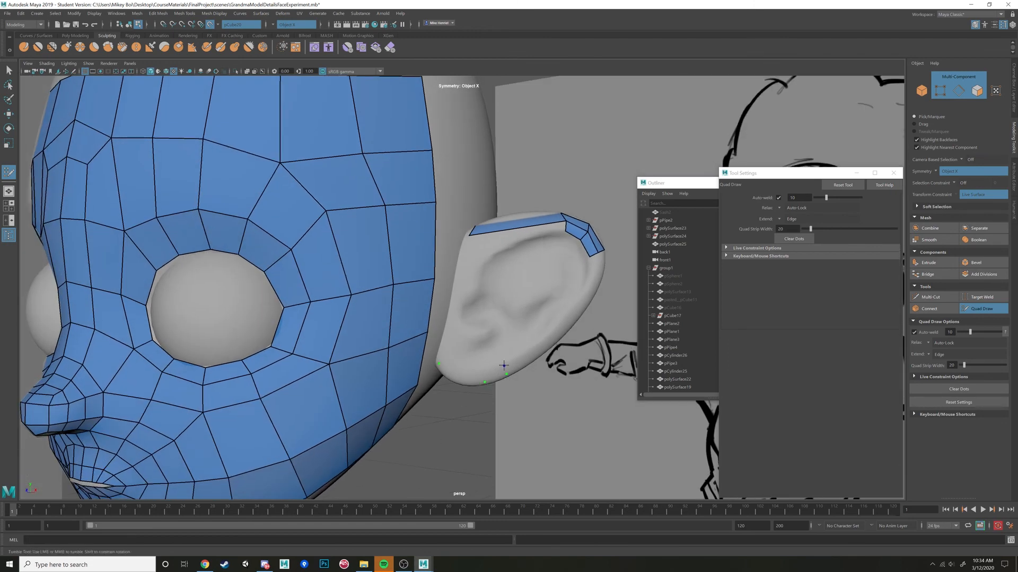
# Place dots around the earlobe and fill a strip of quads along its lower rim up to the front edge.
pyautogui.keyDown('shift'); pyautogui.click(489, 375); pyautogui.keyUp('shift')
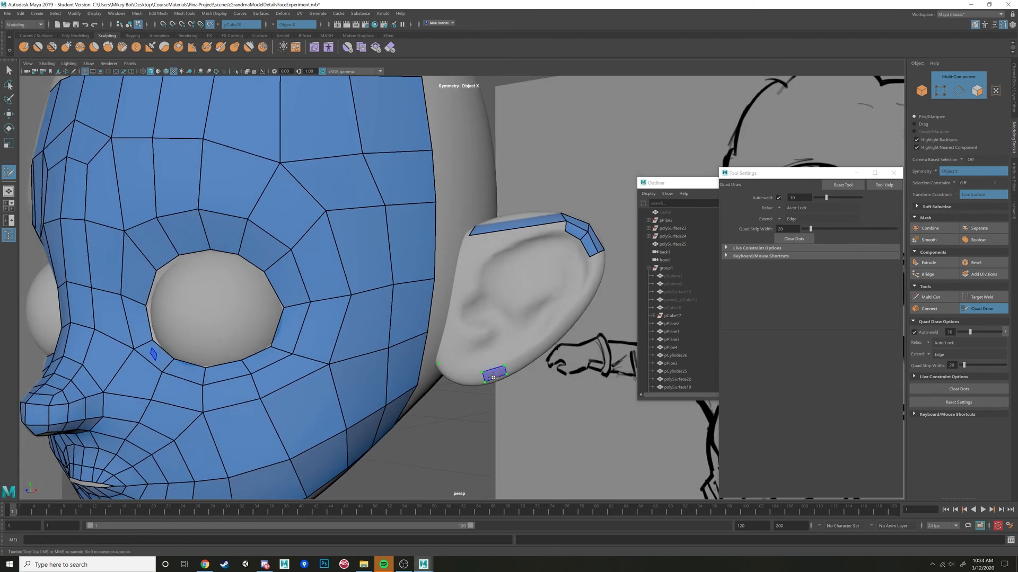
pyautogui.click(467, 371)
pyautogui.keyDown('shift'); pyautogui.click(471, 381); pyautogui.keyUp('shift')
pyautogui.keyDown('alt'); pyautogui.moveTo(472, 380); pyautogui.dragTo(480, 314); pyautogui.keyUp('alt')
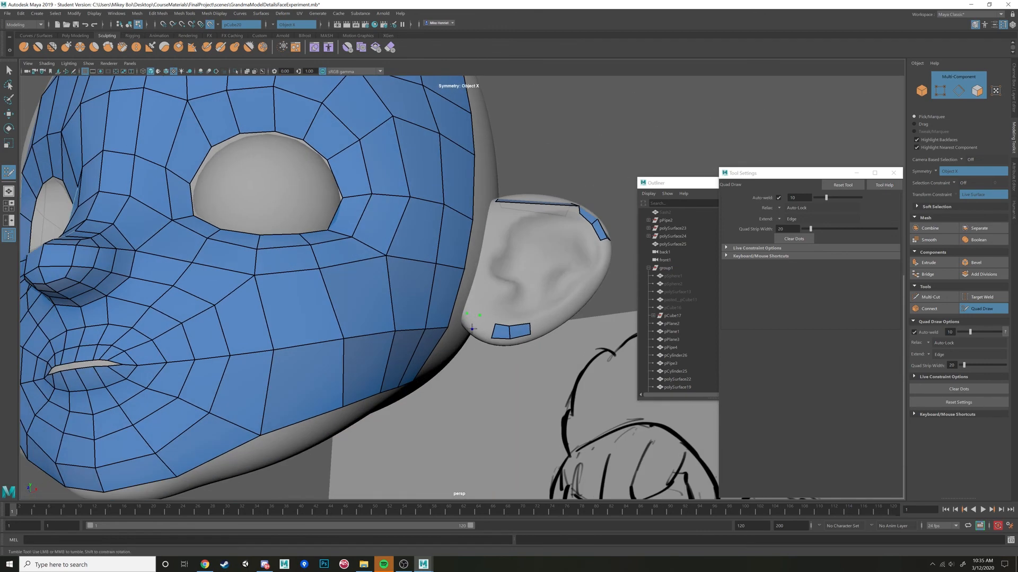
pyautogui.click(472, 329)
pyautogui.keyDown('shift'); pyautogui.click(474, 298); pyautogui.keyUp('shift')
pyautogui.keyDown('alt'); pyautogui.moveTo(473, 299); pyautogui.dragTo(492, 335); pyautogui.keyUp('alt')
pyautogui.keyDown('shift'); pyautogui.click(471, 354); pyautogui.keyUp('shift')
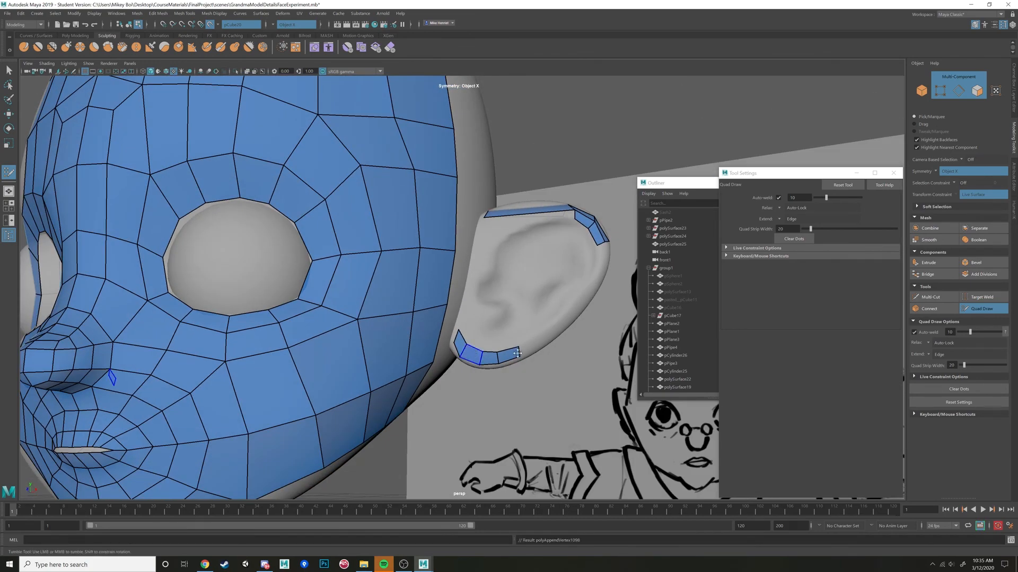
# Extend the quad strip down the ear's back edge and fill a row of quads beneath the front of the upper rim.
pyautogui.keyDown('alt'); pyautogui.moveTo(584, 318); pyautogui.dragTo(555, 319); pyautogui.keyUp('alt')
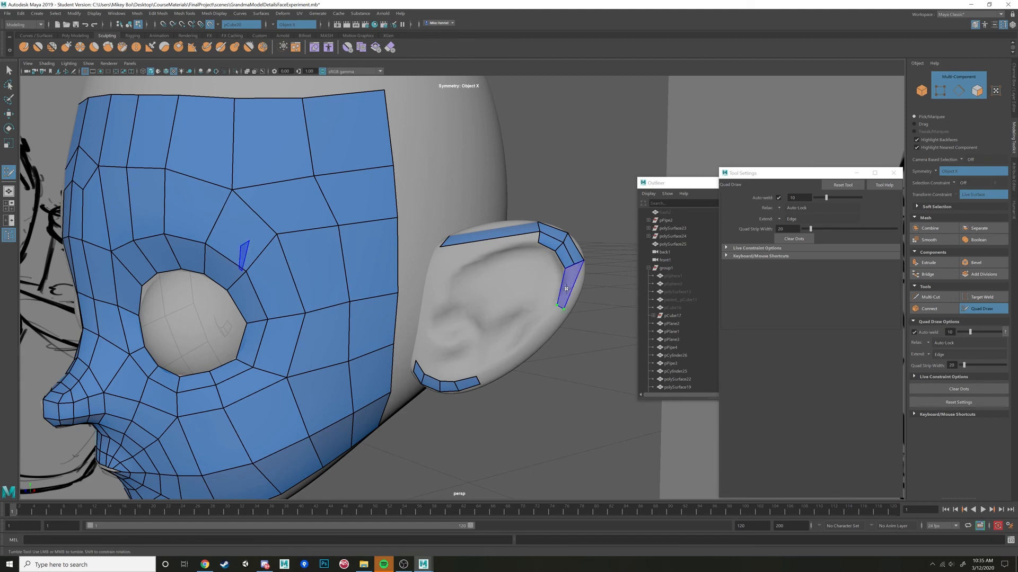
pyautogui.keyDown('alt'); pyautogui.moveTo(558, 305); pyautogui.dragTo(507, 292); pyautogui.keyUp('alt')
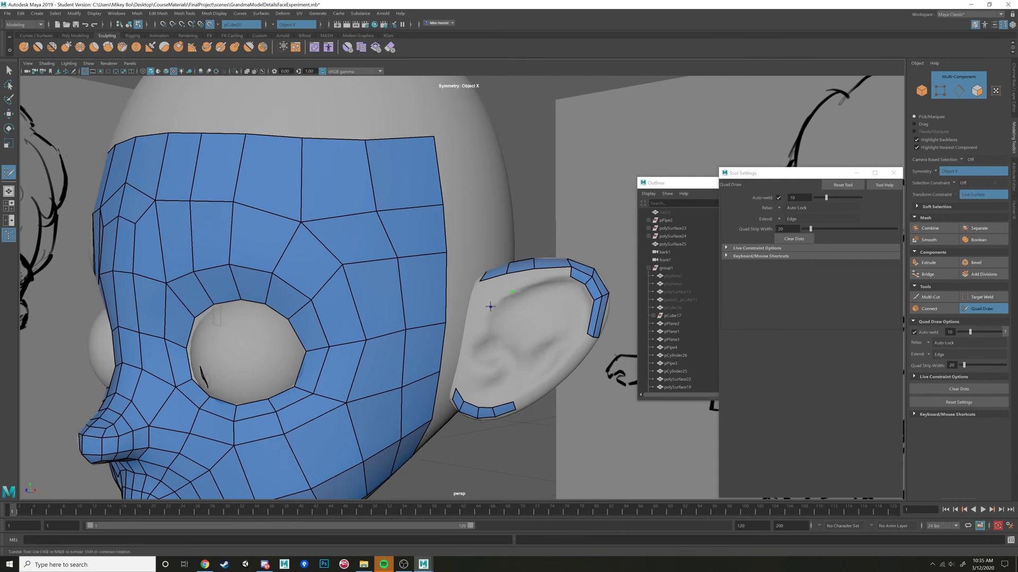
pyautogui.keyDown('shift'); pyautogui.click(493, 302); pyautogui.keyUp('shift')
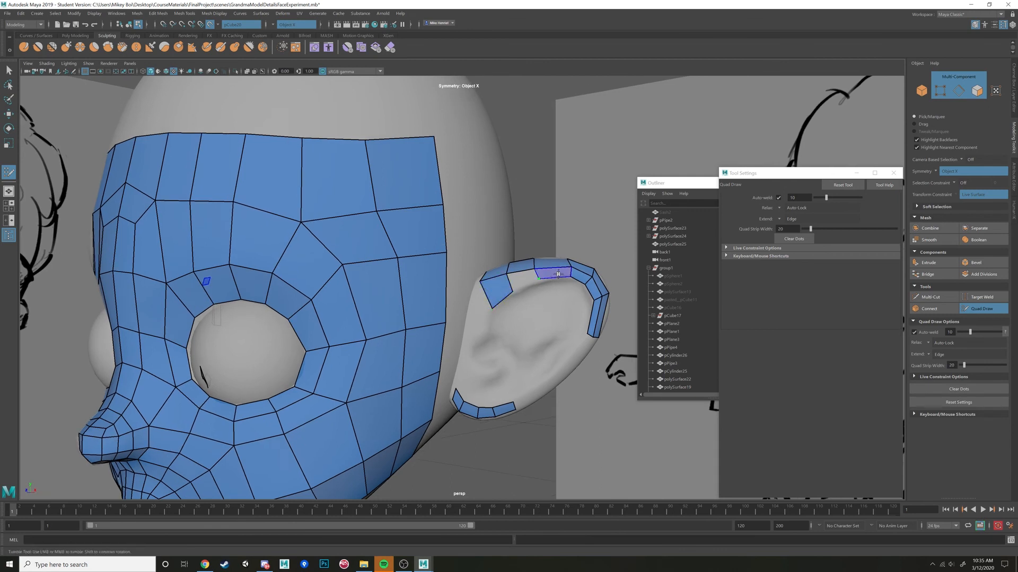
pyautogui.keyDown('shift'); pyautogui.click(525, 281); pyautogui.keyUp('shift')
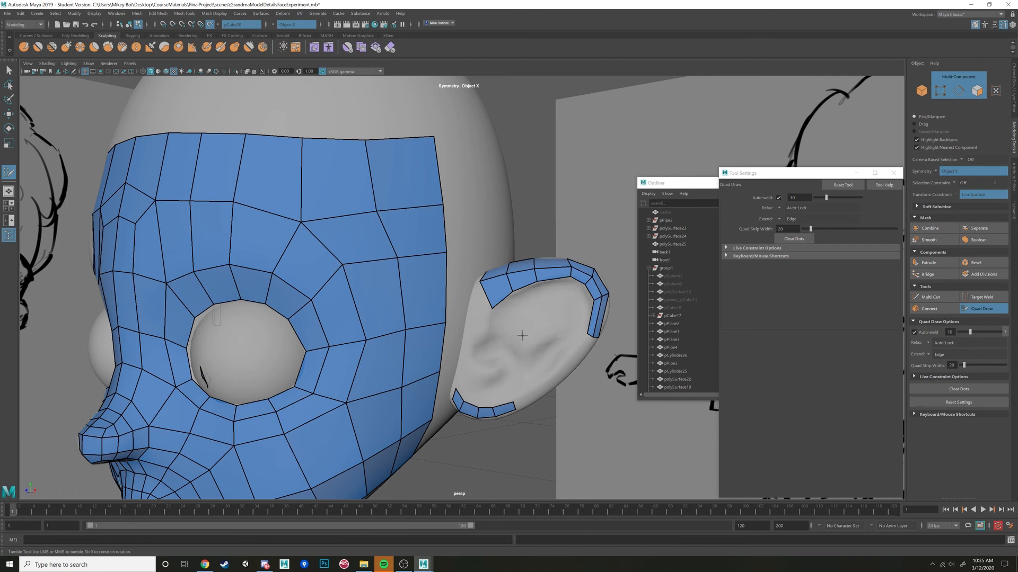
# Place dots inside the ear's upper rim and fill another inner row of quads toward the back corner.
pyautogui.keyDown('shift'); pyautogui.click(575, 299); pyautogui.keyUp('shift')
pyautogui.hotkey('ctrl', 'z')
pyautogui.keyDown('alt'); pyautogui.moveTo(582, 291); pyautogui.dragTo(558, 268); pyautogui.keyUp('alt')
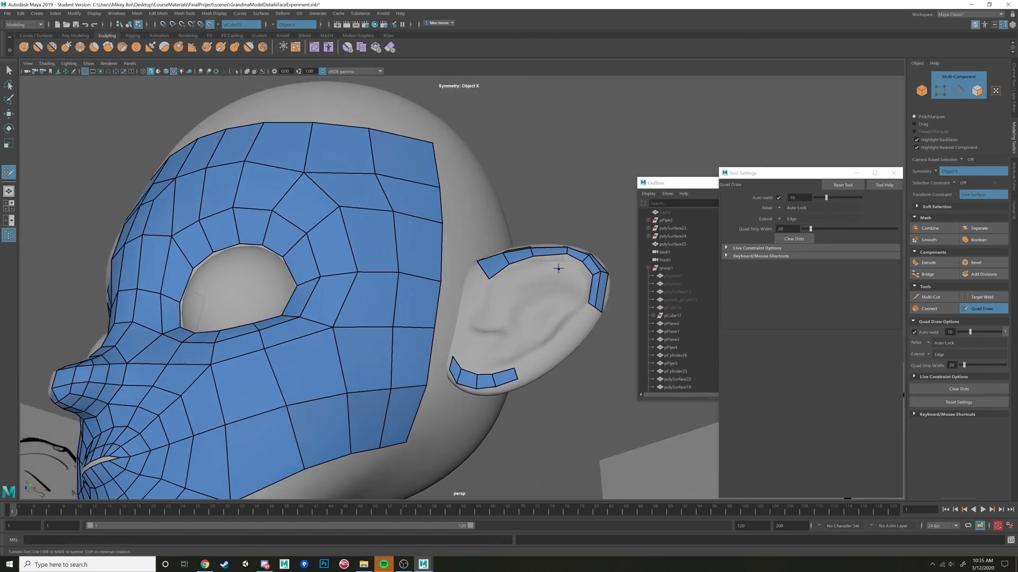
pyautogui.keyDown('shift'); pyautogui.click(500, 276); pyautogui.keyUp('shift')
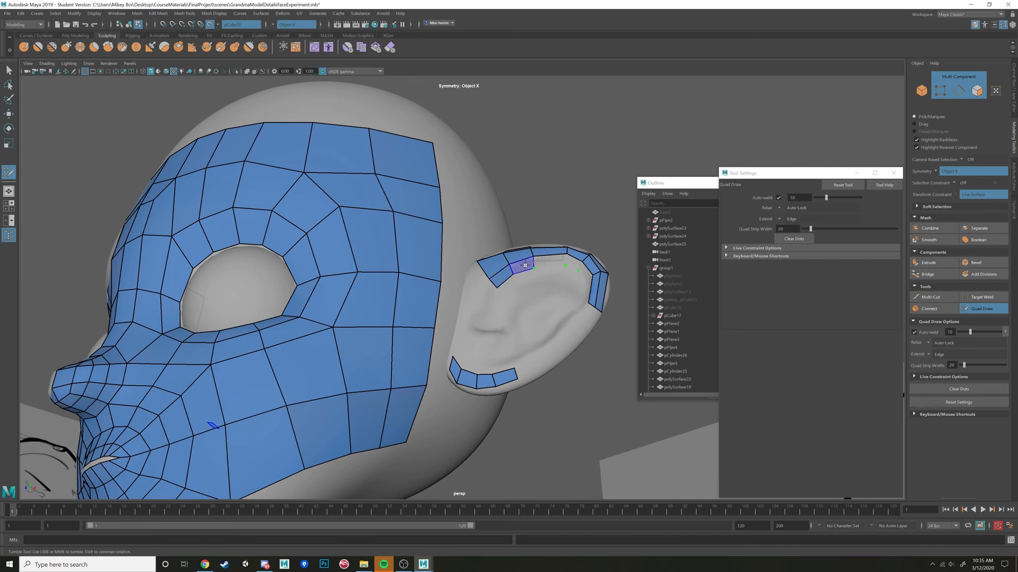
pyautogui.keyDown('shift'); pyautogui.click(522, 265); pyautogui.keyUp('shift')
pyautogui.keyDown('shift'); pyautogui.click(566, 263); pyautogui.keyUp('shift')
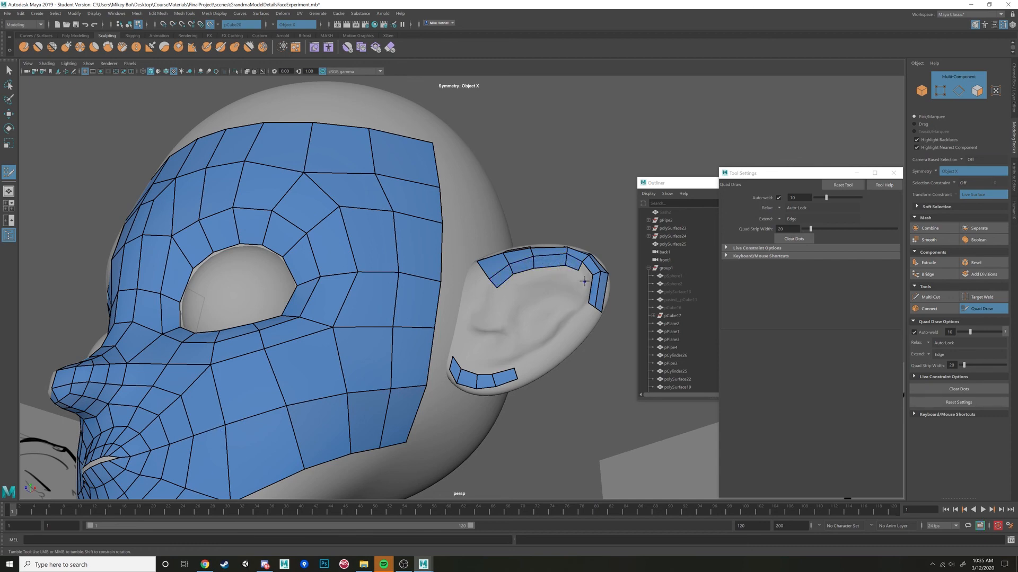
# Continue the quad rows down the ear's back edge and join the outer row to the earlobe strip.
pyautogui.moveTo(581, 314)
pyautogui.keyDown('alt'); pyautogui.mouseDown()
pyautogui.moveTo(582, 328)
pyautogui.moveTo(562, 335)
pyautogui.moveTo(571, 345)
pyautogui.mouseUp(); pyautogui.keyUp('alt')
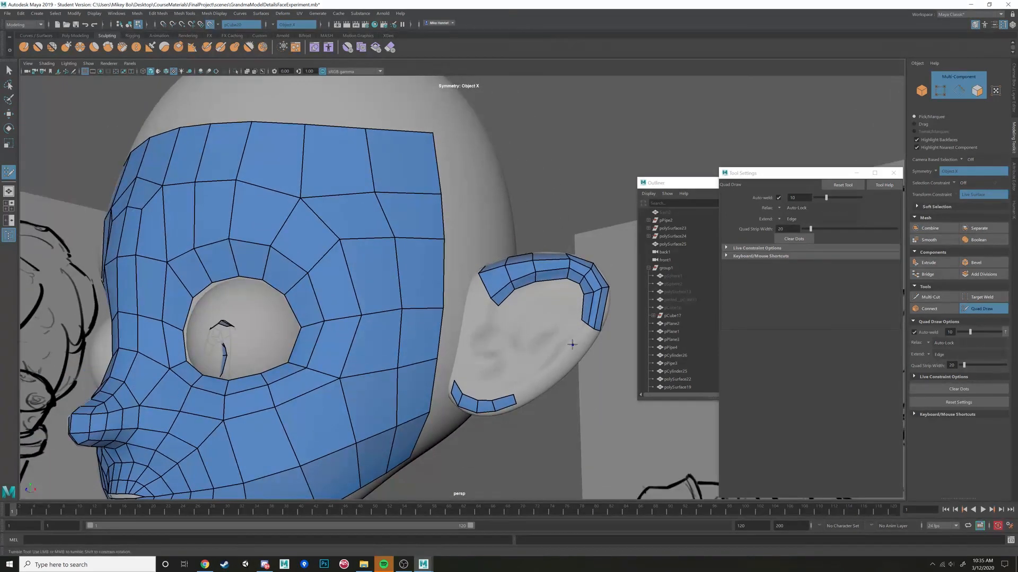
pyautogui.keyDown('shift'); pyautogui.click(575, 357); pyautogui.keyUp('shift')
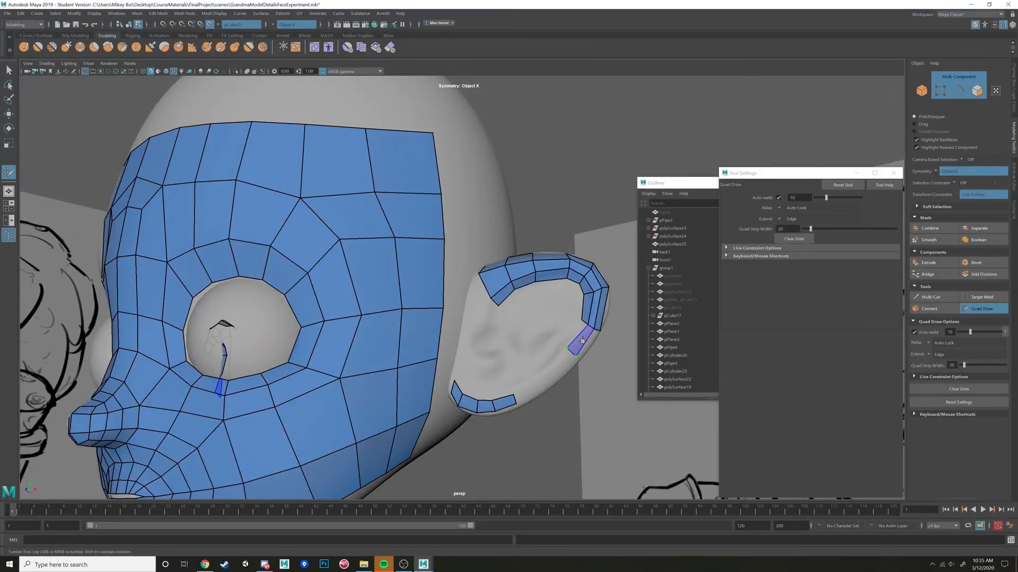
pyautogui.keyDown('shift'); pyautogui.click(540, 385); pyautogui.keyUp('shift')
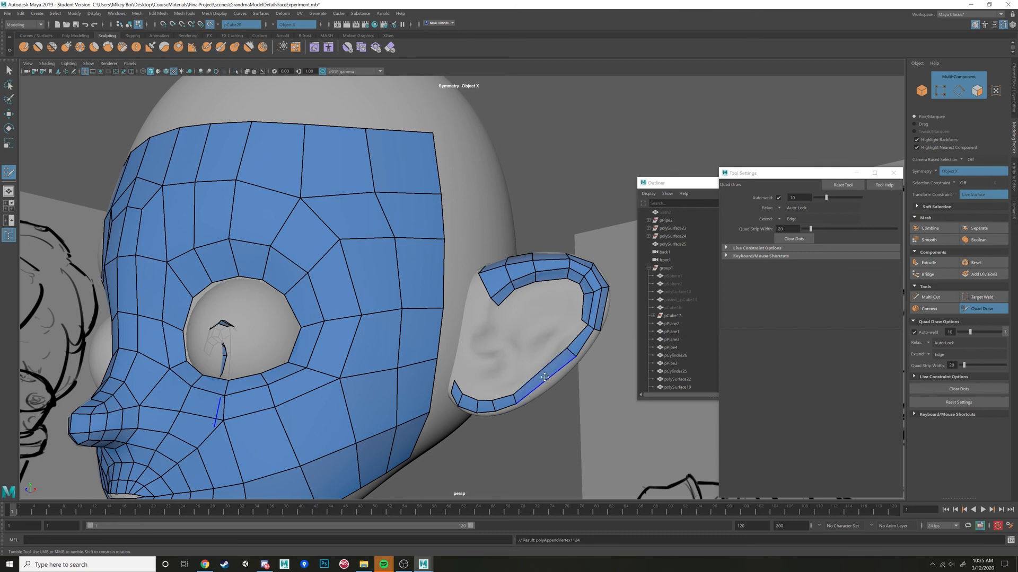
pyautogui.keyDown('alt'); pyautogui.moveTo(540, 383); pyautogui.dragTo(553, 357); pyautogui.keyUp('alt')
pyautogui.keyDown('shift'); pyautogui.click(559, 353); pyautogui.keyUp('shift')
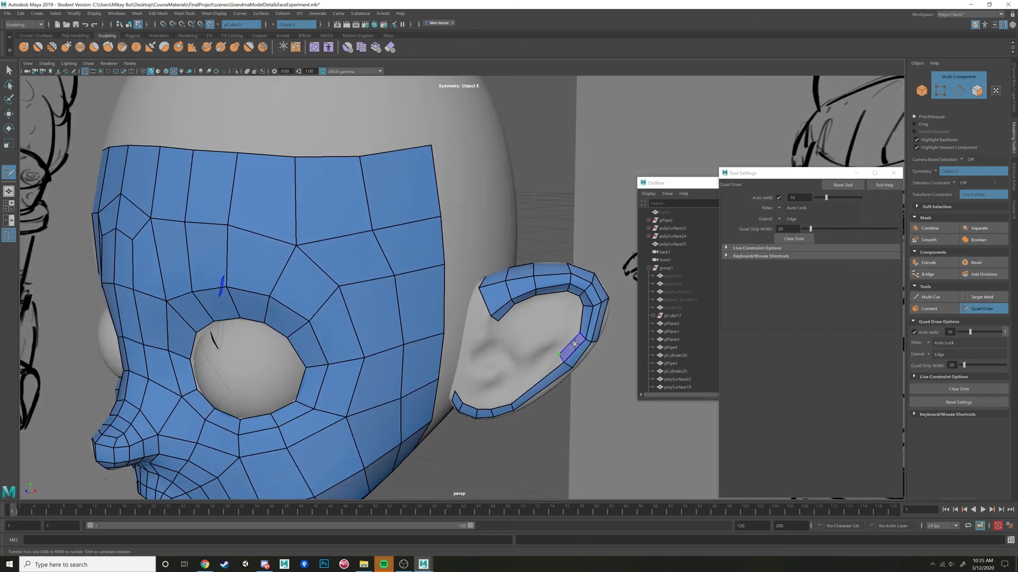
# Fill the inner row of quads along the earlobe and close it against the row on the ear's back edge.
pyautogui.keyDown('shift'); pyautogui.click(463, 395); pyautogui.keyUp('shift')
pyautogui.keyDown('shift'); pyautogui.click(471, 404); pyautogui.keyUp('shift')
pyautogui.keyDown('shift'); pyautogui.click(484, 406); pyautogui.keyUp('shift')
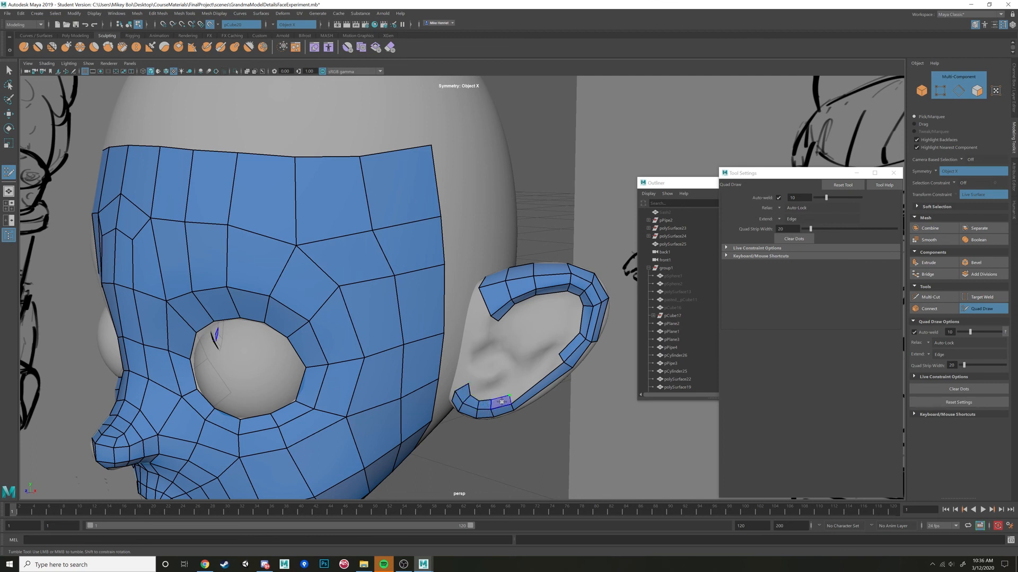
pyautogui.keyDown('shift'); pyautogui.click(501, 402); pyautogui.keyUp('shift')
pyautogui.keyDown('shift'); pyautogui.click(532, 380); pyautogui.keyUp('shift')
# Place dots on the head beside the ear's upper front and fill quads connecting them to the ear rim.
pyautogui.keyDown('alt'); pyautogui.moveTo(532, 380); pyautogui.dragTo(535, 334); pyautogui.keyUp('alt')
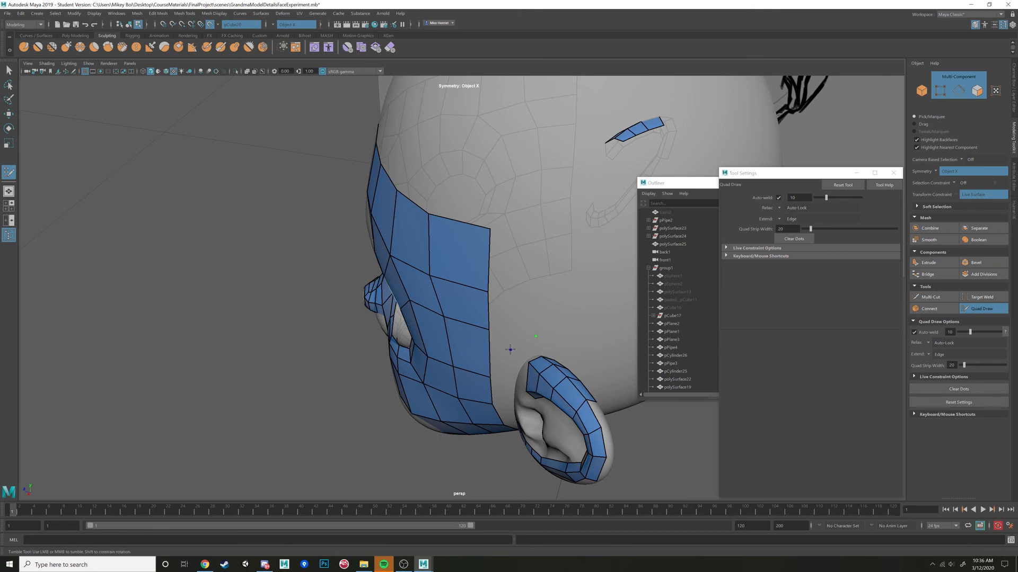
pyautogui.keyDown('alt'); pyautogui.moveTo(510, 350); pyautogui.dragTo(514, 350); pyautogui.keyUp('alt')
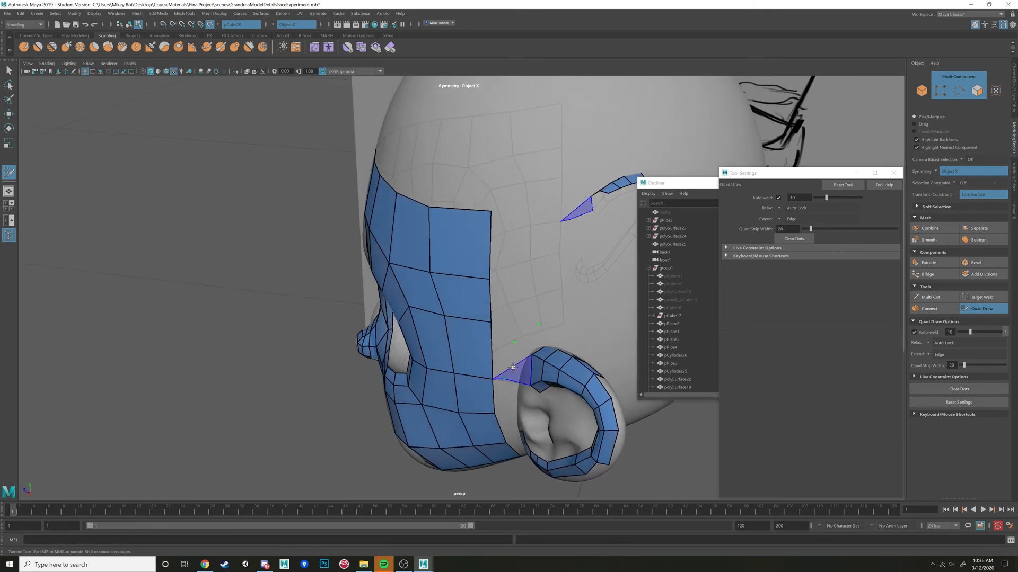
pyautogui.keyDown('shift'); pyautogui.click(520, 364); pyautogui.keyUp('shift')
pyautogui.keyDown('shift'); pyautogui.click(535, 338); pyautogui.keyUp('shift')
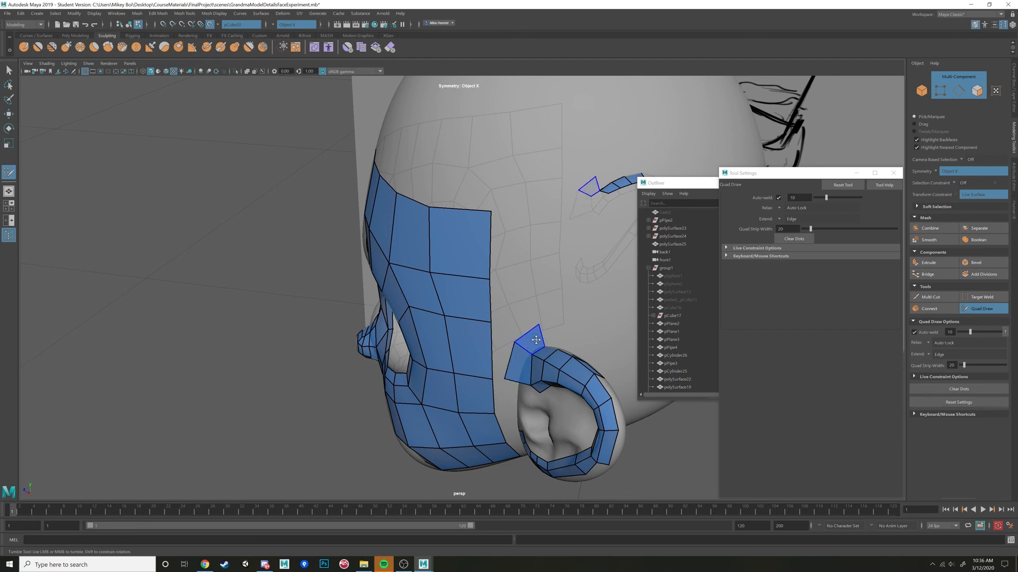
pyautogui.moveTo(536, 340)
pyautogui.keyDown('alt'); pyautogui.mouseDown()
pyautogui.moveTo(530, 333)
pyautogui.moveTo(555, 305)
pyautogui.moveTo(527, 322)
pyautogui.mouseUp(); pyautogui.keyUp('alt')
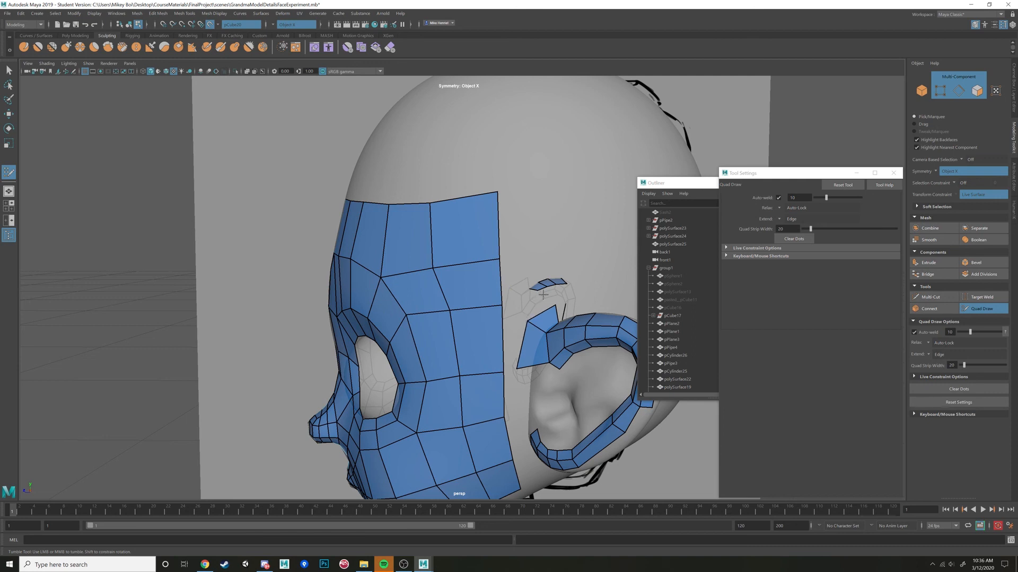
# Place a dot on the temple and fill the quads bridging the face's back edge to the upper ear.
pyautogui.click(547, 255)
pyautogui.keyDown('shift'); pyautogui.click(521, 282); pyautogui.keyUp('shift')
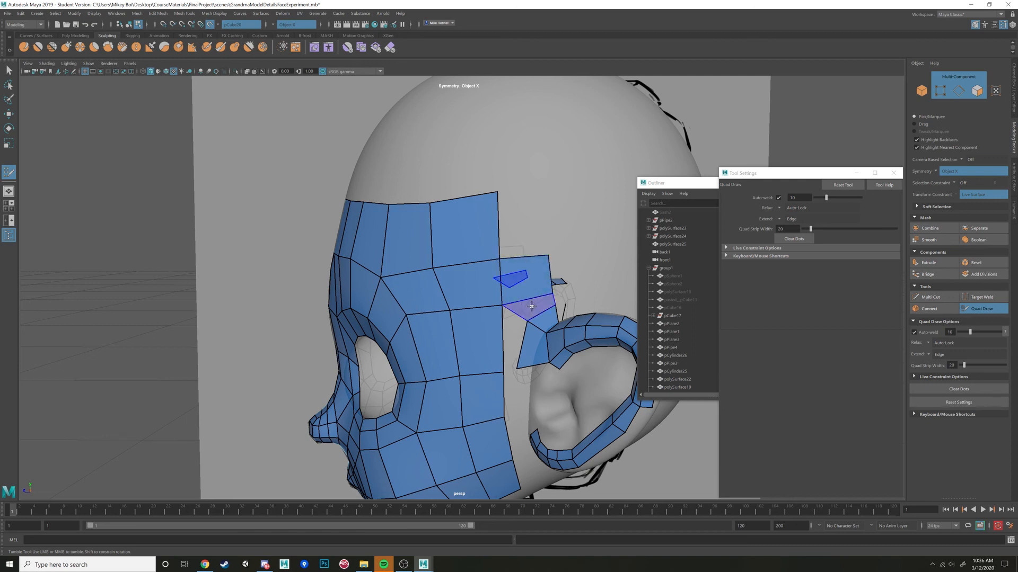
pyautogui.keyDown('shift'); pyautogui.click(532, 307); pyautogui.keyUp('shift')
pyautogui.keyDown('shift'); pyautogui.click(517, 340); pyautogui.keyUp('shift')
# Place dots at the ear's front root and fill the quad there between the face mesh and the inner rim.
pyautogui.keyDown('alt'); pyautogui.moveTo(521, 411); pyautogui.dragTo(520, 384); pyautogui.keyUp('alt')
pyautogui.keyDown('alt'); pyautogui.moveTo(514, 445); pyautogui.dragTo(523, 328, button='middle'); pyautogui.keyUp('alt')
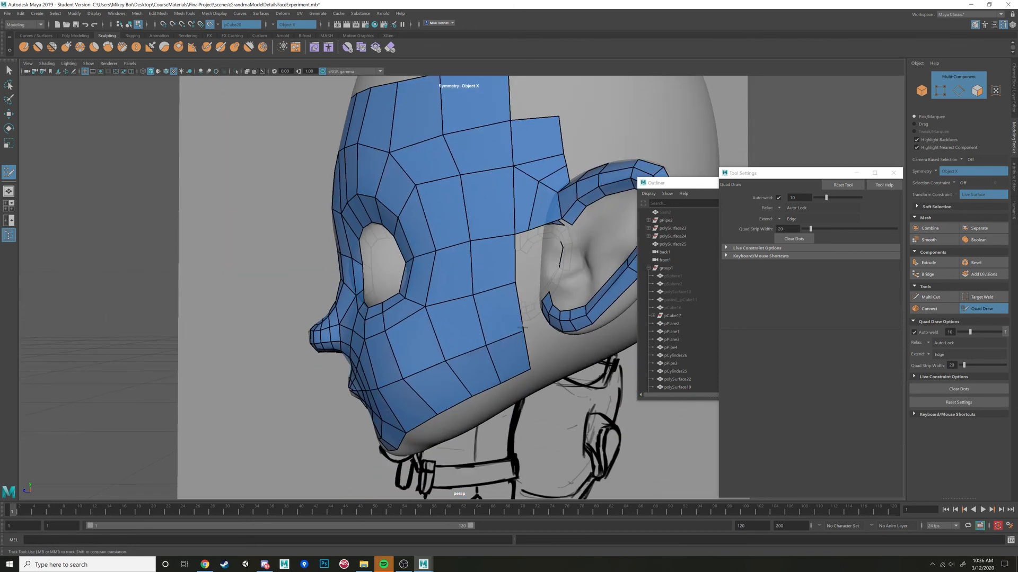
pyautogui.keyDown('alt'); pyautogui.moveTo(522, 327); pyautogui.dragTo(510, 309); pyautogui.keyUp('alt')
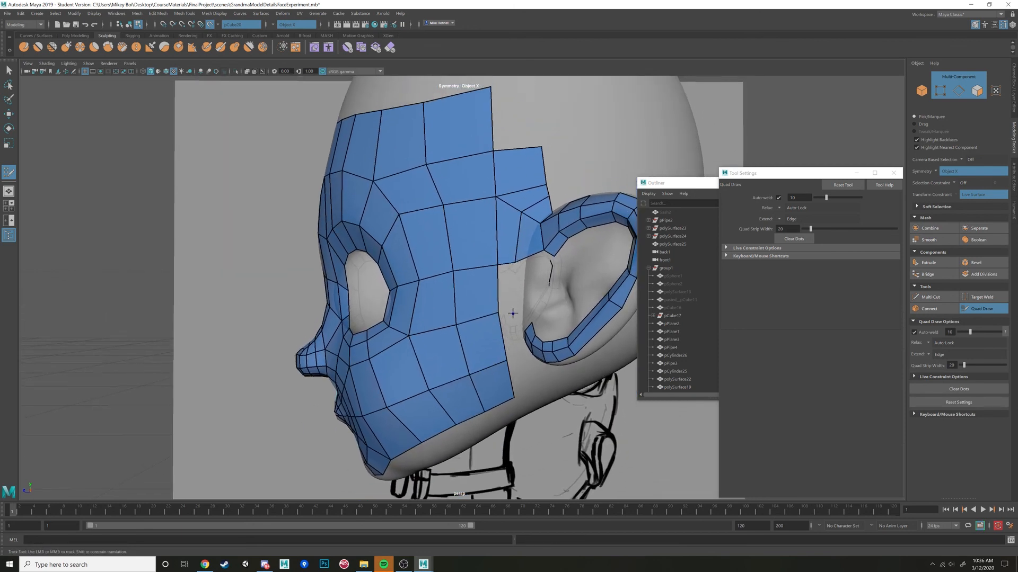
pyautogui.keyDown('alt'); pyautogui.moveTo(530, 321); pyautogui.dragTo(550, 247); pyautogui.keyUp('alt')
pyautogui.keyDown('ctrl'); pyautogui.keyDown('shift'); pyautogui.click(550, 247); pyautogui.keyUp('shift'); pyautogui.keyUp('ctrl')
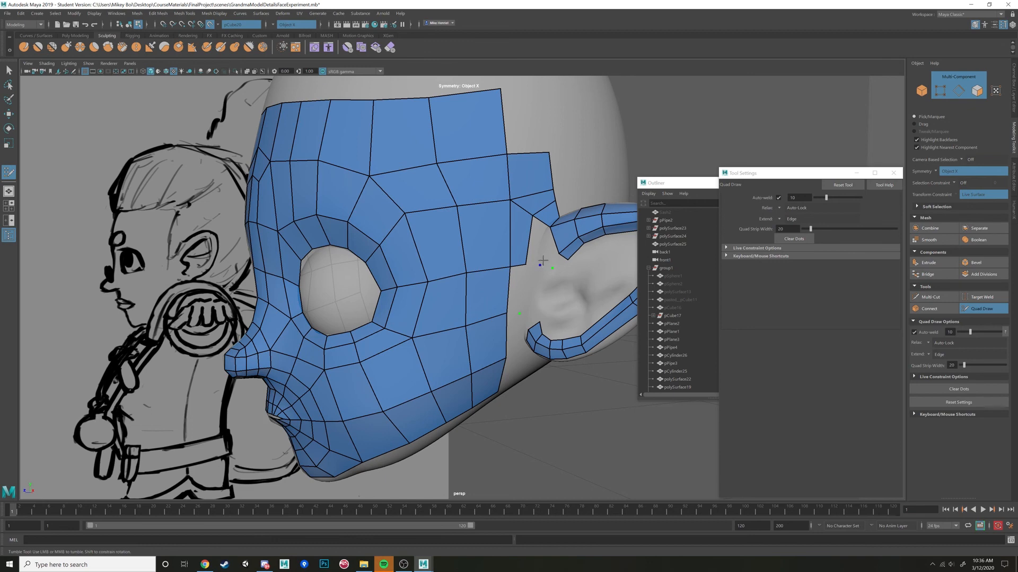
pyautogui.keyDown('alt'); pyautogui.moveTo(551, 274); pyautogui.dragTo(519, 332); pyautogui.keyUp('alt')
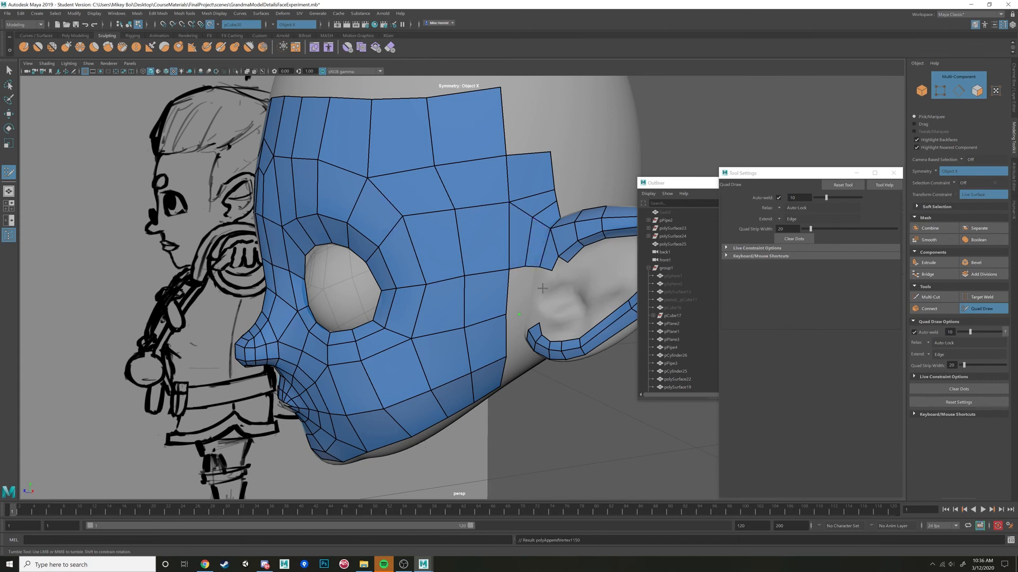
pyautogui.keyDown('alt'); pyautogui.moveTo(540, 245); pyautogui.dragTo(522, 288); pyautogui.keyUp('alt')
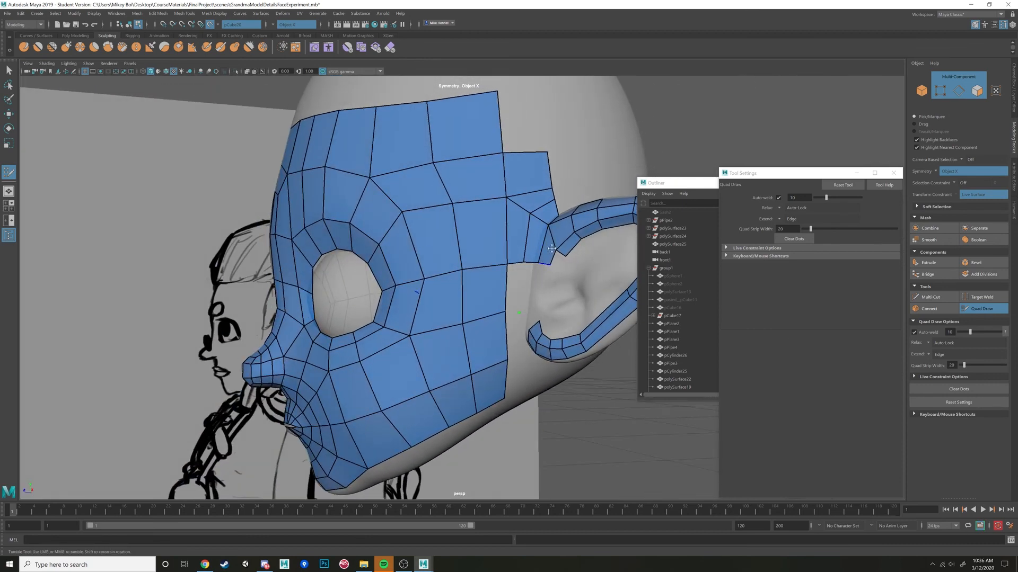
# Fill quads down the ear's front edge, linking the upper rim to the front of the earlobe strip.
pyautogui.keyDown('alt'); pyautogui.moveTo(544, 300); pyautogui.dragTo(550, 303); pyautogui.keyUp('alt')
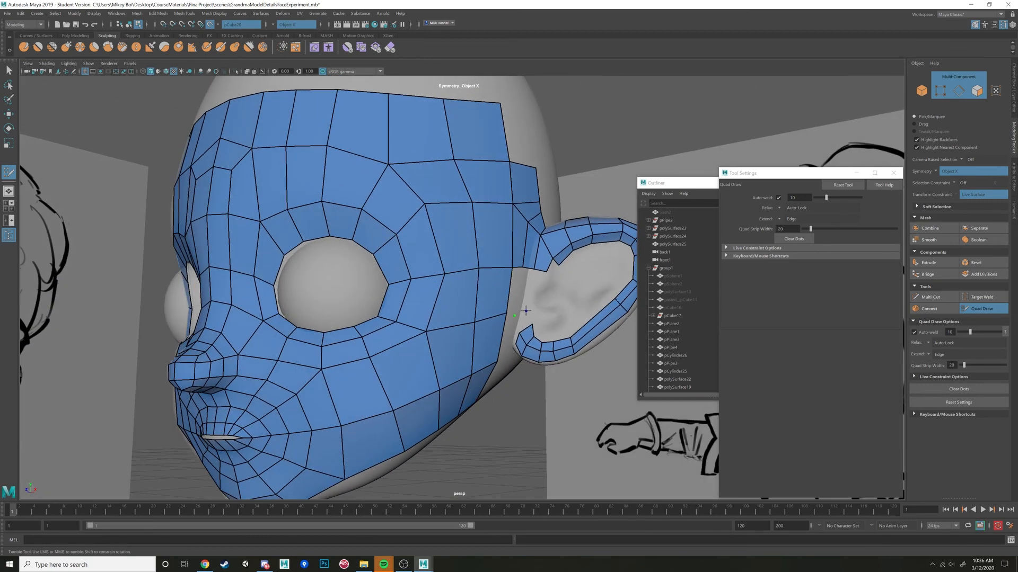
pyautogui.click(534, 307)
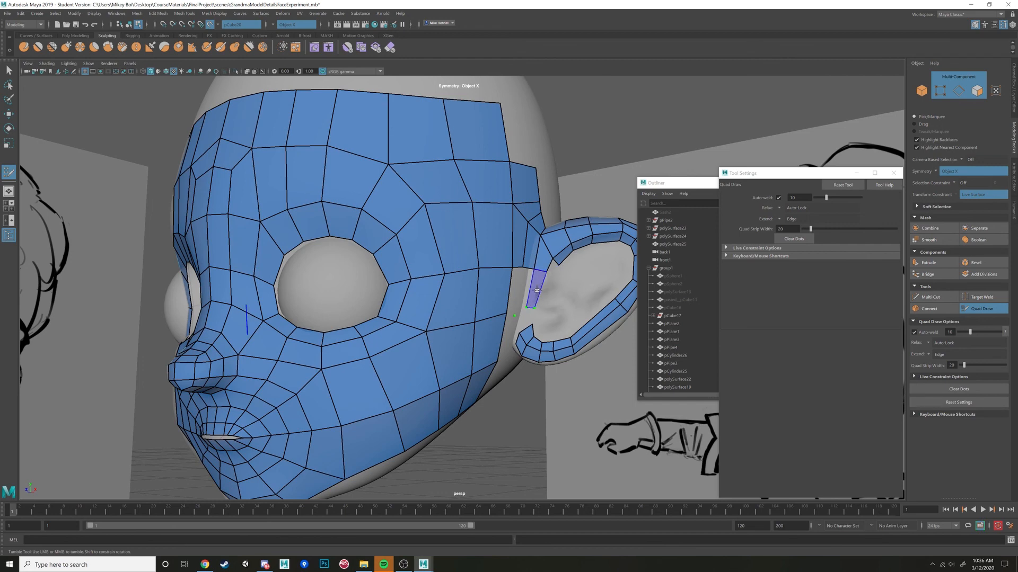
pyautogui.keyDown('shift'); pyautogui.click(534, 291); pyautogui.keyUp('shift')
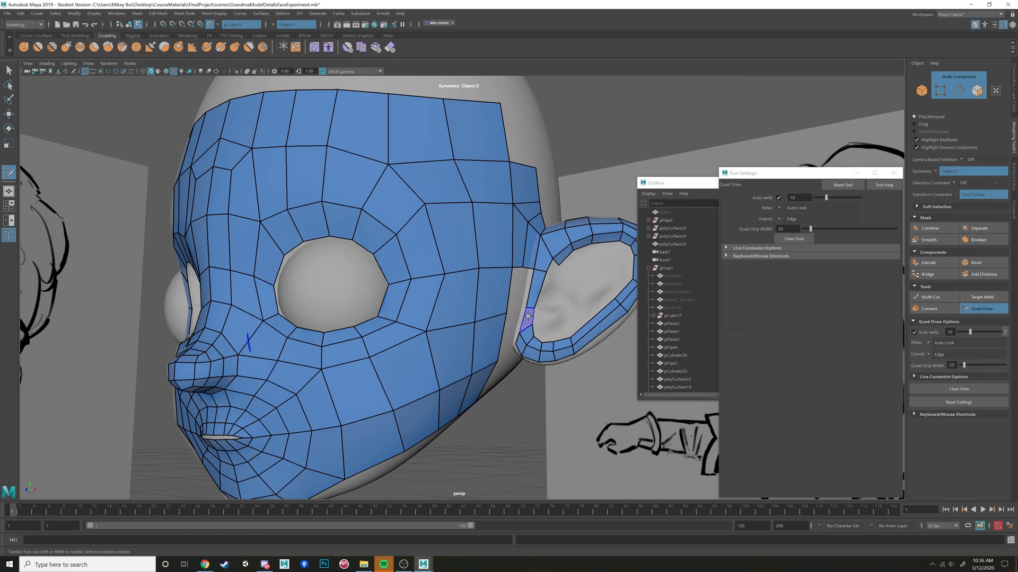
pyautogui.keyDown('alt'); pyautogui.moveTo(528, 317); pyautogui.dragTo(523, 308); pyautogui.keyUp('alt')
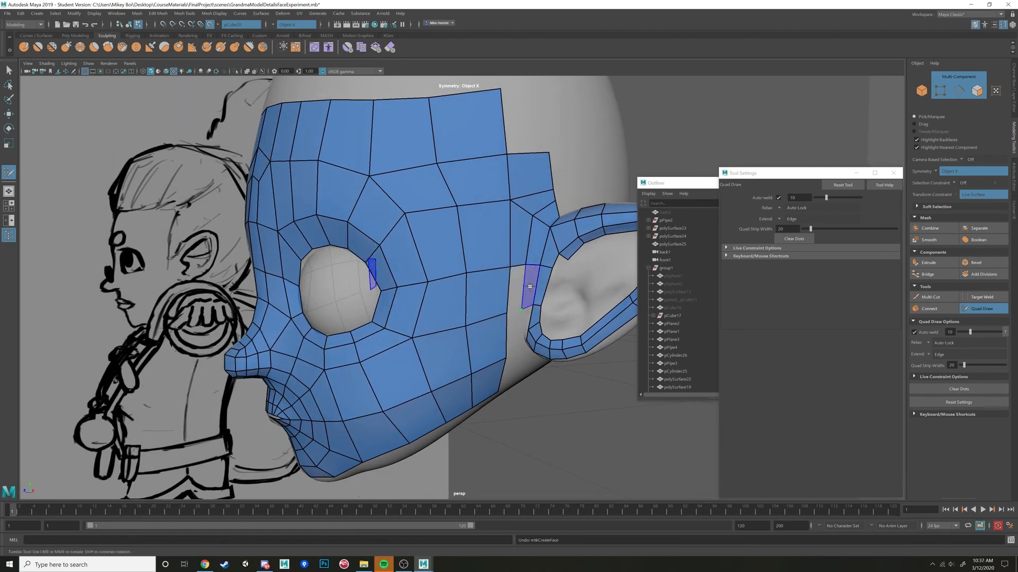
pyautogui.keyDown('alt'); pyautogui.moveTo(514, 286); pyautogui.dragTo(531, 326); pyautogui.keyUp('alt')
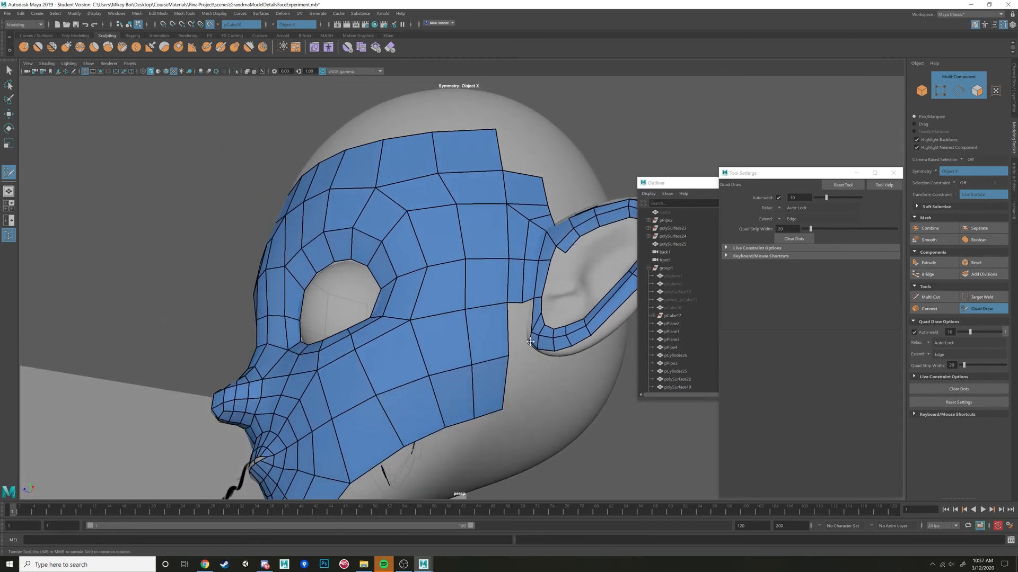
# Close the gap between the cheek's back edge and the front of the earlobe with quads.
pyautogui.keyDown('alt'); pyautogui.moveTo(531, 344); pyautogui.dragTo(527, 314); pyautogui.keyUp('alt')
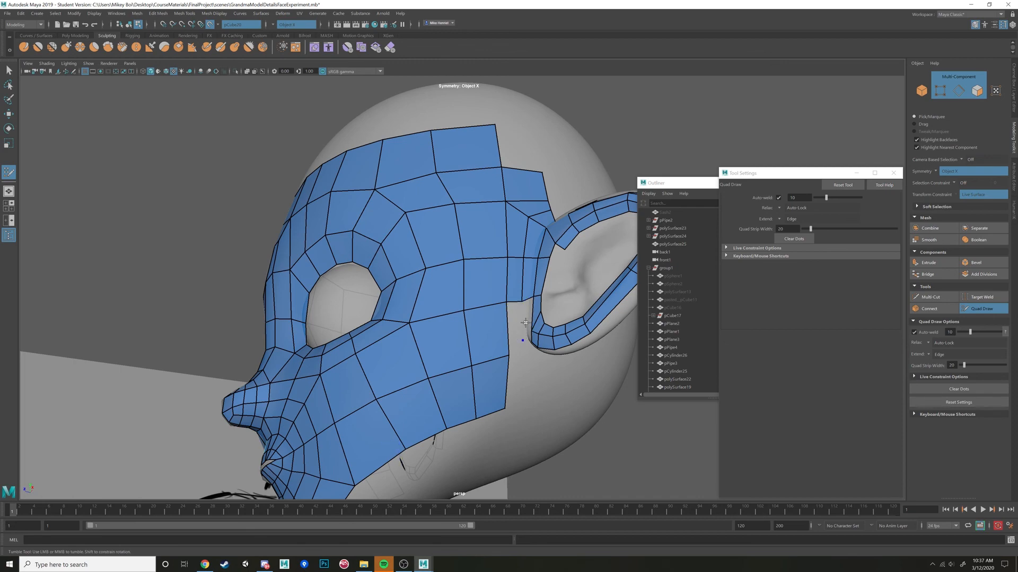
pyautogui.moveTo(526, 323)
pyautogui.keyDown('alt'); pyautogui.mouseDown()
pyautogui.moveTo(536, 337)
pyautogui.moveTo(525, 339)
pyautogui.moveTo(541, 348)
pyautogui.moveTo(530, 305)
pyautogui.moveTo(528, 367)
pyautogui.moveTo(528, 335)
pyautogui.moveTo(529, 345)
pyautogui.mouseUp(); pyautogui.keyUp('alt')
pyautogui.hotkey('ctrl', 'z')
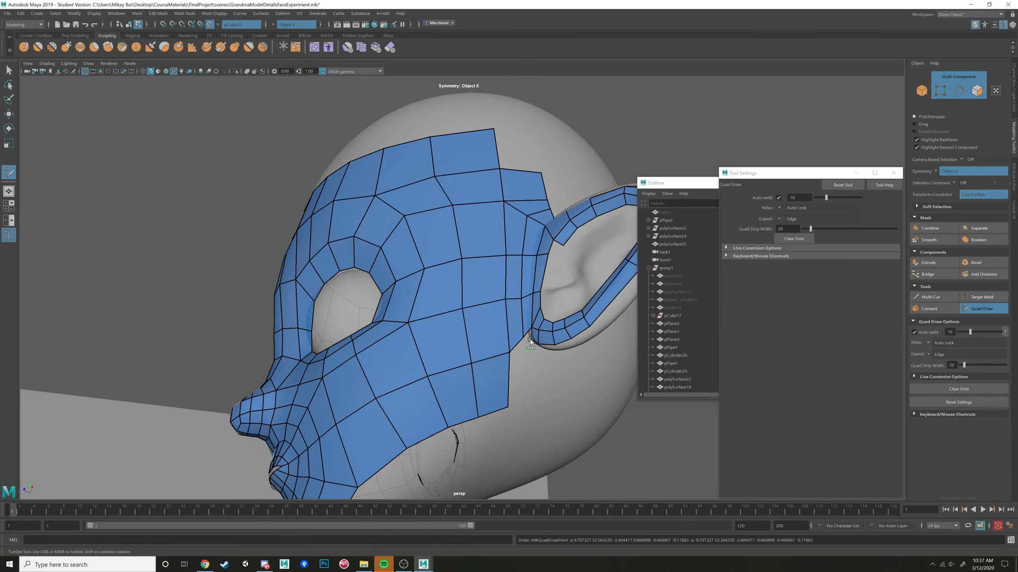
# Add a quad below the earlobe on the jaw's back edge and move its outer vertex closer to the cheek.
pyautogui.moveTo(527, 338)
pyautogui.keyDown('alt'); pyautogui.mouseDown()
pyautogui.moveTo(531, 350)
pyautogui.moveTo(530, 324)
pyautogui.moveTo(526, 365)
pyautogui.mouseUp(); pyautogui.keyUp('alt')
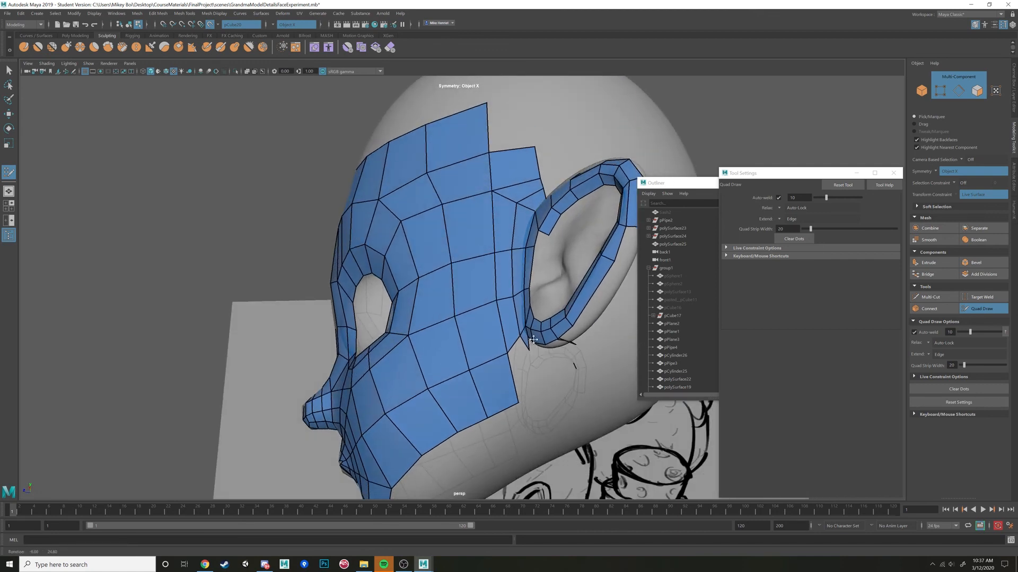
pyautogui.click(543, 377)
pyautogui.keyDown('shift'); pyautogui.click(532, 365); pyautogui.keyUp('shift')
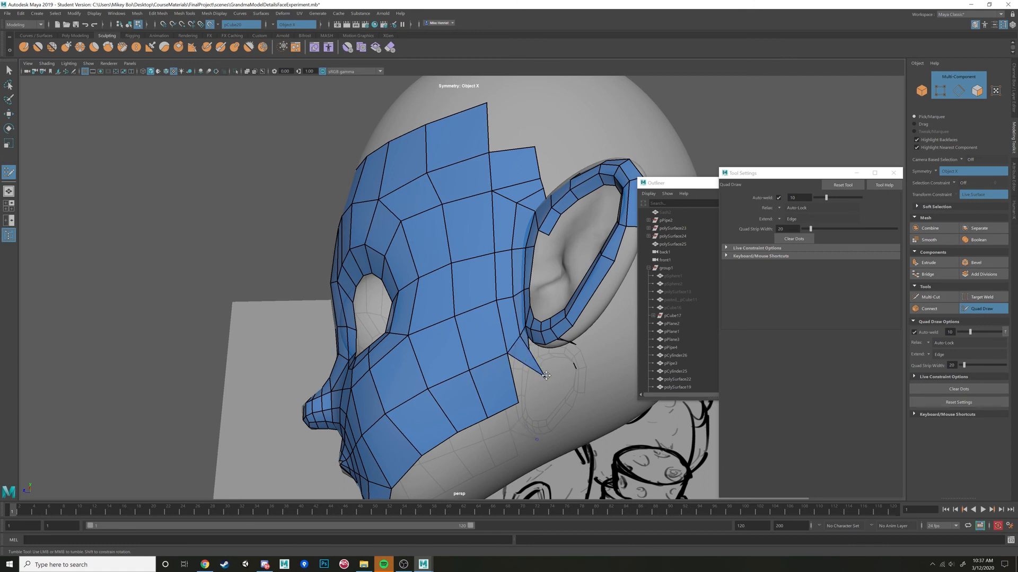
pyautogui.moveTo(546, 375); pyautogui.dragTo(530, 360)
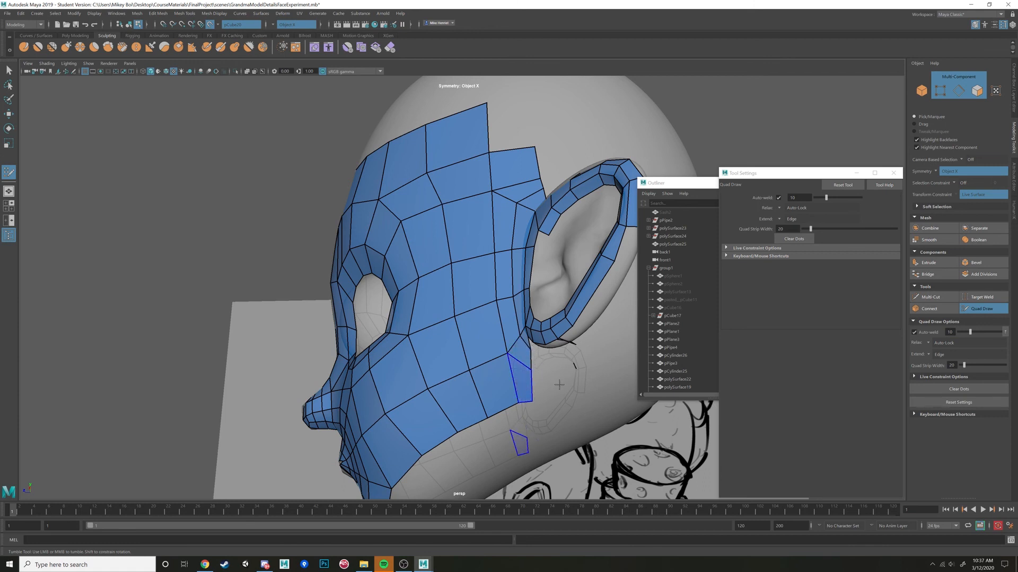
# Place a symmetrical ring of dots on the underside of the head to outline the neck opening.
pyautogui.keyDown('alt'); pyautogui.moveTo(559, 385); pyautogui.dragTo(507, 334); pyautogui.keyUp('alt')
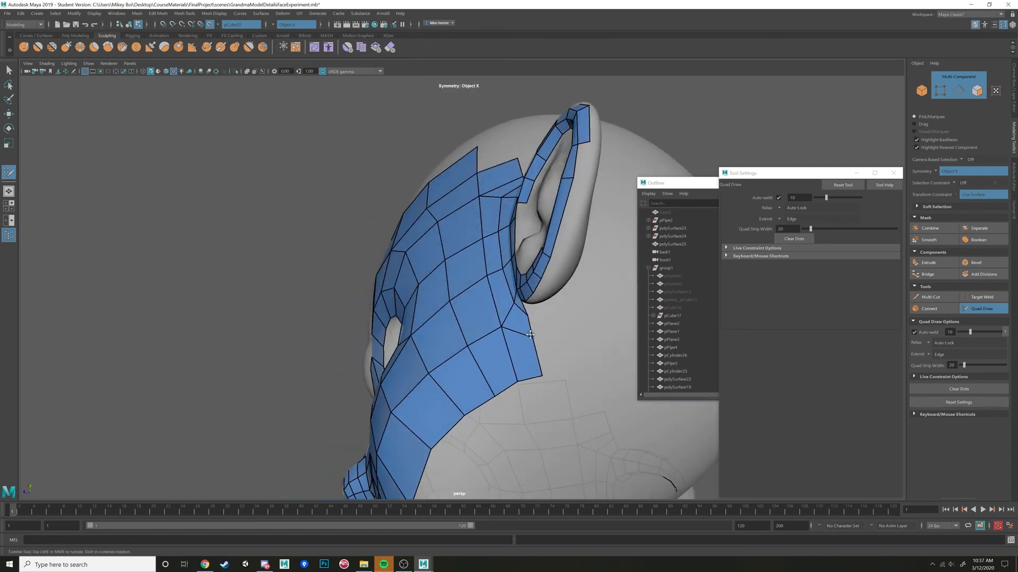
pyautogui.keyDown('alt'); pyautogui.moveTo(573, 301); pyautogui.dragTo(506, 205); pyautogui.keyUp('alt')
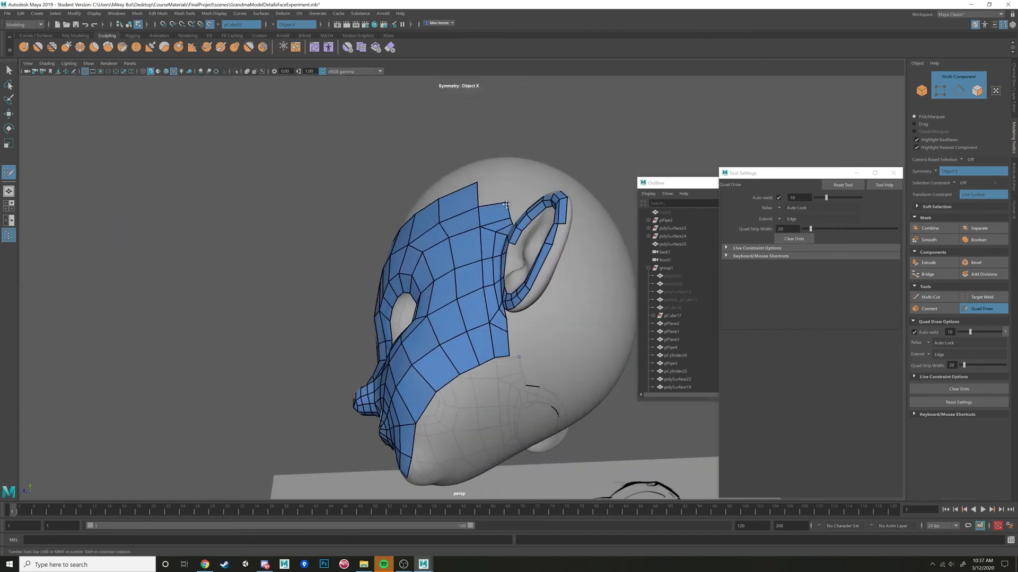
pyautogui.moveTo(584, 350)
pyautogui.keyDown('alt'); pyautogui.mouseDown()
pyautogui.moveTo(493, 388)
pyautogui.moveTo(470, 345)
pyautogui.moveTo(504, 234)
pyautogui.moveTo(486, 318)
pyautogui.moveTo(482, 289)
pyautogui.moveTo(470, 283)
pyautogui.moveTo(533, 286)
pyautogui.moveTo(486, 258)
pyautogui.moveTo(504, 291)
pyautogui.moveTo(477, 318)
pyautogui.moveTo(461, 298)
pyautogui.moveTo(450, 321)
pyautogui.moveTo(453, 349)
pyautogui.moveTo(456, 297)
pyautogui.moveTo(463, 382)
pyautogui.moveTo(482, 390)
pyautogui.moveTo(480, 360)
pyautogui.moveTo(482, 390)
pyautogui.mouseUp(); pyautogui.keyUp('alt')
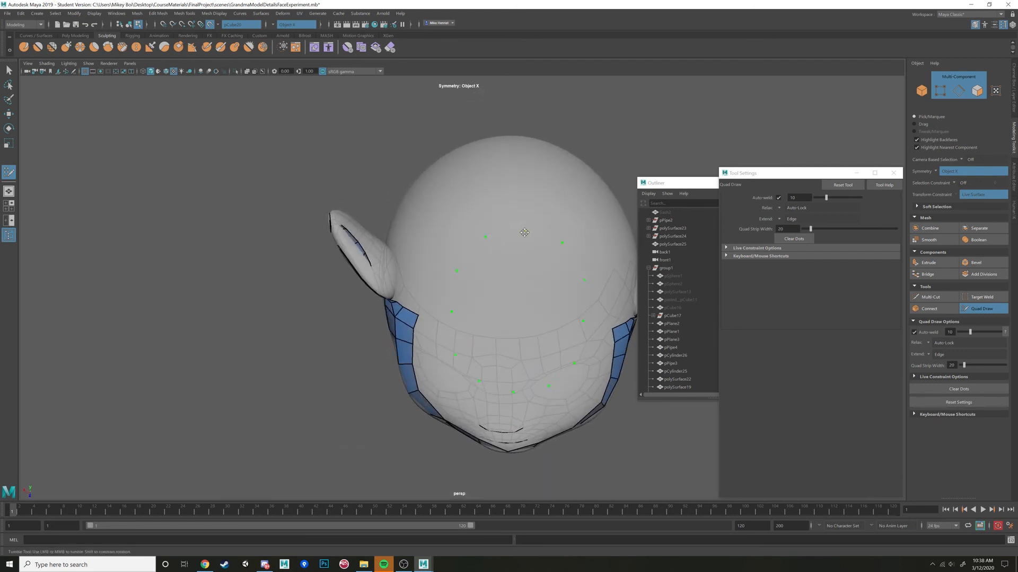
pyautogui.moveTo(510, 276)
pyautogui.keyDown('alt'); pyautogui.mouseDown()
pyautogui.moveTo(551, 318)
pyautogui.moveTo(533, 328)
pyautogui.moveTo(546, 325)
pyautogui.moveTo(583, 414)
pyautogui.mouseUp(); pyautogui.keyUp('alt')
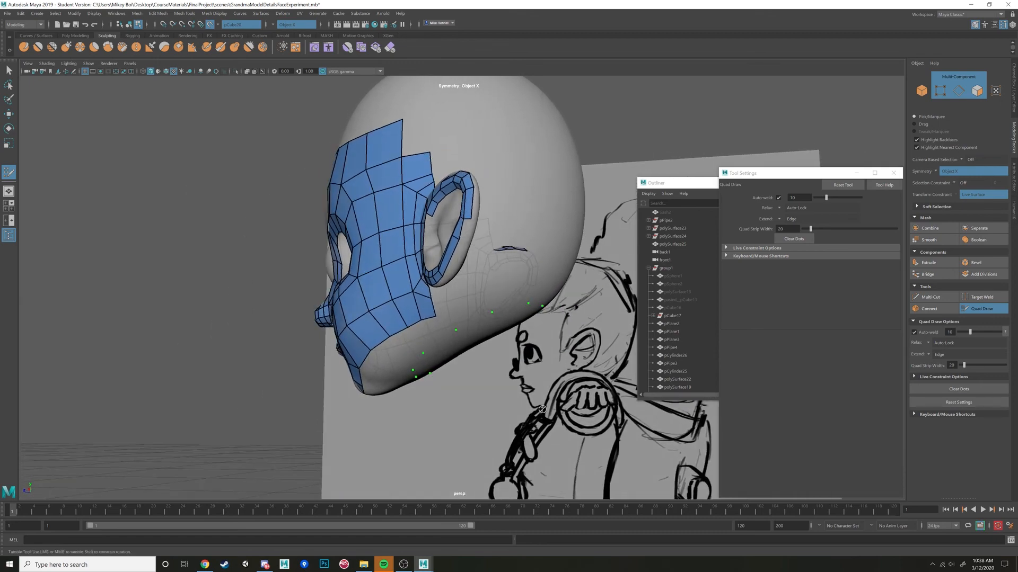
pyautogui.keyDown('alt'); pyautogui.moveTo(537, 376); pyautogui.dragTo(486, 348); pyautogui.keyUp('alt')
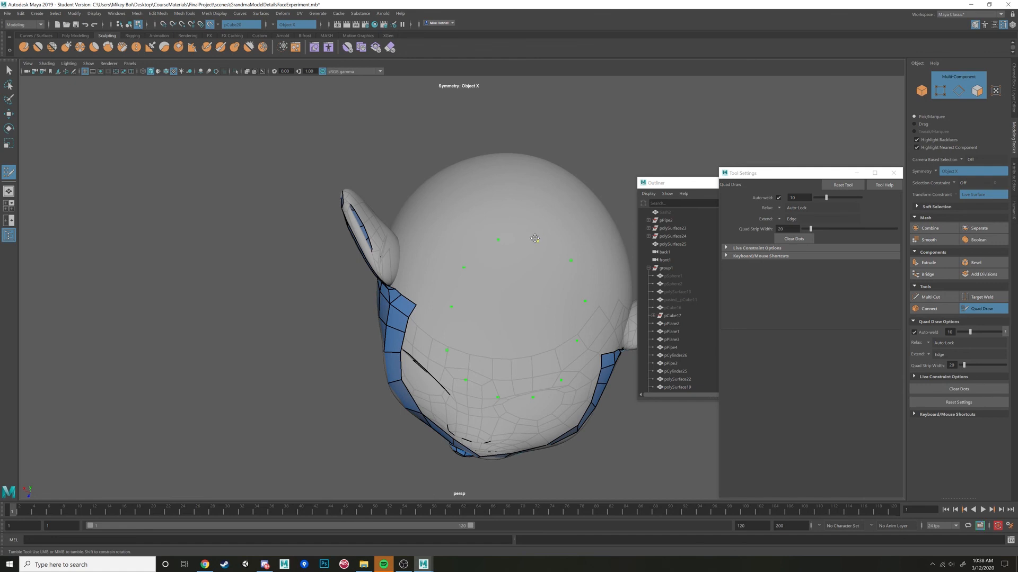
# Place a second, outer ring of symmetrical dots around the existing neck outline on the underside of the head.
pyautogui.click(547, 219)
pyautogui.click(496, 216)
pyautogui.click(447, 253)
pyautogui.moveTo(443, 379)
pyautogui.keyDown('alt'); pyautogui.mouseDown()
pyautogui.moveTo(451, 396)
pyautogui.moveTo(457, 388)
pyautogui.mouseUp(); pyautogui.keyUp('alt')
# Fill the space between the two dot rings with symmetrical quads to form a closed, one-quad-wide neck ring.
pyautogui.keyDown('shift'); pyautogui.click(493, 395); pyautogui.keyUp('shift')
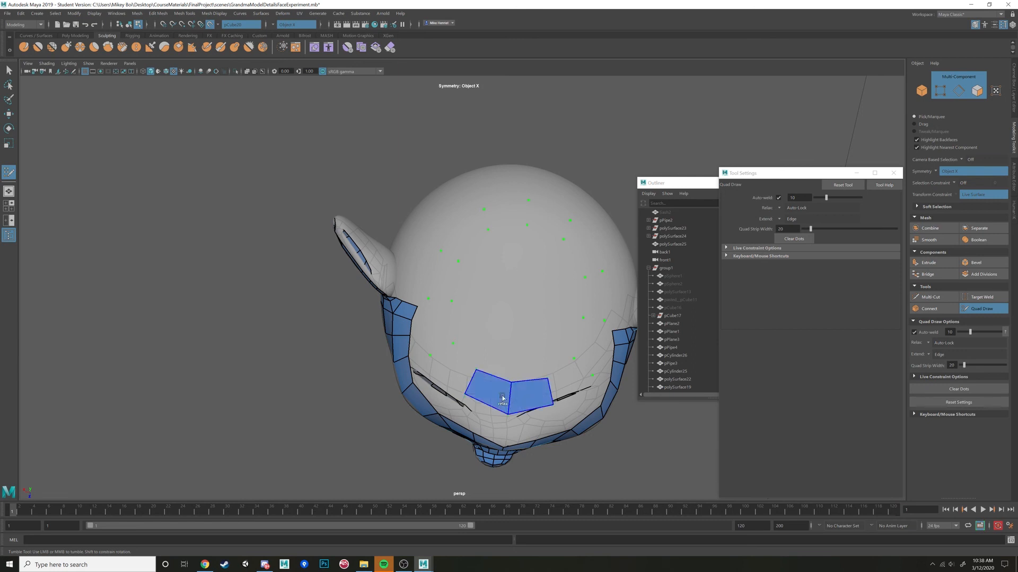
pyautogui.keyDown('shift'); pyautogui.click(453, 371); pyautogui.keyUp('shift')
pyautogui.keyDown('shift'); pyautogui.click(437, 321); pyautogui.keyUp('shift')
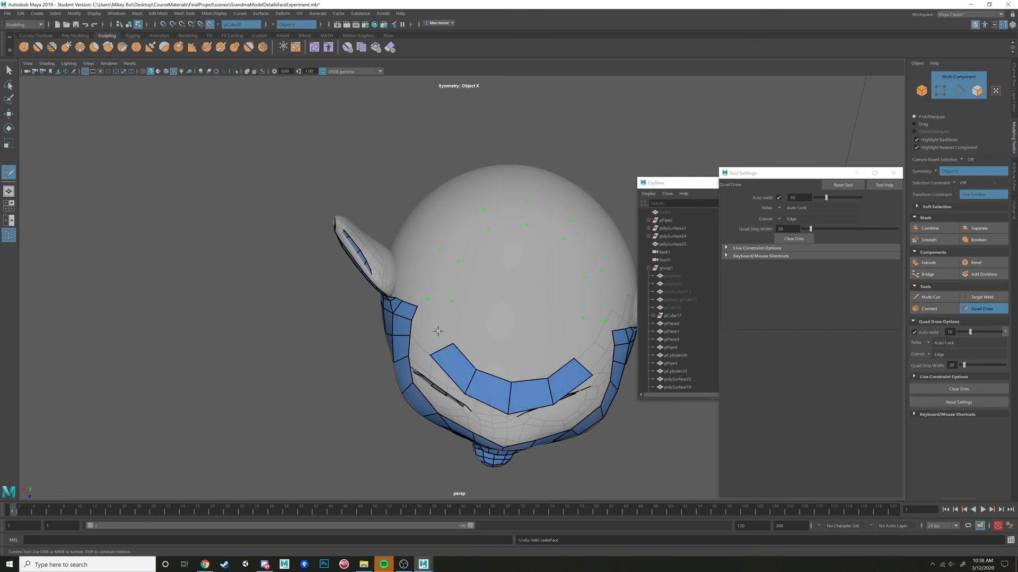
pyautogui.keyDown('shift'); pyautogui.click(441, 321); pyautogui.keyUp('shift')
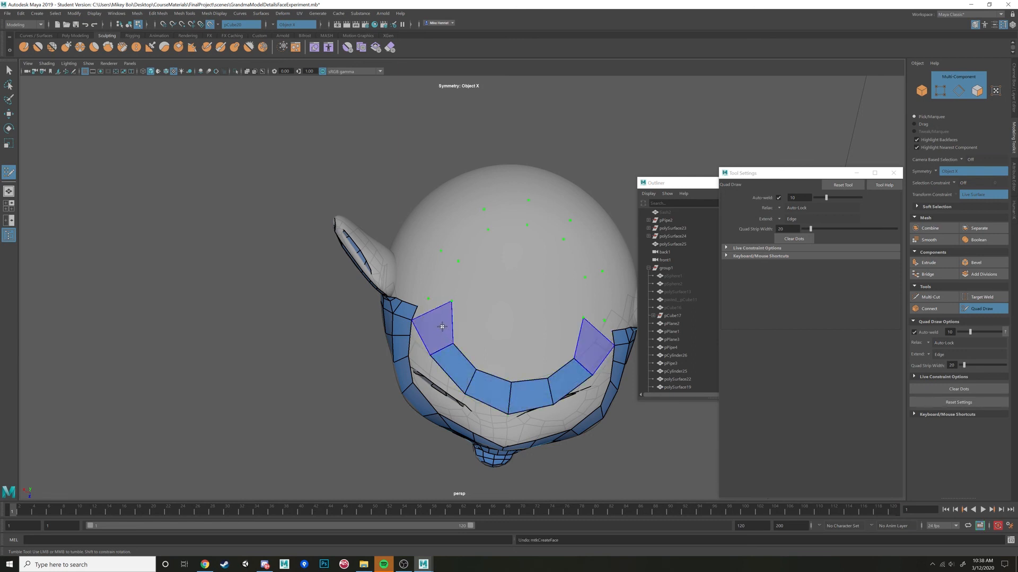
pyautogui.keyDown('shift'); pyautogui.click(443, 275); pyautogui.keyUp('shift')
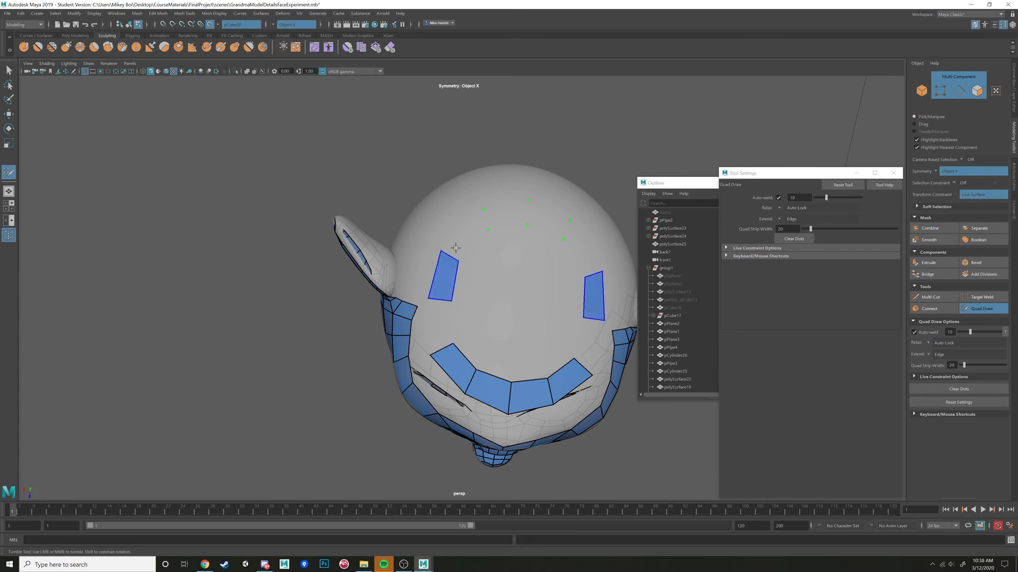
pyautogui.keyDown('shift'); pyautogui.click(471, 230); pyautogui.keyUp('shift')
pyautogui.keyDown('shift'); pyautogui.click(509, 211); pyautogui.keyUp('shift')
pyautogui.moveTo(436, 300)
pyautogui.mouseDown()
pyautogui.moveTo(436, 316)
pyautogui.moveTo(438, 306)
pyautogui.mouseUp()
pyautogui.keyDown('shift'); pyautogui.click(436, 335); pyautogui.keyUp('shift')
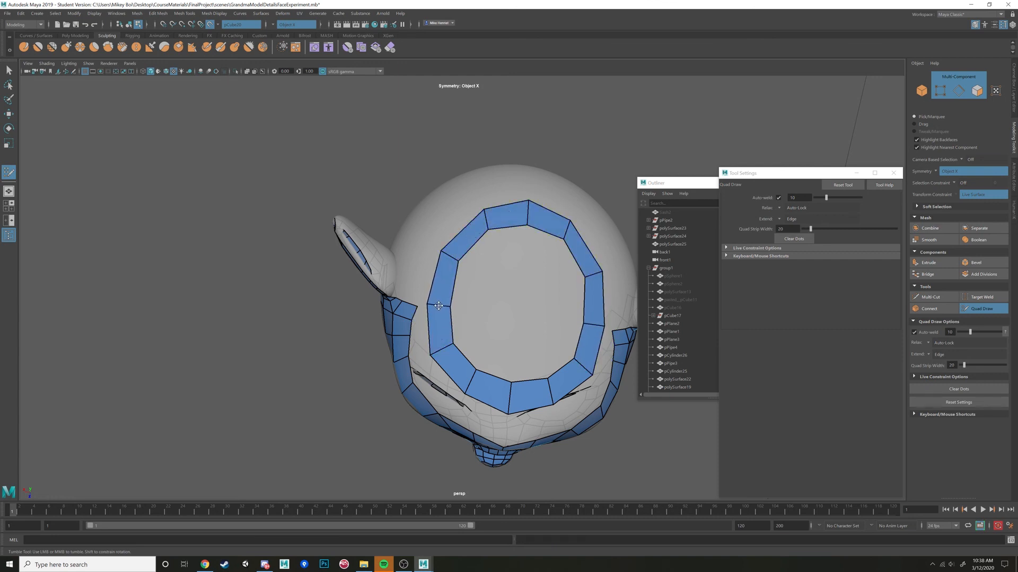
pyautogui.keyDown('alt'); pyautogui.moveTo(487, 215); pyautogui.dragTo(552, 285); pyautogui.keyUp('alt')
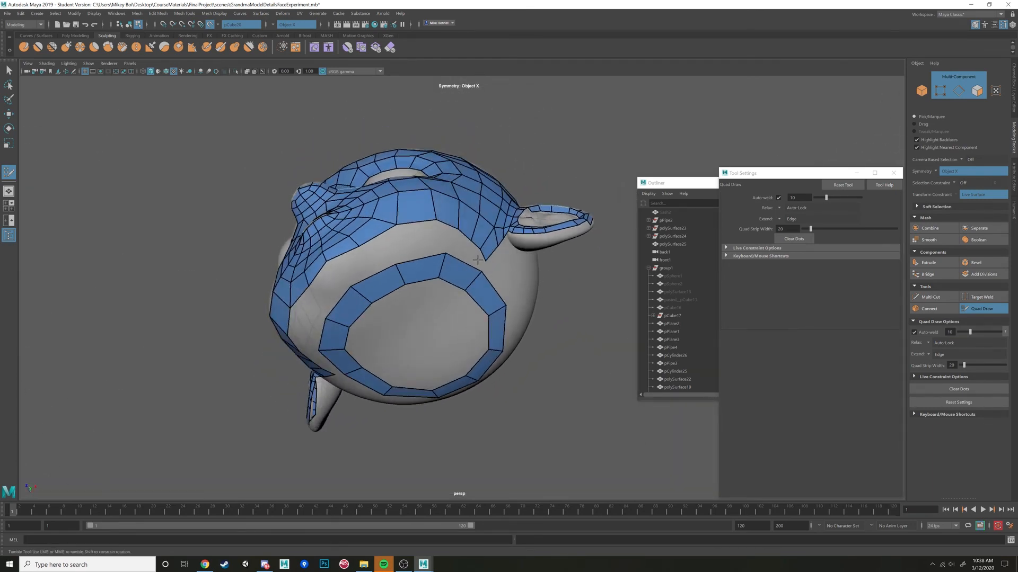
pyautogui.keyDown('alt'); pyautogui.moveTo(476, 259); pyautogui.dragTo(466, 262); pyautogui.keyUp('alt')
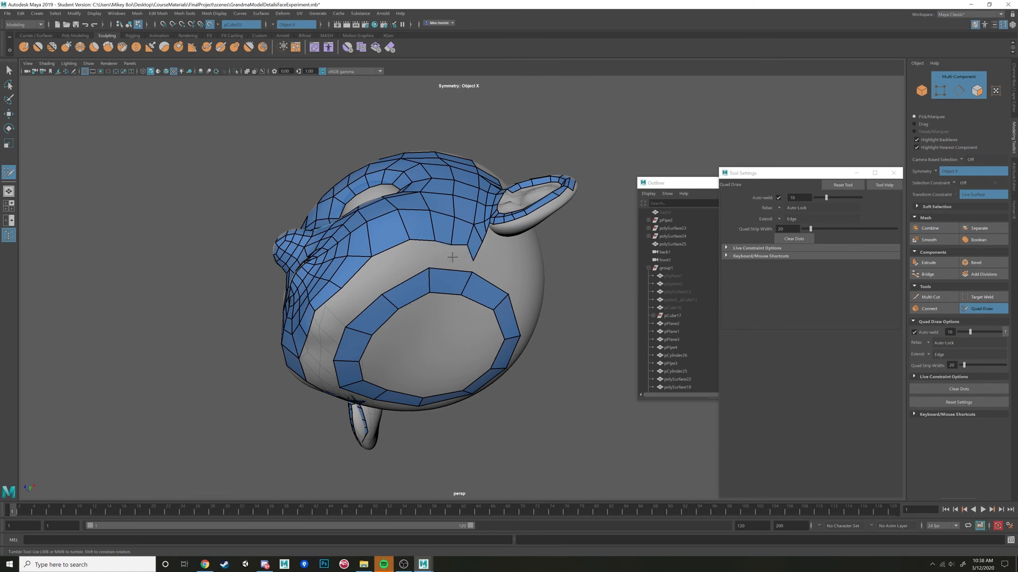
pyautogui.keyDown('alt'); pyautogui.moveTo(452, 257); pyautogui.dragTo(554, 267); pyautogui.keyUp('alt')
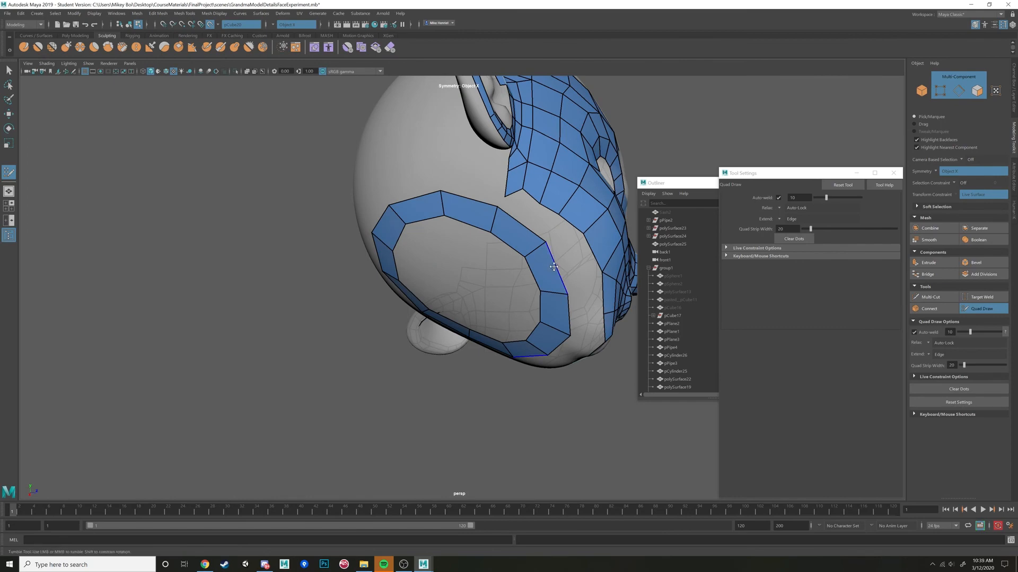
pyautogui.keyDown('alt'); pyautogui.moveTo(554, 267); pyautogui.dragTo(498, 273); pyautogui.keyUp('alt')
pyautogui.keyDown('alt'); pyautogui.moveTo(511, 271); pyautogui.dragTo(526, 310, button='middle'); pyautogui.keyUp('alt')
pyautogui.moveTo(527, 310)
pyautogui.keyDown('alt'); pyautogui.mouseDown()
pyautogui.moveTo(428, 302)
pyautogui.moveTo(501, 293)
pyautogui.moveTo(519, 303)
pyautogui.mouseUp(); pyautogui.keyUp('alt')
pyautogui.moveTo(439, 216)
pyautogui.keyDown('alt'); pyautogui.mouseDown()
pyautogui.moveTo(421, 215)
pyautogui.moveTo(539, 242)
pyautogui.moveTo(579, 215)
pyautogui.mouseUp(); pyautogui.keyUp('alt')
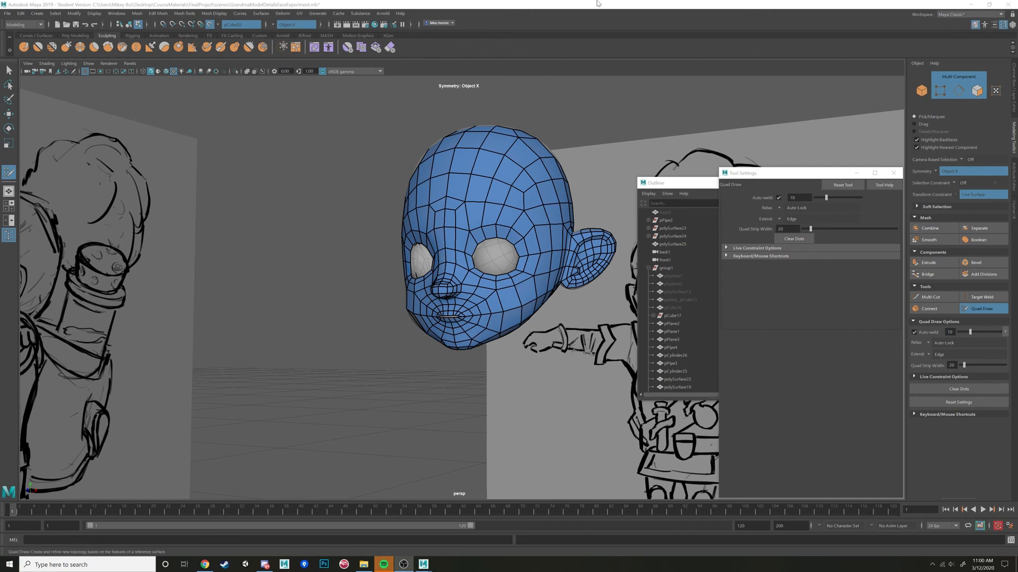
# Leave Quad Draw and turn off the live surface on the sculpted head.
pyautogui.keyDown('alt'); pyautogui.moveTo(553, 277); pyautogui.dragTo(544, 316); pyautogui.keyUp('alt')
pyautogui.scroll(5, 539, 301)
pyautogui.press('w')
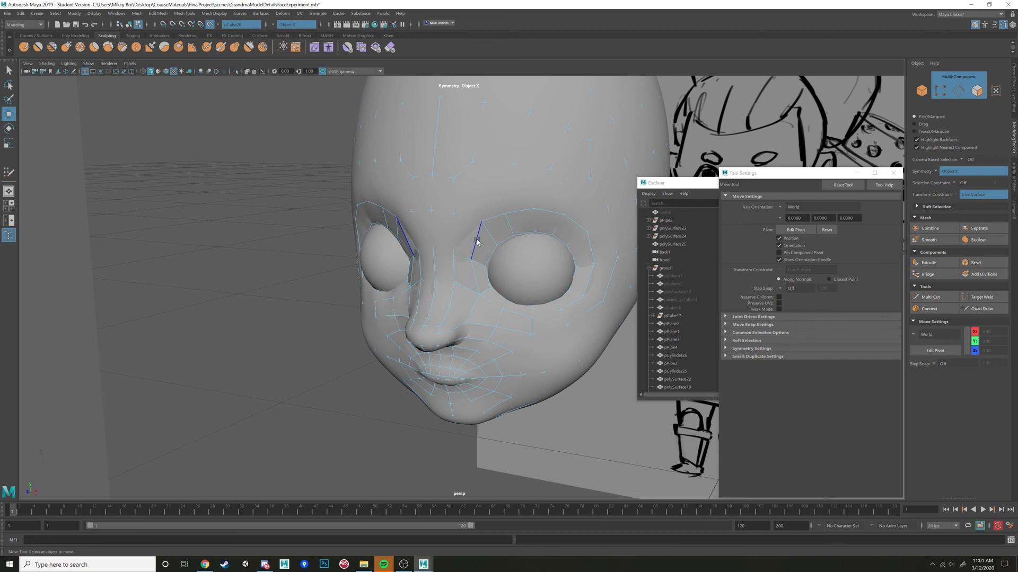
pyautogui.click(453, 235)
pyautogui.moveTo(498, 200); pyautogui.dragTo(530, 192, button='right')
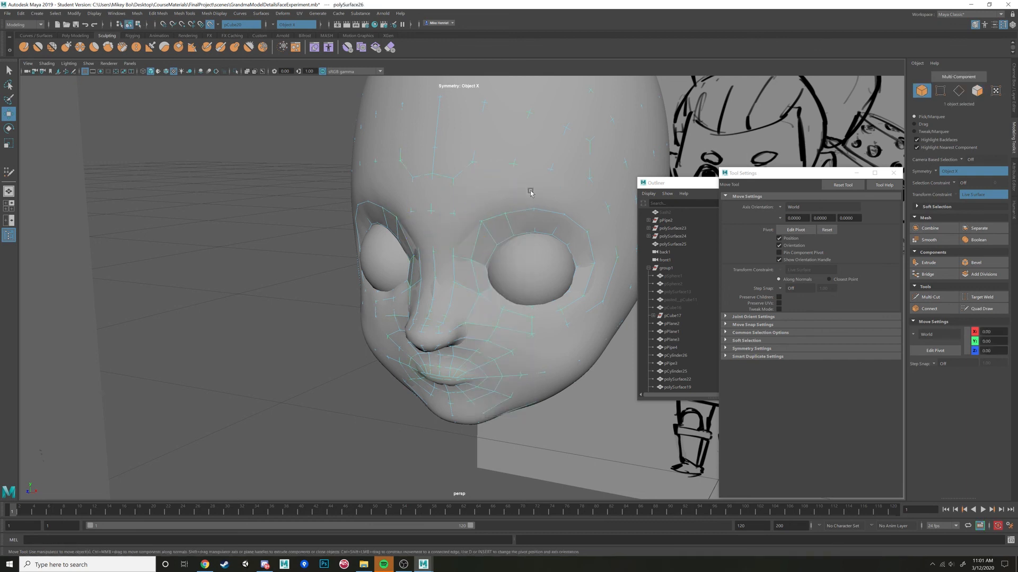
pyautogui.click(210, 25)
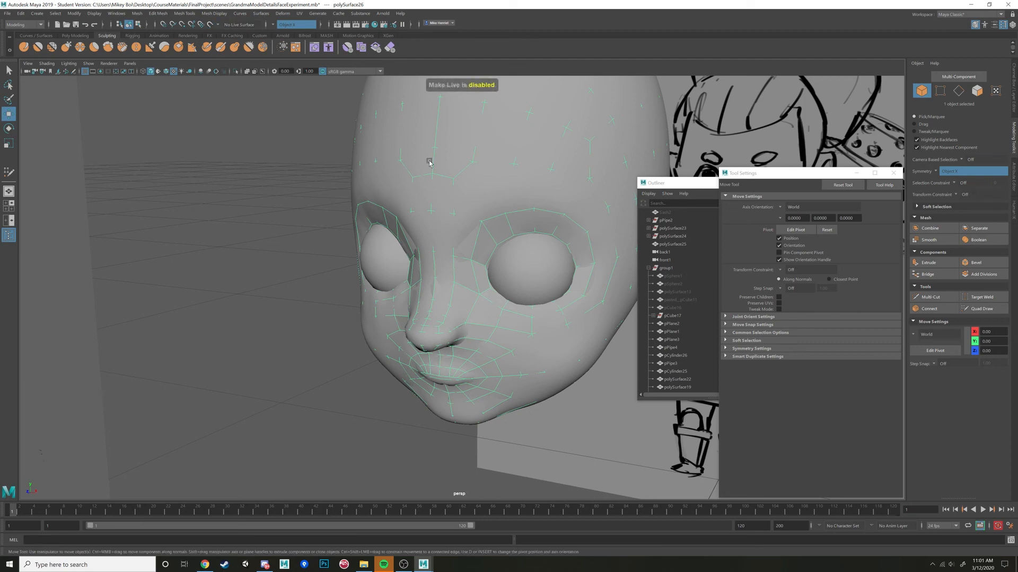
# Put the dense sculpted head in a new display layer and hide that layer.
pyautogui.click(401, 205)
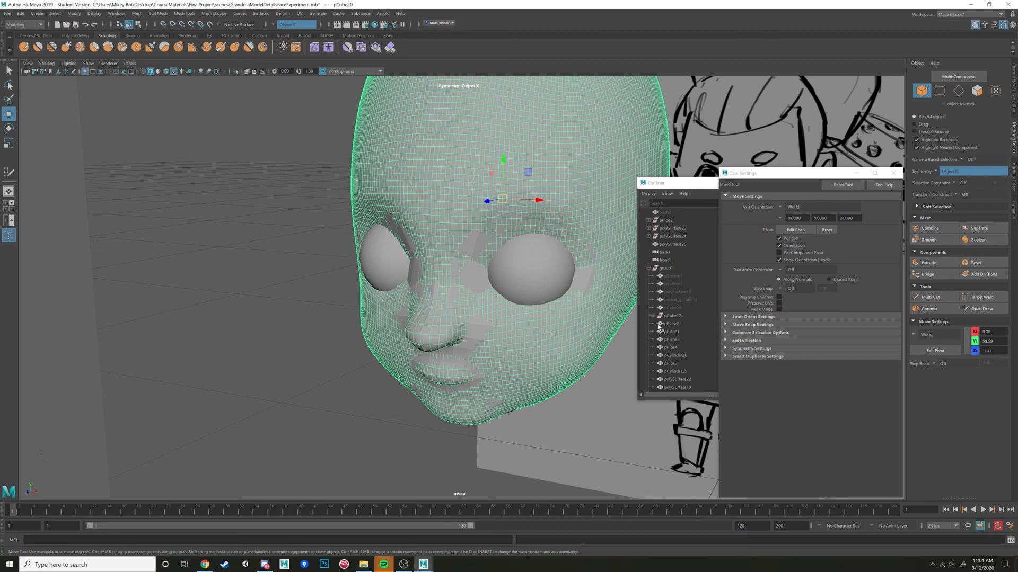
pyautogui.click(1013, 80)
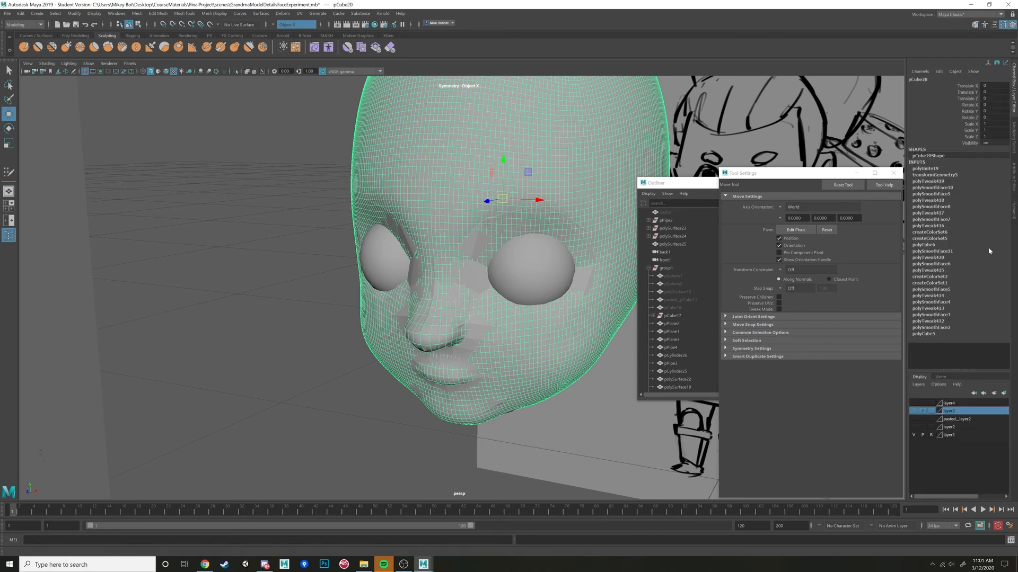
pyautogui.click(1004, 394)
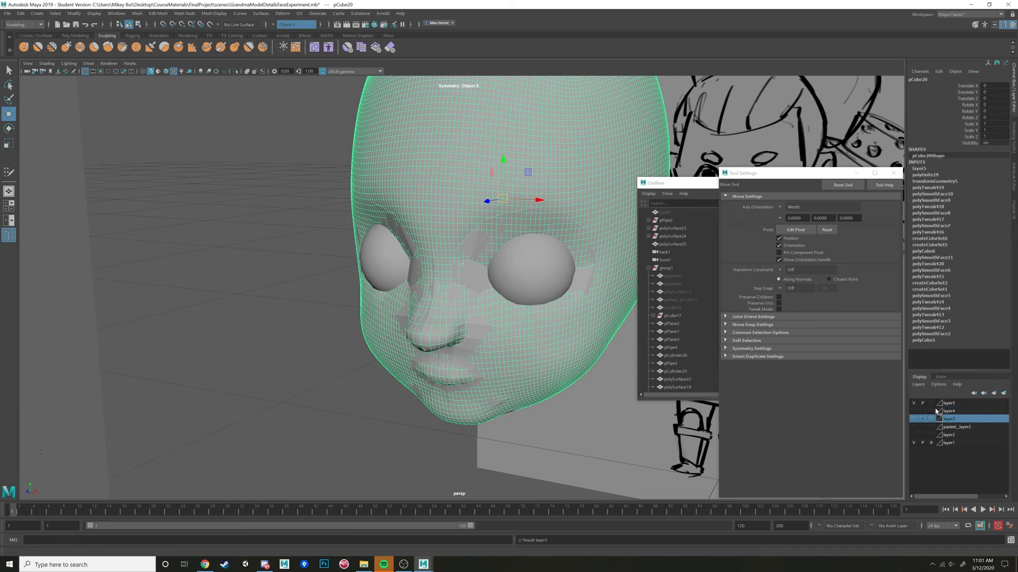
pyautogui.click(914, 404)
# Soften all edges of the retopologized head mesh and deselect it.
pyautogui.click(471, 285)
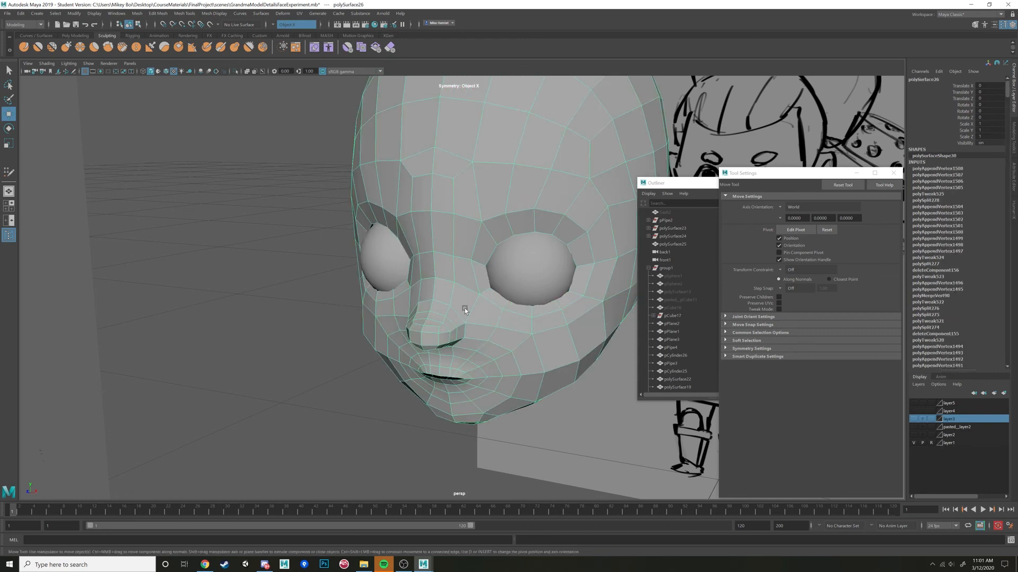
pyautogui.click(302, 209)
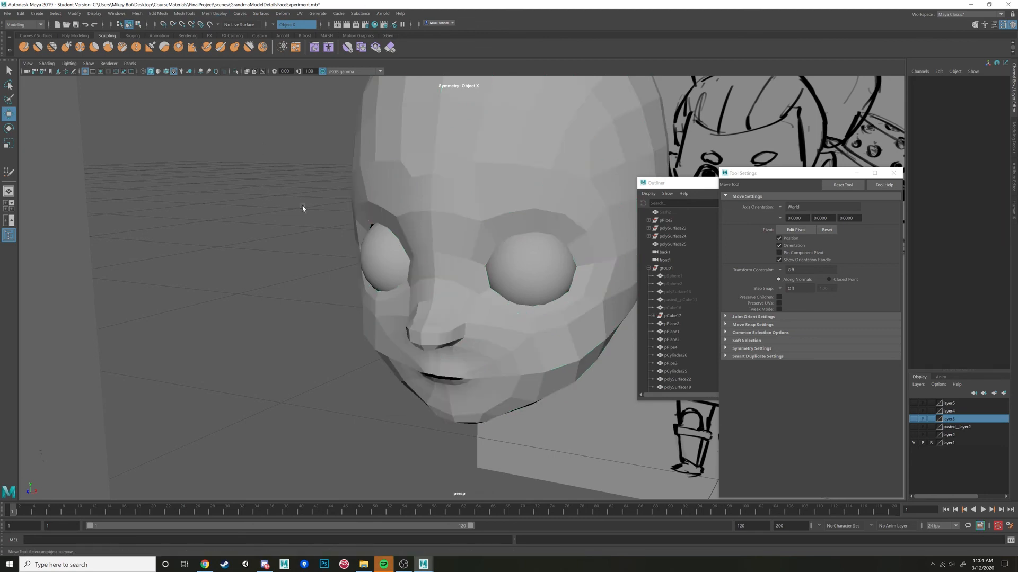
pyautogui.keyDown('alt'); pyautogui.moveTo(302, 209); pyautogui.dragTo(410, 216); pyautogui.keyUp('alt')
pyautogui.click(497, 264)
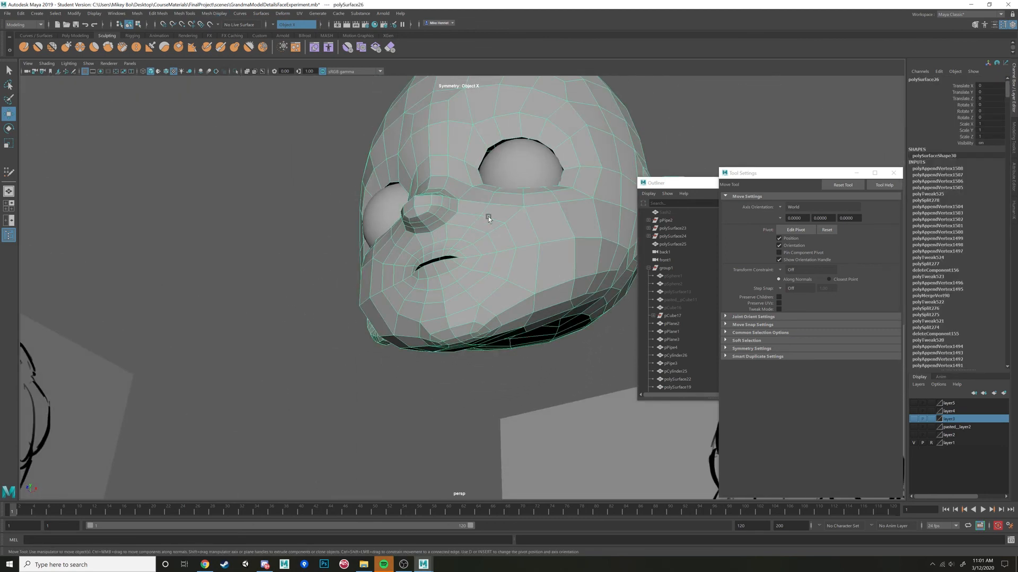
pyautogui.keyDown('alt'); pyautogui.moveTo(488, 218); pyautogui.dragTo(491, 252); pyautogui.keyUp('alt')
pyautogui.click(221, 17)
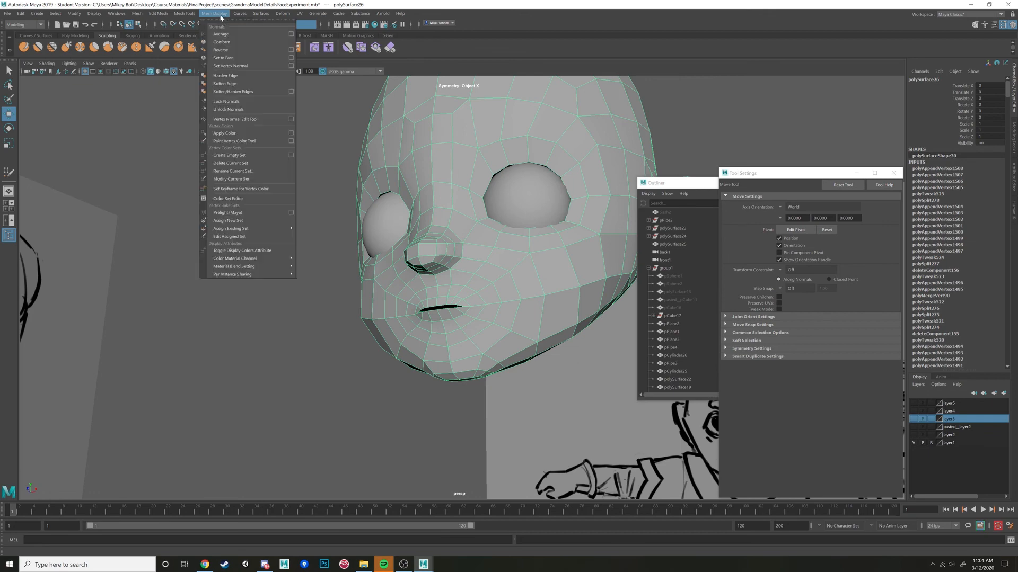
pyautogui.click(231, 84)
pyautogui.click(308, 201)
# Examine the softened shading and edge flow around the nose, mouth and chin of the retopologized head.
pyautogui.moveTo(306, 212)
pyautogui.keyDown('alt'); pyautogui.mouseDown()
pyautogui.moveTo(316, 266)
pyautogui.moveTo(336, 273)
pyautogui.moveTo(320, 257)
pyautogui.moveTo(334, 237)
pyautogui.moveTo(358, 271)
pyautogui.mouseUp(); pyautogui.keyUp('alt')
pyautogui.scroll(5, 320, 257)
pyautogui.scroll(3, 333, 237)
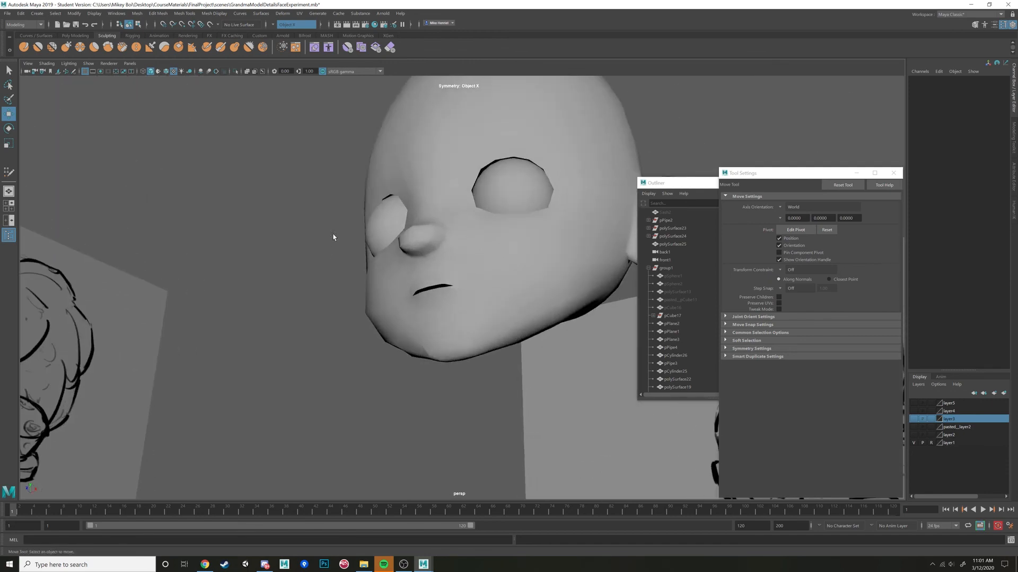
pyautogui.scroll(3, 335, 238)
pyautogui.keyDown('alt'); pyautogui.moveTo(358, 272); pyautogui.dragTo(447, 239, button='middle'); pyautogui.keyUp('alt')
pyautogui.scroll(3, 447, 239)
pyautogui.keyDown('alt'); pyautogui.moveTo(447, 239); pyautogui.dragTo(444, 273); pyautogui.keyUp('alt')
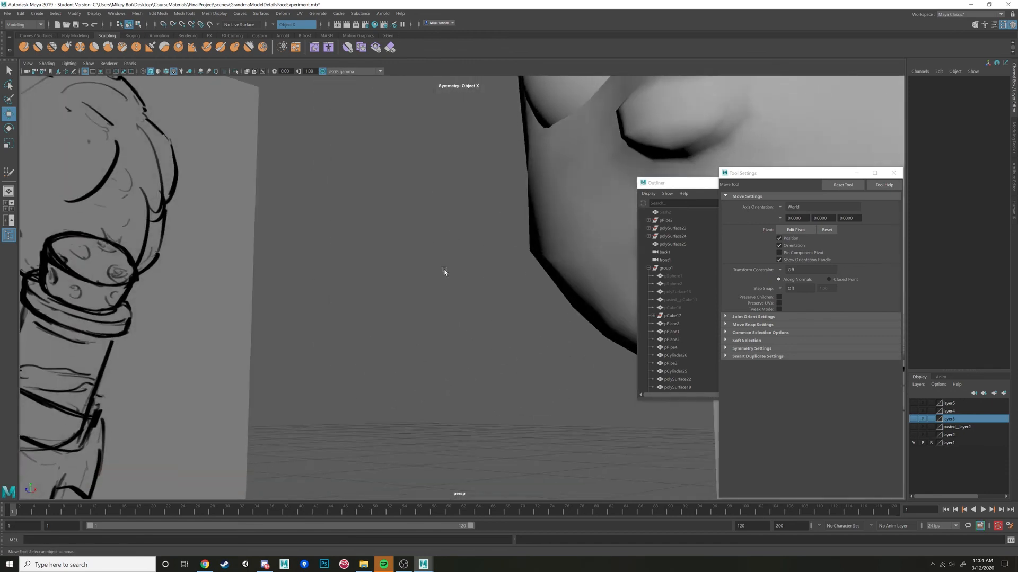
pyautogui.scroll(-3, 444, 273)
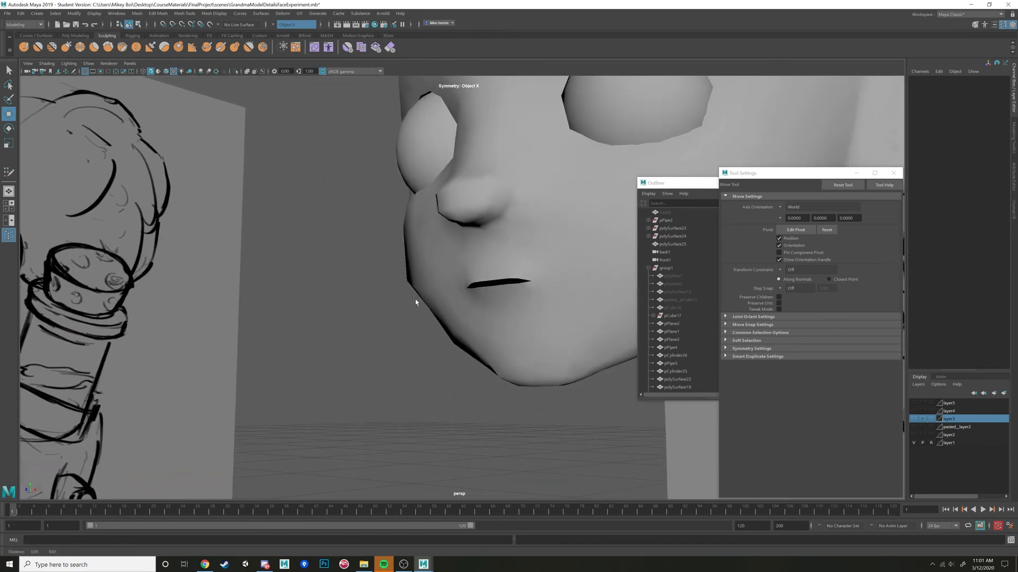
pyautogui.click(530, 265)
pyautogui.scroll(5, 501, 284)
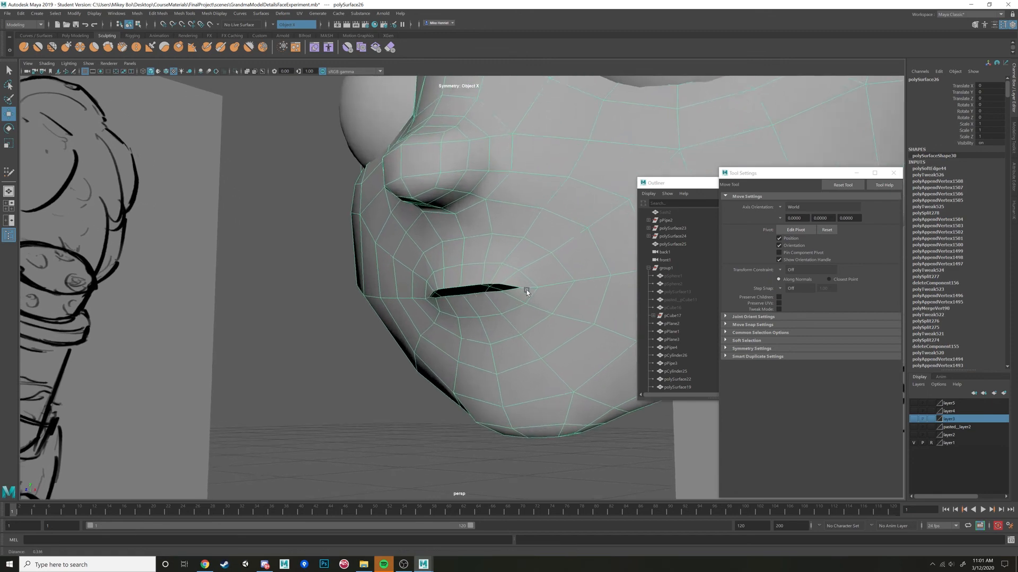
pyautogui.moveTo(534, 244); pyautogui.dragTo(555, 234, button='right')
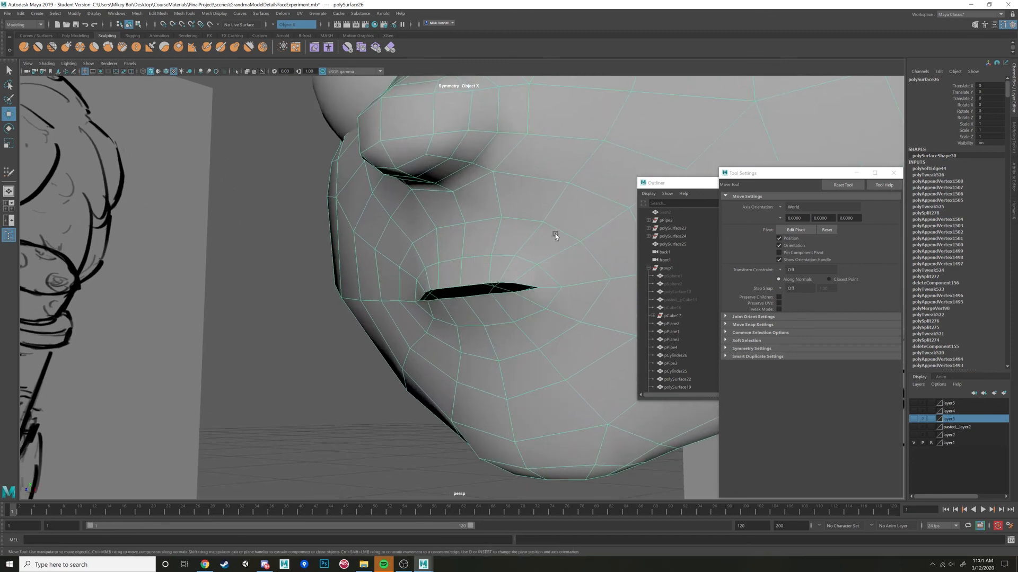
pyautogui.click(1014, 139)
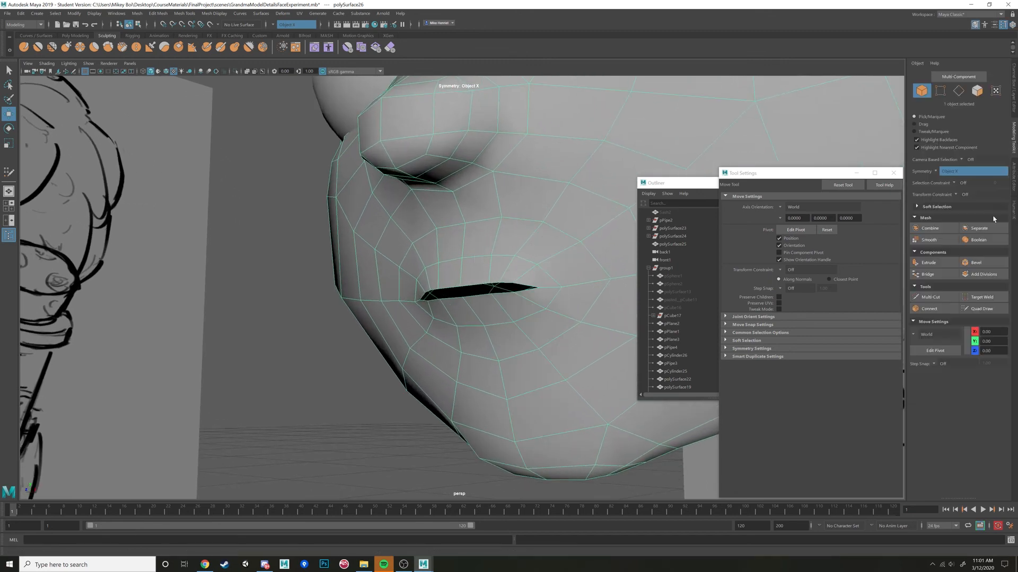
pyautogui.click(943, 299)
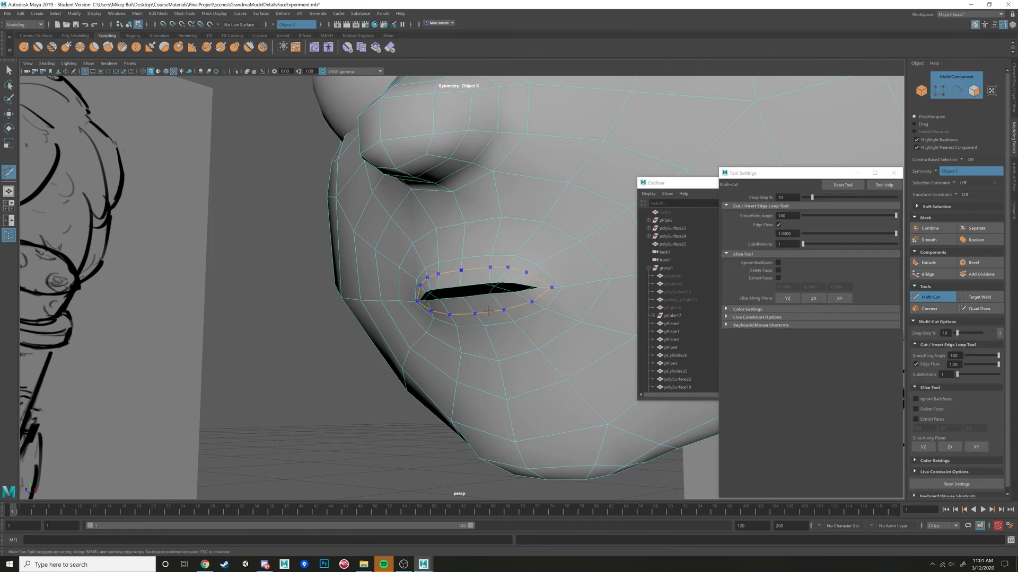
pyautogui.keyDown('alt'); pyautogui.moveTo(552, 312); pyautogui.dragTo(542, 281); pyautogui.keyUp('alt')
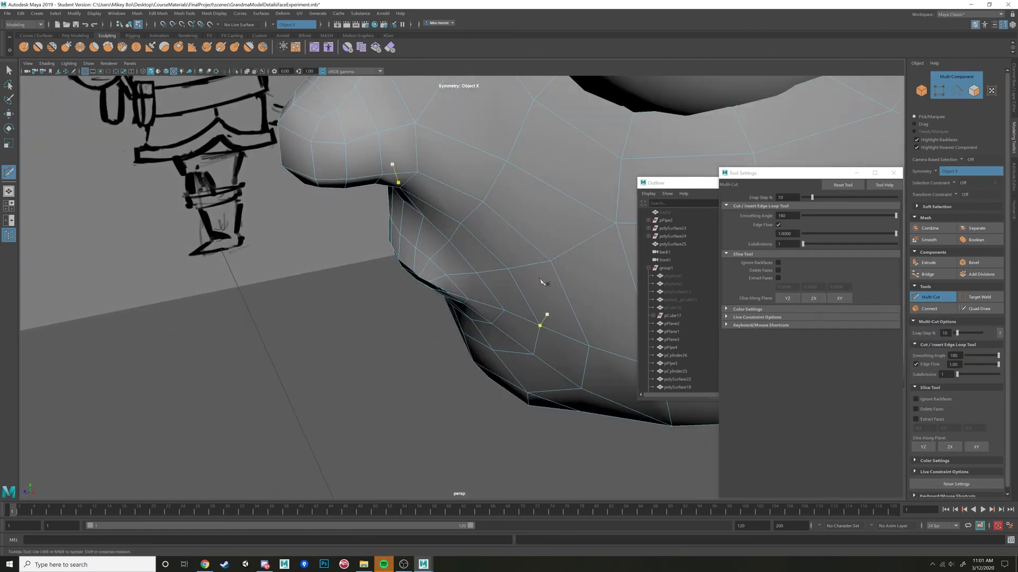
# Select the edges at the mouth corners and adjust their depth along Z.
pyautogui.press('w')
pyautogui.click(455, 299)
pyautogui.keyDown('alt'); pyautogui.moveTo(458, 298); pyautogui.dragTo(533, 281); pyautogui.keyUp('alt')
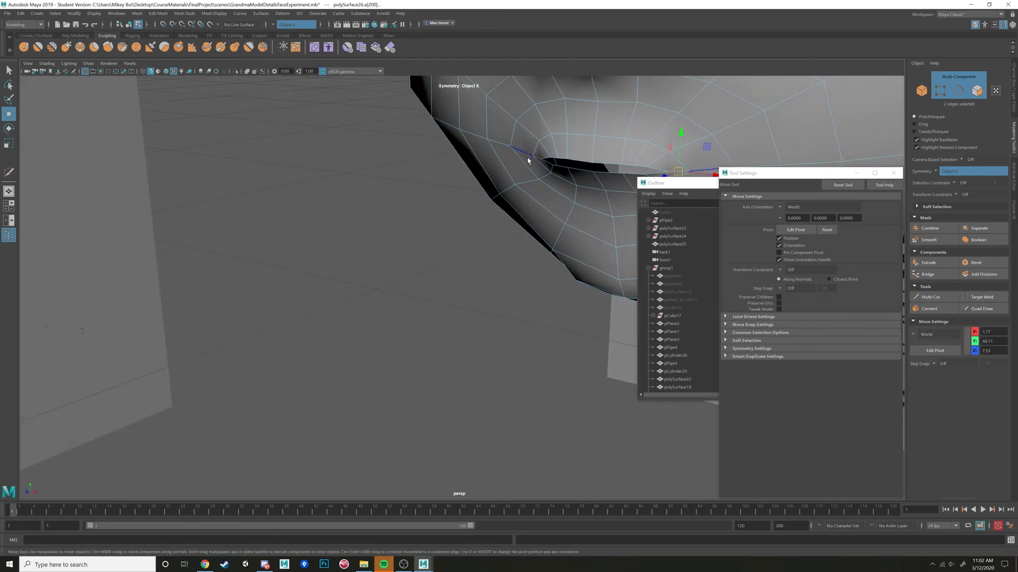
pyautogui.keyDown('alt'); pyautogui.moveTo(528, 160); pyautogui.dragTo(521, 202); pyautogui.keyUp('alt')
pyautogui.moveTo(510, 251); pyautogui.dragTo(477, 244)
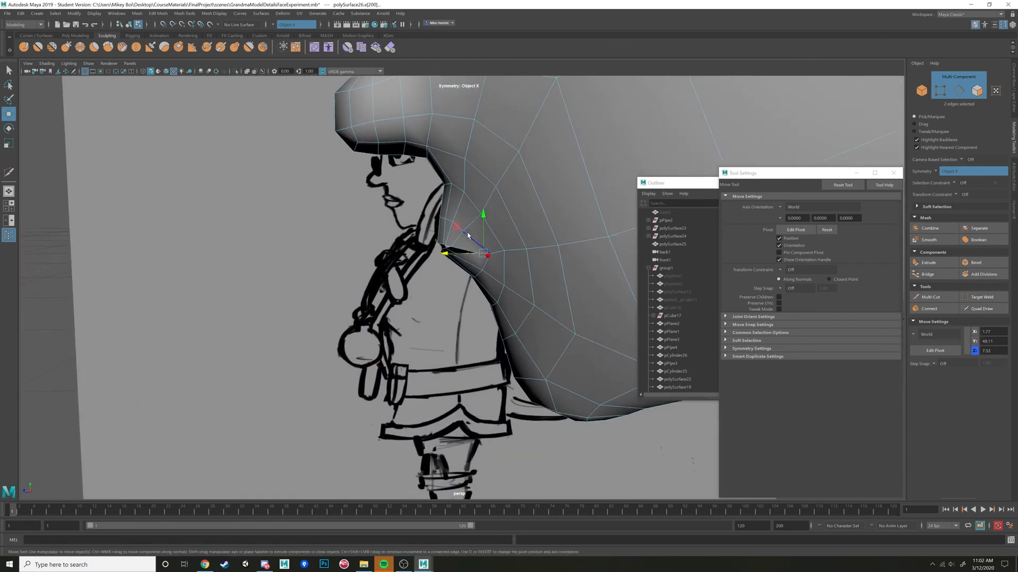
pyautogui.moveTo(467, 235); pyautogui.dragTo(432, 235, button='right')
# Adjust the height and depth of the mirrored vertices just above the mouth corners.
pyautogui.click(463, 233)
pyautogui.keyDown('alt'); pyautogui.moveTo(464, 233); pyautogui.dragTo(485, 225); pyautogui.keyUp('alt')
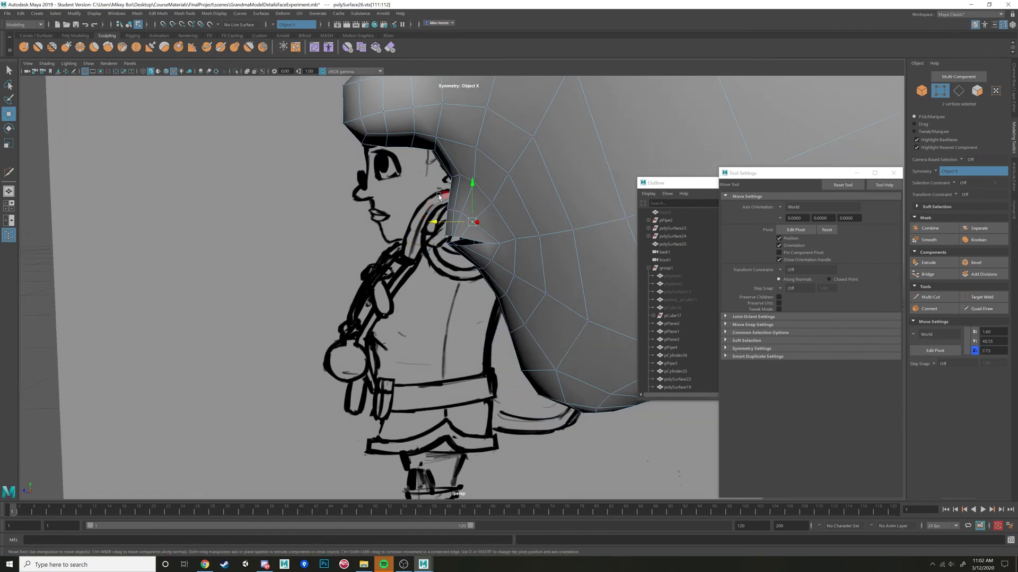
pyautogui.moveTo(439, 196); pyautogui.dragTo(443, 193)
pyautogui.keyDown('alt'); pyautogui.moveTo(443, 193); pyautogui.dragTo(413, 191); pyautogui.keyUp('alt')
pyautogui.press('f')
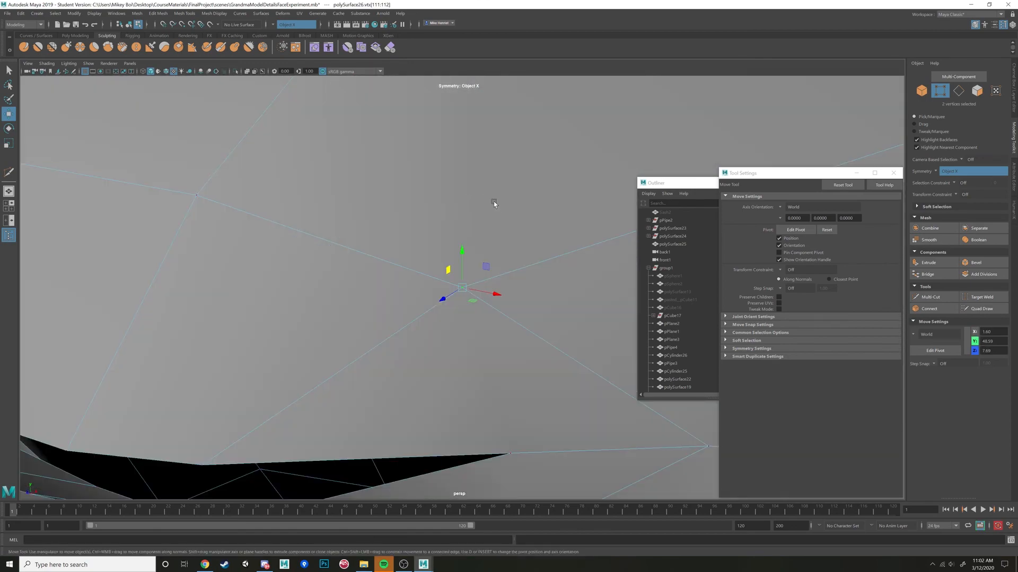
pyautogui.scroll(-6, 497, 202)
pyautogui.keyDown('alt'); pyautogui.moveTo(500, 206); pyautogui.dragTo(466, 291); pyautogui.keyUp('alt')
pyautogui.keyDown('alt'); pyautogui.moveTo(466, 292); pyautogui.dragTo(441, 273); pyautogui.keyUp('alt')
# Insert an edge loop around the lips, close to the mouth opening, with Multi-Cut.
pyautogui.click(943, 299)
pyautogui.scroll(4, 524, 285)
pyautogui.keyDown('ctrl'); pyautogui.click(499, 275); pyautogui.keyUp('ctrl')
# Reposition the vertices along the upper lip, including the centre one, to shape the lip's edge.
pyautogui.press('w')
pyautogui.click(464, 263)
pyautogui.keyDown('shift'); pyautogui.click(482, 262); pyautogui.keyUp('shift')
pyautogui.moveTo(441, 275)
pyautogui.keyDown('alt'); pyautogui.mouseDown()
pyautogui.moveTo(489, 287)
pyautogui.moveTo(443, 276)
pyautogui.moveTo(438, 262)
pyautogui.mouseUp(); pyautogui.keyUp('alt')
pyautogui.click(456, 280)
pyautogui.keyDown('shift'); pyautogui.click(468, 282); pyautogui.keyUp('shift')
pyautogui.keyDown('shift'); pyautogui.click(477, 282); pyautogui.keyUp('shift')
pyautogui.keyDown('alt'); pyautogui.moveTo(437, 262); pyautogui.dragTo(474, 256); pyautogui.keyUp('alt')
pyautogui.click(457, 300)
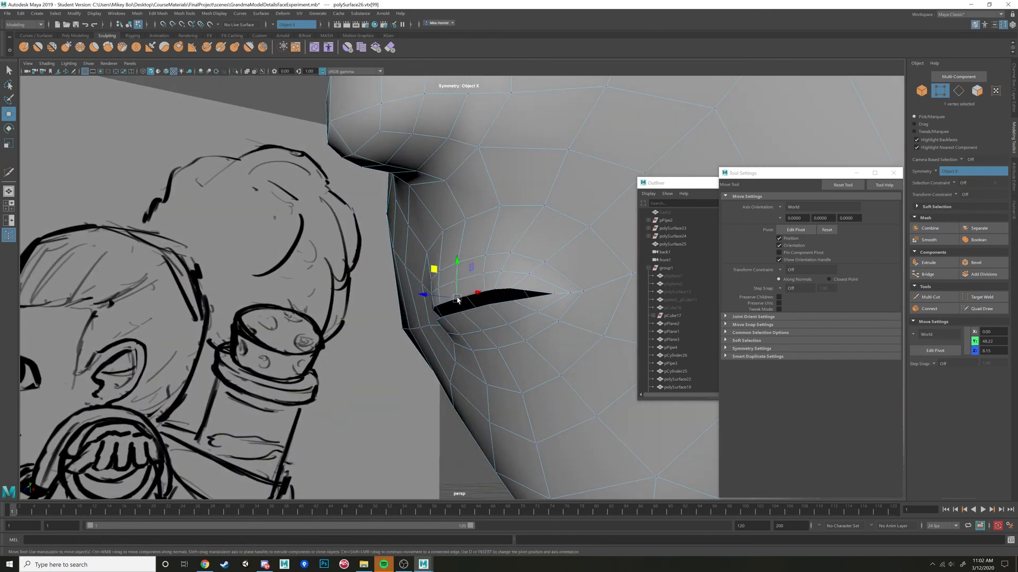
pyautogui.keyDown('shift'); pyautogui.doubleClick(486, 293); pyautogui.keyUp('shift')
# Push the mouth corner vertices back into the face to about Z 7.22.
pyautogui.keyDown('alt'); pyautogui.moveTo(516, 313); pyautogui.dragTo(513, 350); pyautogui.keyUp('alt')
pyautogui.click(570, 303)
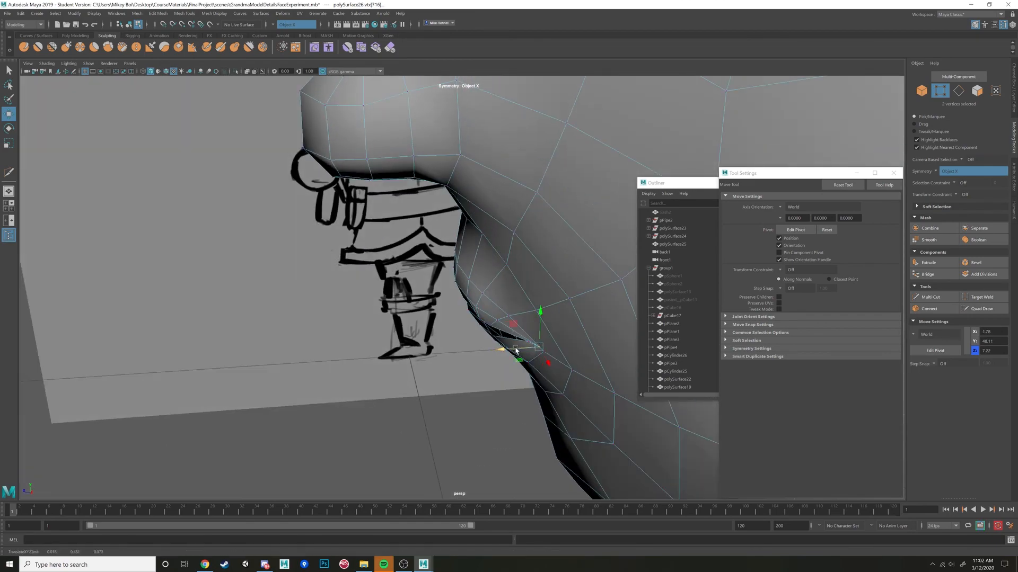
pyautogui.keyDown('alt'); pyautogui.moveTo(513, 351); pyautogui.dragTo(533, 318); pyautogui.keyUp('alt')
pyautogui.click(532, 308)
# Adjust the depth of the lower lip's centre vertex and its neighbours to shape the lip.
pyautogui.keyDown('shift'); pyautogui.doubleClick(467, 313); pyautogui.keyUp('shift')
pyautogui.click(468, 311)
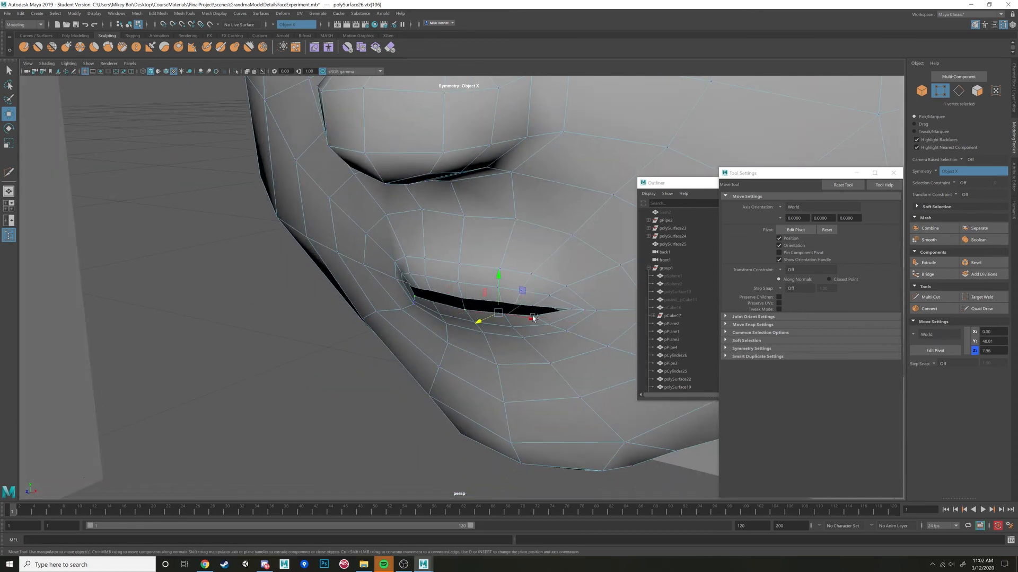
pyautogui.click(534, 317)
pyautogui.keyDown('shift'); pyautogui.click(504, 314); pyautogui.keyUp('shift')
pyautogui.keyDown('shift'); pyautogui.click(465, 310); pyautogui.keyUp('shift')
pyautogui.keyDown('alt'); pyautogui.moveTo(510, 324); pyautogui.dragTo(468, 290); pyautogui.keyUp('alt')
pyautogui.scroll(-8, 543, 304)
pyautogui.scroll(5, 431, 305)
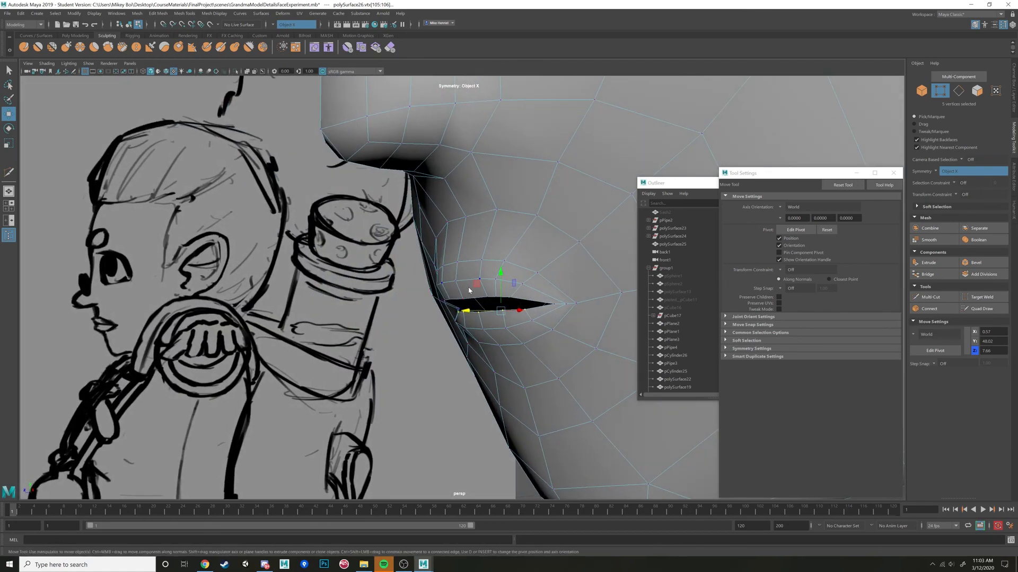
pyautogui.moveTo(469, 288); pyautogui.dragTo(469, 265, button='right')
# Extrude the border edge loop of the mouth opening and shape the new faces inward behind the lips.
pyautogui.doubleClick(474, 298)
pyautogui.keyDown('alt'); pyautogui.moveTo(504, 317); pyautogui.dragTo(477, 307); pyautogui.keyUp('alt')
pyautogui.hotkey('ctrl', 'e')
pyautogui.press('w')
pyautogui.press('r')
pyautogui.press('w')
pyautogui.keyDown('alt'); pyautogui.moveTo(477, 307); pyautogui.dragTo(517, 295); pyautogui.keyUp('alt')
# Set the transform constraint to Edge and slide two mirrored pairs of lip vertices slightly toward the centre line.
pyautogui.click(506, 303)
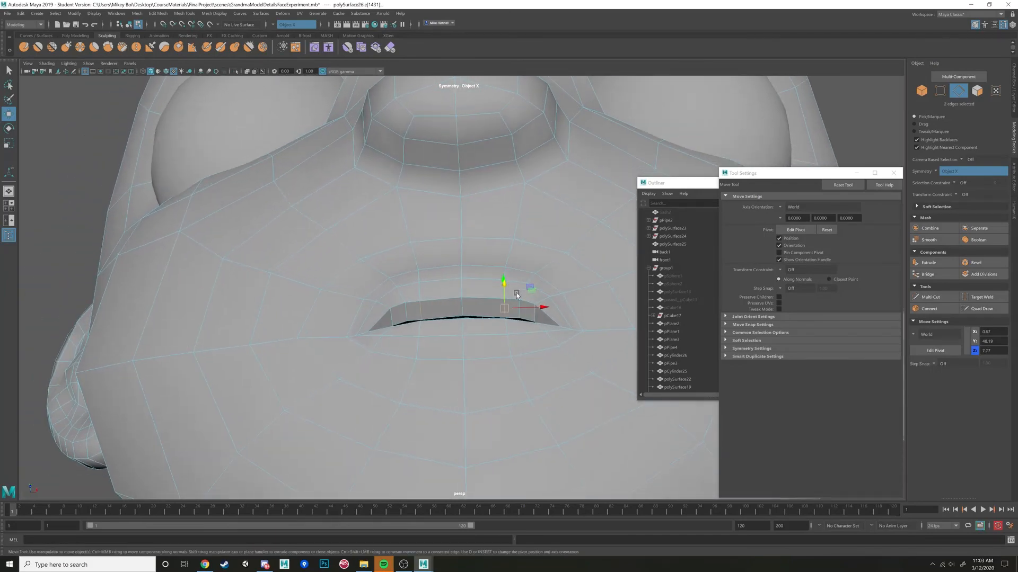
pyautogui.click(954, 194)
pyautogui.click(970, 203)
pyautogui.moveTo(534, 319); pyautogui.dragTo(490, 320, button='right')
pyautogui.click(504, 266)
pyautogui.moveTo(539, 266); pyautogui.dragTo(533, 269)
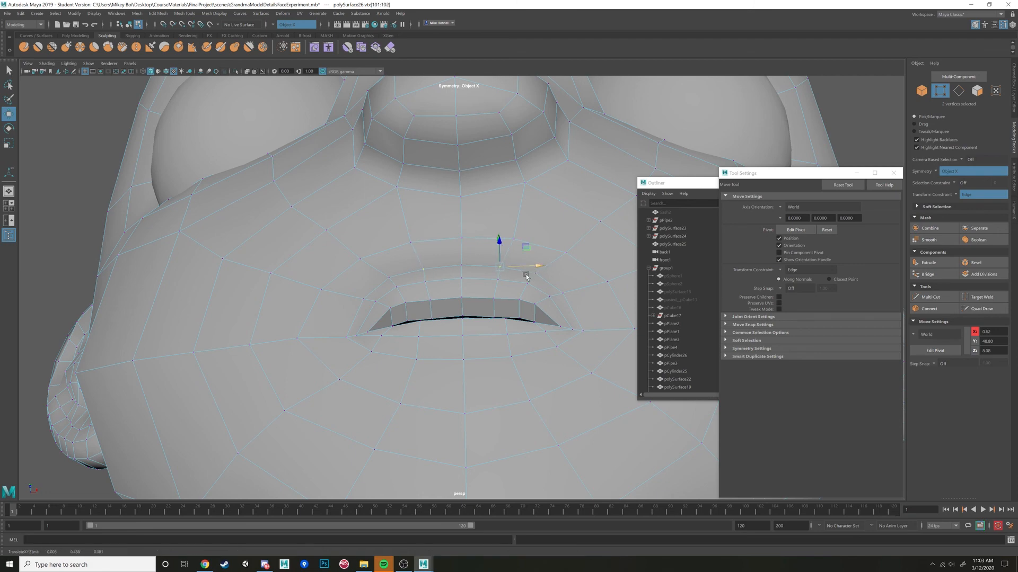
pyautogui.keyDown('alt'); pyautogui.moveTo(493, 301); pyautogui.dragTo(490, 332); pyautogui.keyUp('alt')
pyautogui.click(497, 309)
pyautogui.moveTo(536, 309); pyautogui.dragTo(529, 312)
# Insert symmetrical edge loops around both eye openings with Multi-Cut.
pyautogui.scroll(-8, 436, 209)
pyautogui.moveTo(436, 209)
pyautogui.keyDown('alt'); pyautogui.mouseDown()
pyautogui.moveTo(415, 278)
pyautogui.moveTo(387, 296)
pyautogui.moveTo(445, 286)
pyautogui.mouseUp(); pyautogui.keyUp('alt')
pyautogui.scroll(4, 419, 277)
pyautogui.click(926, 296)
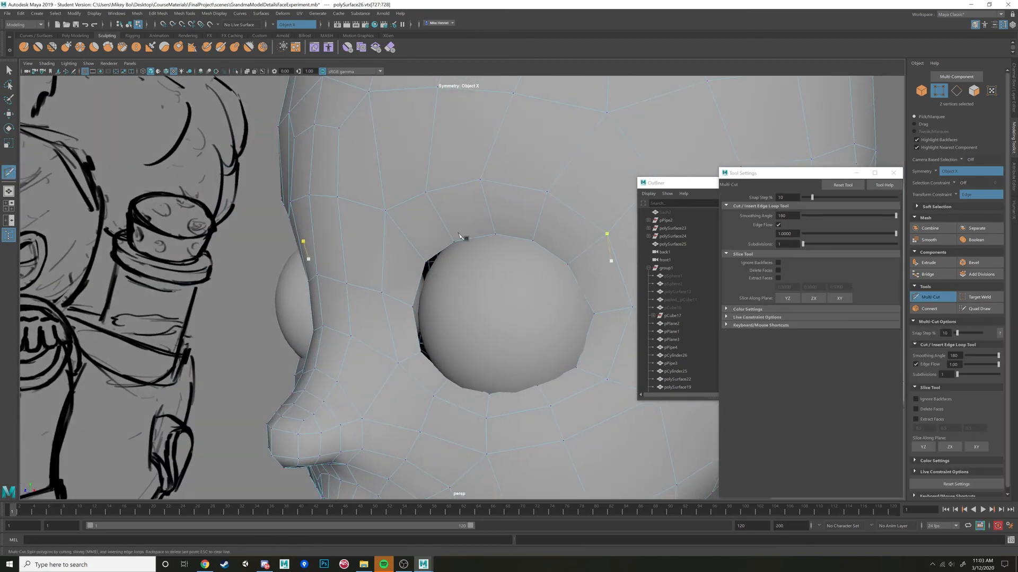
pyautogui.keyDown('alt'); pyautogui.moveTo(460, 236); pyautogui.dragTo(518, 227); pyautogui.keyUp('alt')
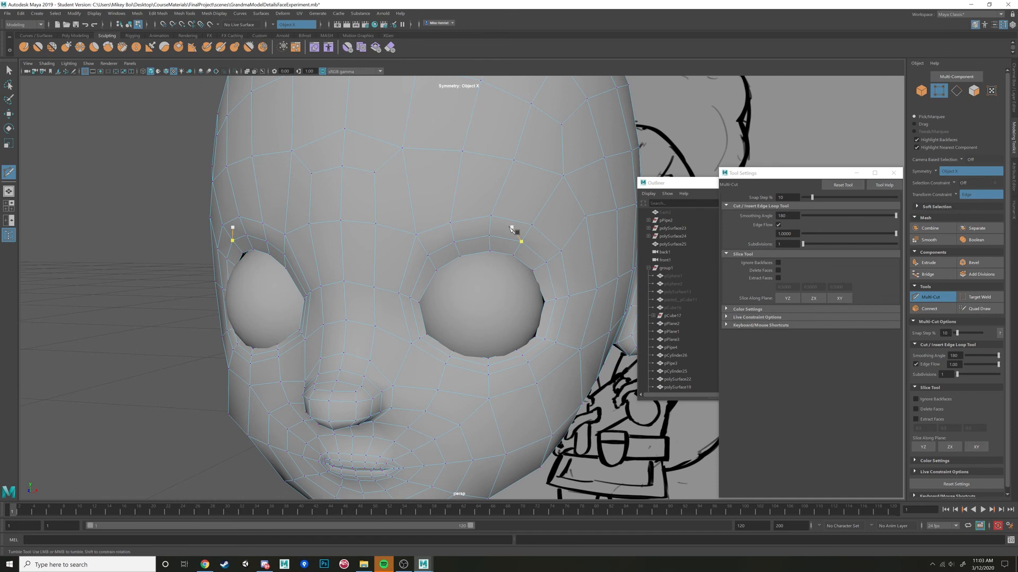
pyautogui.keyDown('alt'); pyautogui.moveTo(512, 229); pyautogui.dragTo(500, 253); pyautogui.keyUp('alt')
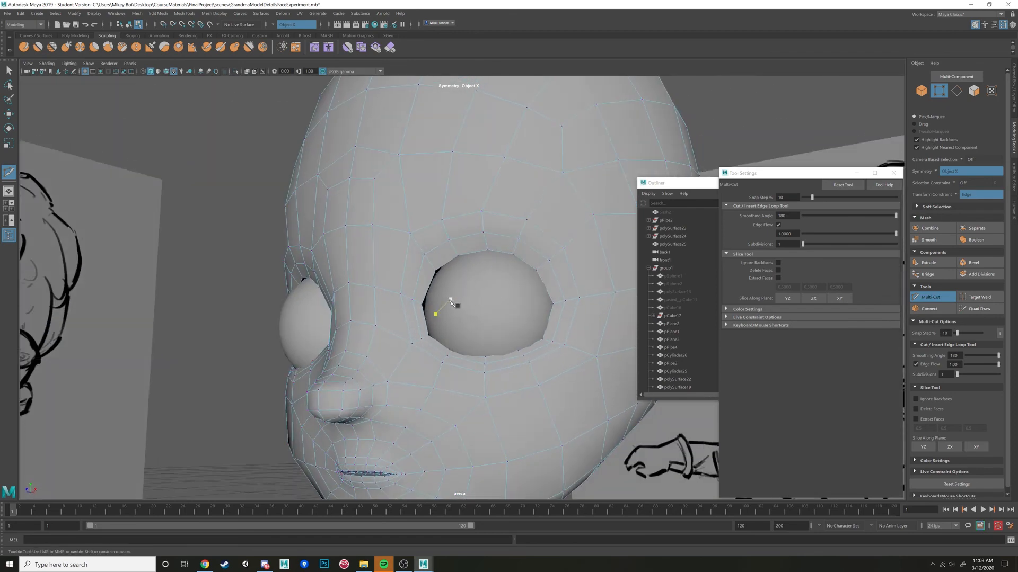
pyautogui.keyDown('alt'); pyautogui.moveTo(448, 354); pyautogui.dragTo(455, 312); pyautogui.keyUp('alt')
# Turn the transform constraint off and reposition the rim vertices of both eye openings in depth and sideways.
pyautogui.press('w')
pyautogui.click(497, 356)
pyautogui.keyDown('shift'); pyautogui.doubleClick(518, 352); pyautogui.keyUp('shift')
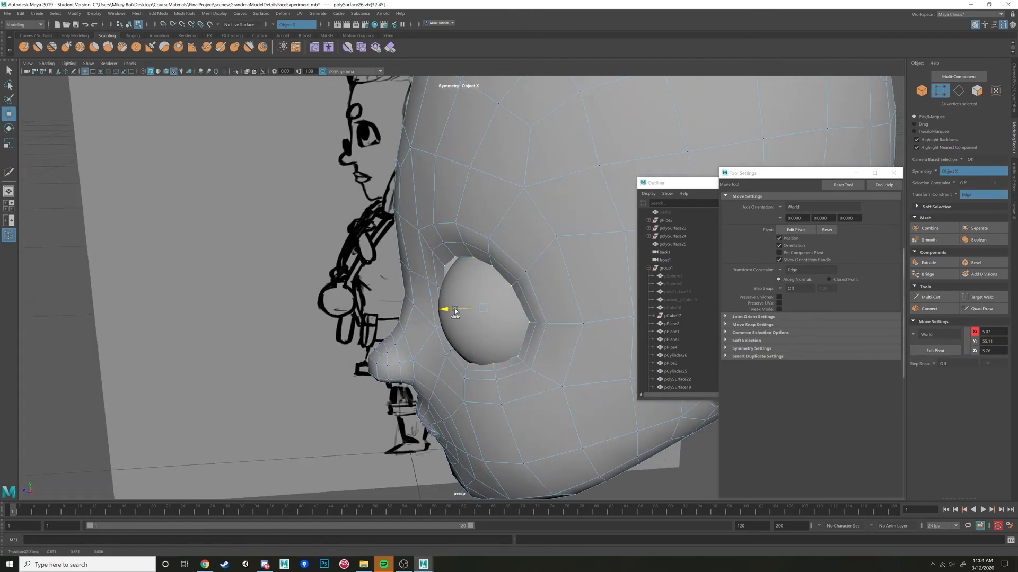
pyautogui.click(956, 195)
pyautogui.click(965, 198)
pyautogui.keyDown('alt'); pyautogui.moveTo(562, 270); pyautogui.dragTo(592, 283); pyautogui.keyUp('alt')
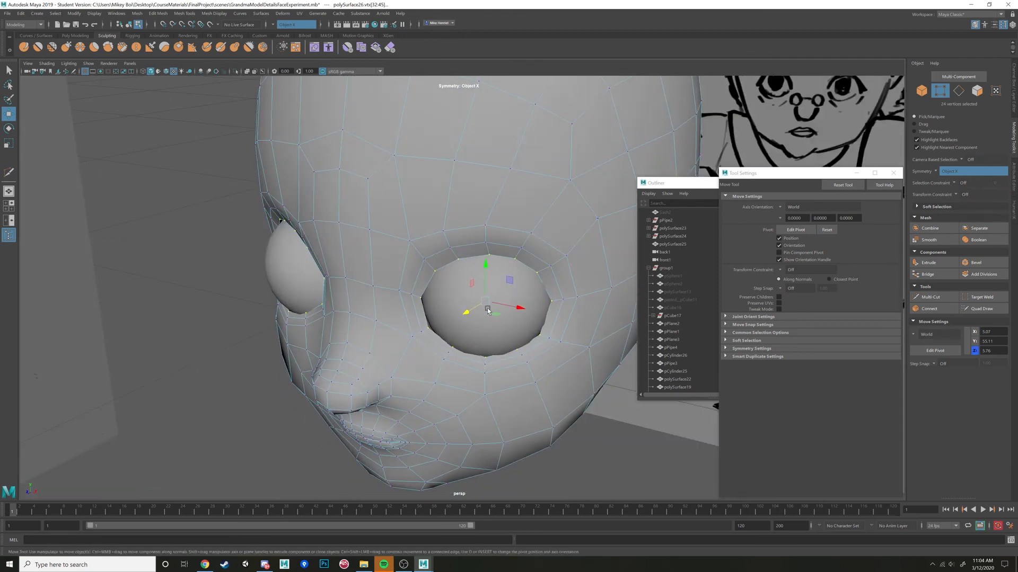
pyautogui.moveTo(488, 309); pyautogui.dragTo(527, 311)
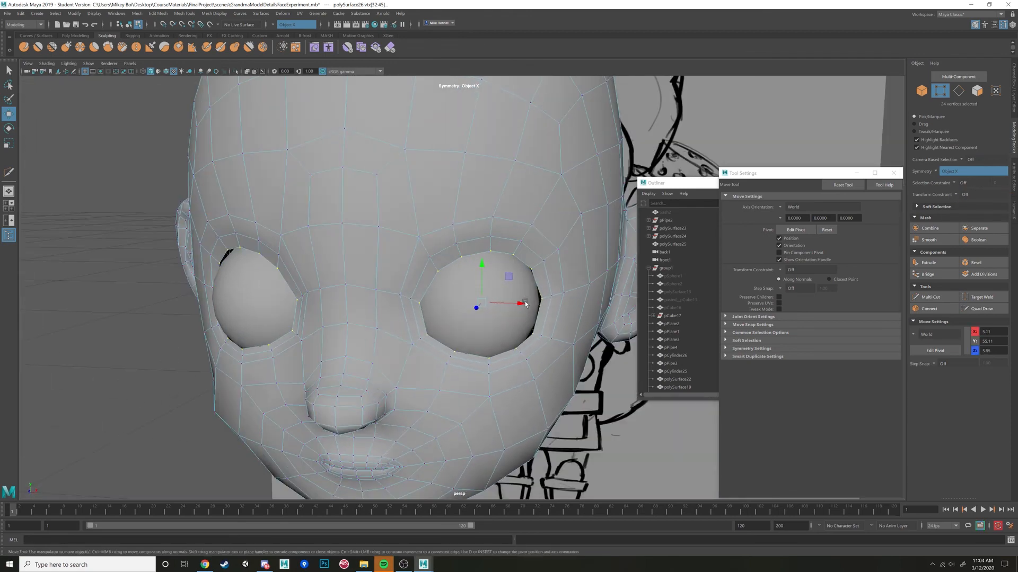
# Switch to the front view and frame the nose and mouth over the reference drawing.
pyautogui.press('space')
pyautogui.press('space')
pyautogui.keyDown('alt'); pyautogui.moveTo(491, 230); pyautogui.dragTo(434, 379, button='middle'); pyautogui.keyUp('alt')
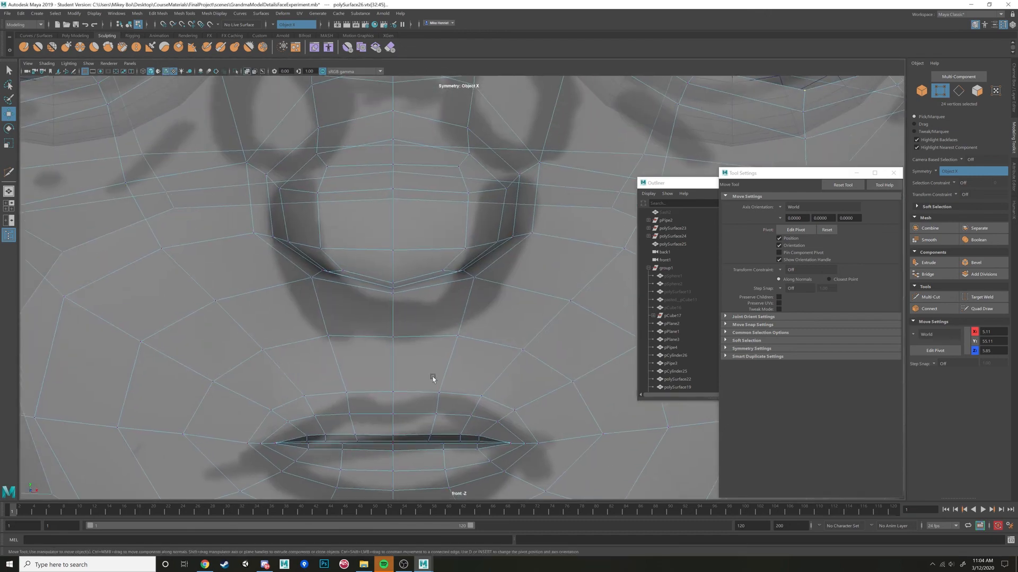
# Reposition the upper and inner rim vertices of both eye openings in the front view to follow the eye outlines.
pyautogui.scroll(-5, 435, 379)
pyautogui.keyDown('alt'); pyautogui.moveTo(534, 178); pyautogui.dragTo(435, 363, button='middle'); pyautogui.keyUp('alt')
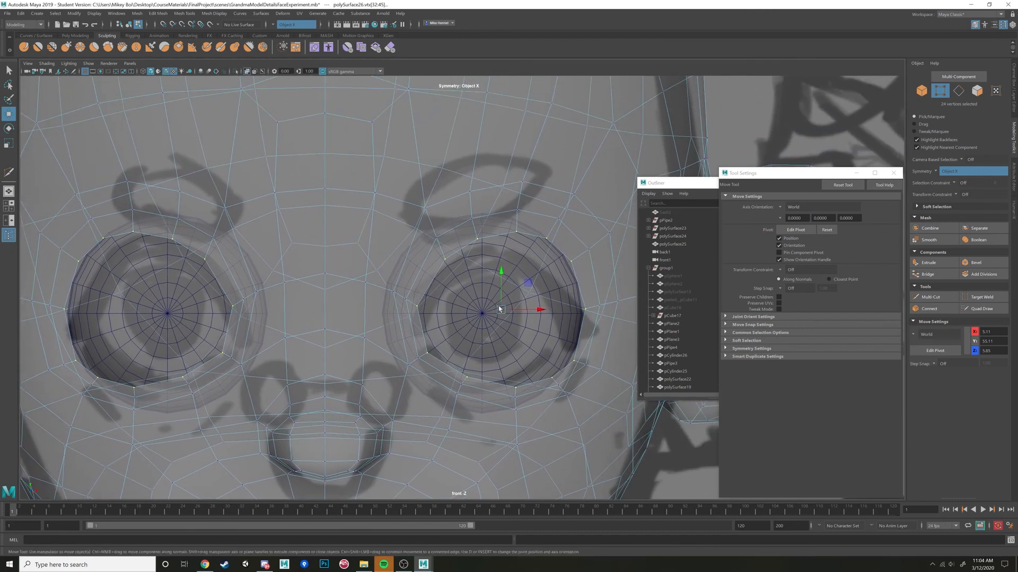
pyautogui.moveTo(534, 230)
pyautogui.keyDown('alt'); pyautogui.mouseDown()
pyautogui.moveTo(521, 232)
pyautogui.moveTo(545, 238)
pyautogui.mouseUp(); pyautogui.keyUp('alt')
pyautogui.click(479, 241)
pyautogui.moveTo(504, 212); pyautogui.dragTo(454, 327)
pyautogui.click(445, 259)
pyautogui.click(418, 307)
pyautogui.click(428, 354)
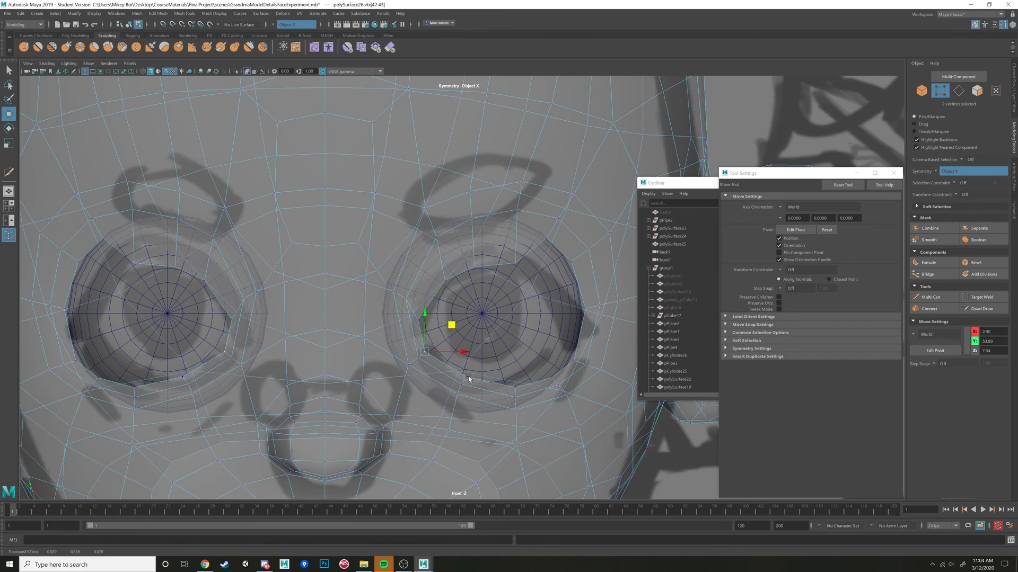
# Move the lower and lower-outer rim vertices of both eye openings symmetrically to round out the lower lids.
pyautogui.moveTo(469, 374); pyautogui.dragTo(457, 399)
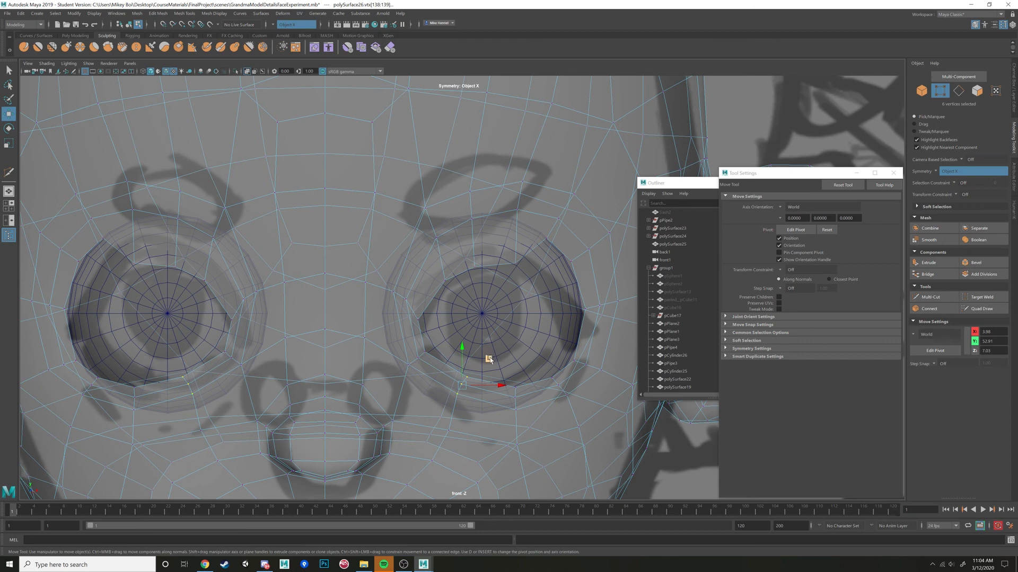
pyautogui.moveTo(489, 359); pyautogui.dragTo(539, 370)
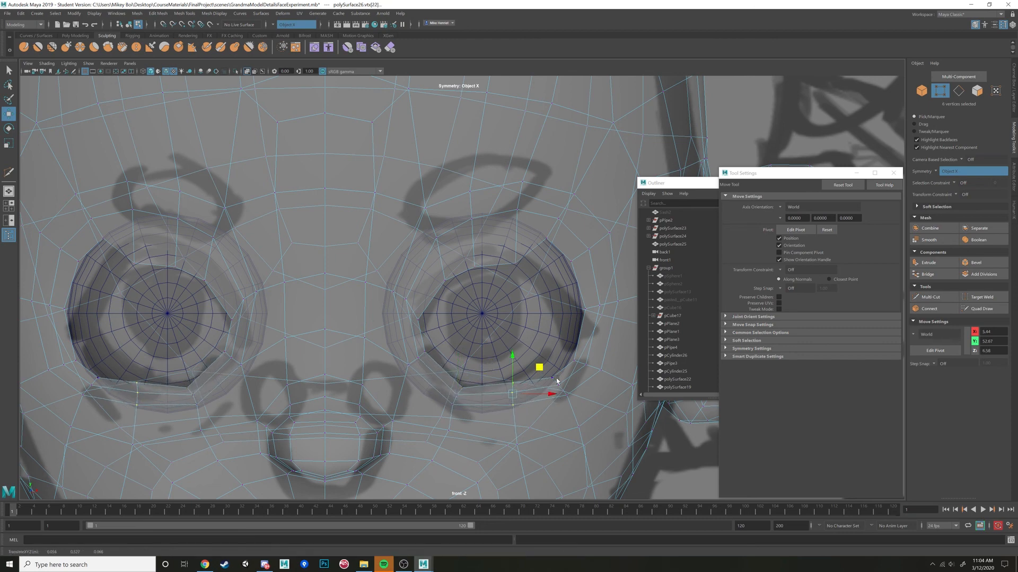
pyautogui.moveTo(573, 404); pyautogui.dragTo(567, 398)
pyautogui.moveTo(587, 362); pyautogui.dragTo(598, 326)
pyautogui.click(577, 362)
pyautogui.keyDown('shift'); pyautogui.click(591, 366); pyautogui.keyUp('shift')
pyautogui.keyDown('shift'); pyautogui.click(599, 370); pyautogui.keyUp('shift')
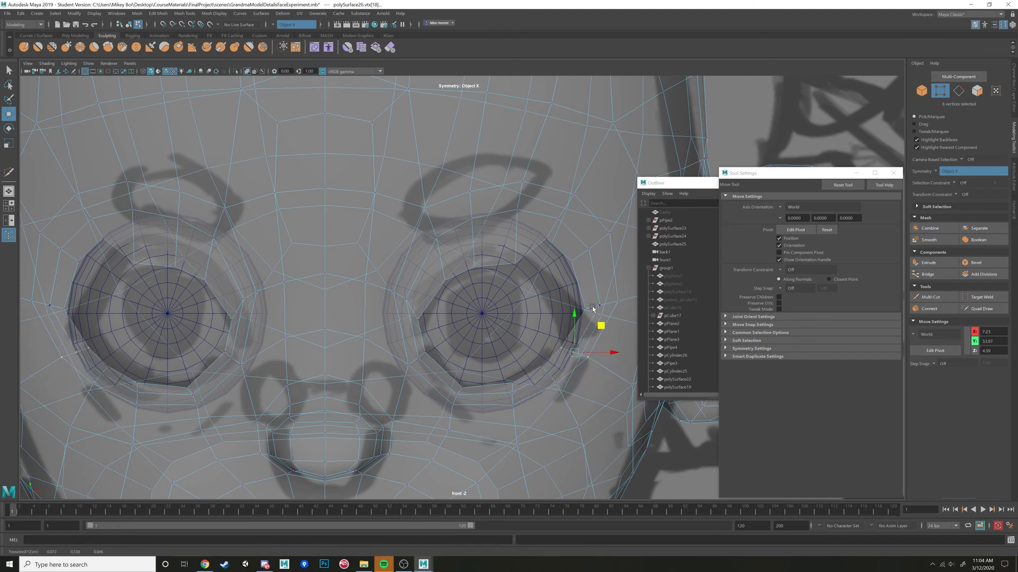
# Lower the outer-corner vertices of both eye openings and pull the upper-outer rim vertices down toward the eyeballs.
pyautogui.click(592, 309)
pyautogui.keyDown('shift'); pyautogui.click(614, 302); pyautogui.keyUp('shift')
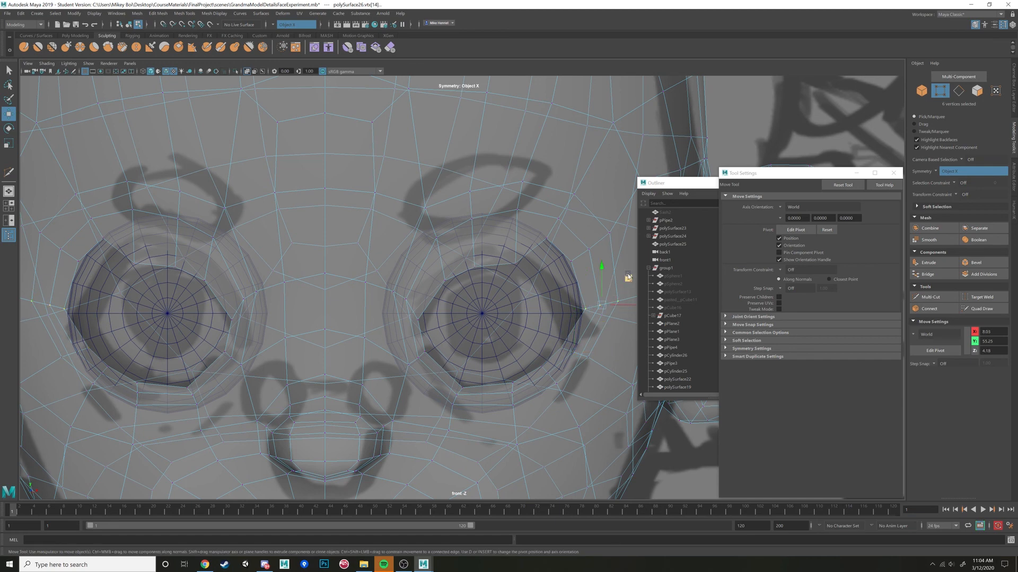
pyautogui.moveTo(628, 277); pyautogui.dragTo(624, 298)
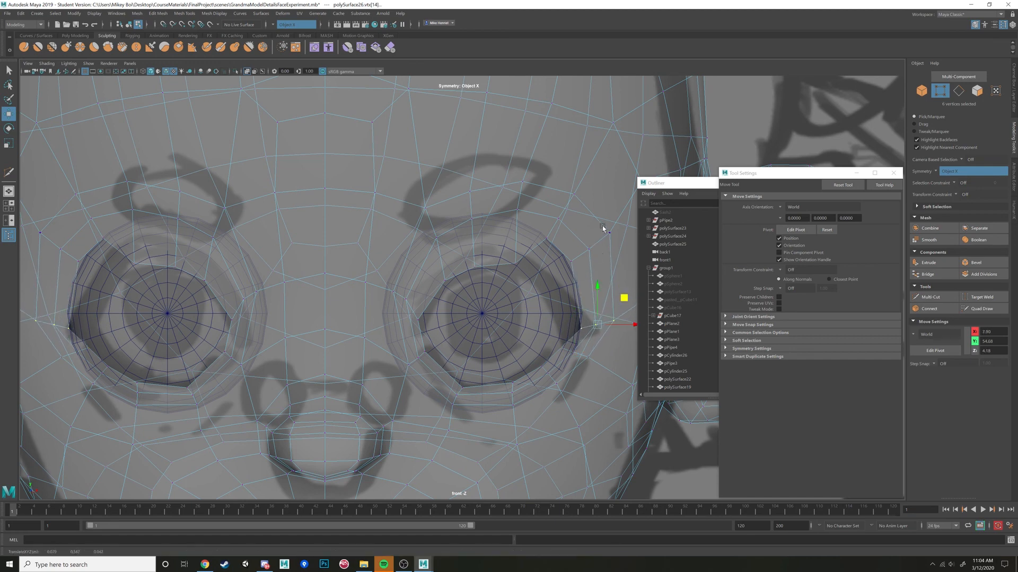
pyautogui.click(570, 262)
pyautogui.moveTo(573, 267); pyautogui.dragTo(567, 306)
pyautogui.click(546, 242)
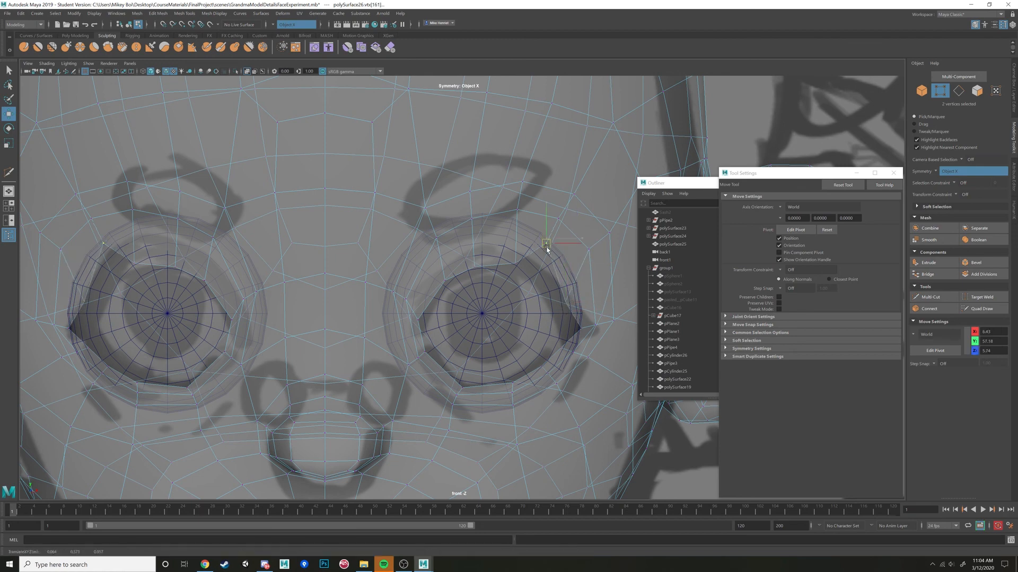
pyautogui.moveTo(546, 241); pyautogui.dragTo(545, 276)
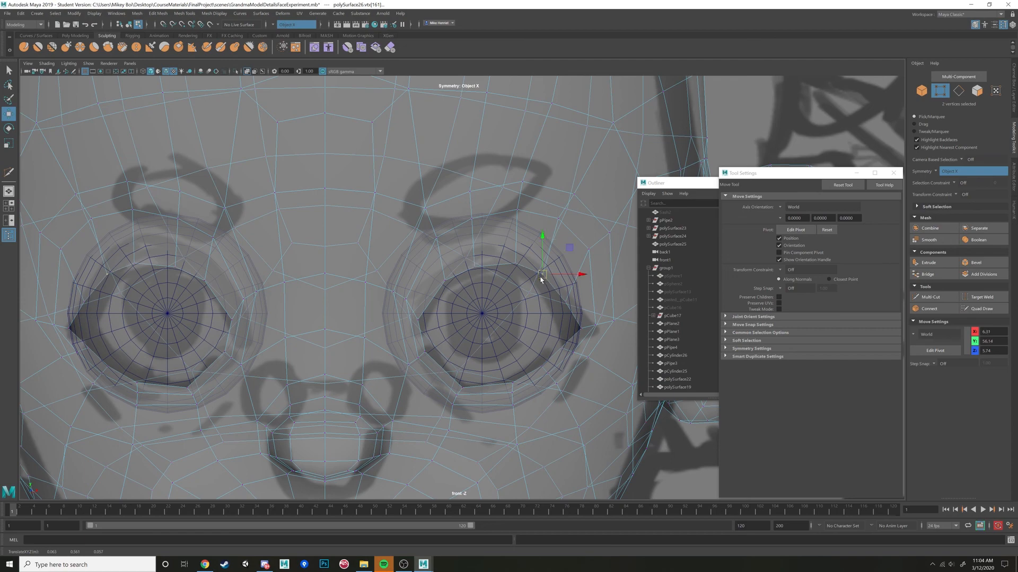
# Adjust the depth of the upper-outer and outer-corner eye rim vertices in the perspective view so they fit the eyeballs.
pyautogui.press('space')
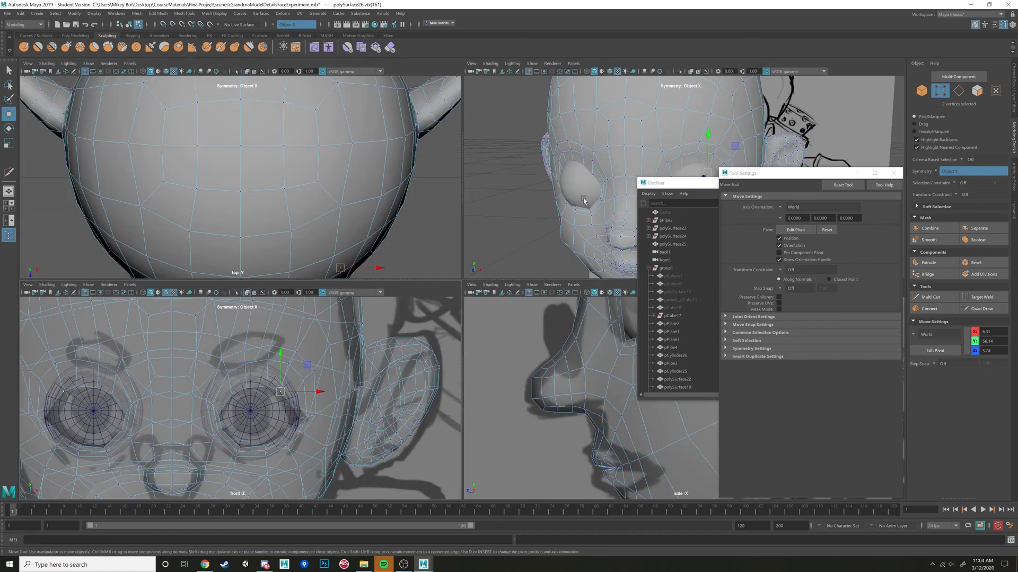
pyautogui.press('space')
pyautogui.keyDown('alt'); pyautogui.moveTo(579, 198); pyautogui.dragTo(448, 234); pyautogui.keyUp('alt')
pyautogui.moveTo(429, 285); pyautogui.dragTo(406, 284)
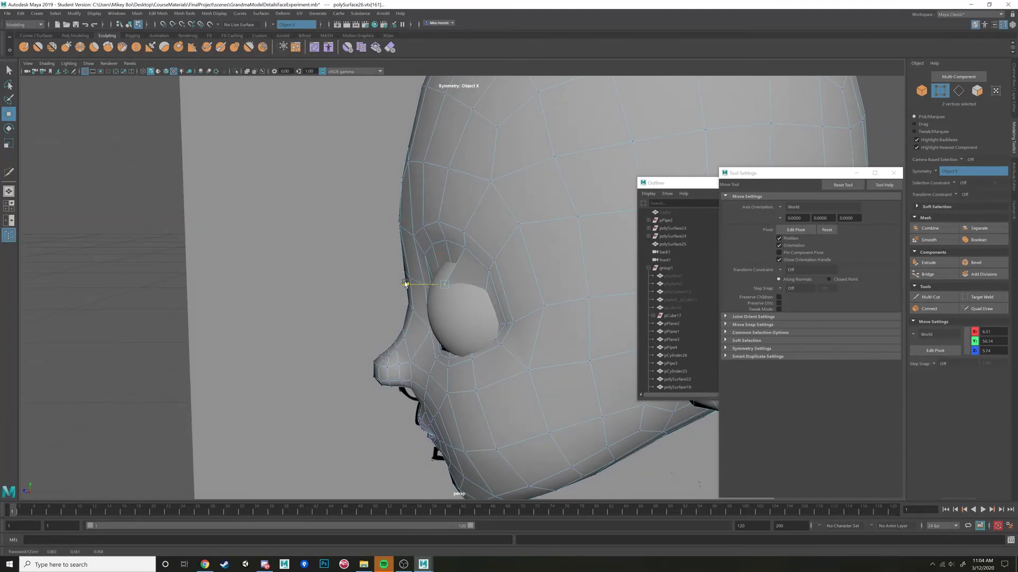
pyautogui.click(501, 325)
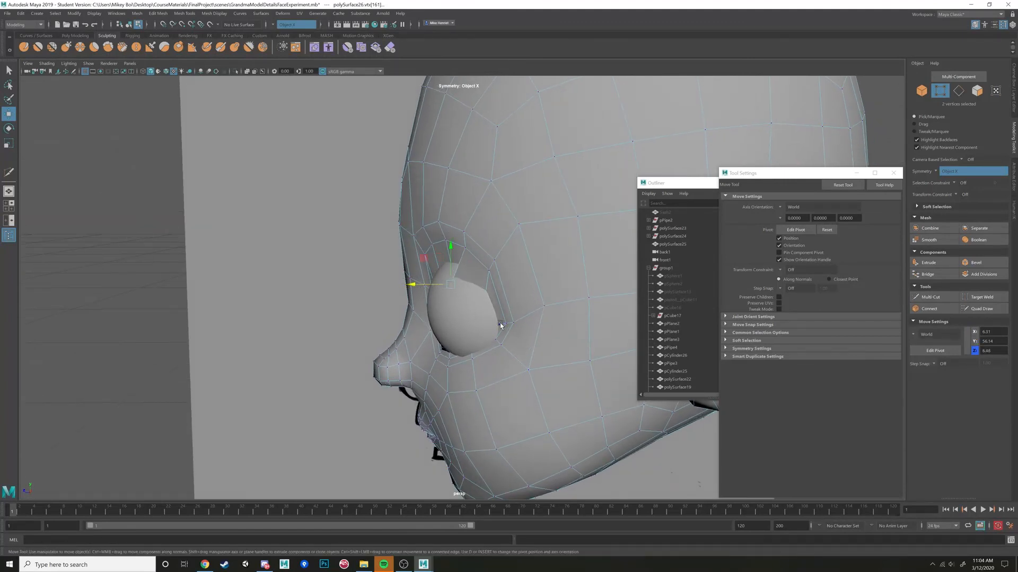
pyautogui.moveTo(483, 324); pyautogui.dragTo(476, 326)
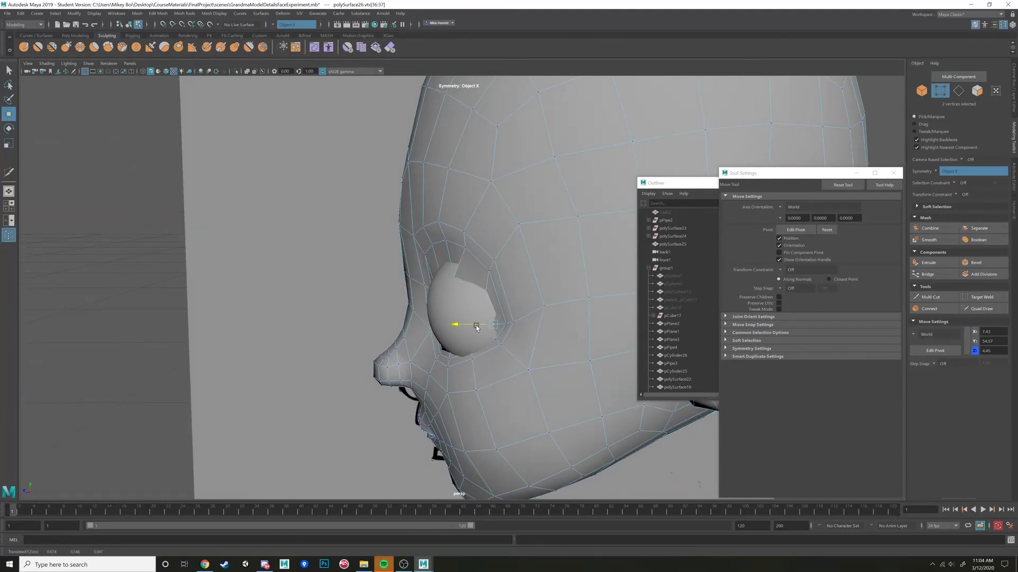
pyautogui.click(486, 296)
pyautogui.moveTo(468, 309); pyautogui.dragTo(513, 318)
pyautogui.keyDown('alt'); pyautogui.moveTo(485, 327); pyautogui.dragTo(450, 355); pyautogui.keyUp('alt')
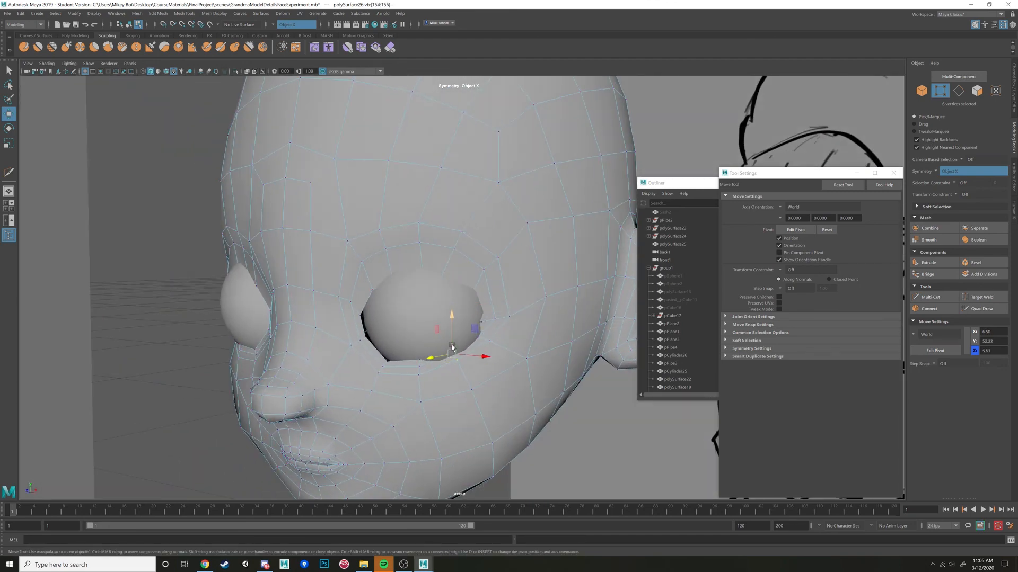
# Turn on wireframe display and move the lower-outer eye rim vertices forward and down in the perspective and side views.
pyautogui.press('4')
pyautogui.keyDown('alt'); pyautogui.moveTo(452, 347); pyautogui.dragTo(444, 354); pyautogui.keyUp('alt')
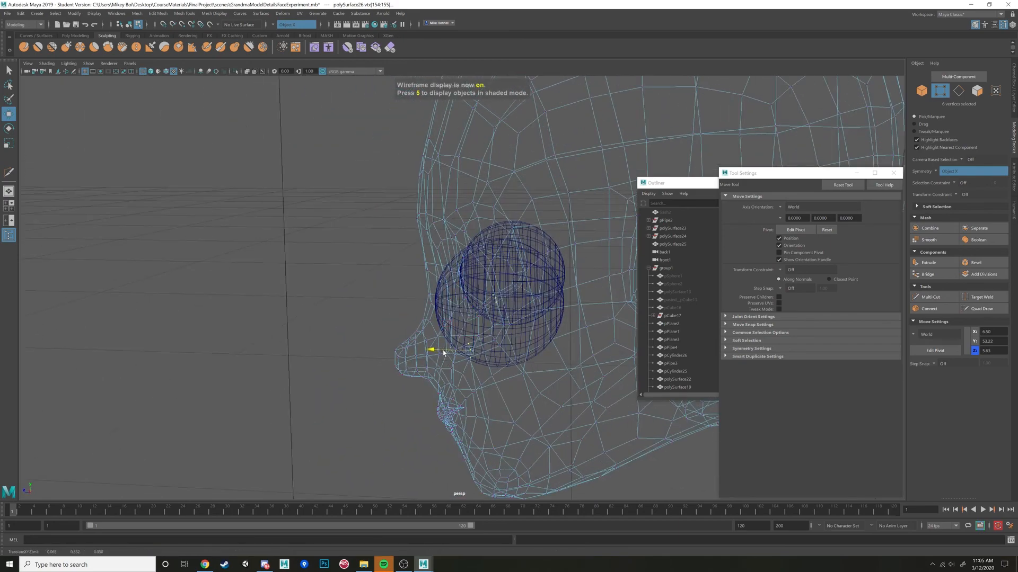
pyautogui.press('space')
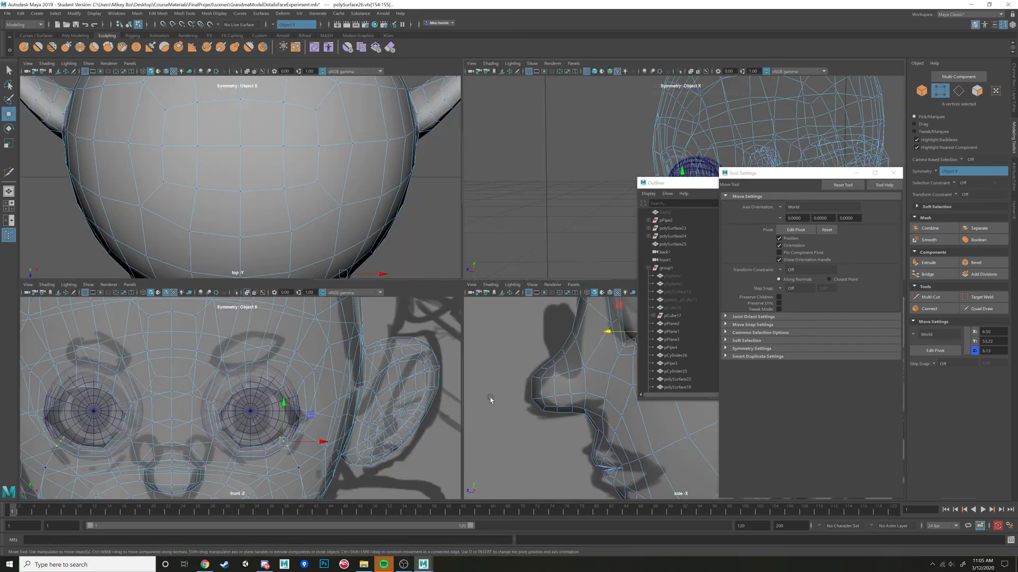
pyautogui.press('space')
pyautogui.keyDown('alt'); pyautogui.moveTo(545, 355); pyautogui.dragTo(623, 429, button='middle'); pyautogui.keyUp('alt')
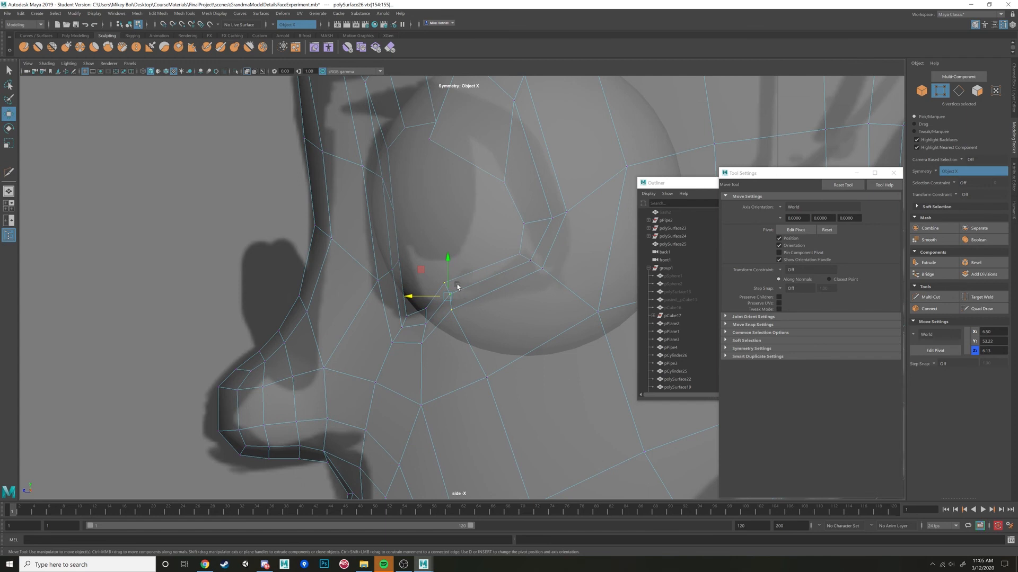
pyautogui.moveTo(452, 299); pyautogui.dragTo(453, 309)
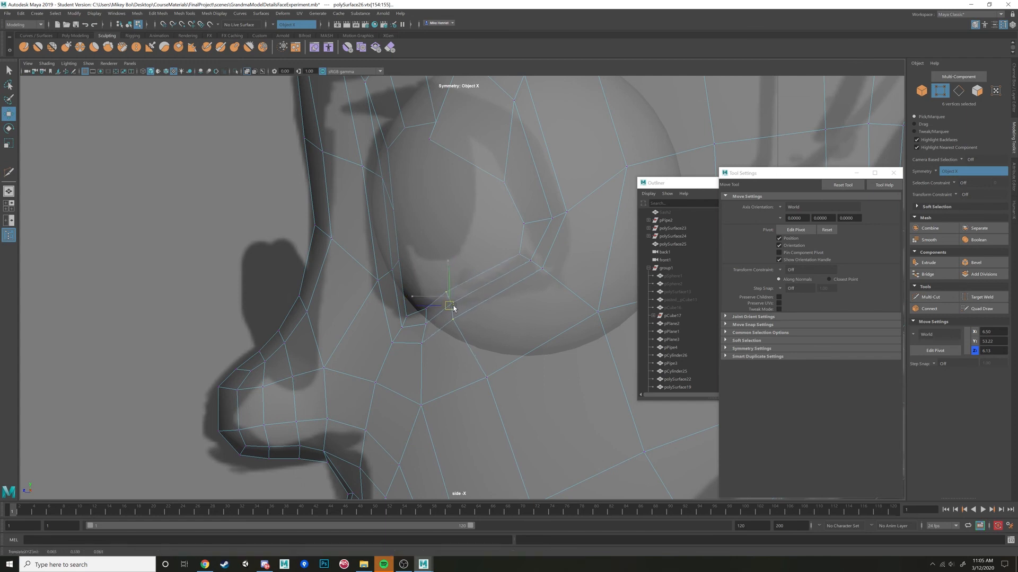
# Move the outer-corner vertices of the lower lids down and forward in the side view and refine them in perspective.
pyautogui.click(519, 256)
pyautogui.keyDown('alt'); pyautogui.moveTo(541, 269); pyautogui.dragTo(537, 276); pyautogui.keyUp('alt')
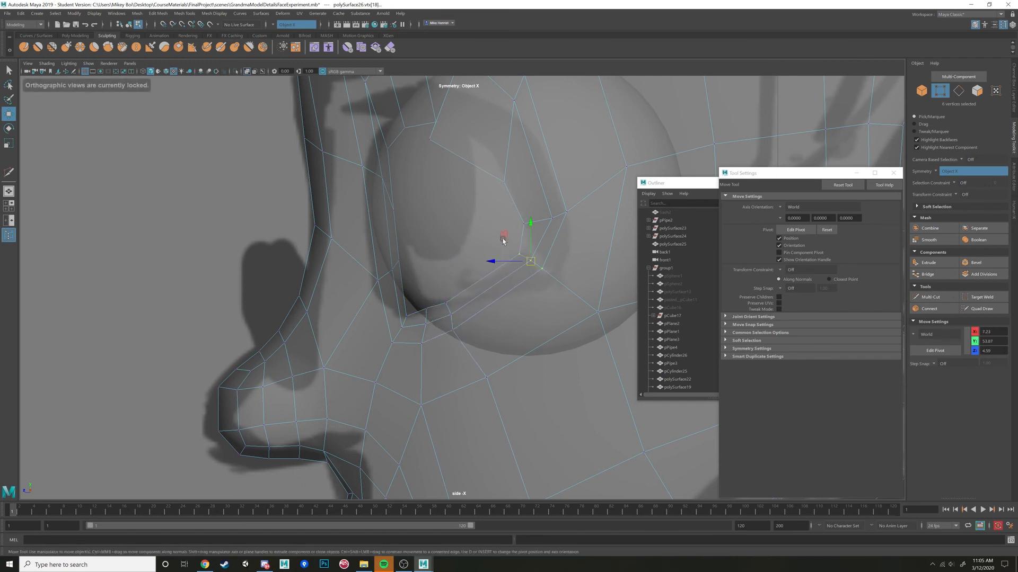
pyautogui.moveTo(503, 241); pyautogui.dragTo(498, 262)
pyautogui.press('space')
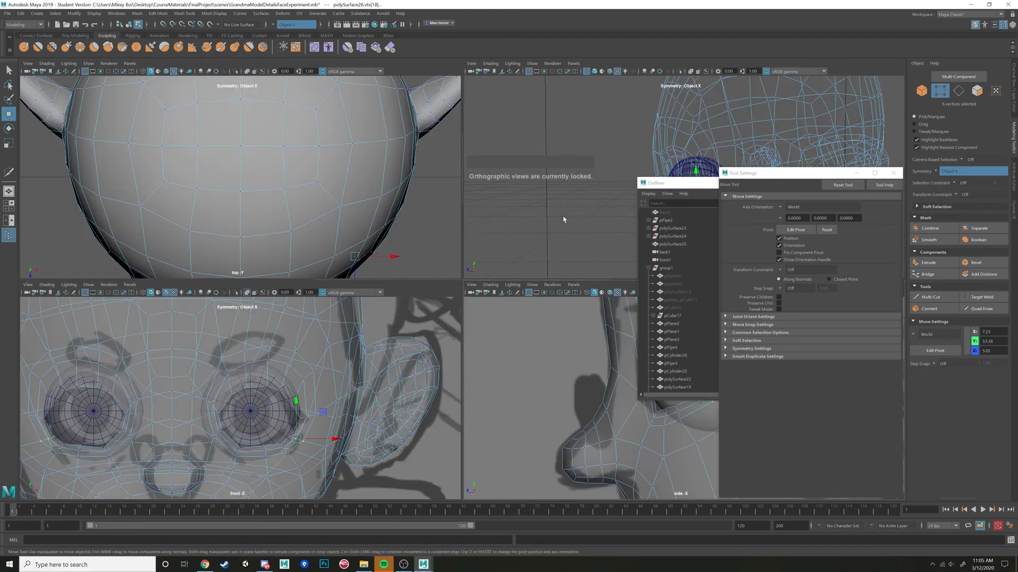
pyautogui.press('space')
pyautogui.keyDown('alt'); pyautogui.moveTo(582, 250); pyautogui.dragTo(540, 325); pyautogui.keyUp('alt')
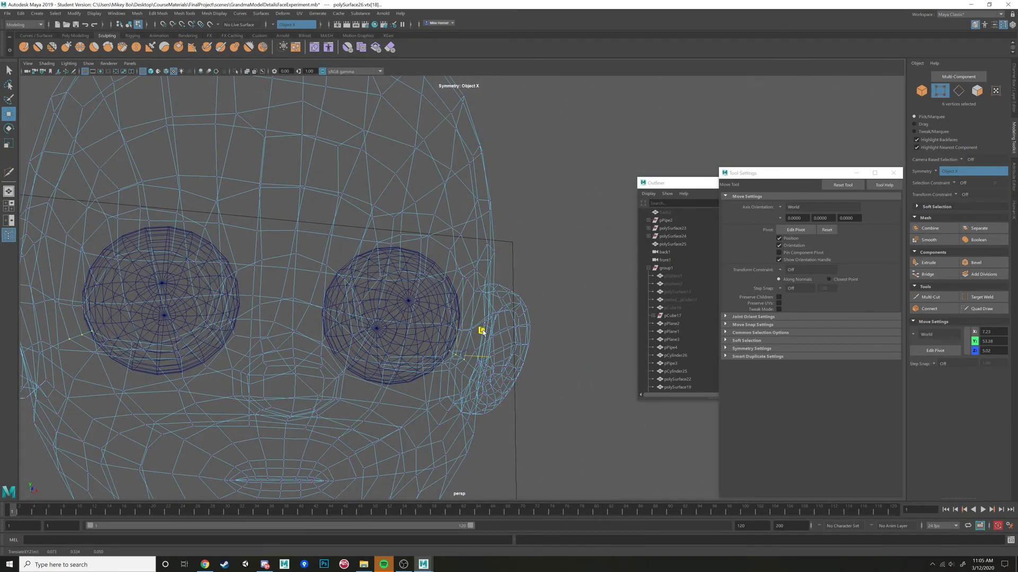
pyautogui.keyDown('alt'); pyautogui.moveTo(479, 332); pyautogui.dragTo(395, 275); pyautogui.keyUp('alt')
# Select the mirrored brow vertices above both eyes and pull them forward in the side view.
pyautogui.keyDown('shift'); pyautogui.click(444, 249); pyautogui.keyUp('shift')
pyautogui.press('space')
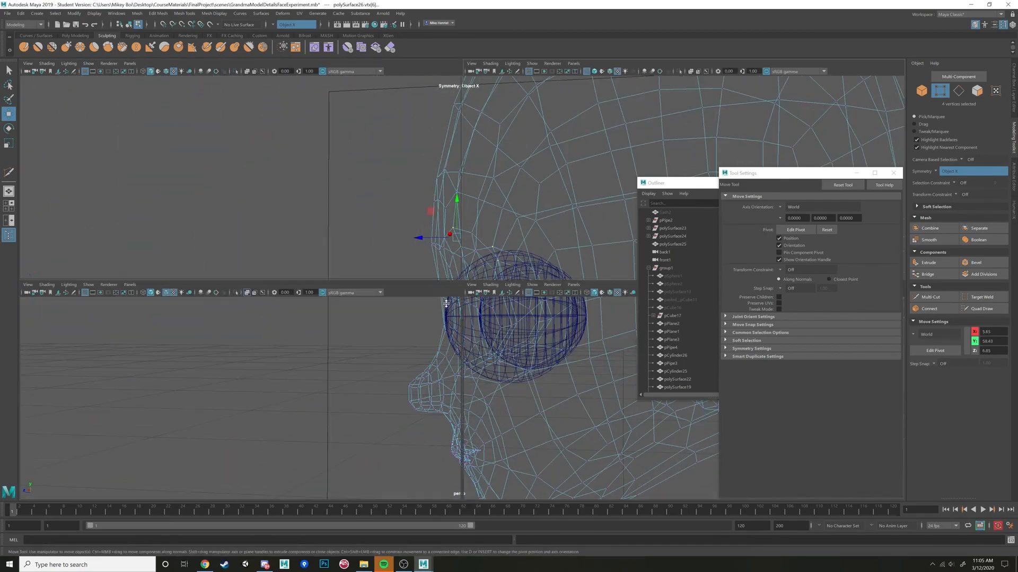
pyautogui.press('space')
pyautogui.keyDown('alt'); pyautogui.moveTo(538, 221); pyautogui.dragTo(599, 464, button='middle'); pyautogui.keyUp('alt')
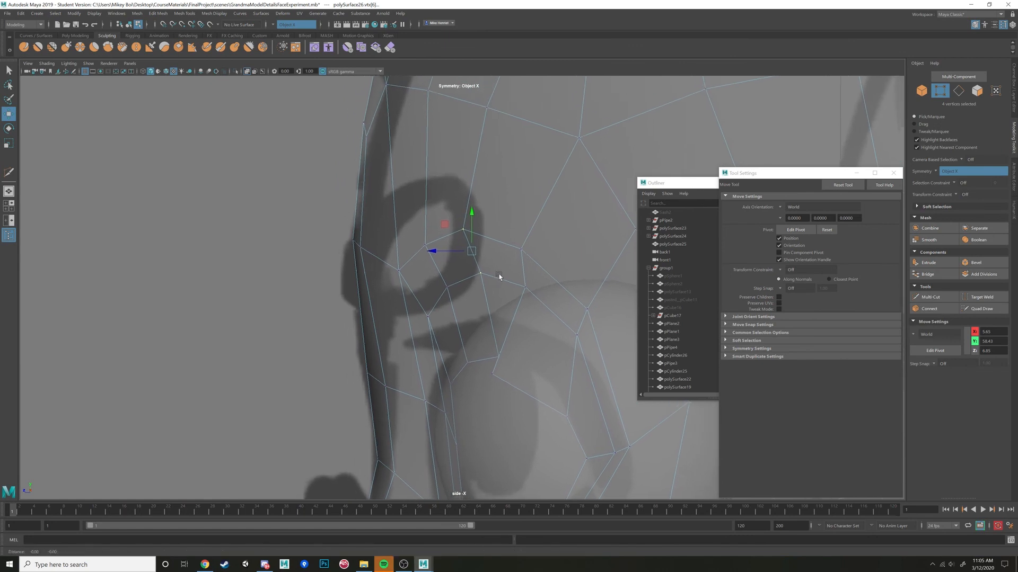
pyautogui.keyDown('alt'); pyautogui.moveTo(500, 277); pyautogui.dragTo(533, 247, button='middle'); pyautogui.keyUp('alt')
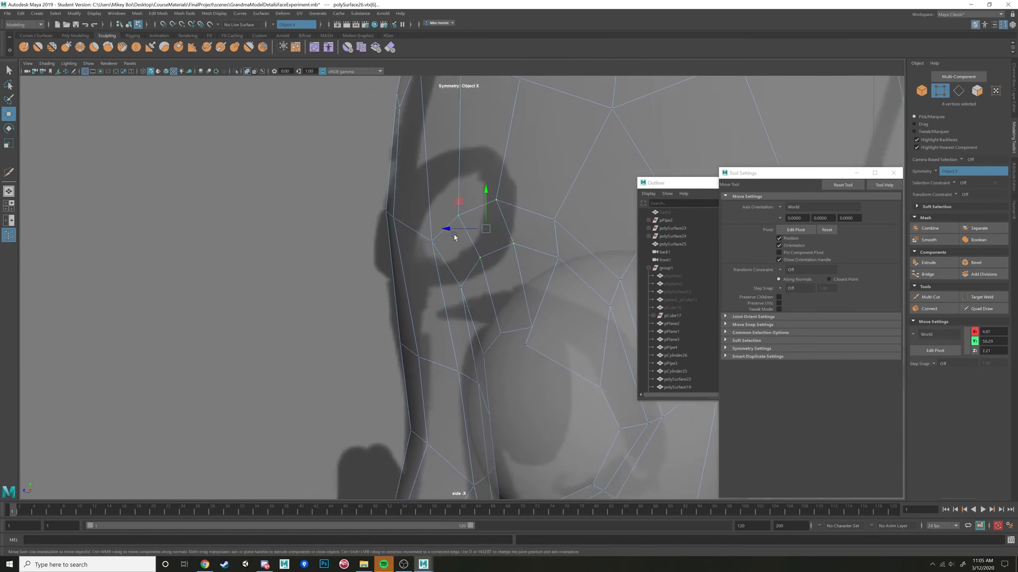
pyautogui.press('space')
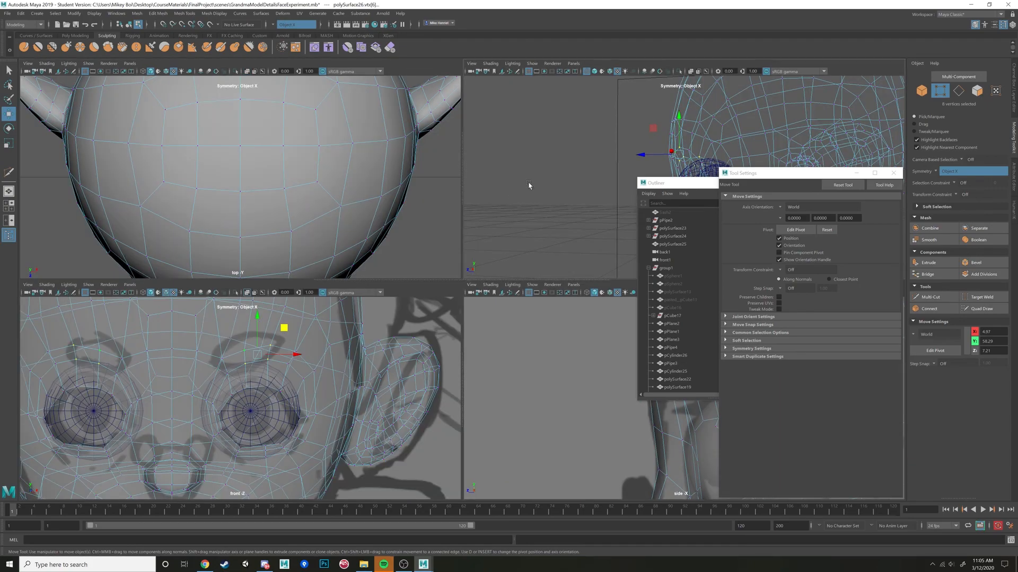
pyautogui.press('space')
pyautogui.keyDown('alt'); pyautogui.moveTo(530, 212); pyautogui.dragTo(512, 242); pyautogui.keyUp('alt')
pyautogui.press('space')
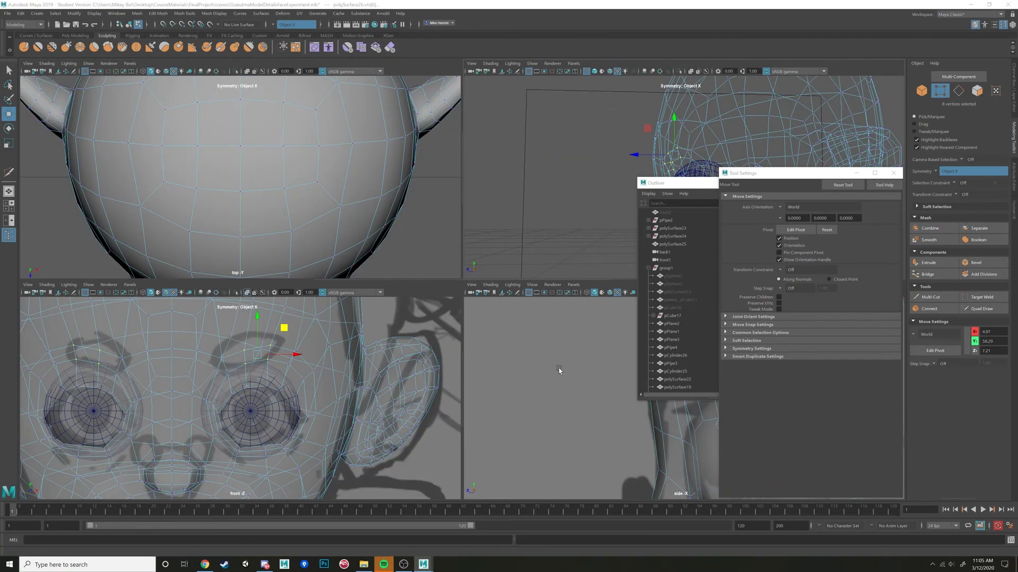
pyautogui.press('space')
pyautogui.scroll(2, 355, 275)
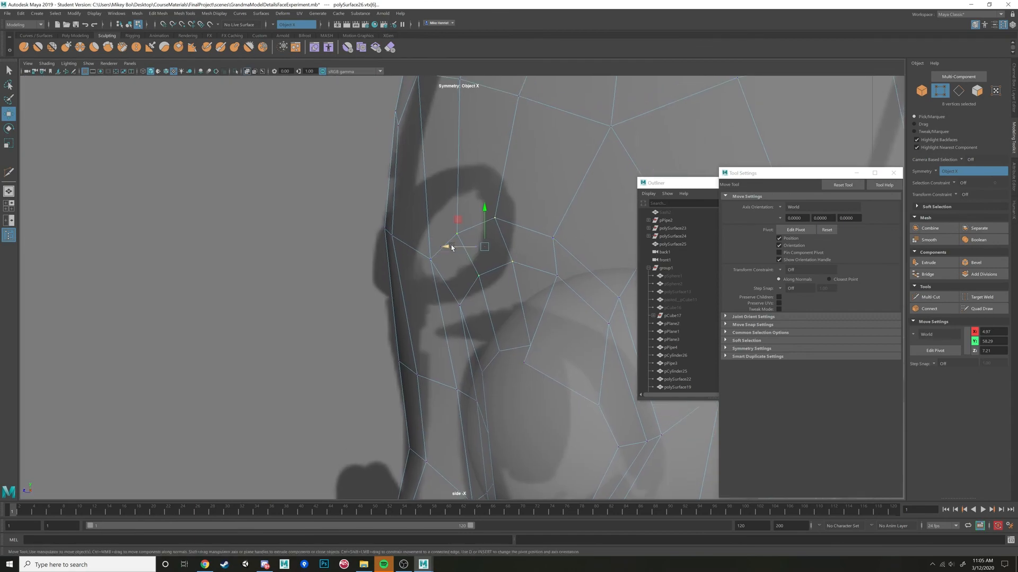
pyautogui.moveTo(452, 247); pyautogui.dragTo(422, 246)
# Pull the inner brow and central forehead vertices forward, and return the perspective view to shaded display.
pyautogui.click(431, 259)
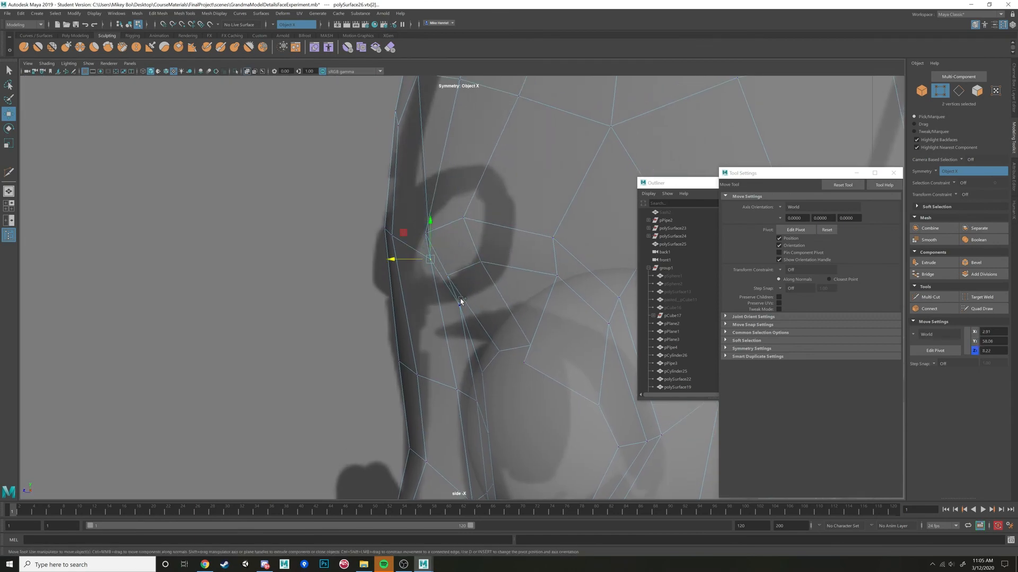
pyautogui.moveTo(421, 287); pyautogui.dragTo(387, 289)
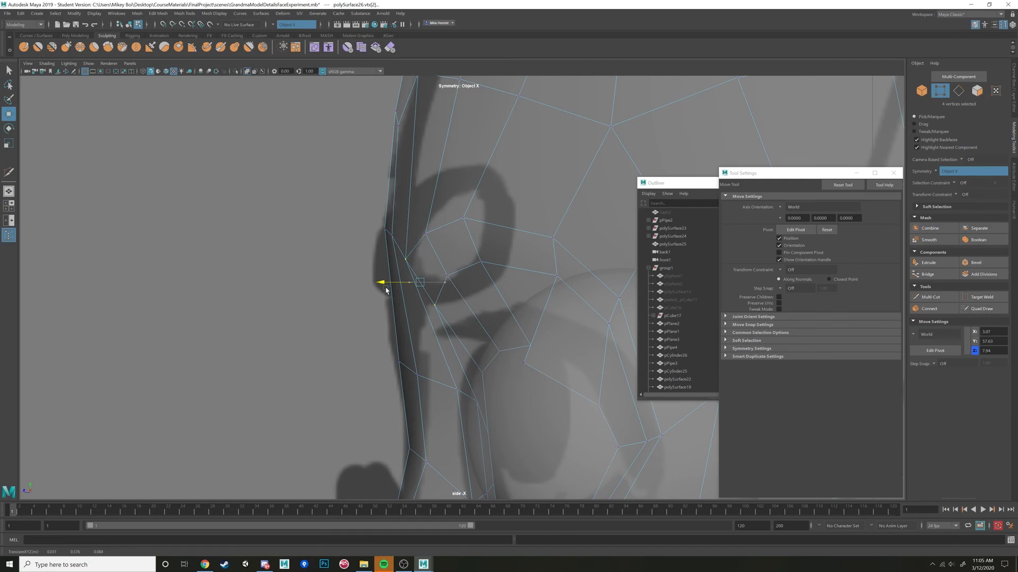
pyautogui.press('space')
pyautogui.press('space')
pyautogui.keyDown('alt'); pyautogui.moveTo(538, 211); pyautogui.dragTo(514, 218); pyautogui.keyUp('alt')
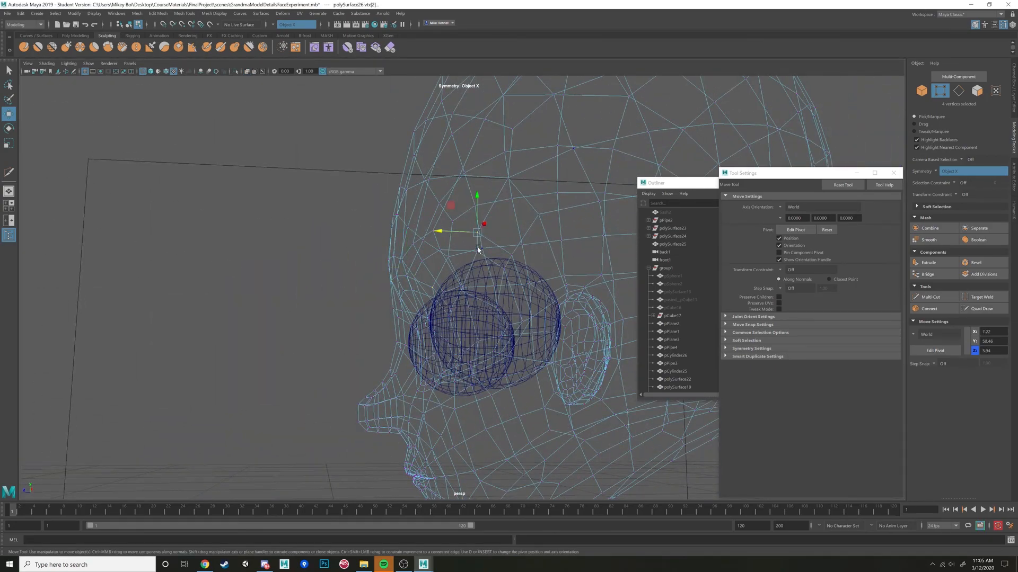
pyautogui.moveTo(489, 266)
pyautogui.keyDown('alt'); pyautogui.mouseDown()
pyautogui.moveTo(462, 240)
pyautogui.moveTo(447, 288)
pyautogui.moveTo(456, 254)
pyautogui.moveTo(484, 275)
pyautogui.moveTo(421, 284)
pyautogui.moveTo(432, 256)
pyautogui.moveTo(424, 275)
pyautogui.moveTo(446, 281)
pyautogui.moveTo(414, 276)
pyautogui.mouseUp(); pyautogui.keyUp('alt')
pyautogui.press('5')
pyautogui.moveTo(414, 276)
pyautogui.keyDown('alt'); pyautogui.mouseDown()
pyautogui.moveTo(458, 280)
pyautogui.moveTo(424, 292)
pyautogui.mouseUp(); pyautogui.keyUp('alt')
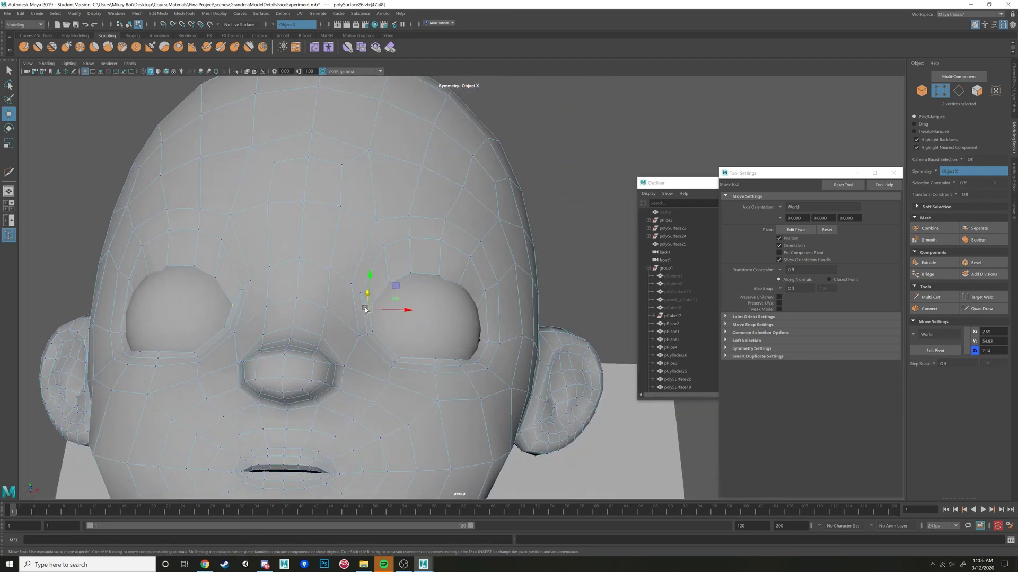
# Adjust the inner-corner and lower rim vertices of both eye openings in the shaded perspective view to smooth the lids.
pyautogui.keyDown('alt'); pyautogui.moveTo(380, 307); pyautogui.dragTo(467, 362); pyautogui.keyUp('alt')
pyautogui.click(402, 359)
pyautogui.keyDown('alt'); pyautogui.moveTo(393, 374); pyautogui.dragTo(419, 341); pyautogui.keyUp('alt')
pyautogui.click(415, 361)
pyautogui.keyDown('alt'); pyautogui.moveTo(419, 341); pyautogui.dragTo(470, 349); pyautogui.keyUp('alt')
pyautogui.keyDown('alt'); pyautogui.moveTo(470, 350); pyautogui.dragTo(541, 346, button='middle'); pyautogui.keyUp('alt')
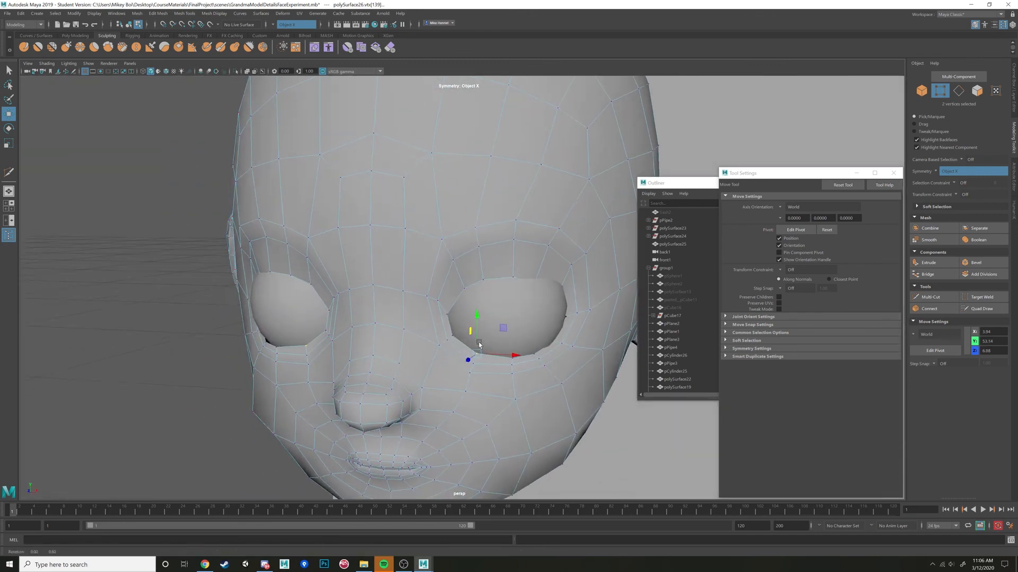
pyautogui.moveTo(541, 346)
pyautogui.keyDown('alt'); pyautogui.mouseDown()
pyautogui.moveTo(525, 347)
pyautogui.moveTo(532, 339)
pyautogui.mouseUp(); pyautogui.keyUp('alt')
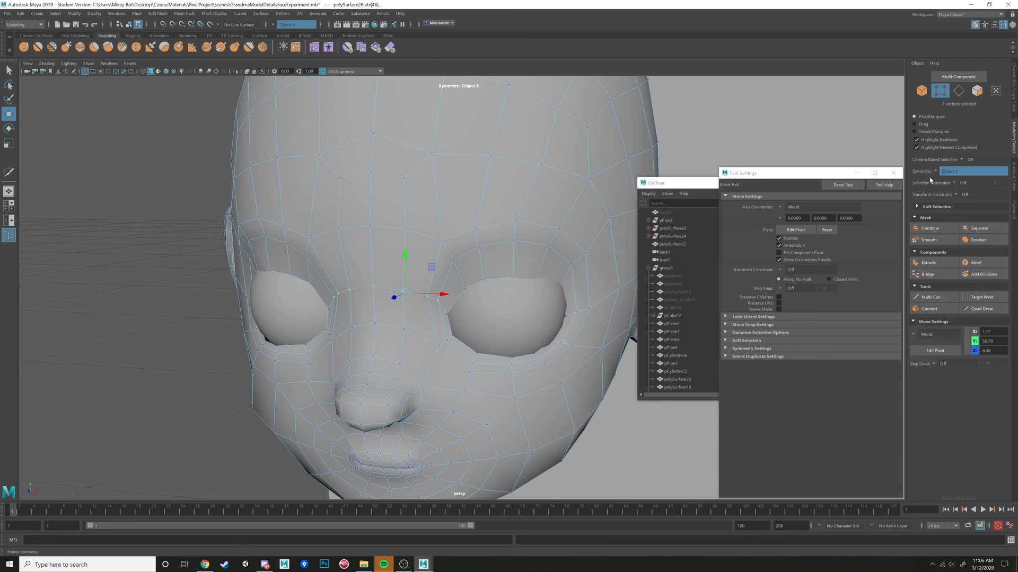
# Set the transform constraint to Edge, slide the nose-bridge vertex row vertically, and readjust the inner eye-corner vertices with the constraint off.
pyautogui.click(969, 207)
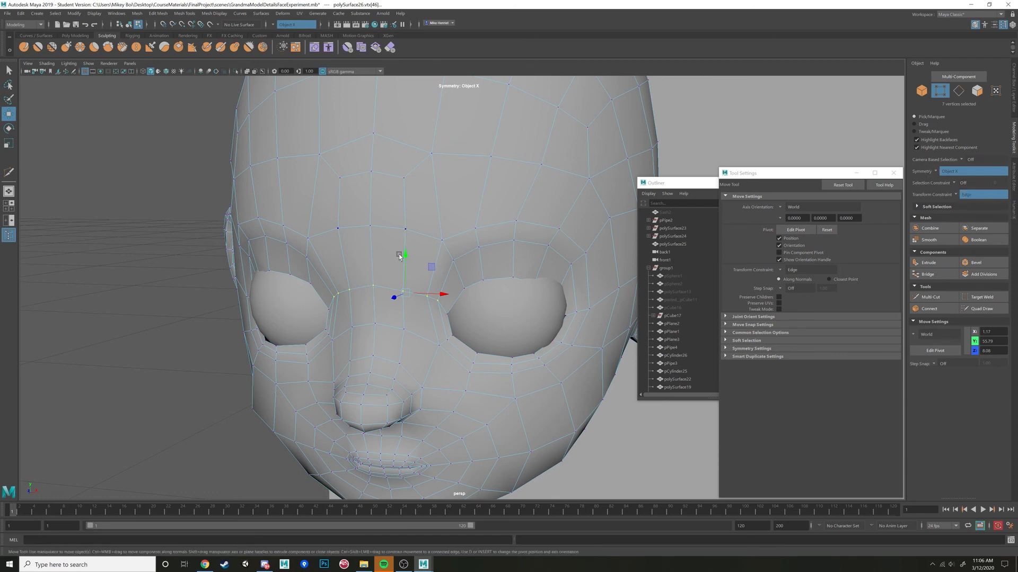
pyautogui.moveTo(406, 255); pyautogui.dragTo(451, 313)
pyautogui.press('r')
pyautogui.press('w')
pyautogui.keyDown('alt'); pyautogui.moveTo(450, 312); pyautogui.dragTo(434, 324); pyautogui.keyUp('alt')
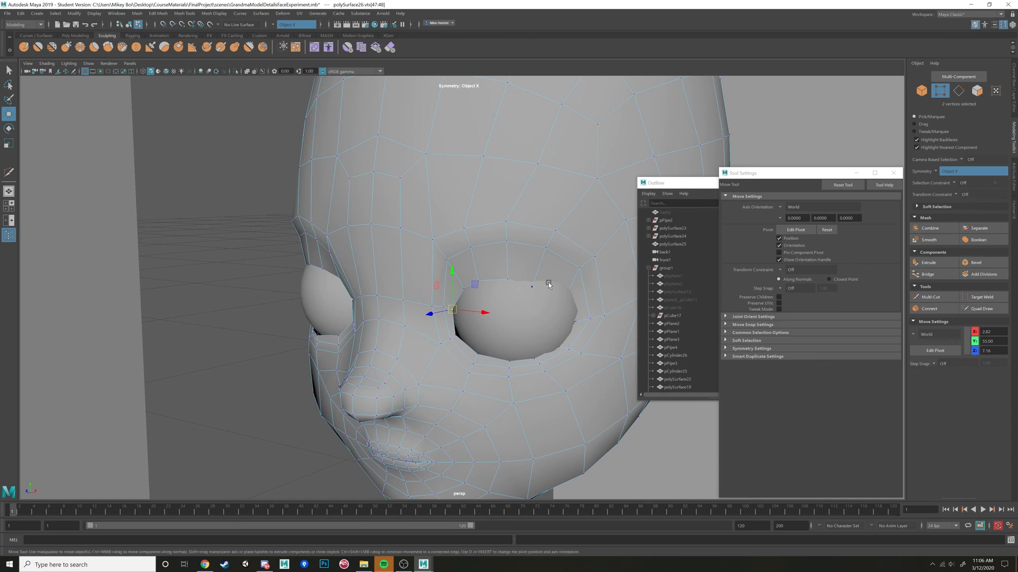
# Adjust the upper-rim and outer-brow vertices of both eye openings so they follow the eyeballs.
pyautogui.keyDown('alt'); pyautogui.moveTo(542, 286); pyautogui.dragTo(538, 275); pyautogui.keyUp('alt')
pyautogui.keyDown('alt'); pyautogui.moveTo(569, 311); pyautogui.dragTo(570, 286); pyautogui.keyUp('alt')
pyautogui.keyDown('alt'); pyautogui.moveTo(570, 286); pyautogui.dragTo(593, 247); pyautogui.keyUp('alt')
pyautogui.keyDown('shift'); pyautogui.click(577, 227); pyautogui.keyUp('shift')
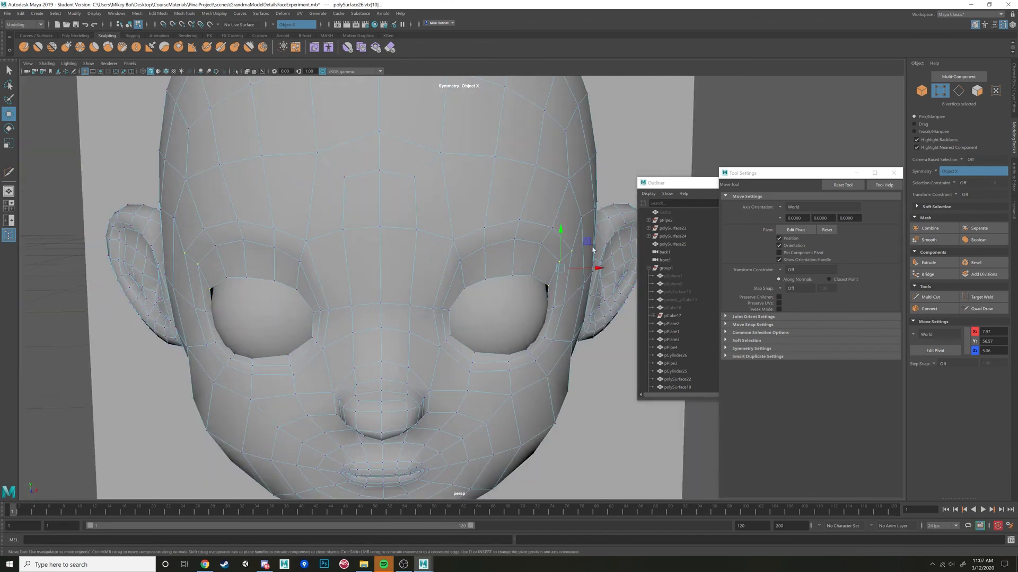
pyautogui.keyDown('alt'); pyautogui.moveTo(593, 247); pyautogui.dragTo(483, 273, button='right'); pyautogui.keyUp('alt')
pyautogui.keyDown('alt'); pyautogui.moveTo(484, 272); pyautogui.dragTo(438, 287); pyautogui.keyUp('alt')
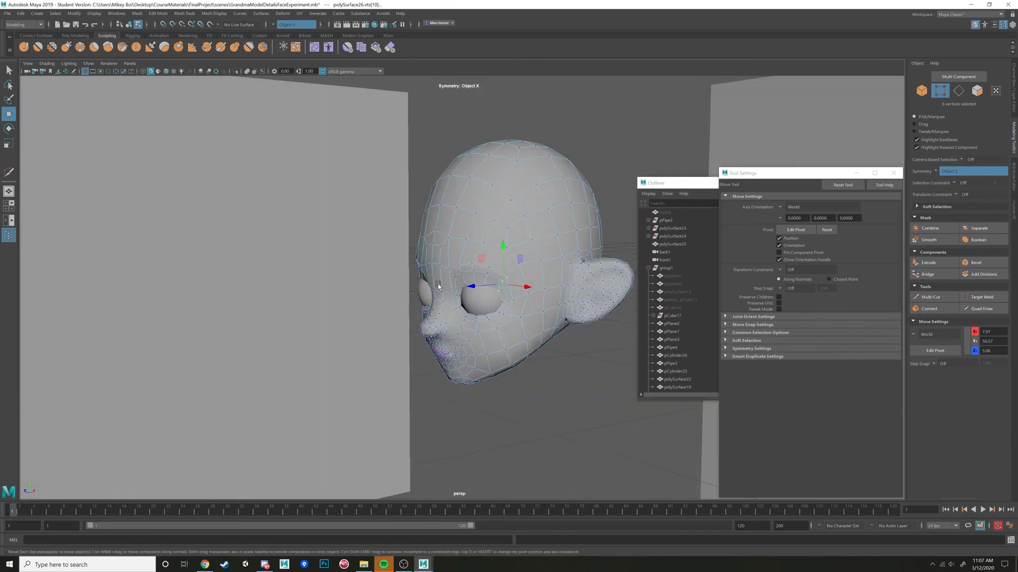
pyautogui.keyDown('alt'); pyautogui.moveTo(415, 282); pyautogui.dragTo(445, 276, button='right'); pyautogui.keyUp('alt')
pyautogui.keyDown('alt'); pyautogui.moveTo(446, 277); pyautogui.dragTo(479, 285); pyautogui.keyUp('alt')
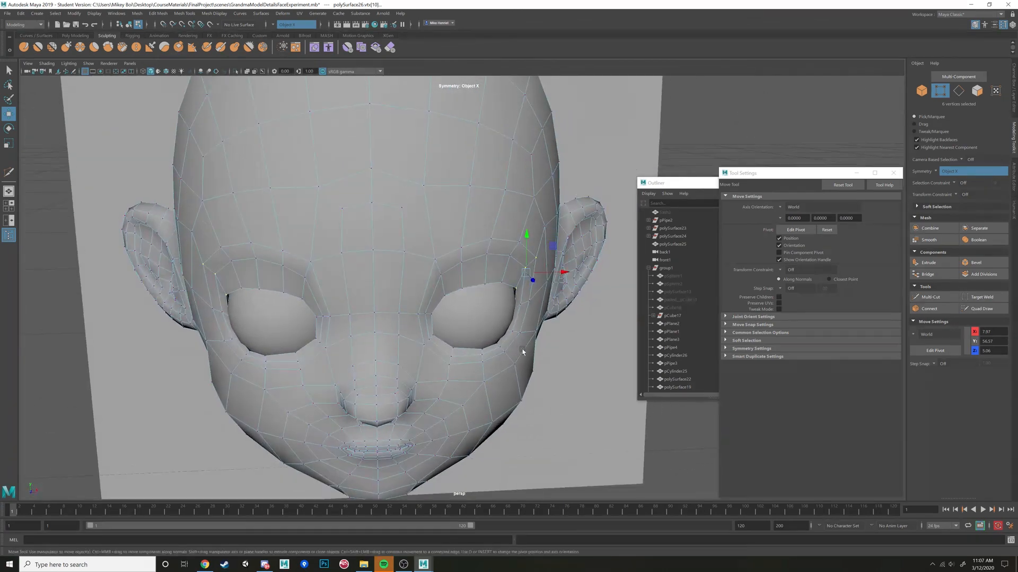
# Reposition the mirrored vertices at the outer corners of both eye openings to refine the lid contour.
pyautogui.click(506, 332)
pyautogui.keyDown('alt'); pyautogui.moveTo(505, 332); pyautogui.dragTo(531, 344); pyautogui.keyUp('alt')
pyautogui.moveTo(531, 344)
pyautogui.keyDown('alt'); pyautogui.mouseDown()
pyautogui.moveTo(568, 352)
pyautogui.moveTo(542, 332)
pyautogui.mouseUp(); pyautogui.keyUp('alt')
pyautogui.moveTo(543, 332); pyautogui.dragTo(547, 332, button='middle')
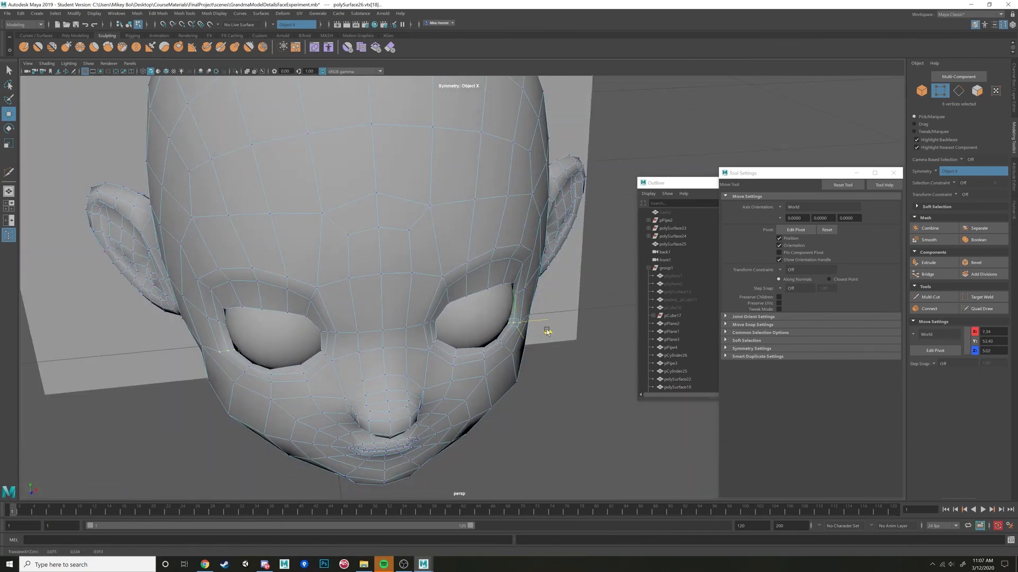
pyautogui.moveTo(547, 331)
pyautogui.keyDown('alt'); pyautogui.mouseDown()
pyautogui.moveTo(518, 319)
pyautogui.moveTo(529, 306)
pyautogui.moveTo(563, 312)
pyautogui.moveTo(558, 298)
pyautogui.moveTo(545, 312)
pyautogui.mouseUp(); pyautogui.keyUp('alt')
pyautogui.click(524, 312)
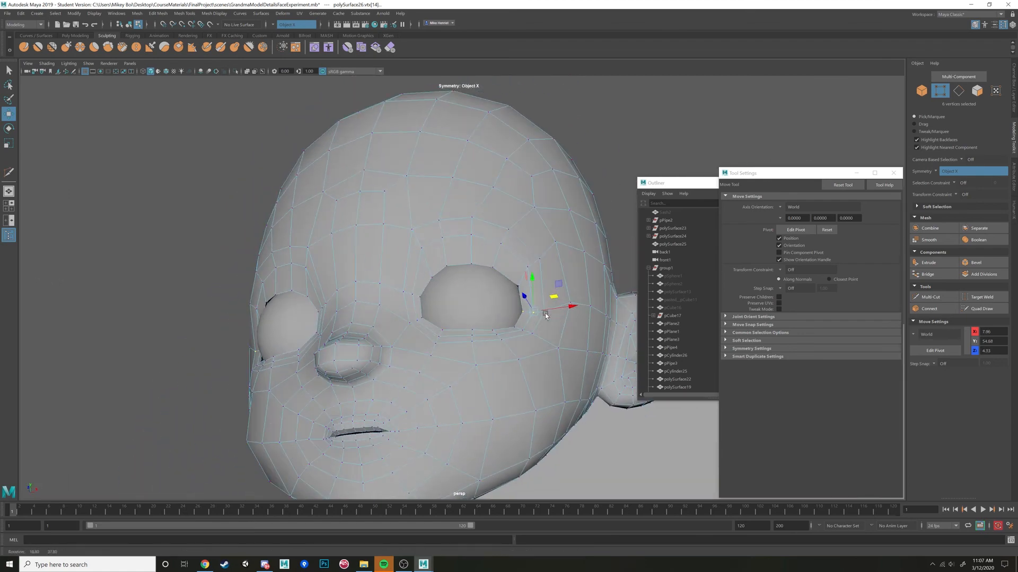
# Adjust the vertices above both eye openings and return the head to object mode with nothing selected.
pyautogui.click(446, 265)
pyautogui.keyDown('alt'); pyautogui.moveTo(450, 267); pyautogui.dragTo(532, 279); pyautogui.keyUp('alt')
pyautogui.click(466, 224)
pyautogui.moveTo(500, 209); pyautogui.dragTo(531, 190, button='right')
pyautogui.scroll(-5, 531, 190)
pyautogui.click(657, 168)
pyautogui.keyDown('alt'); pyautogui.moveTo(371, 275); pyautogui.dragTo(419, 262); pyautogui.keyUp('alt')
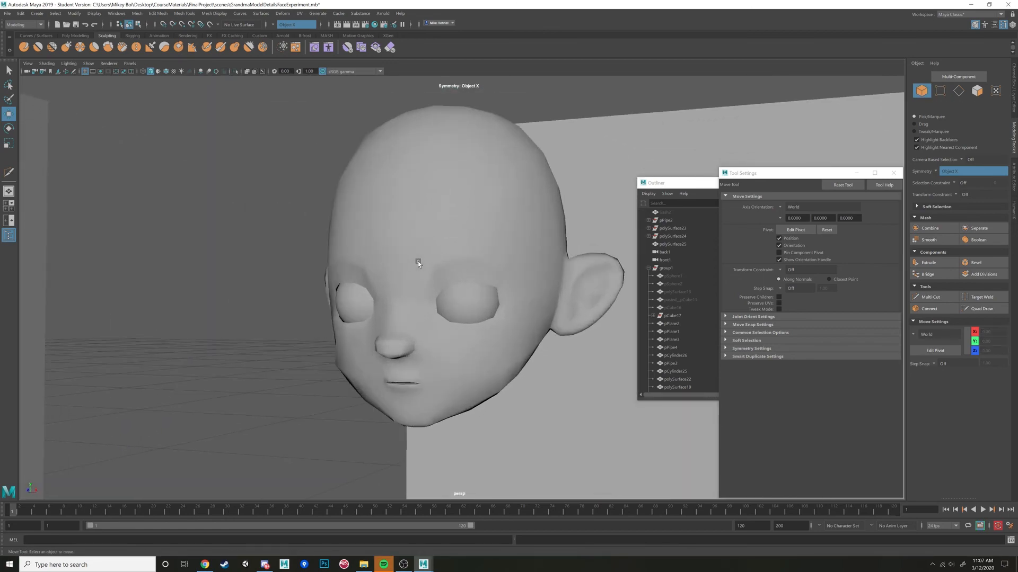
# Select the border edge loops of both eye openings and extrude them.
pyautogui.scroll(5, 477, 265)
pyautogui.click(504, 255)
pyautogui.moveTo(500, 237); pyautogui.dragTo(503, 216, button='right')
pyautogui.keyDown('alt'); pyautogui.moveTo(501, 281); pyautogui.dragTo(498, 305); pyautogui.keyUp('alt')
pyautogui.doubleClick(485, 253)
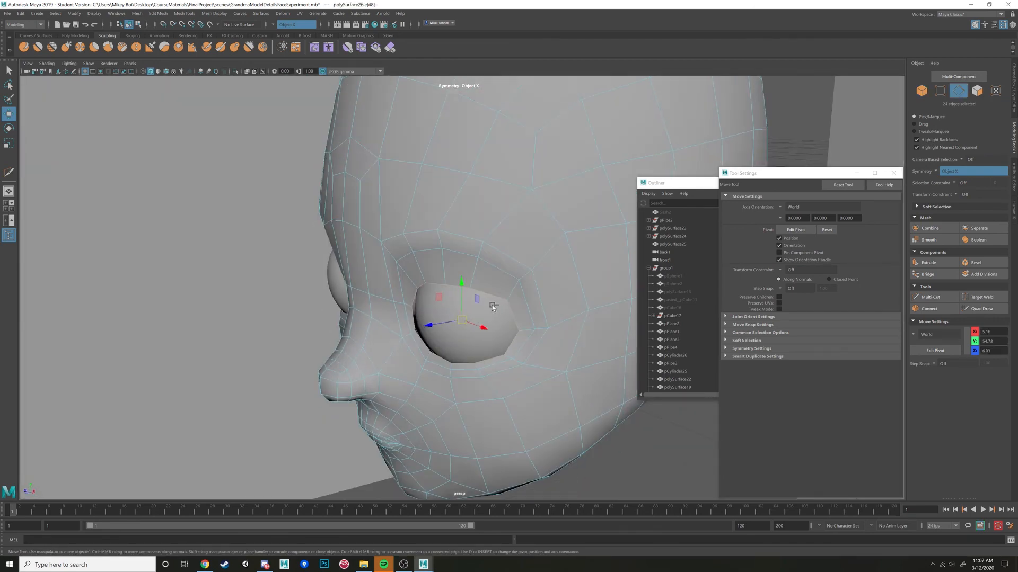
pyautogui.hotkey('ctrl', 'e')
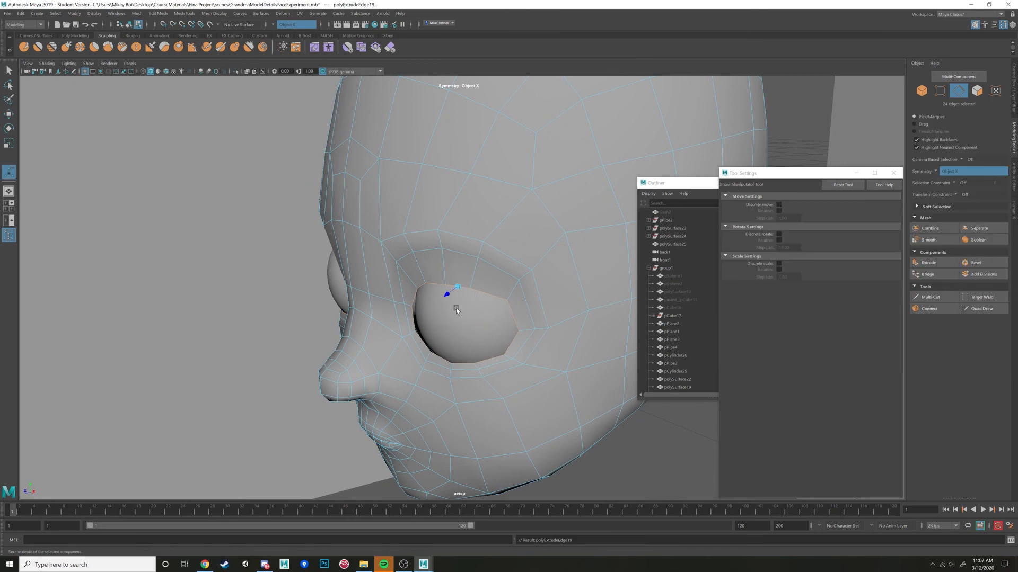
pyautogui.keyDown('alt'); pyautogui.moveTo(456, 310); pyautogui.dragTo(477, 275); pyautogui.keyUp('alt')
# Scale the extruded eye-opening edges to form an inner lid thickness, and deselect the head.
pyautogui.press('r')
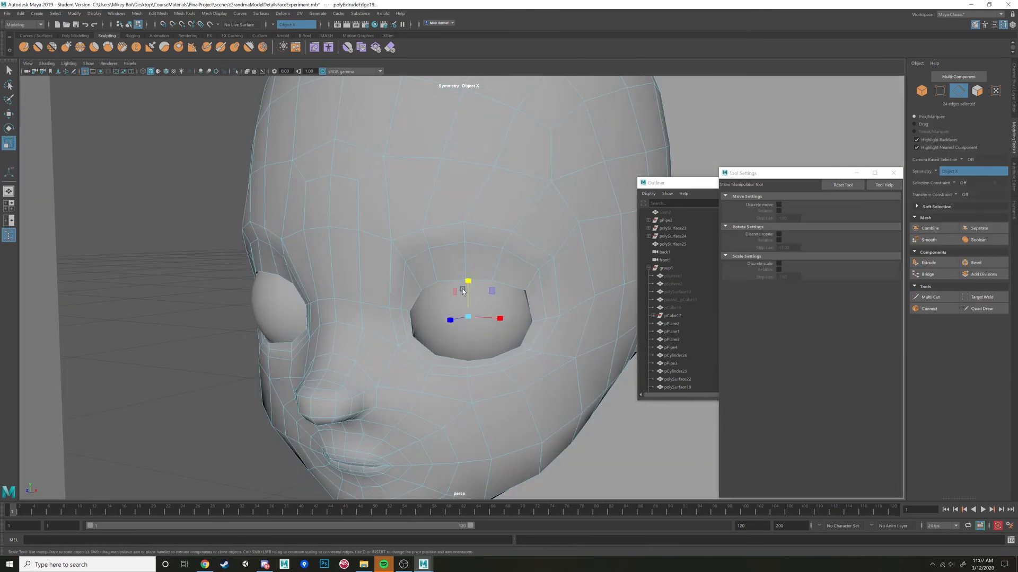
pyautogui.keyDown('alt'); pyautogui.moveTo(501, 313); pyautogui.dragTo(455, 286); pyautogui.keyUp('alt')
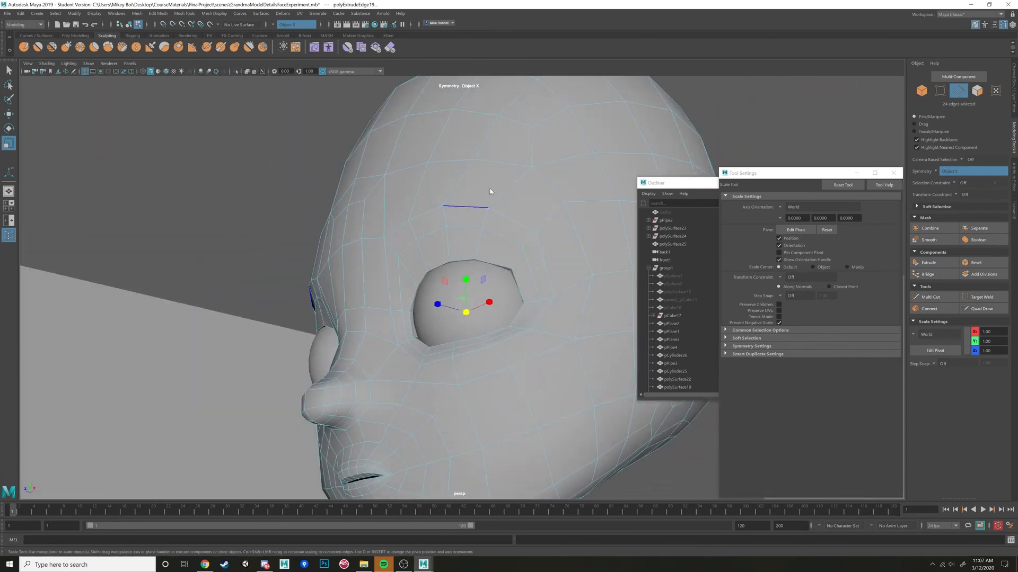
pyautogui.moveTo(465, 207); pyautogui.dragTo(508, 191, button='right')
pyautogui.click(275, 209)
pyautogui.scroll(-6, 279, 215)
pyautogui.keyDown('alt'); pyautogui.moveTo(280, 215); pyautogui.dragTo(352, 252); pyautogui.keyUp('alt')
pyautogui.scroll(8, 359, 252)
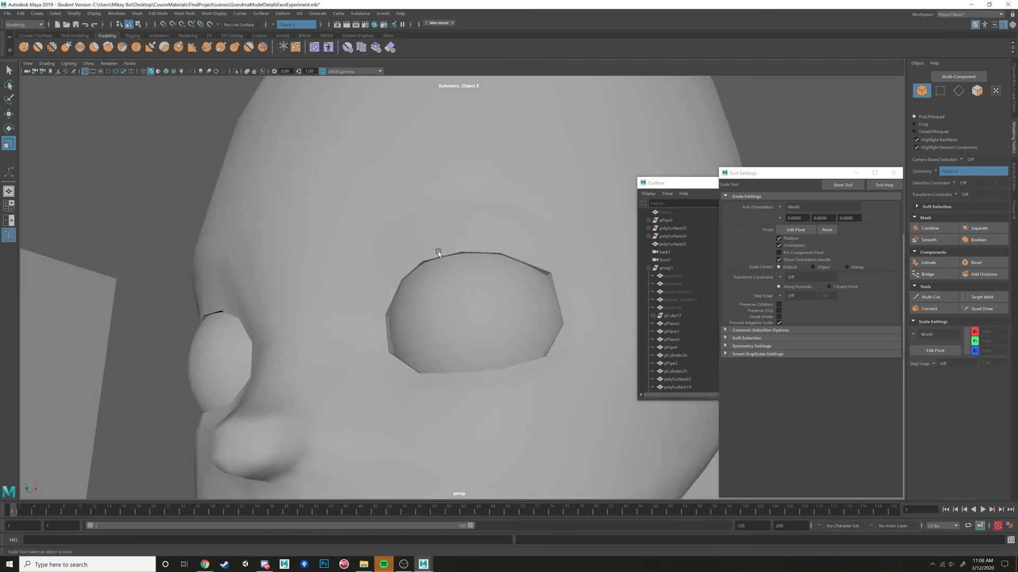
# Select the edge loops around both eye openings, soften their normals, and return to object mode.
pyautogui.click(469, 235)
pyautogui.keyDown('alt'); pyautogui.moveTo(529, 259); pyautogui.dragTo(515, 277); pyautogui.keyUp('alt')
pyautogui.moveTo(523, 264); pyautogui.dragTo(523, 241, button='right')
pyautogui.keyDown('alt'); pyautogui.moveTo(524, 243); pyautogui.dragTo(491, 266); pyautogui.keyUp('alt')
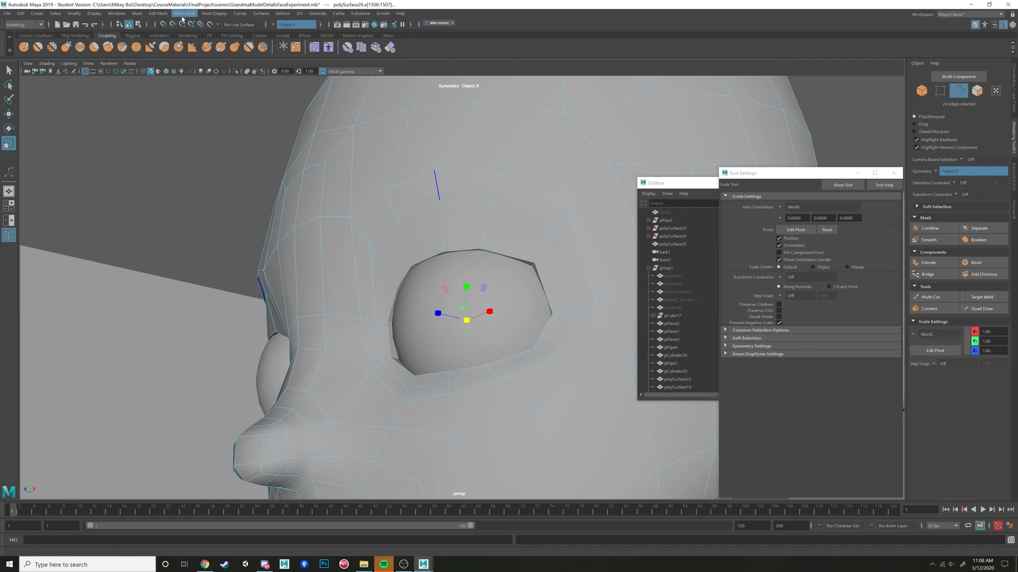
pyautogui.click(206, 16)
pyautogui.click(224, 83)
pyautogui.press('w')
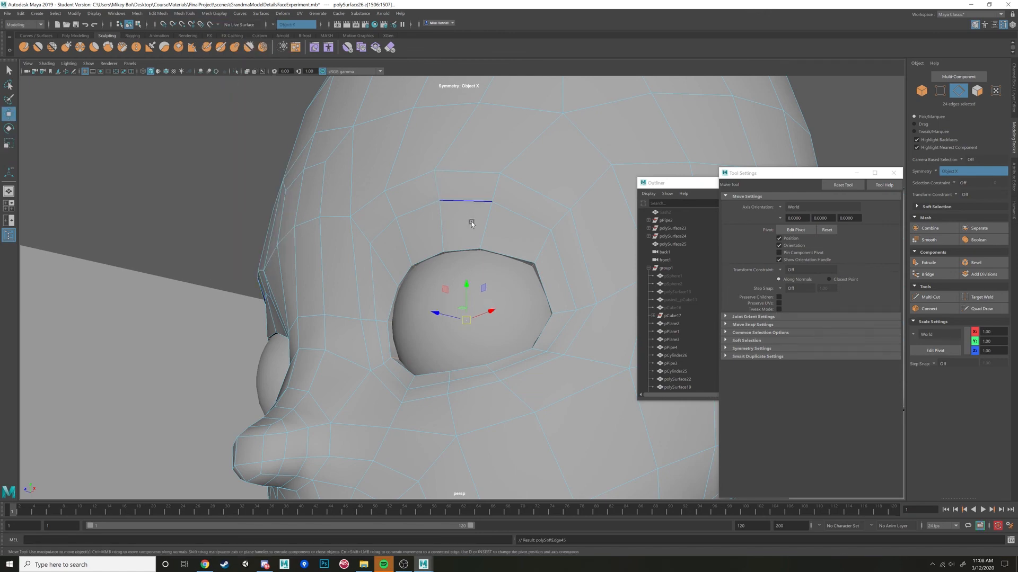
pyautogui.keyDown('alt'); pyautogui.moveTo(466, 222); pyautogui.dragTo(462, 271); pyautogui.keyUp('alt')
pyautogui.moveTo(446, 235); pyautogui.dragTo(486, 217, button='right')
pyautogui.scroll(-8, 472, 208)
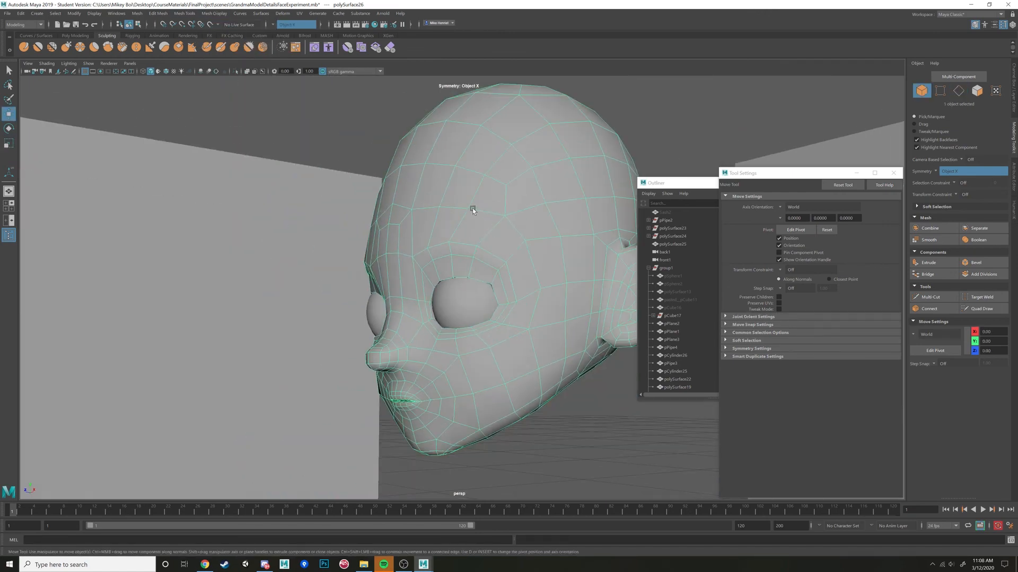
pyautogui.click(364, 136)
# Insert an edge loop just outside the rim of both eye openings with the Multi-Cut tool.
pyautogui.moveTo(464, 273)
pyautogui.keyDown('alt'); pyautogui.mouseDown()
pyautogui.moveTo(452, 253)
pyautogui.moveTo(486, 268)
pyautogui.moveTo(449, 269)
pyautogui.moveTo(474, 278)
pyautogui.mouseUp(); pyautogui.keyUp('alt')
pyautogui.scroll(5, 473, 278)
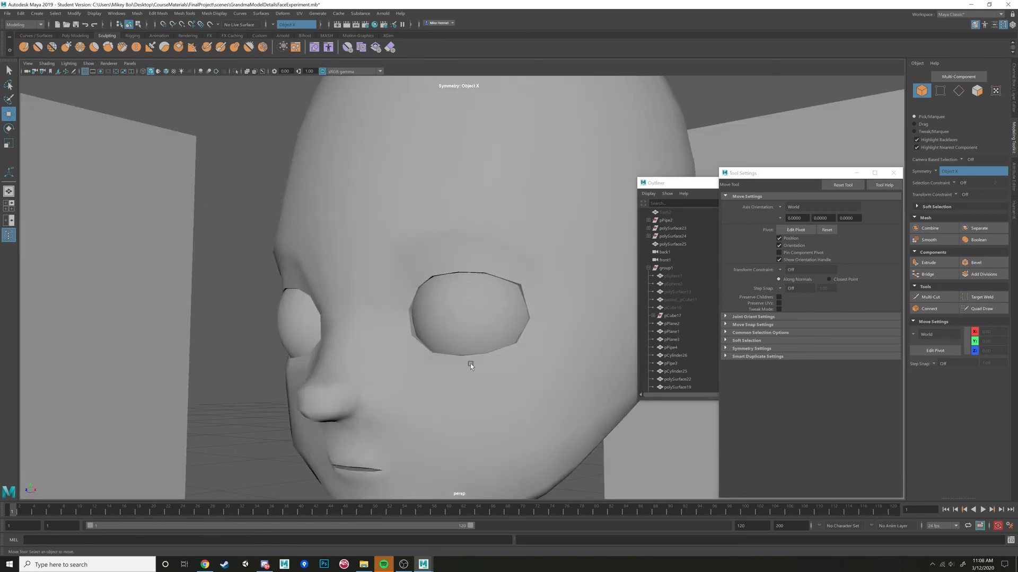
pyautogui.click(523, 277)
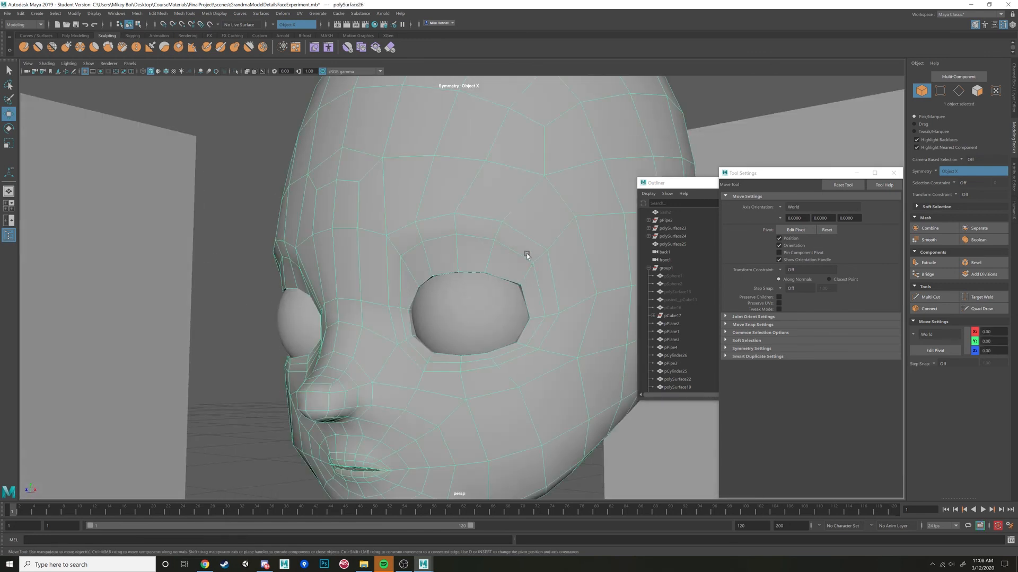
pyautogui.click(937, 297)
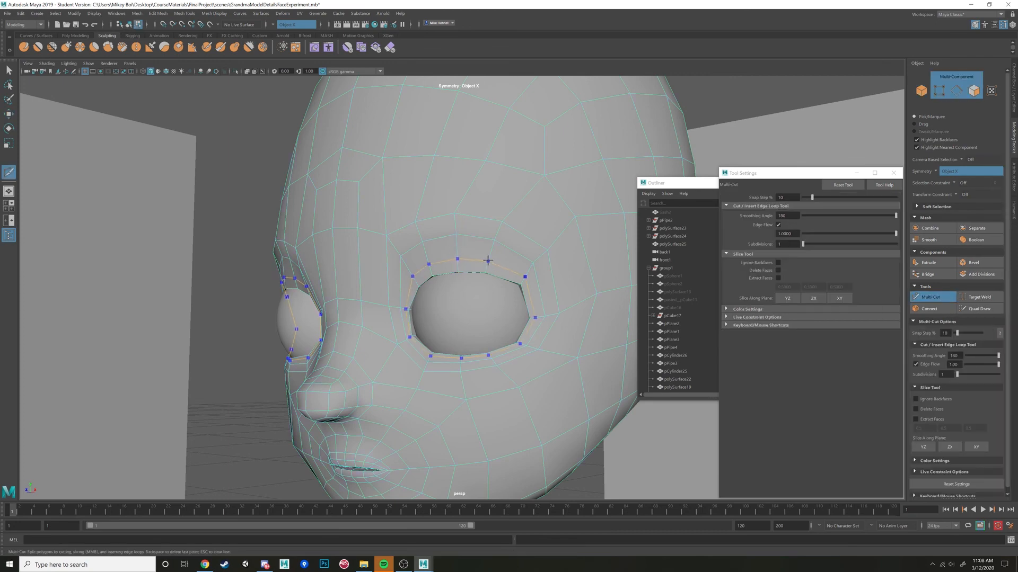
pyautogui.keyDown('ctrl'); pyautogui.click(534, 296); pyautogui.keyUp('ctrl')
pyautogui.keyDown('alt'); pyautogui.moveTo(534, 296); pyautogui.dragTo(461, 281); pyautogui.keyUp('alt')
pyautogui.press('w')
# Select the mirrored edges above both eyes, reposition them to shape the brows, and return to object mode.
pyautogui.doubleClick(426, 267)
pyautogui.keyDown('alt'); pyautogui.moveTo(439, 276); pyautogui.dragTo(426, 253); pyautogui.keyUp('alt')
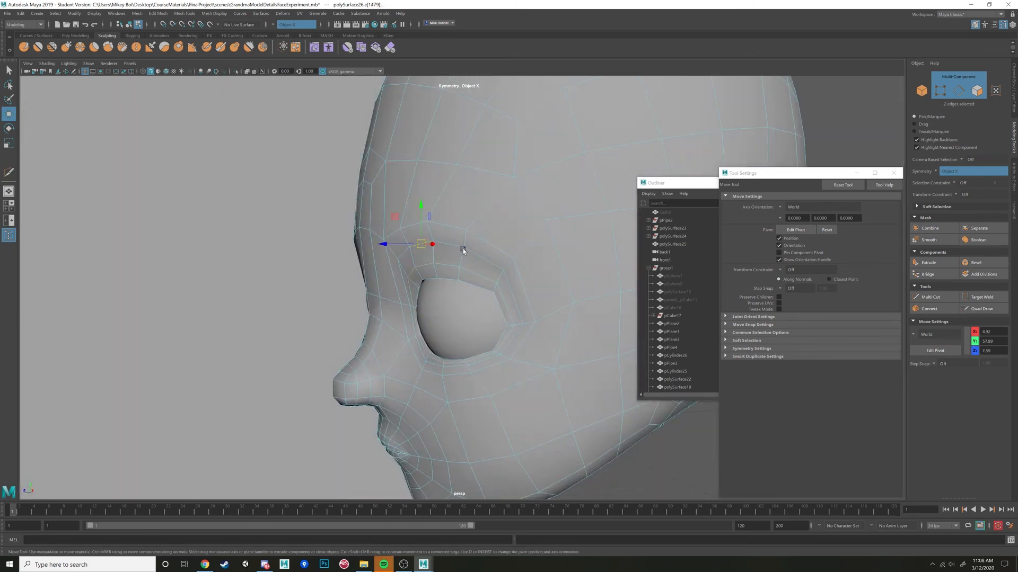
pyautogui.keyDown('alt'); pyautogui.moveTo(476, 278); pyautogui.dragTo(410, 292); pyautogui.keyUp('alt')
pyautogui.moveTo(409, 275); pyautogui.dragTo(381, 274, button='right')
pyautogui.keyDown('alt'); pyautogui.moveTo(424, 288); pyautogui.dragTo(487, 197); pyautogui.keyUp('alt')
pyautogui.click(391, 254)
pyautogui.moveTo(488, 197); pyautogui.dragTo(515, 185, button='right')
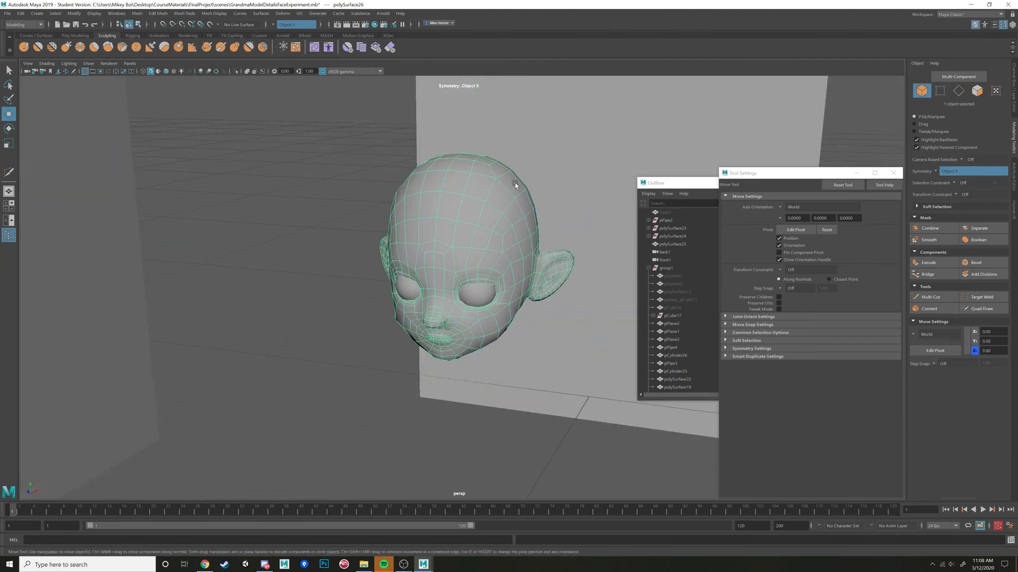
# Make layer3 visible to show the character's body and accessories together with the head.
pyautogui.keyDown('alt'); pyautogui.moveTo(515, 185); pyautogui.dragTo(486, 242); pyautogui.keyUp('alt')
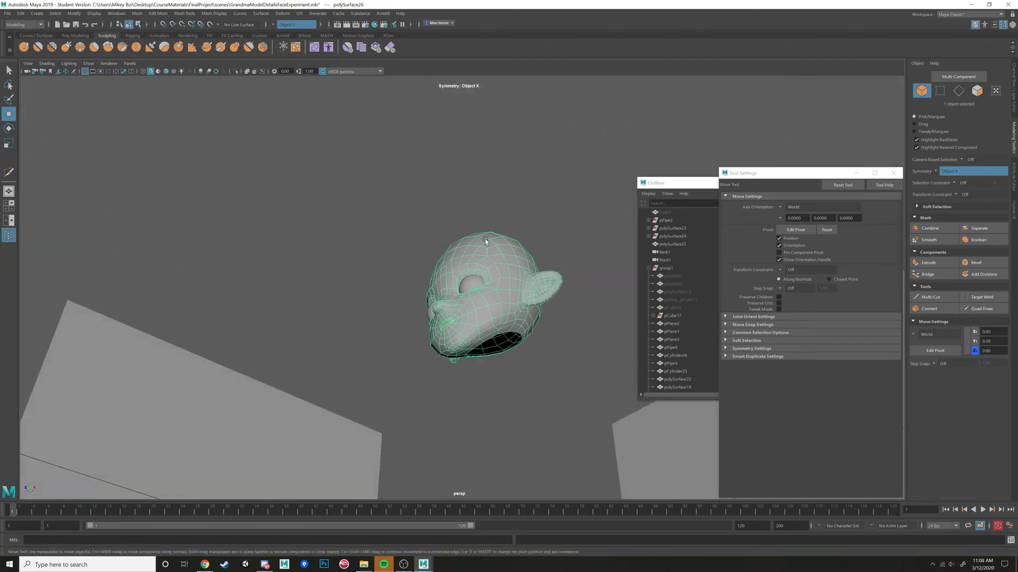
pyautogui.keyDown('alt'); pyautogui.moveTo(486, 354); pyautogui.dragTo(516, 363); pyautogui.keyUp('alt')
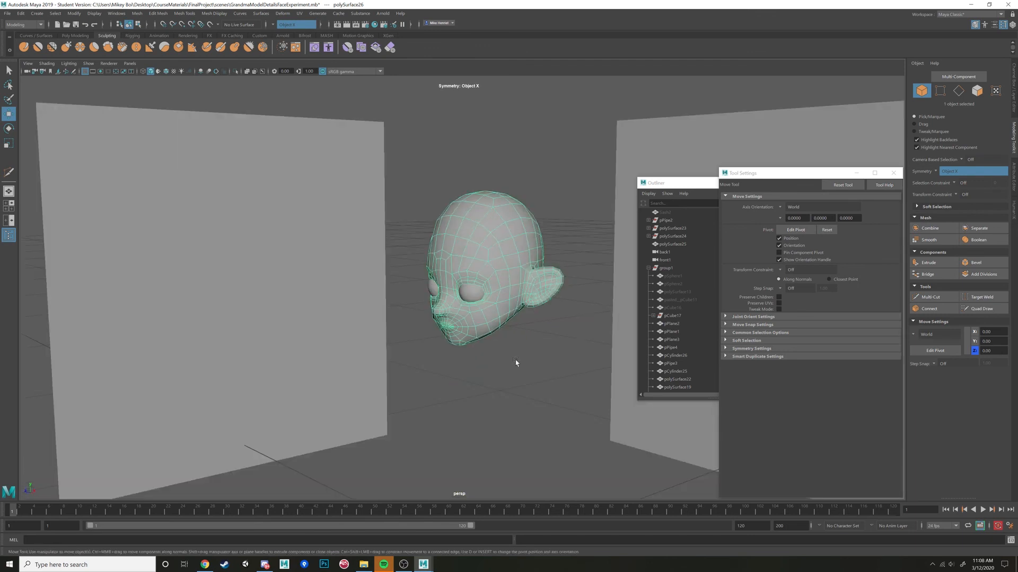
pyautogui.moveTo(451, 329)
pyautogui.keyDown('alt'); pyautogui.mouseDown()
pyautogui.moveTo(520, 336)
pyautogui.moveTo(504, 357)
pyautogui.moveTo(489, 353)
pyautogui.moveTo(530, 354)
pyautogui.moveTo(459, 354)
pyautogui.moveTo(467, 326)
pyautogui.mouseUp(); pyautogui.keyUp('alt')
pyautogui.click(473, 364)
pyautogui.click(467, 326)
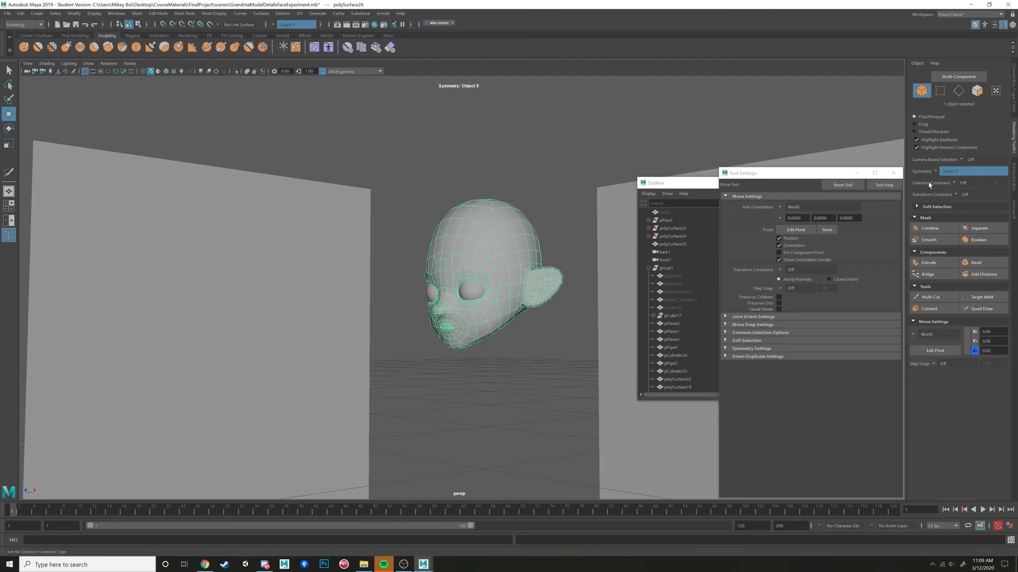
pyautogui.click(1012, 101)
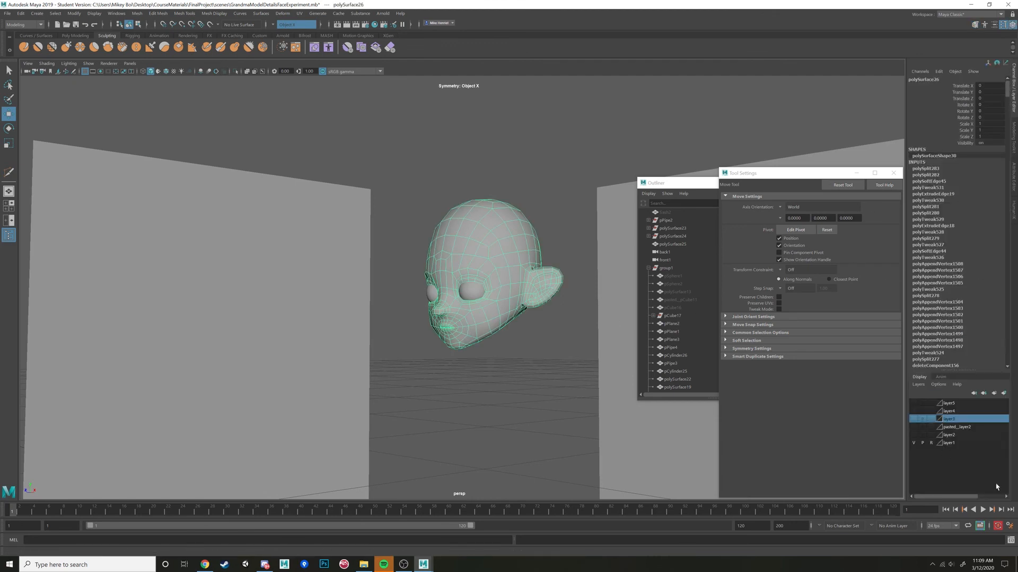
pyautogui.click(912, 419)
pyautogui.click(525, 371)
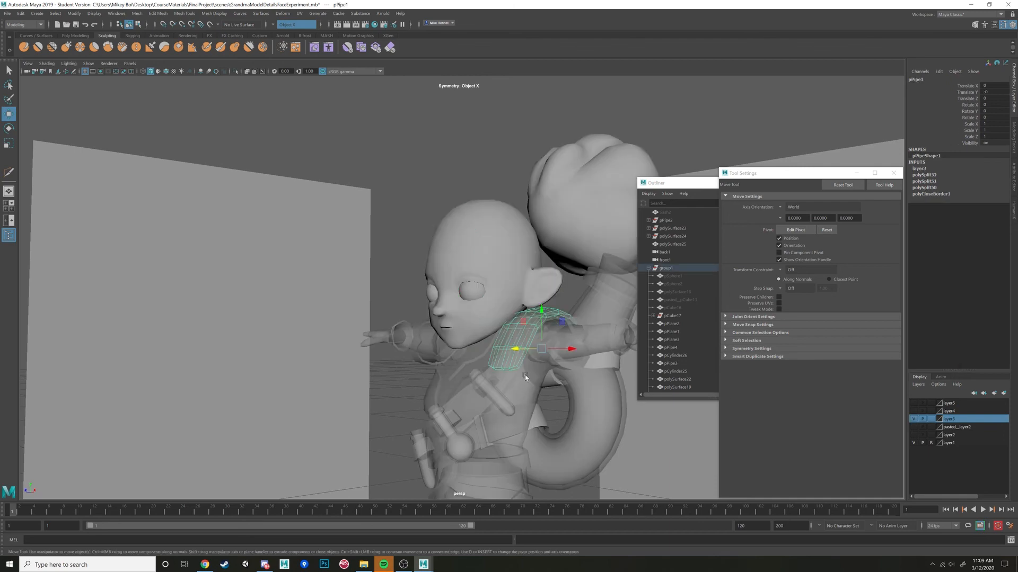
# Select the neck-area faces of the GrandmaMesh body below the head in wireframe display and delete them.
pyautogui.keyDown('alt'); pyautogui.moveTo(524, 374); pyautogui.dragTo(366, 334); pyautogui.keyUp('alt')
pyautogui.click(465, 321)
pyautogui.scroll(5, 480, 319)
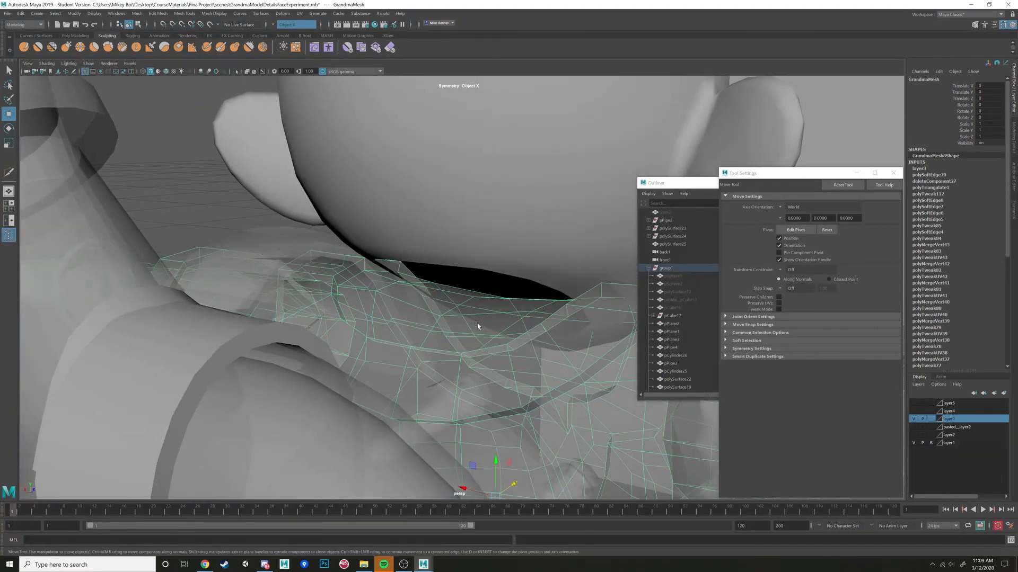
pyautogui.keyDown('alt'); pyautogui.moveTo(451, 319); pyautogui.dragTo(451, 321); pyautogui.keyUp('alt')
pyautogui.moveTo(451, 321); pyautogui.dragTo(449, 343, button='right')
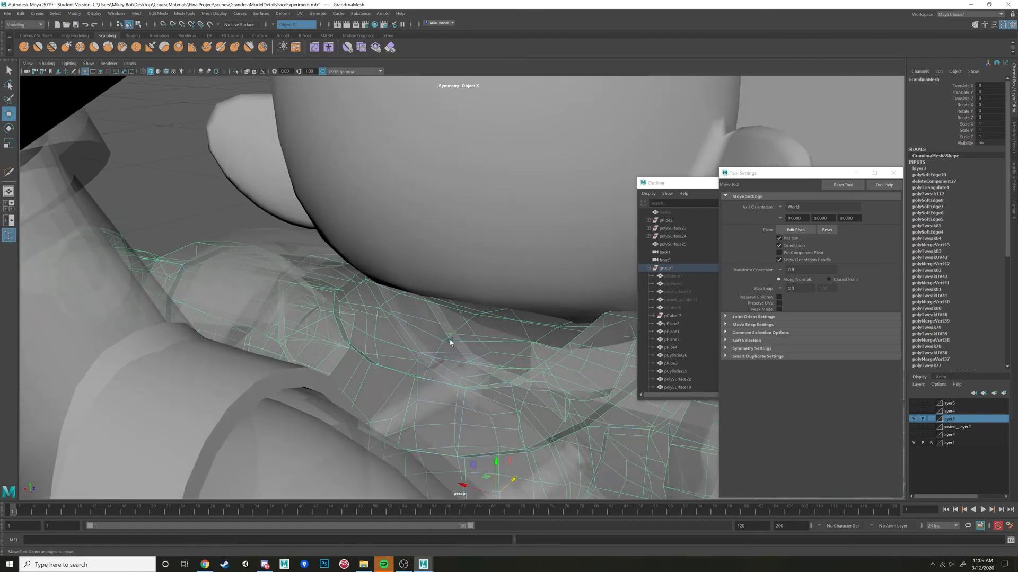
pyautogui.click(496, 333)
pyautogui.keyDown('alt'); pyautogui.moveTo(513, 318); pyautogui.dragTo(424, 327); pyautogui.keyUp('alt')
pyautogui.press('4')
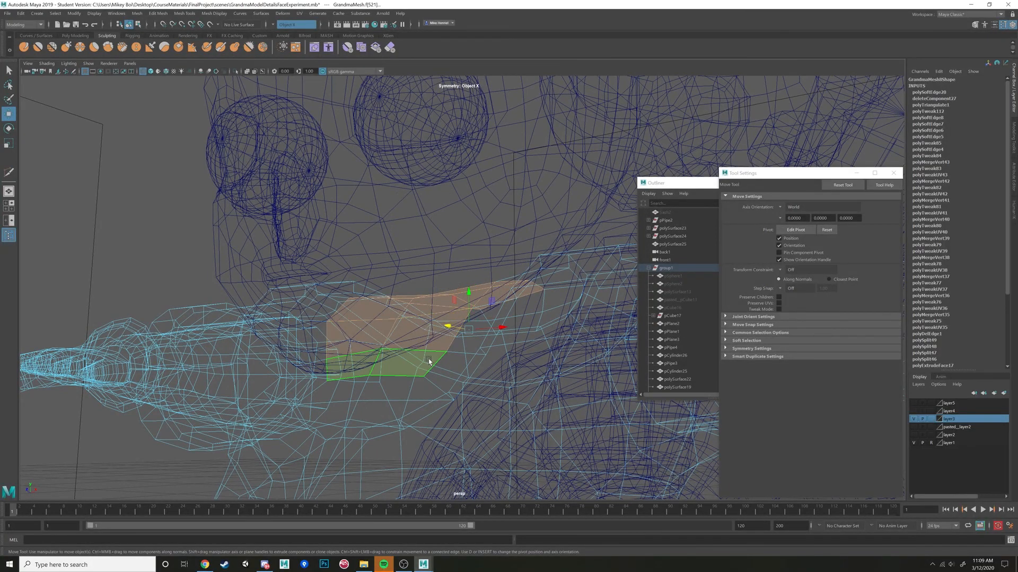
pyautogui.click(455, 366)
pyautogui.keyDown('alt'); pyautogui.moveTo(480, 351); pyautogui.dragTo(415, 356); pyautogui.keyUp('alt')
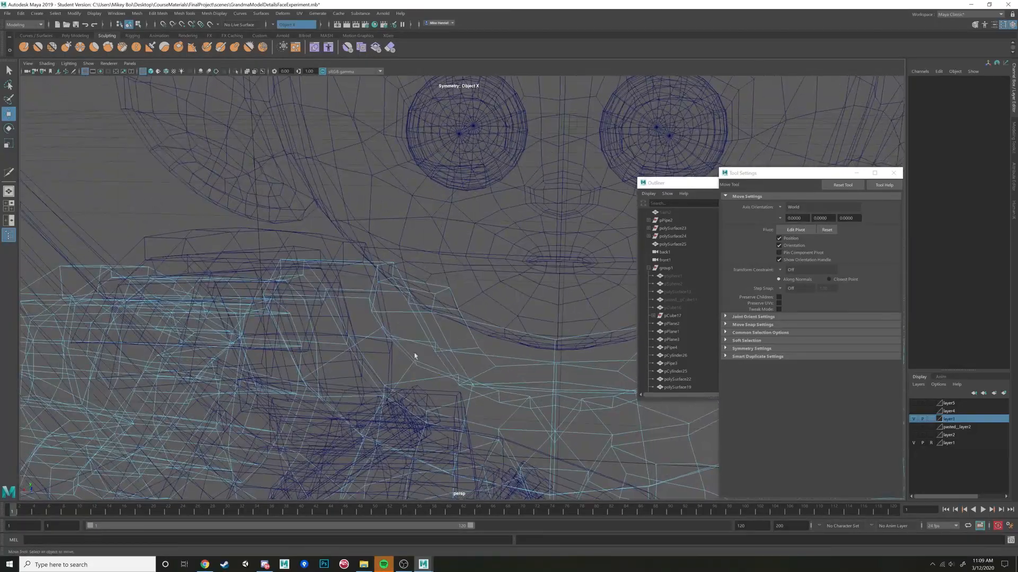
# Select the edges around the body's neck opening and turn on the Poly Count heads-up display.
pyautogui.click(421, 315)
pyautogui.keyDown('alt'); pyautogui.moveTo(424, 311); pyautogui.dragTo(365, 347); pyautogui.keyUp('alt')
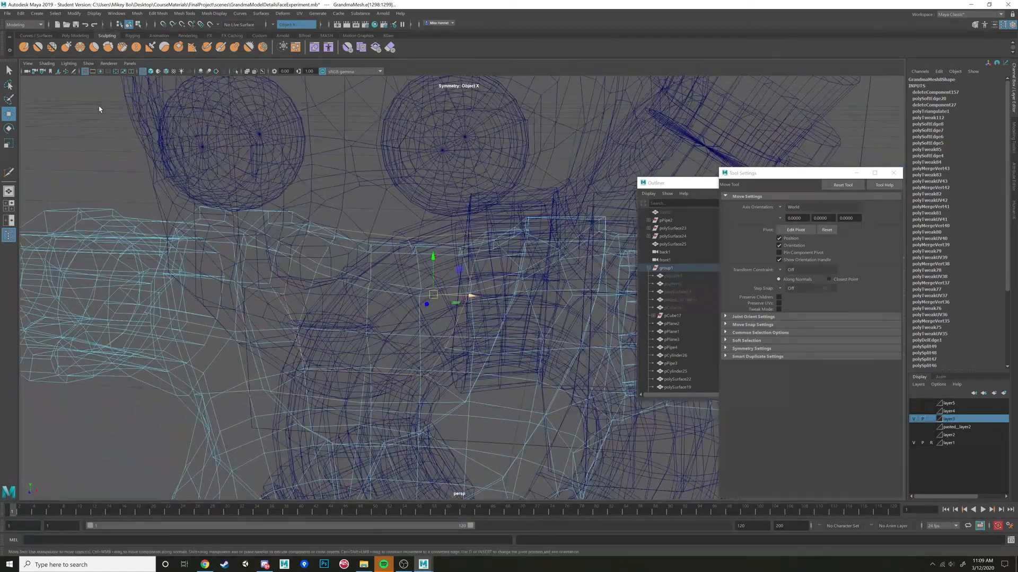
pyautogui.click(116, 13)
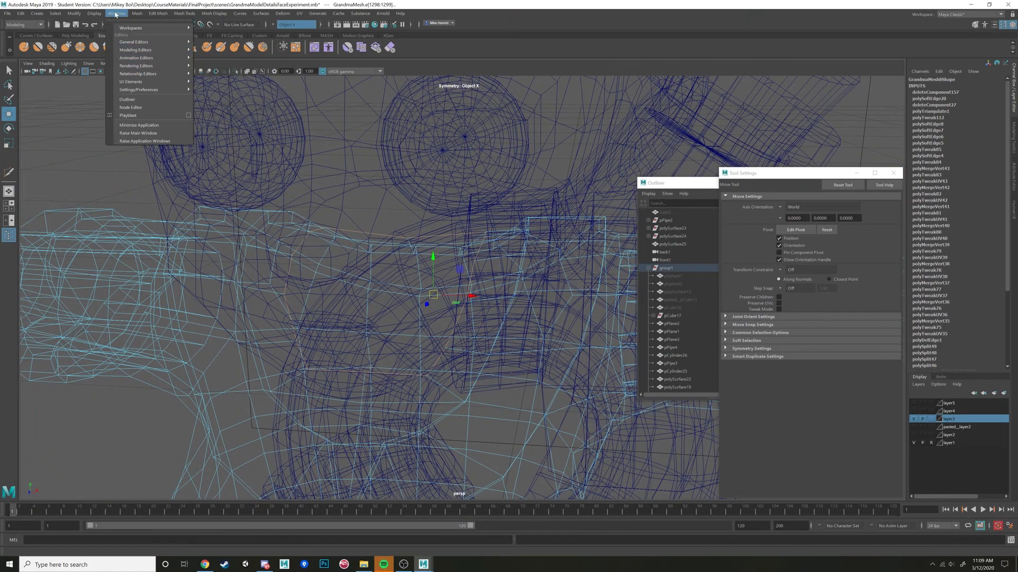
pyautogui.moveTo(95, 14)
pyautogui.moveTo(178, 45)
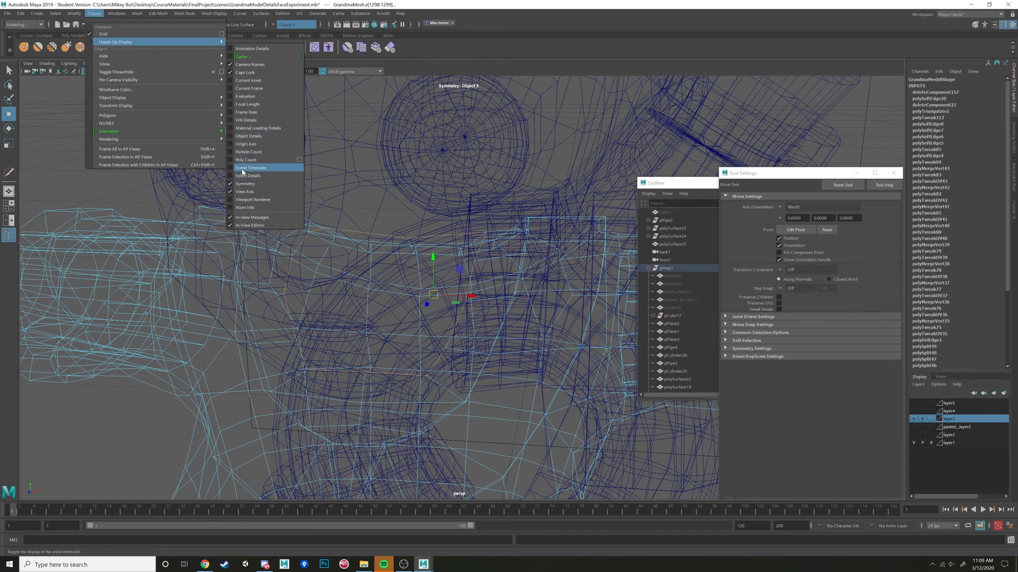
pyautogui.click(244, 159)
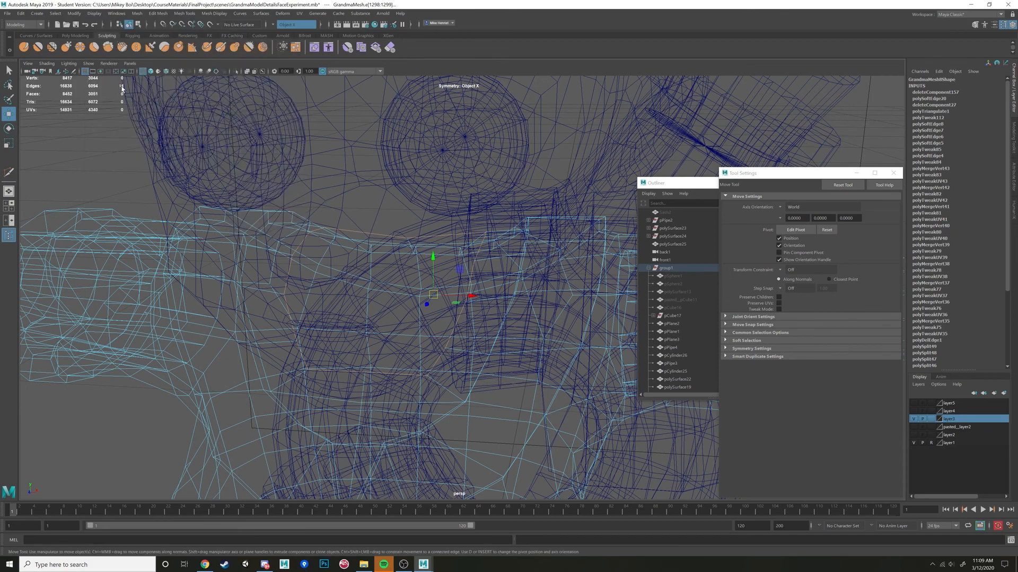
# Select the head mesh in wireframe and check its polygon counts and underside neck opening.
pyautogui.scroll(-6, 377, 196)
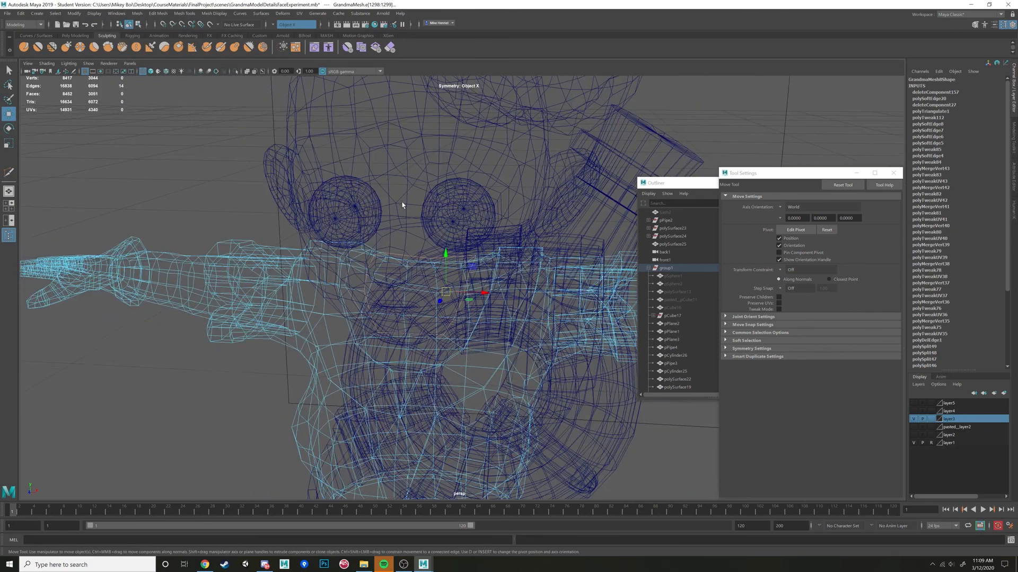
pyautogui.click(424, 191)
pyautogui.click(412, 166)
pyautogui.scroll(-3, 396, 196)
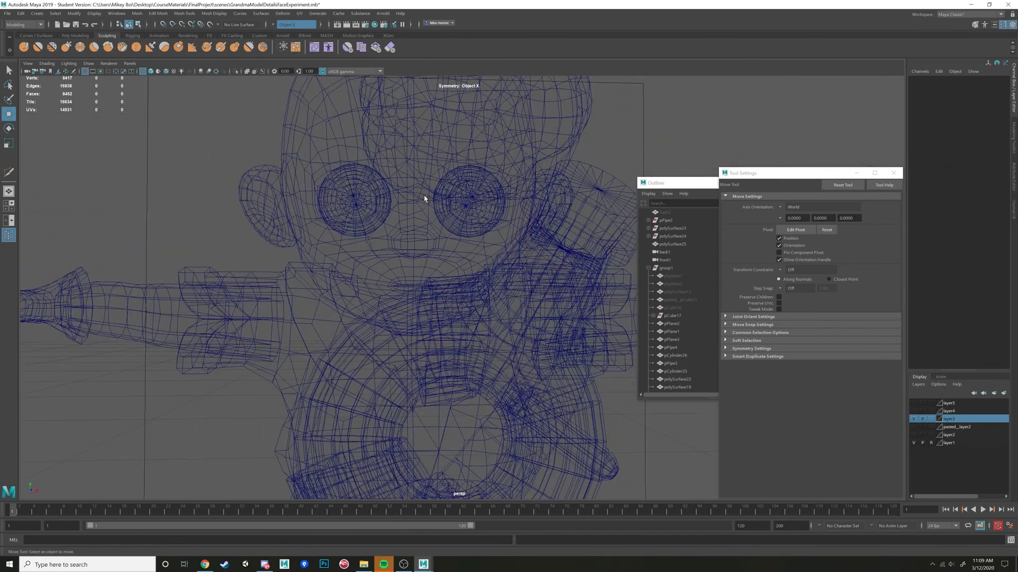
pyautogui.click(424, 199)
pyautogui.keyDown('alt'); pyautogui.moveTo(441, 249); pyautogui.dragTo(454, 223); pyautogui.keyUp('alt')
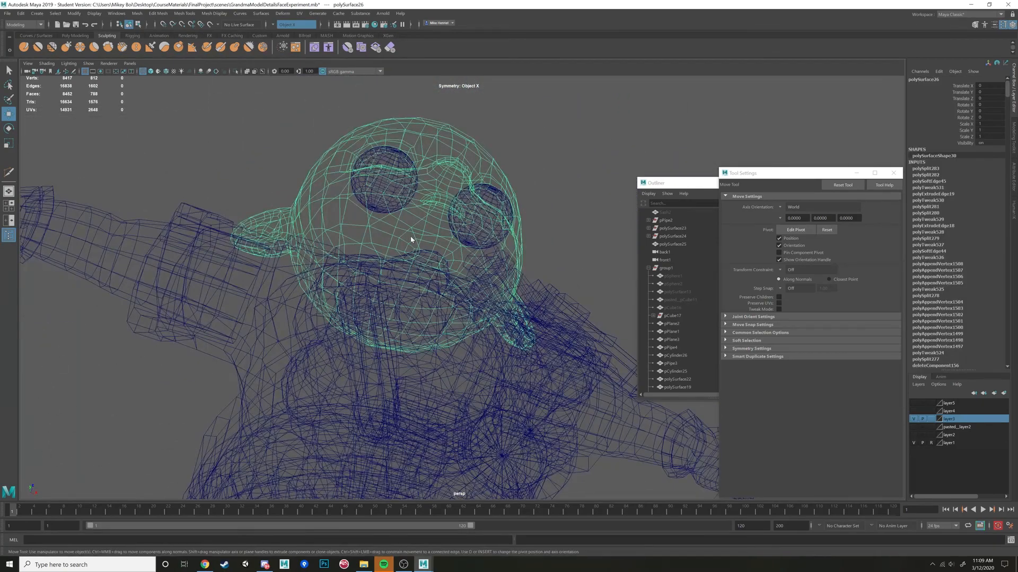
# Select the border edges of the head's neck opening and compare them with the body's opening in wireframe.
pyautogui.moveTo(411, 239); pyautogui.dragTo(411, 215, button='right')
pyautogui.click(366, 280)
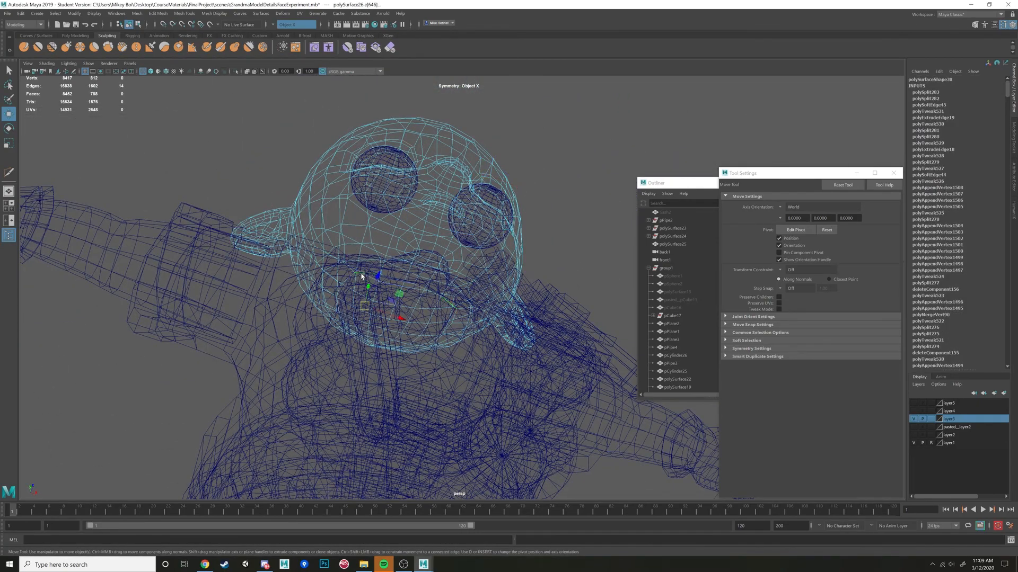
pyautogui.keyDown('alt'); pyautogui.moveTo(368, 287); pyautogui.dragTo(457, 308); pyautogui.keyUp('alt')
pyautogui.scroll(4, 445, 302)
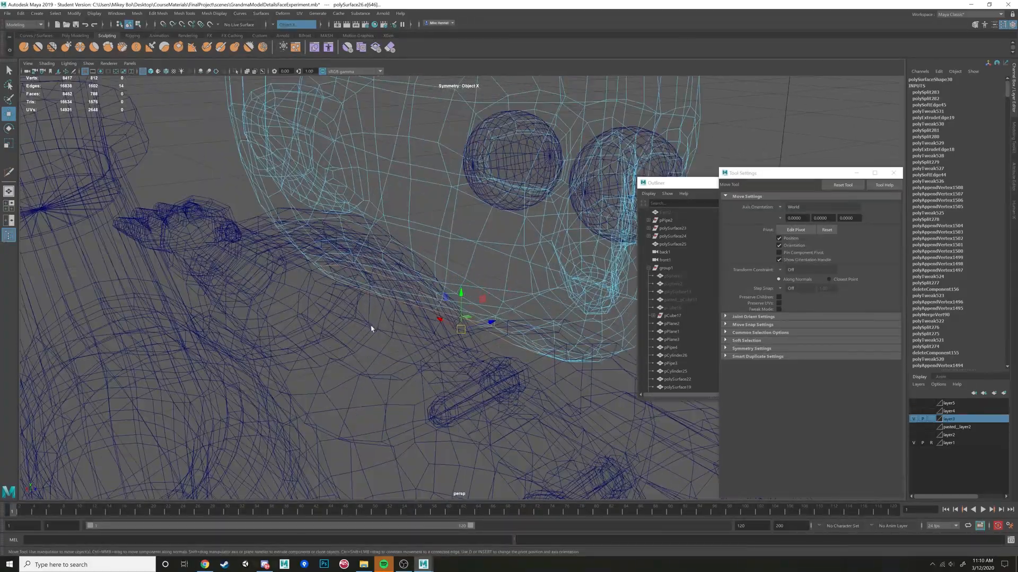
pyautogui.click(396, 337)
pyautogui.moveTo(396, 337)
pyautogui.keyDown('alt'); pyautogui.mouseDown()
pyautogui.moveTo(418, 329)
pyautogui.moveTo(404, 334)
pyautogui.mouseUp(); pyautogui.keyUp('alt')
pyautogui.moveTo(409, 238); pyautogui.dragTo(442, 225, button='right')
# Select the GrandmaMesh body and the head mesh together and combine them into a single polygon mesh.
pyautogui.click(382, 336)
pyautogui.click(388, 339)
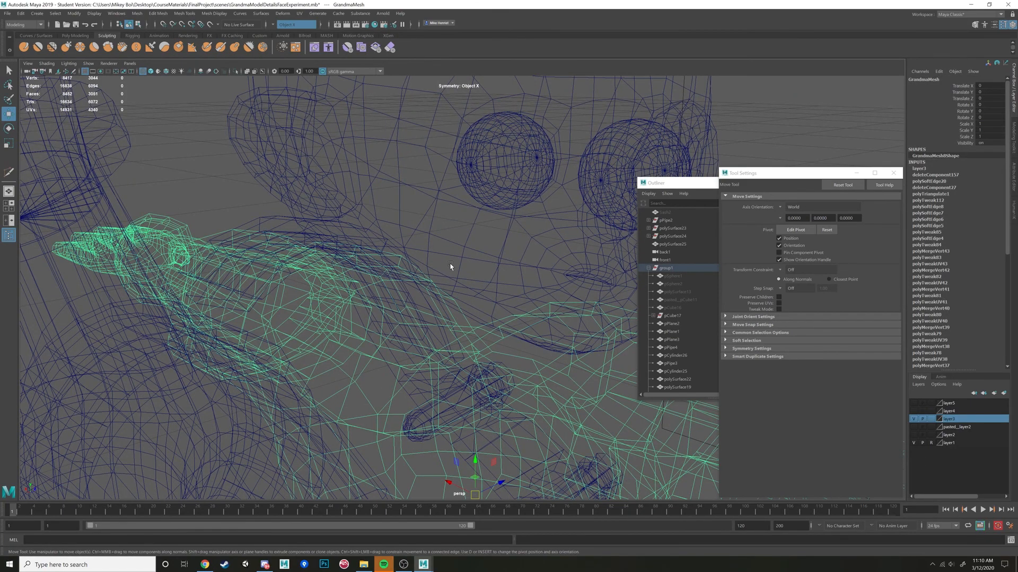
pyautogui.click(421, 300)
pyautogui.click(416, 335)
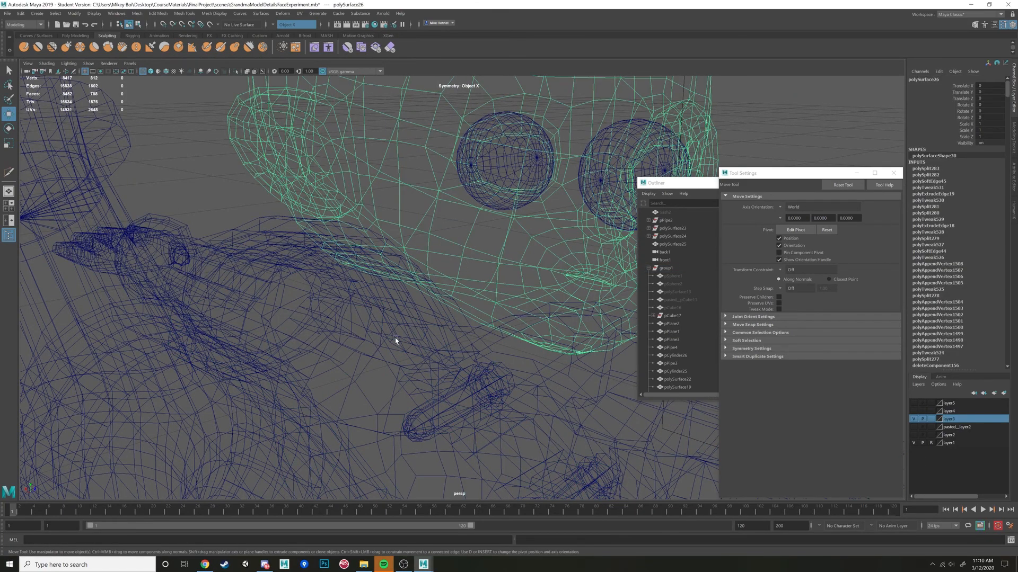
pyautogui.keyDown('shift'); pyautogui.click(395, 339); pyautogui.keyUp('shift')
pyautogui.keyDown('shift'); pyautogui.click(386, 352); pyautogui.keyUp('shift')
pyautogui.keyDown('shift'); pyautogui.click(364, 363); pyautogui.keyUp('shift')
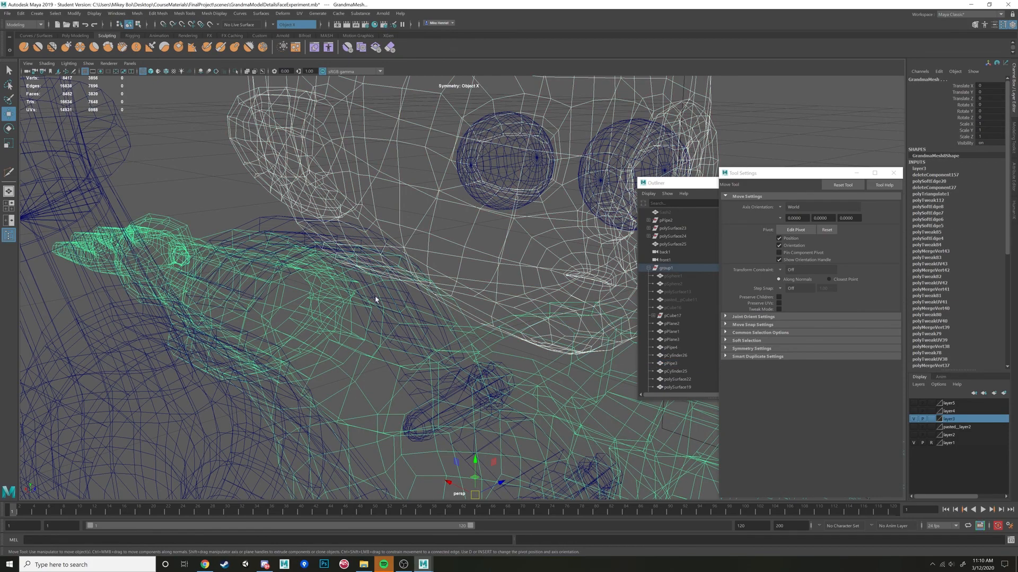
pyautogui.click(137, 13)
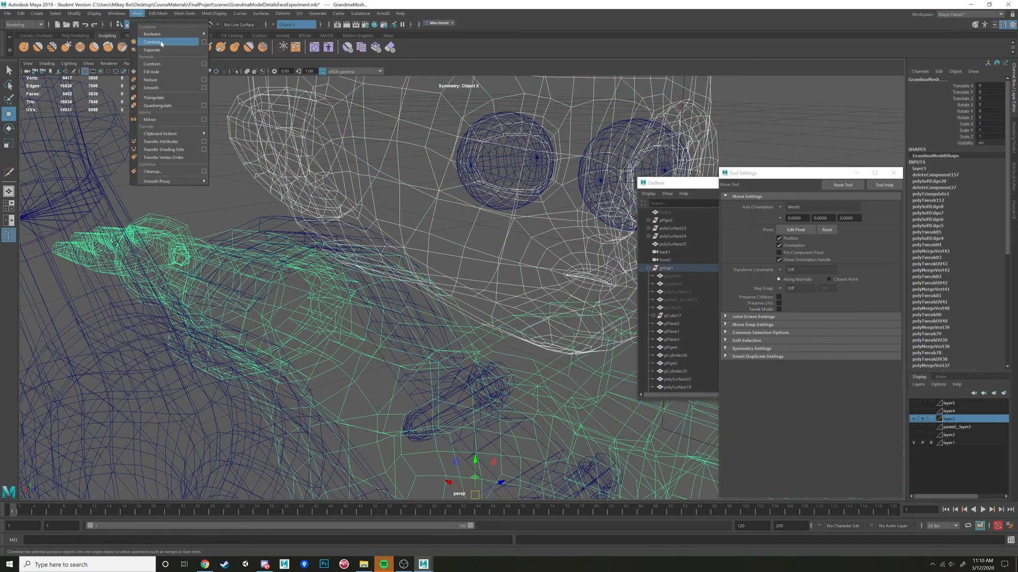
pyautogui.click(161, 43)
# Switch to shaded display and select the border edge loops of both the head's and body's neck openings.
pyautogui.scroll(5, 445, 268)
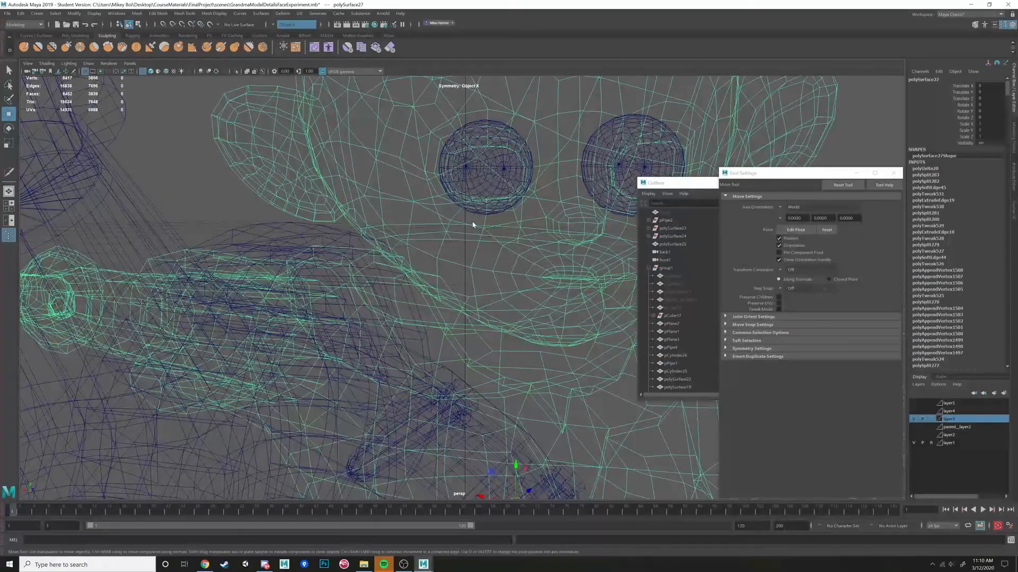
pyautogui.moveTo(473, 225); pyautogui.dragTo(473, 202, button='right')
pyautogui.press('5')
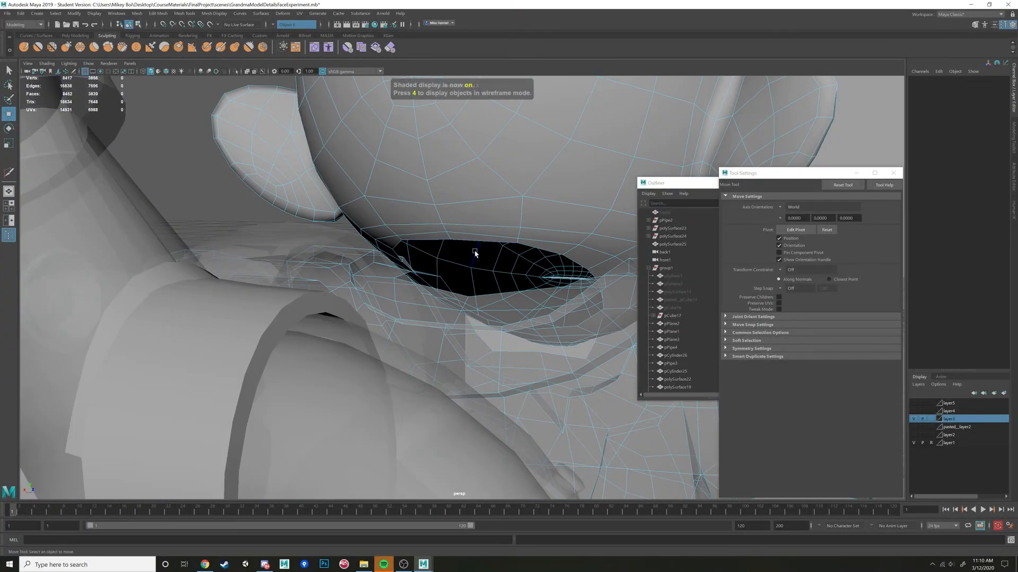
pyautogui.keyDown('alt'); pyautogui.moveTo(476, 244); pyautogui.dragTo(464, 263); pyautogui.keyUp('alt')
pyautogui.click(463, 263)
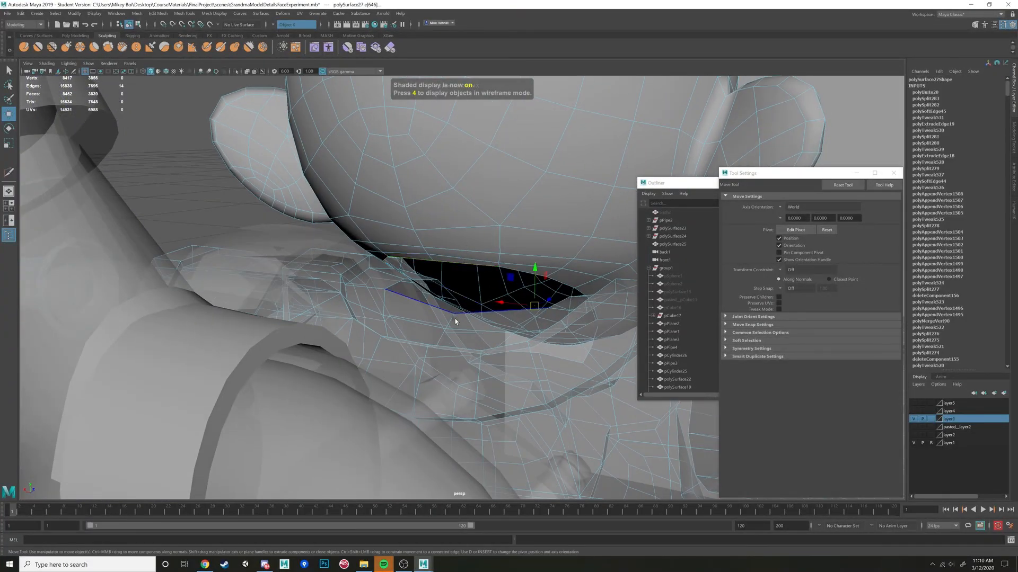
pyautogui.keyDown('shift'); pyautogui.doubleClick(440, 310); pyautogui.keyUp('shift')
pyautogui.moveTo(453, 328)
pyautogui.keyDown('alt'); pyautogui.mouseDown()
pyautogui.moveTo(439, 334)
pyautogui.moveTo(449, 329)
pyautogui.mouseUp(); pyautogui.keyUp('alt')
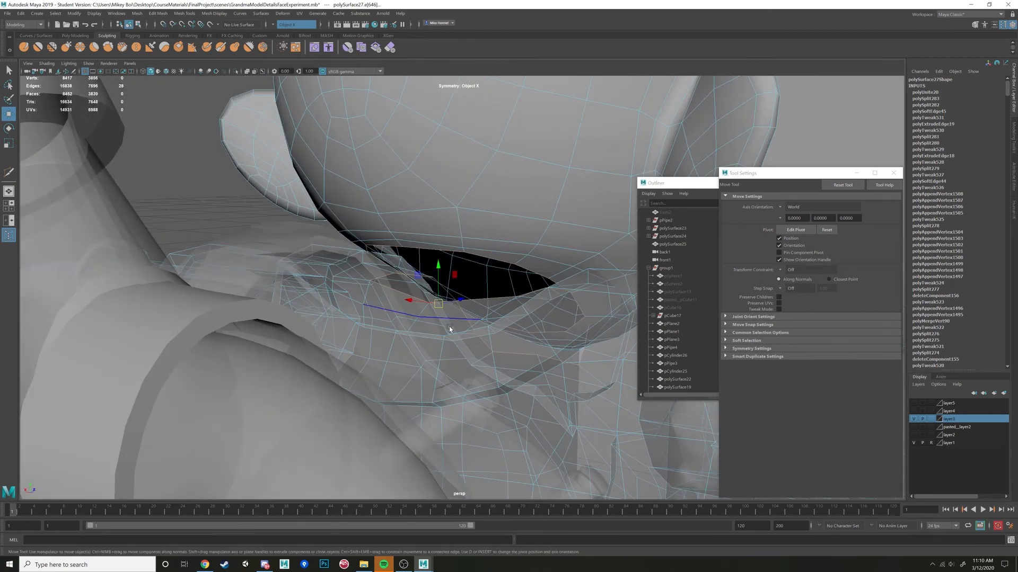
# Assign an existing opaque material to the combined head and body mesh.
pyautogui.moveTo(459, 209); pyautogui.dragTo(488, 443, button='right')
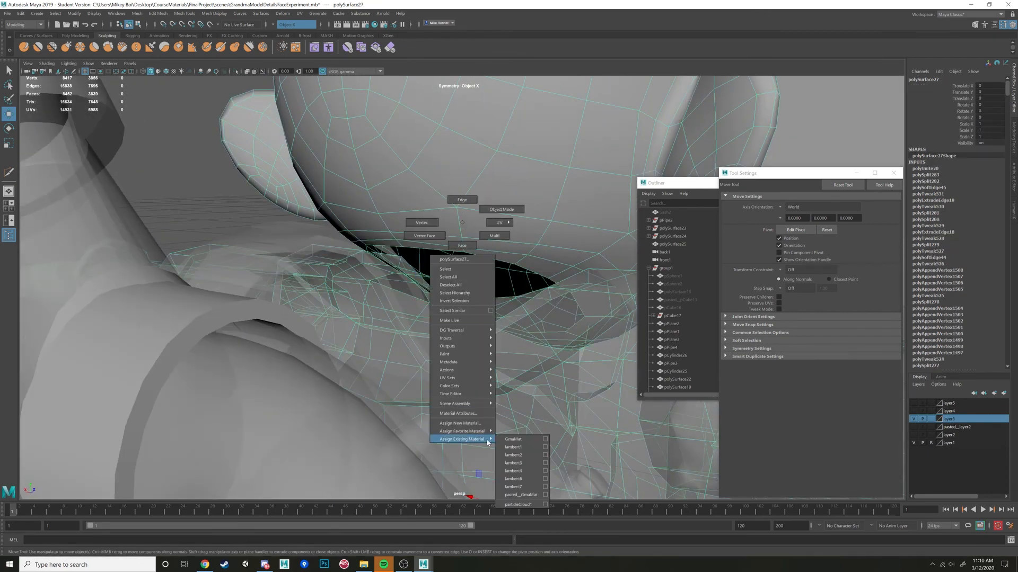
pyautogui.moveTo(510, 493); pyautogui.dragTo(510, 488, button='right')
pyautogui.moveTo(472, 324)
pyautogui.keyDown('alt'); pyautogui.mouseDown()
pyautogui.moveTo(476, 338)
pyautogui.moveTo(490, 321)
pyautogui.mouseUp(); pyautogui.keyUp('alt')
pyautogui.scroll(3, 491, 325)
pyautogui.scroll(3, 413, 241)
pyautogui.moveTo(410, 254)
pyautogui.keyDown('alt'); pyautogui.mouseDown()
pyautogui.moveTo(404, 263)
pyautogui.moveTo(411, 251)
pyautogui.mouseUp(); pyautogui.keyUp('alt')
pyautogui.moveTo(411, 236); pyautogui.dragTo(413, 218, button='right')
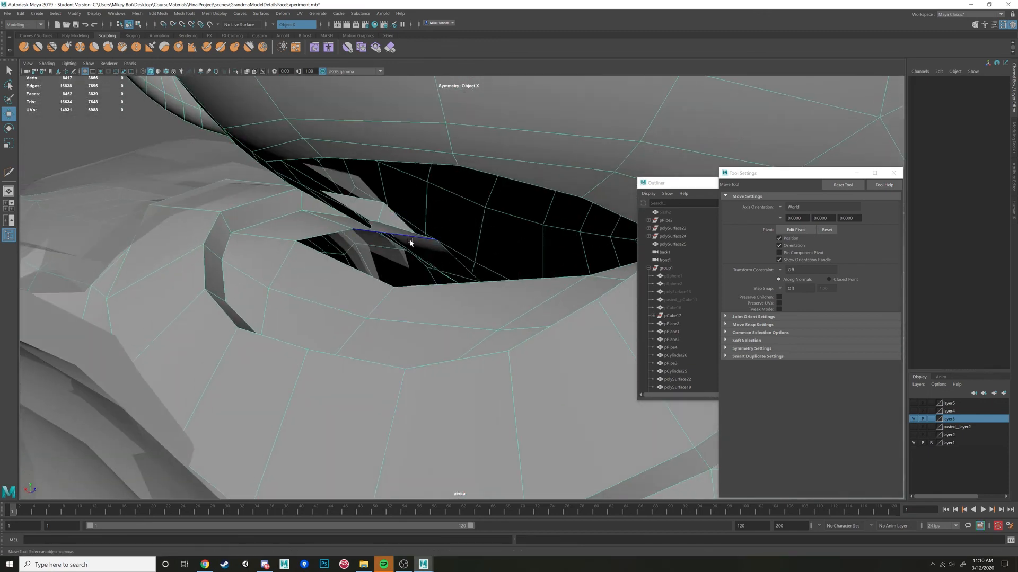
# Select the border edge loop of the body's neck opening and examine the gap below the head from several sides.
pyautogui.doubleClick(411, 236)
pyautogui.keyDown('alt'); pyautogui.moveTo(444, 273); pyautogui.dragTo(336, 182); pyautogui.keyUp('alt')
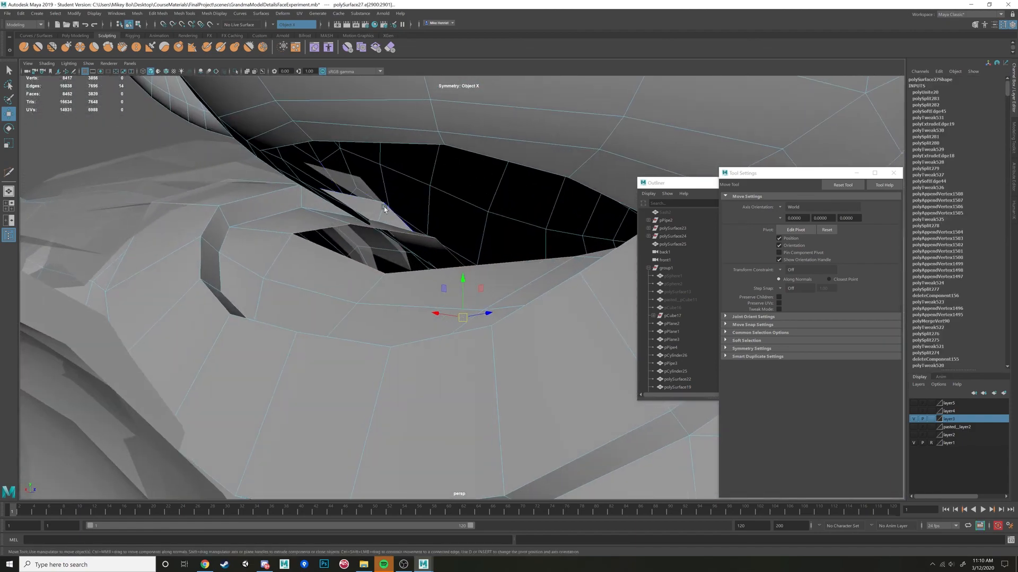
pyautogui.keyDown('alt'); pyautogui.moveTo(384, 209); pyautogui.dragTo(275, 200); pyautogui.keyUp('alt')
pyautogui.keyDown('alt'); pyautogui.moveTo(524, 275); pyautogui.dragTo(465, 284); pyautogui.keyUp('alt')
pyautogui.scroll(-5, 301, 290)
pyautogui.scroll(4, 443, 302)
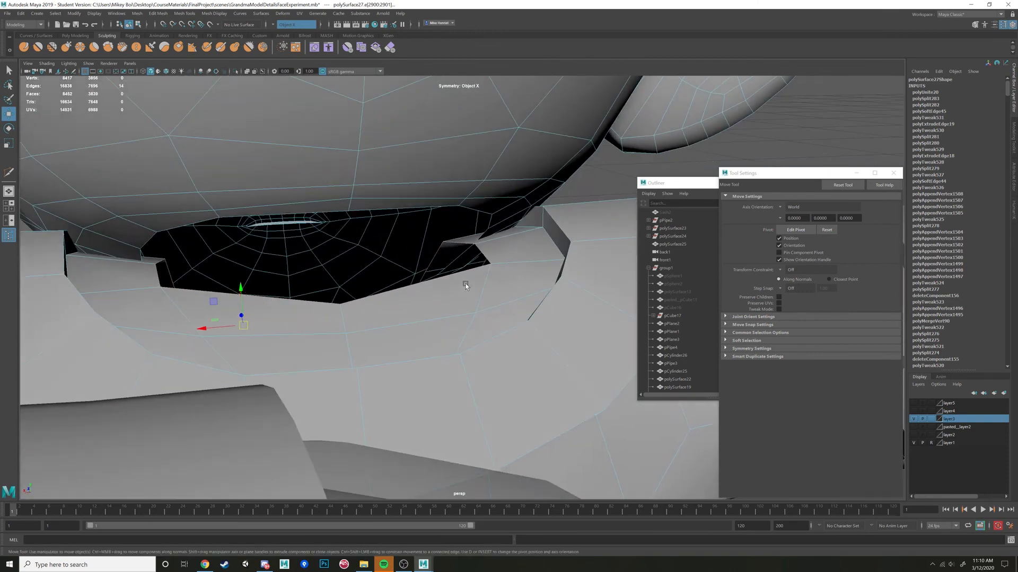
# Select an edge loop across the upper body, turn on Soft Select and set its falloff mode to Surface.
pyautogui.doubleClick(550, 218)
pyautogui.moveTo(550, 218)
pyautogui.keyDown('alt'); pyautogui.mouseDown()
pyautogui.moveTo(521, 238)
pyautogui.moveTo(548, 231)
pyautogui.mouseUp(); pyautogui.keyUp('alt')
pyautogui.press('b')
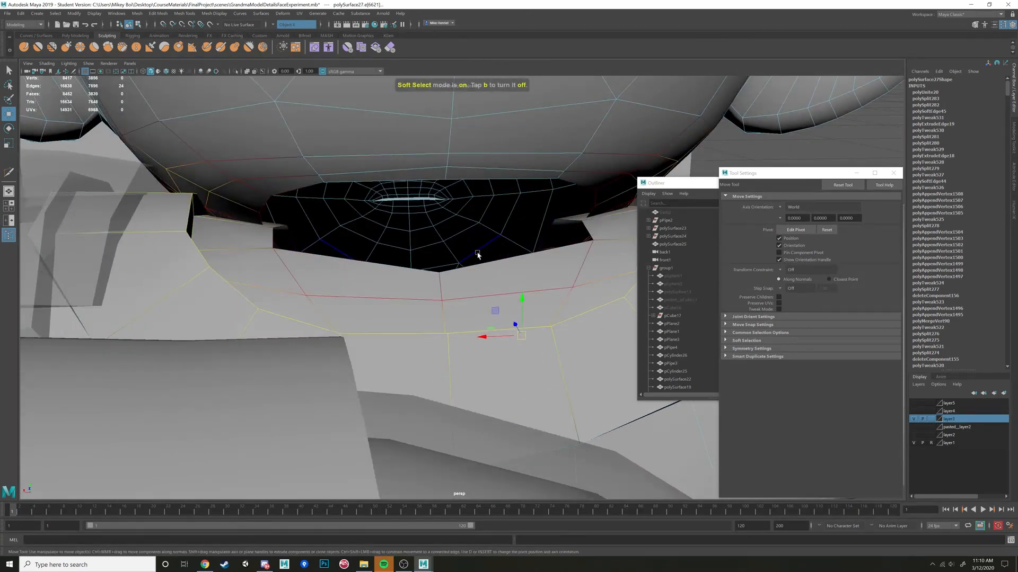
pyautogui.keyDown('alt'); pyautogui.moveTo(478, 256); pyautogui.dragTo(585, 247); pyautogui.keyUp('alt')
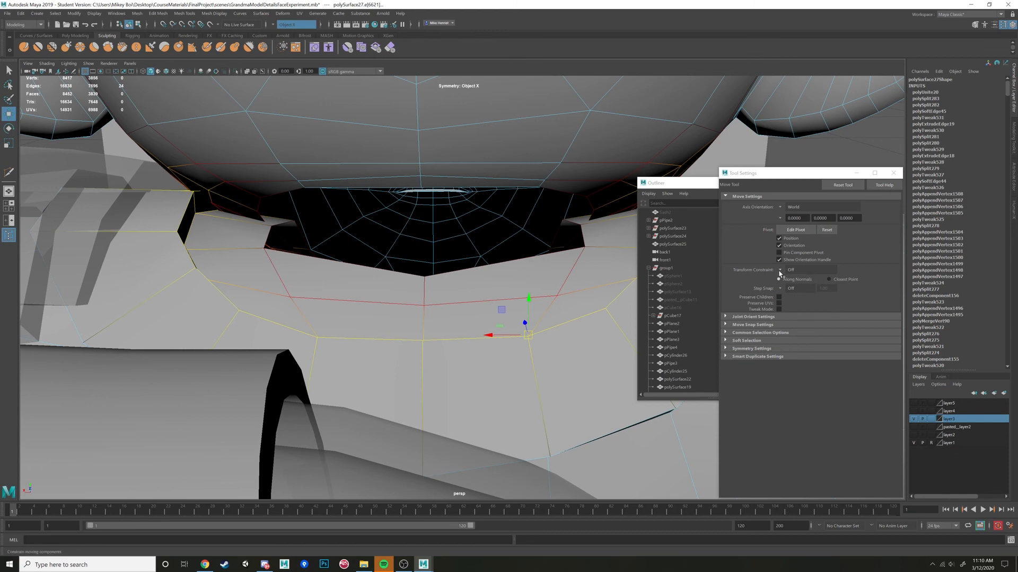
pyautogui.click(725, 341)
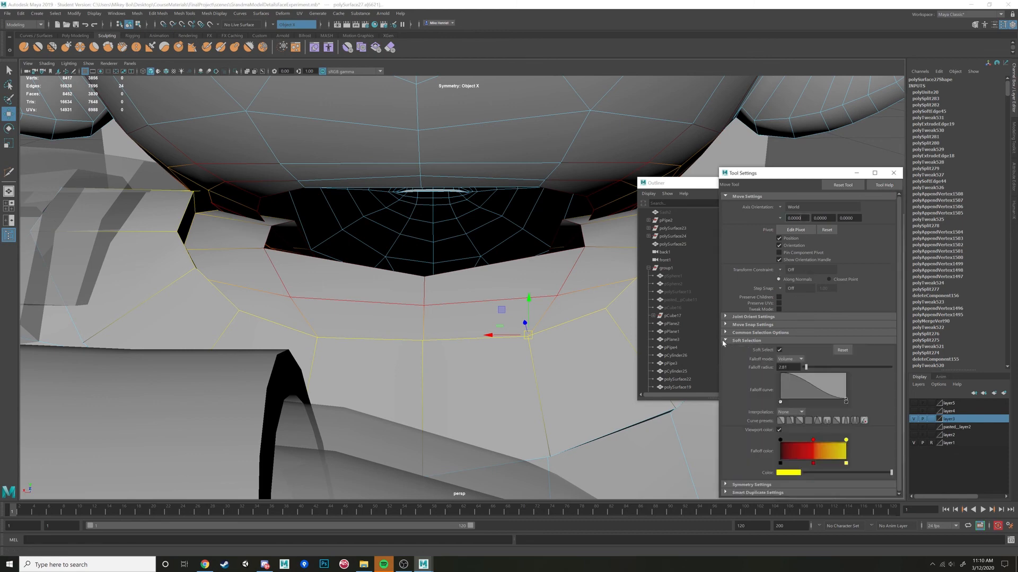
pyautogui.keyDown('alt'); pyautogui.moveTo(386, 205); pyautogui.dragTo(367, 217); pyautogui.keyUp('alt')
pyautogui.click(801, 360)
pyautogui.click(779, 352)
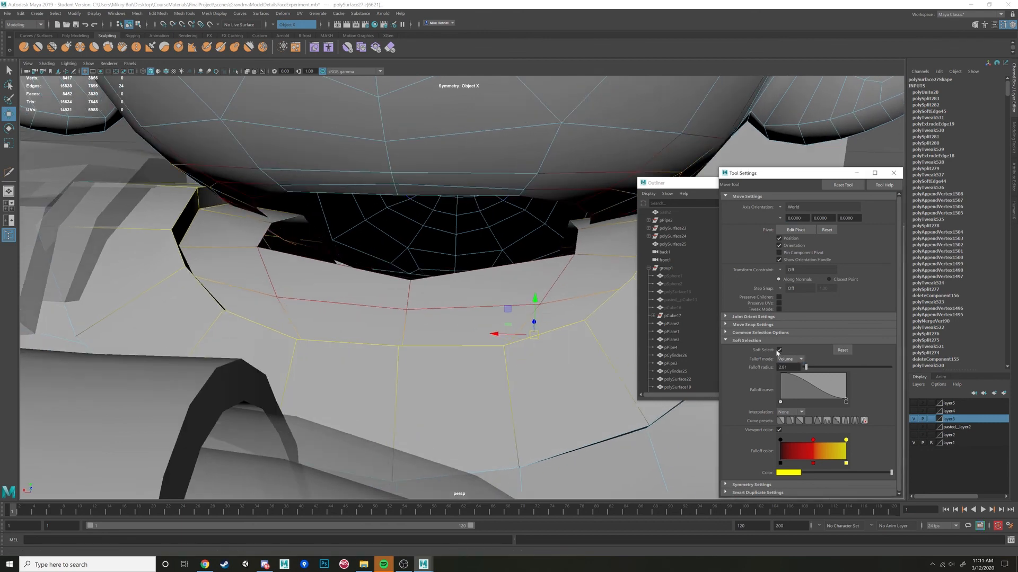
pyautogui.keyDown('alt'); pyautogui.moveTo(413, 256); pyautogui.dragTo(536, 244); pyautogui.keyUp('alt')
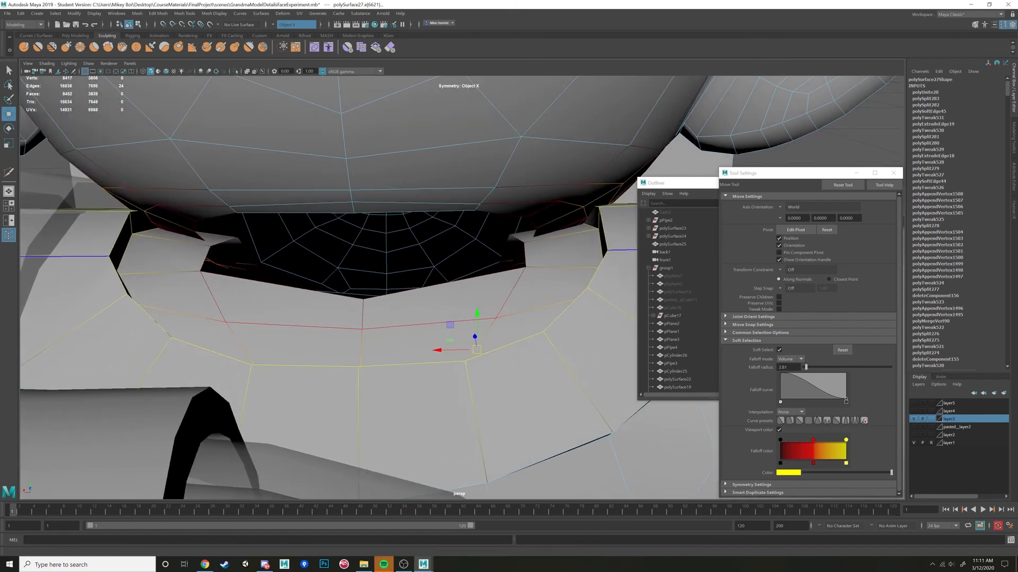
pyautogui.click(785, 376)
# Raise edges on the rim of the body's neck opening toward the head using soft selection.
pyautogui.keyDown('alt'); pyautogui.moveTo(519, 194); pyautogui.dragTo(367, 231); pyautogui.keyUp('alt')
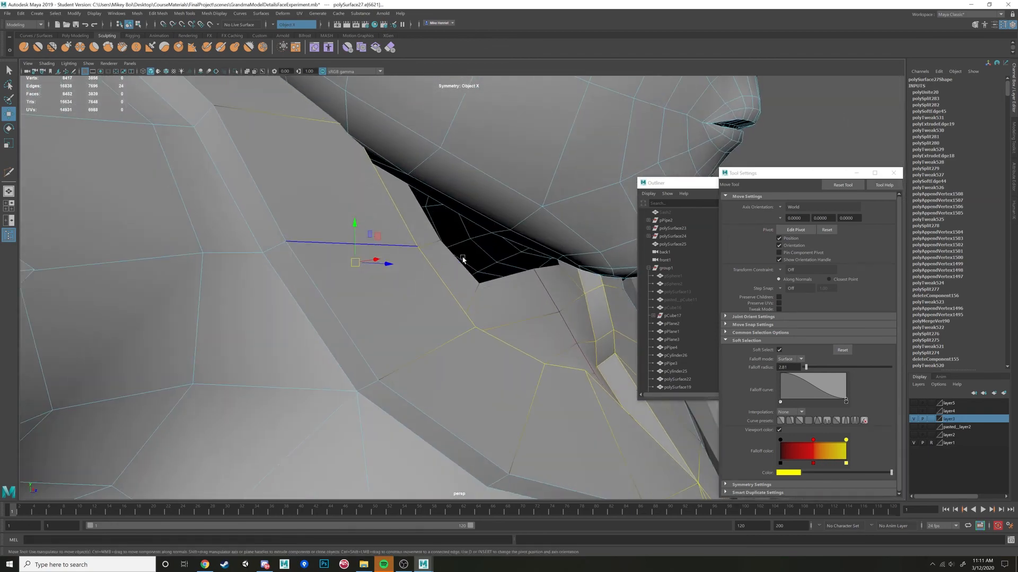
pyautogui.scroll(-6, 462, 260)
pyautogui.keyDown('alt'); pyautogui.moveTo(463, 259); pyautogui.dragTo(347, 279); pyautogui.keyUp('alt')
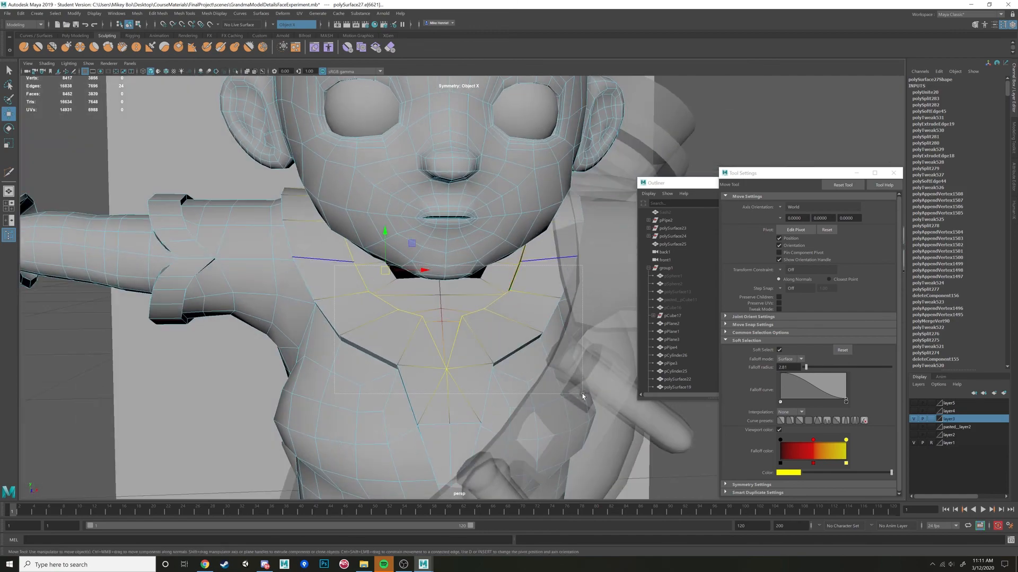
pyautogui.keyDown('alt'); pyautogui.moveTo(469, 368); pyautogui.dragTo(363, 331); pyautogui.keyUp('alt')
pyautogui.scroll(4, 428, 327)
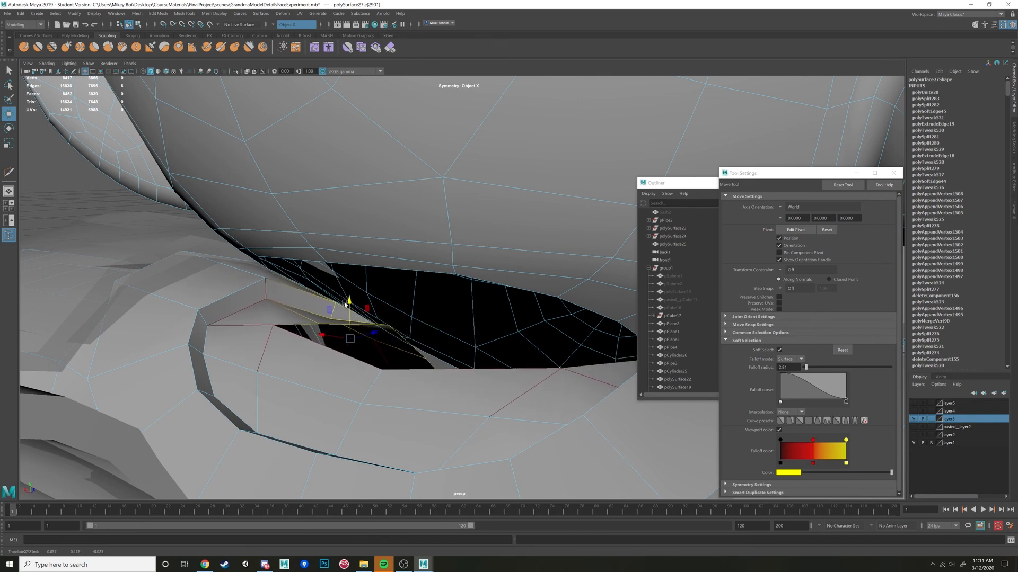
pyautogui.keyDown('alt'); pyautogui.moveTo(402, 342); pyautogui.dragTo(414, 313); pyautogui.keyUp('alt')
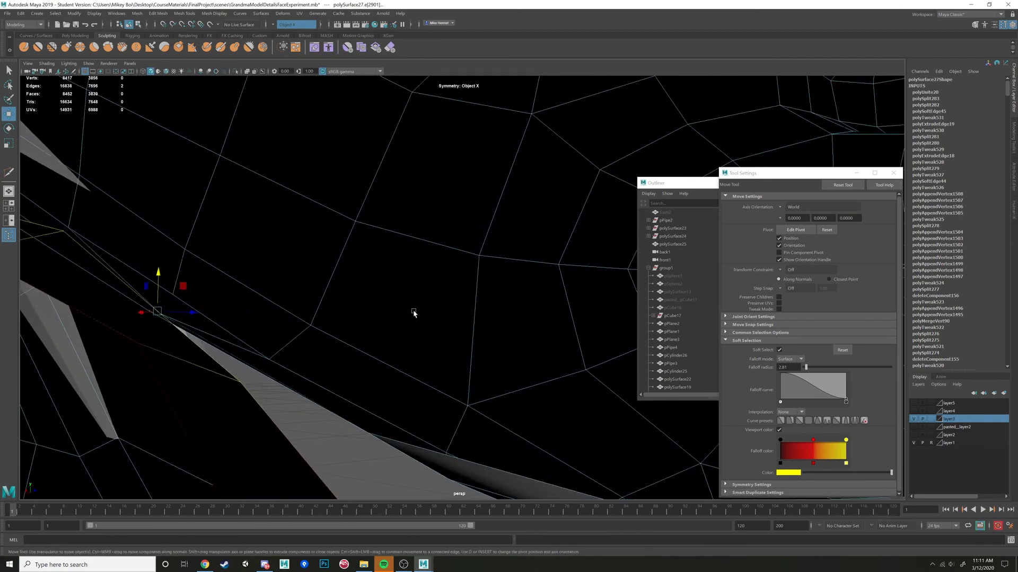
pyautogui.moveTo(157, 274); pyautogui.dragTo(186, 282)
# Select the neck border edge loops of the head and body and bridge them to close the gap.
pyautogui.press('r')
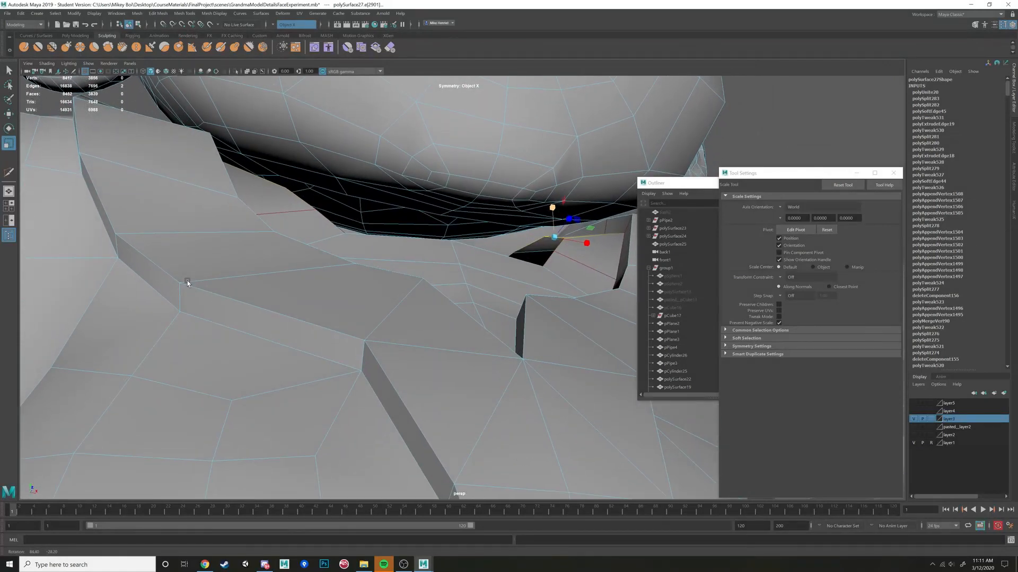
pyautogui.keyDown('alt'); pyautogui.moveTo(253, 260); pyautogui.dragTo(434, 209); pyautogui.keyUp('alt')
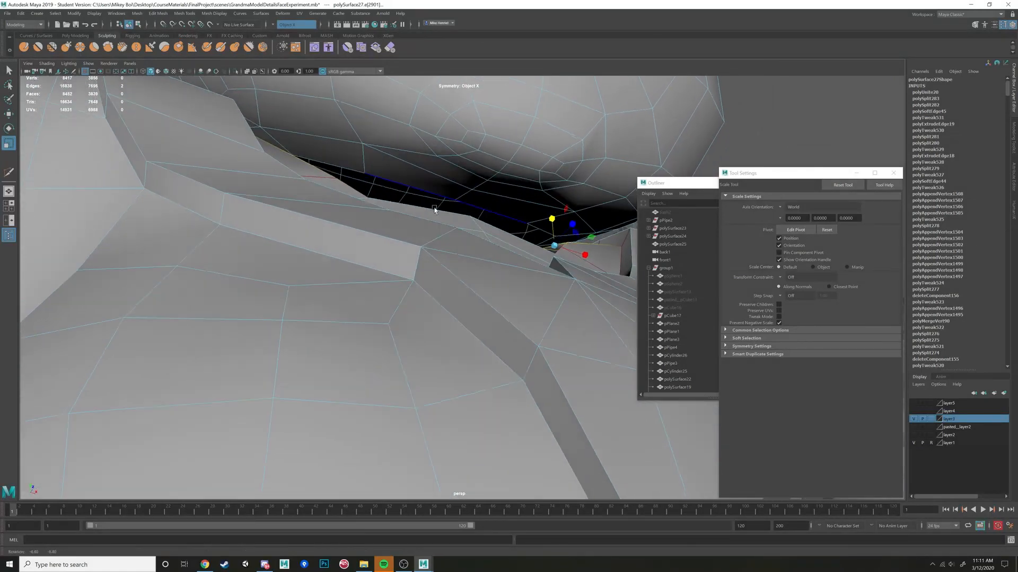
pyautogui.doubleClick(418, 182)
pyautogui.keyDown('alt'); pyautogui.moveTo(411, 182); pyautogui.dragTo(415, 212); pyautogui.keyUp('alt')
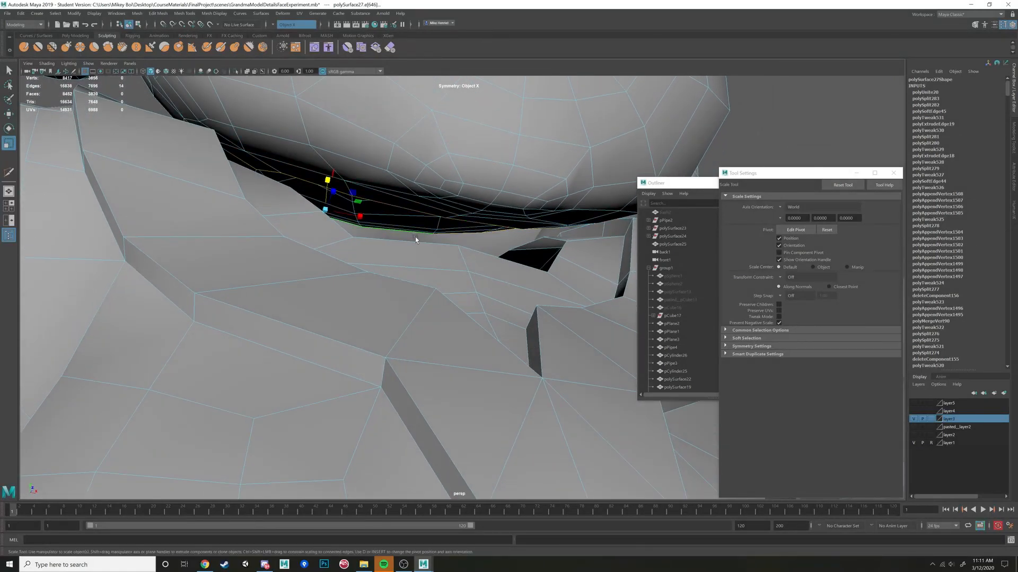
pyautogui.keyDown('alt'); pyautogui.moveTo(414, 211); pyautogui.dragTo(450, 256); pyautogui.keyUp('alt')
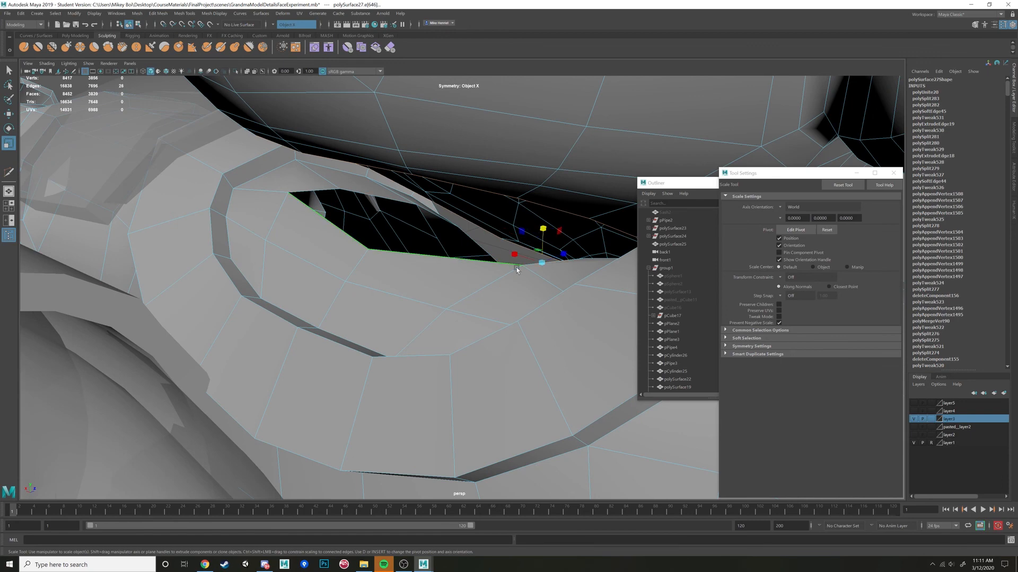
pyautogui.click(1014, 141)
pyautogui.click(928, 274)
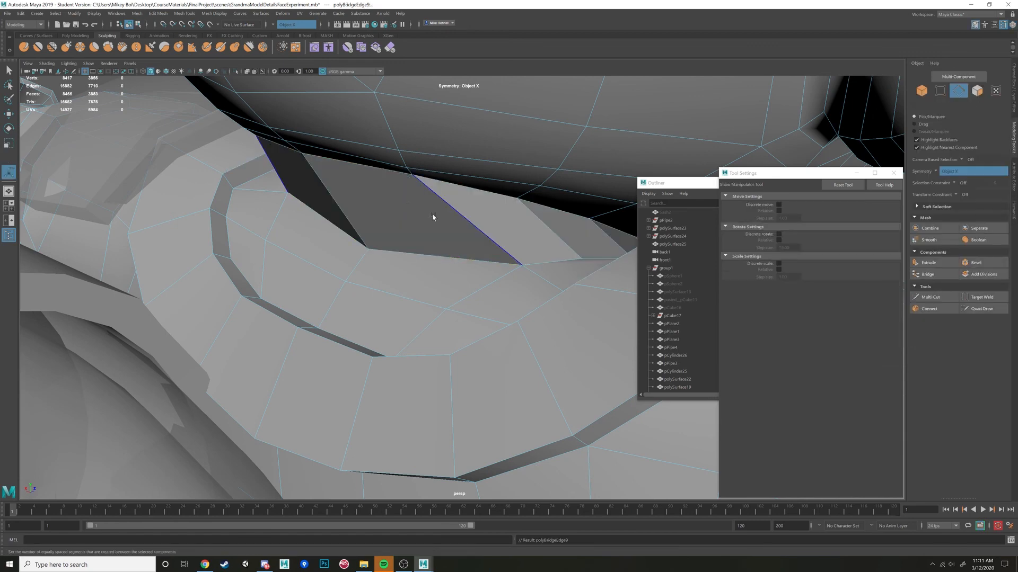
# Set the Move tool's transform constraint to Surface Slide and slide the mirrored vertex pair at the lower edge of the neck bridge.
pyautogui.keyDown('alt'); pyautogui.moveTo(432, 216); pyautogui.dragTo(499, 221); pyautogui.keyUp('alt')
pyautogui.keyDown('alt'); pyautogui.moveTo(457, 265); pyautogui.dragTo(451, 263); pyautogui.keyUp('alt')
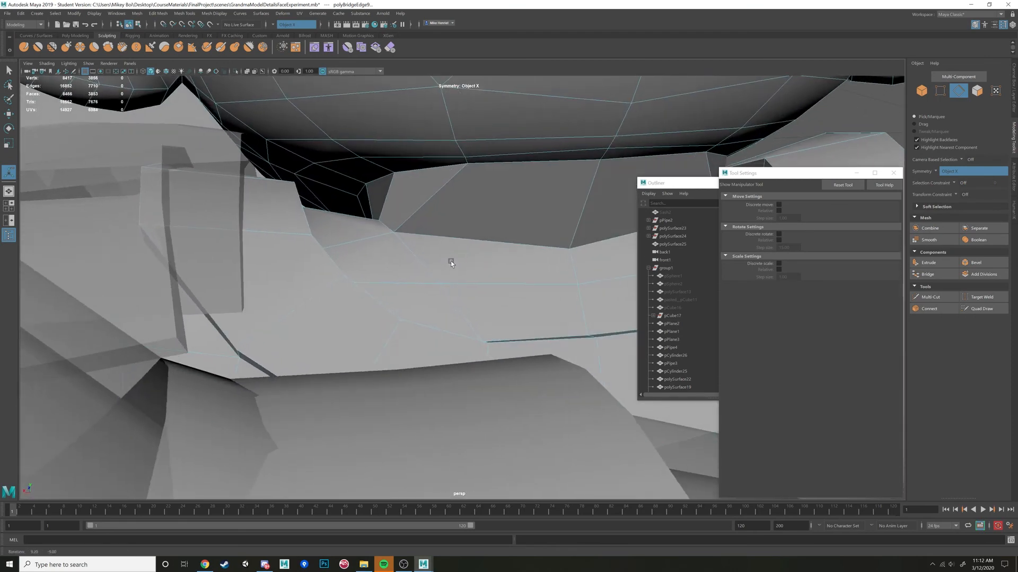
pyautogui.moveTo(393, 231); pyautogui.dragTo(356, 230, button='right')
pyautogui.click(393, 232)
pyautogui.keyDown('alt'); pyautogui.moveTo(394, 233); pyautogui.dragTo(427, 256); pyautogui.keyUp('alt')
pyautogui.press('w')
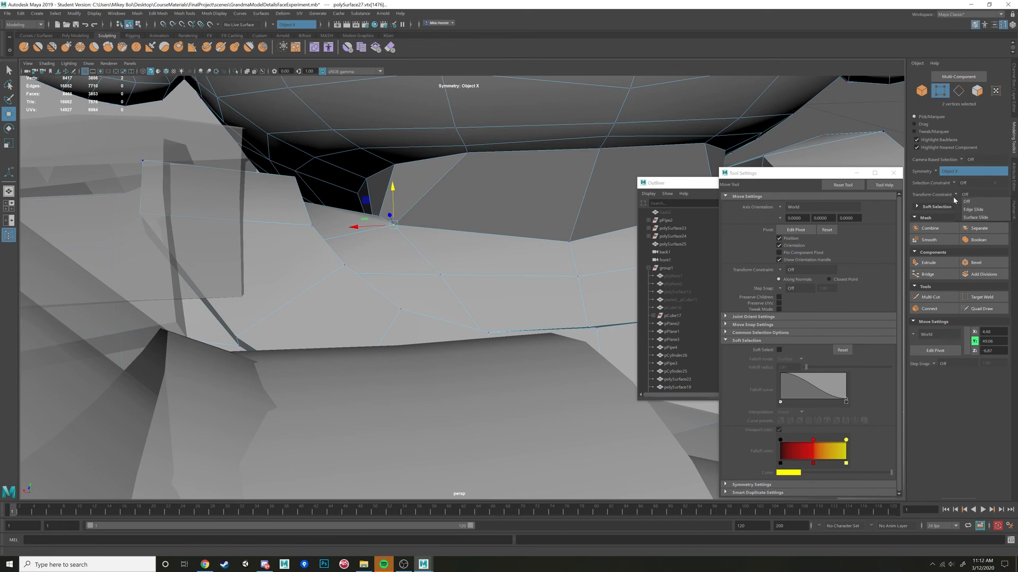
pyautogui.click(980, 218)
pyautogui.moveTo(392, 227); pyautogui.dragTo(440, 241)
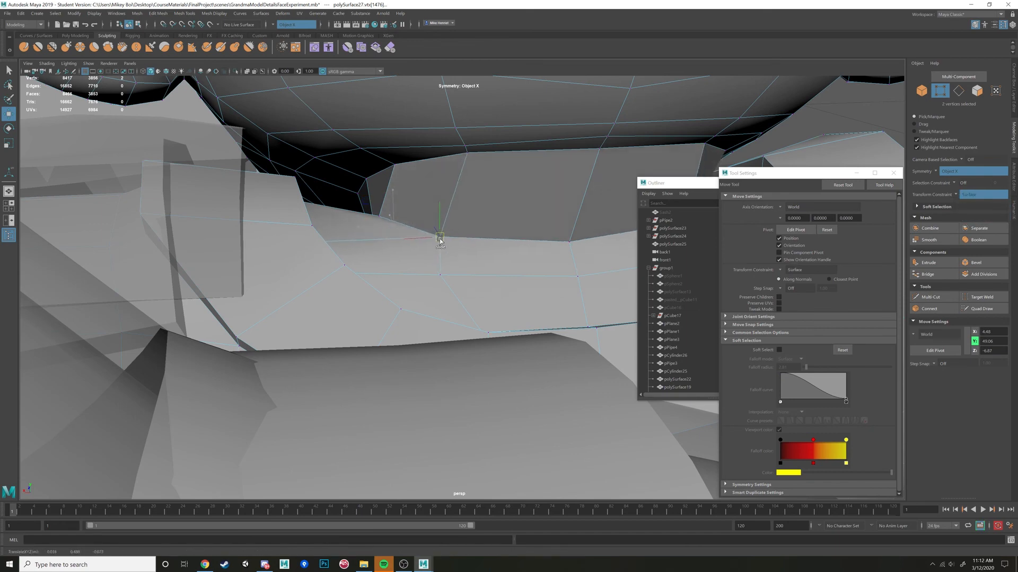
# Slide the neighbouring vertices along the body's surface beside the neck bridge to even out the collar area.
pyautogui.click(373, 218)
pyautogui.keyDown('alt'); pyautogui.moveTo(376, 218); pyautogui.dragTo(443, 270); pyautogui.keyUp('alt')
pyautogui.keyDown('alt'); pyautogui.moveTo(367, 204); pyautogui.dragTo(384, 203); pyautogui.keyUp('alt')
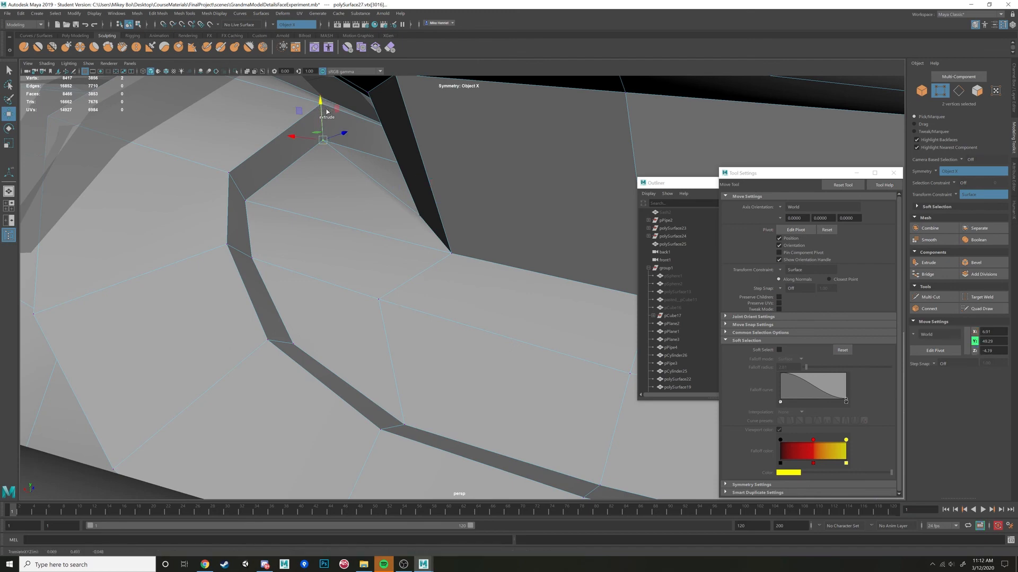
pyautogui.keyDown('alt'); pyautogui.moveTo(327, 111); pyautogui.dragTo(454, 118); pyautogui.keyUp('alt')
pyautogui.keyDown('alt'); pyautogui.moveTo(411, 184); pyautogui.dragTo(424, 182, button='middle'); pyautogui.keyUp('alt')
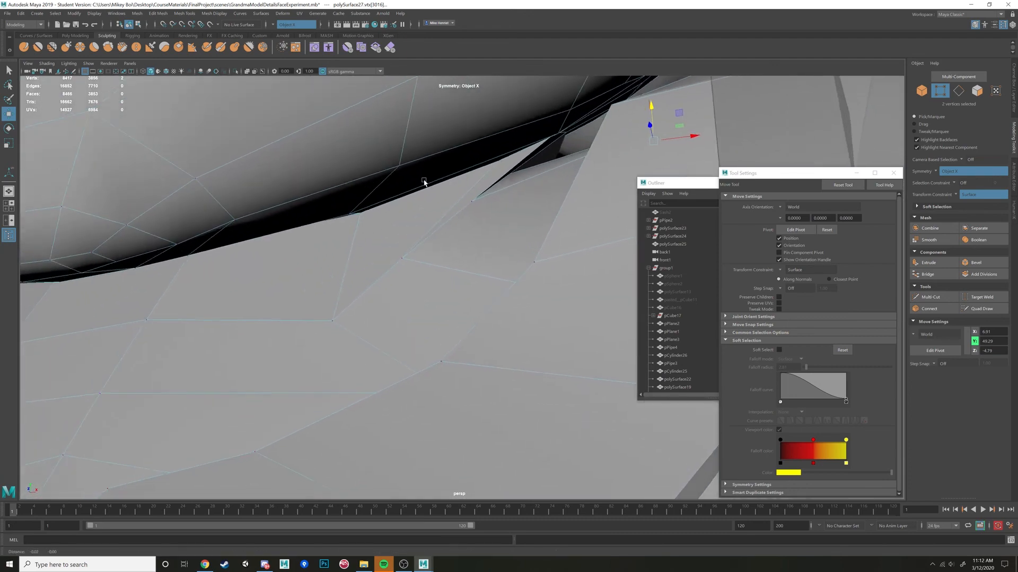
# Slide two more mirrored vertex pairs of the neck seam under the head along the surface.
pyautogui.moveTo(424, 182)
pyautogui.keyDown('alt'); pyautogui.mouseDown()
pyautogui.moveTo(416, 176)
pyautogui.moveTo(429, 185)
pyautogui.mouseUp(); pyautogui.keyUp('alt')
pyautogui.click(467, 223)
pyautogui.moveTo(467, 223)
pyautogui.keyDown('alt'); pyautogui.mouseDown()
pyautogui.moveTo(483, 232)
pyautogui.moveTo(430, 242)
pyautogui.moveTo(418, 234)
pyautogui.moveTo(469, 209)
pyautogui.mouseUp(); pyautogui.keyUp('alt')
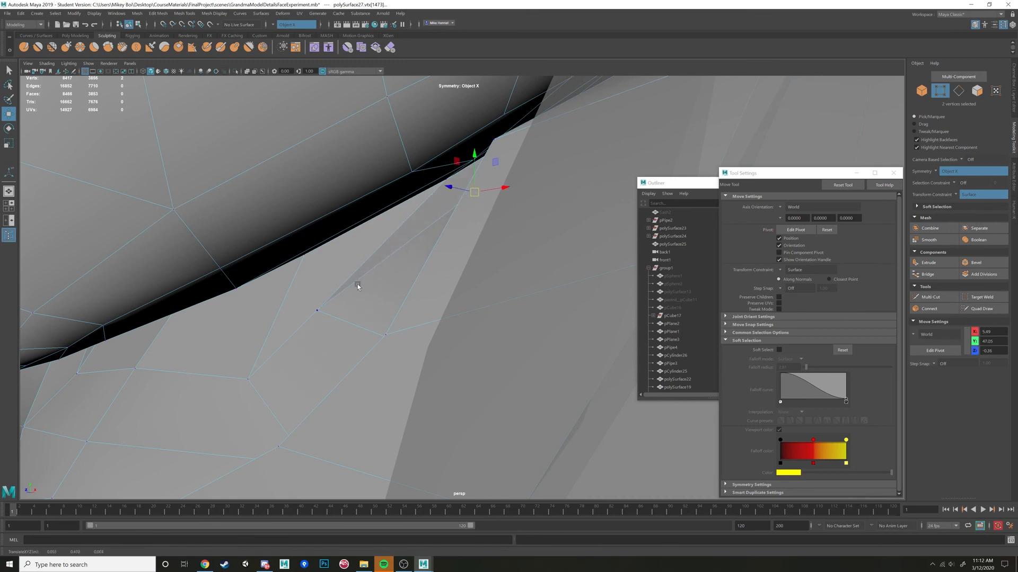
pyautogui.click(318, 309)
pyautogui.keyDown('alt'); pyautogui.moveTo(330, 307); pyautogui.dragTo(465, 240); pyautogui.keyUp('alt')
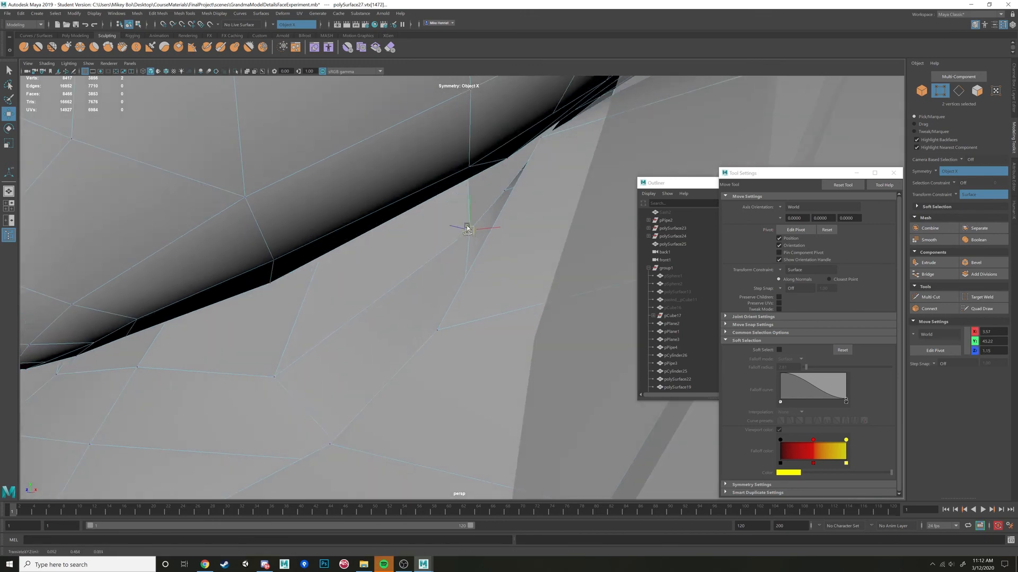
# Adjust the vertices beside the neck bridge's corner along the surface, undoing the misplaced move.
pyautogui.keyDown('alt'); pyautogui.moveTo(490, 202); pyautogui.dragTo(434, 247); pyautogui.keyUp('alt')
pyautogui.click(495, 220)
pyautogui.keyDown('shift'); pyautogui.click(350, 221); pyautogui.keyUp('shift')
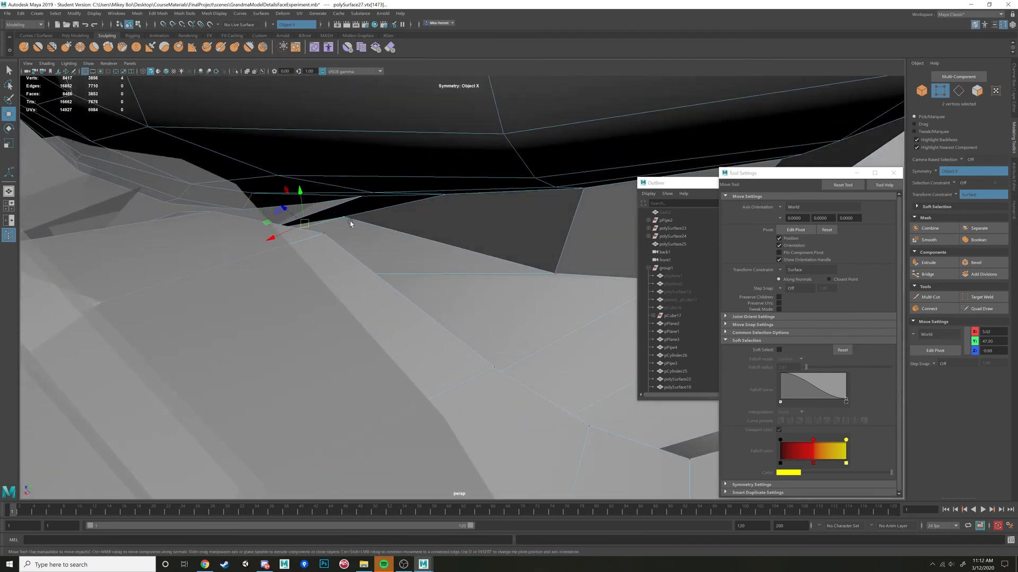
pyautogui.moveTo(350, 221)
pyautogui.keyDown('alt'); pyautogui.mouseDown()
pyautogui.moveTo(383, 224)
pyautogui.moveTo(361, 236)
pyautogui.mouseUp(); pyautogui.keyUp('alt')
pyautogui.moveTo(299, 277); pyautogui.dragTo(386, 254)
pyautogui.hotkey('ctrl', 'z')
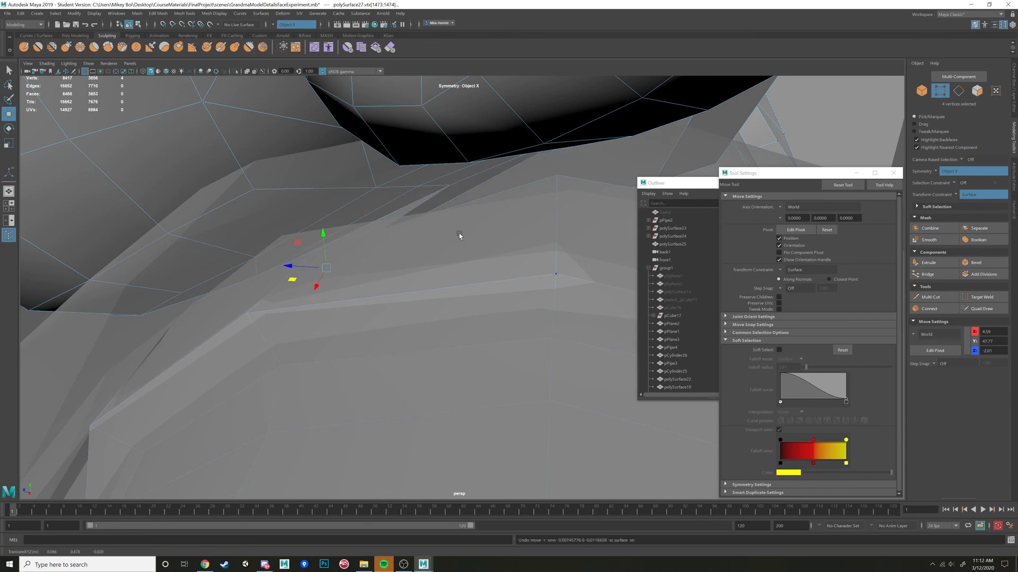
pyautogui.keyDown('alt'); pyautogui.moveTo(498, 221); pyautogui.dragTo(470, 316); pyautogui.keyUp('alt')
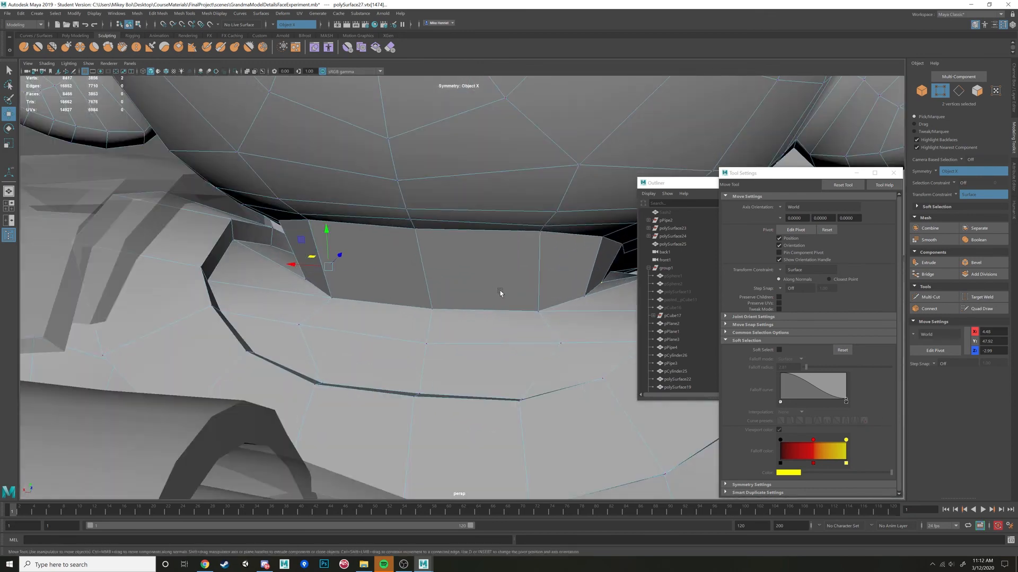